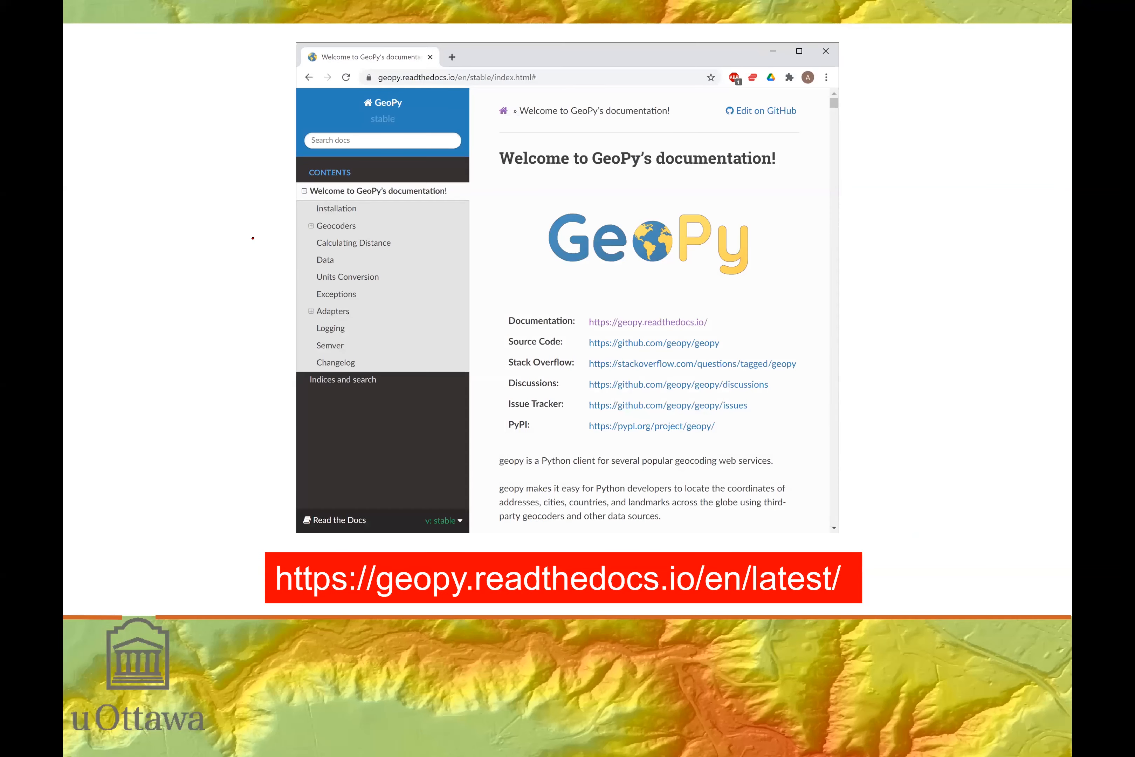
mouse_move(656, 151)
mouse_down()
mouse_move(627, 135)
mouse_move(664, 146)
mouse_up()
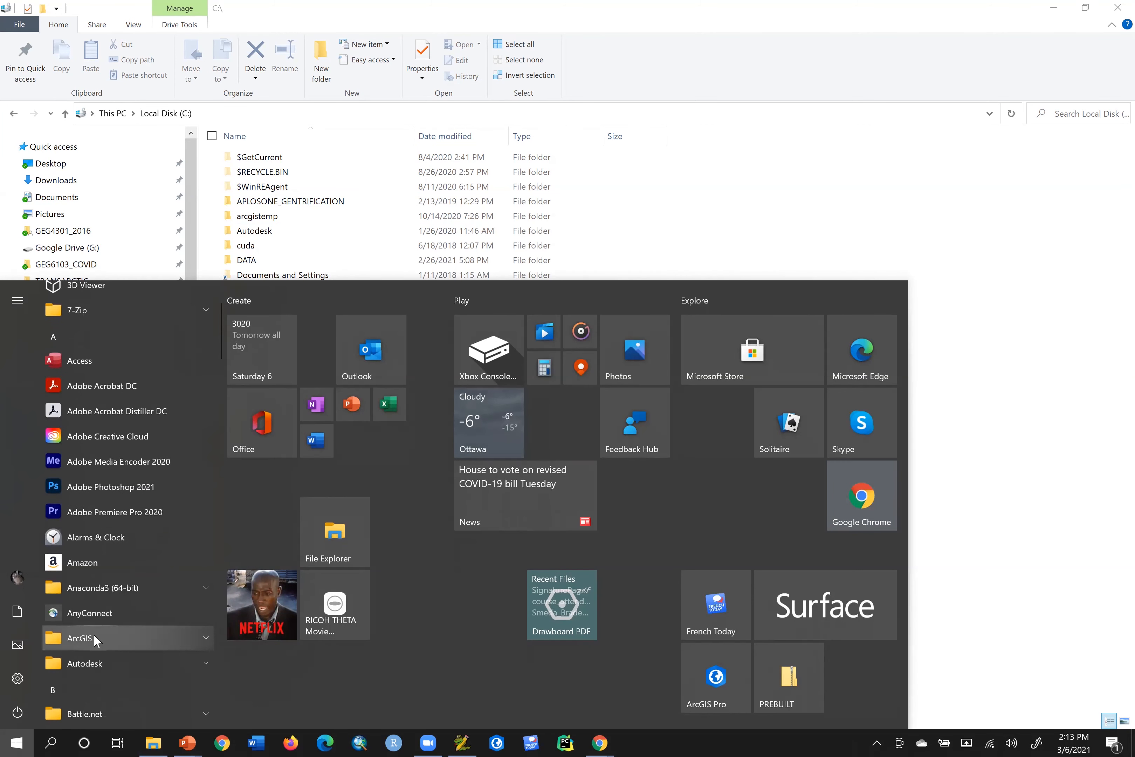
Launch ArcGIS Pro as administrator from the ArcGIS program group and start a project without a template.
click(93, 633)
scroll(93, 634, down, 5)
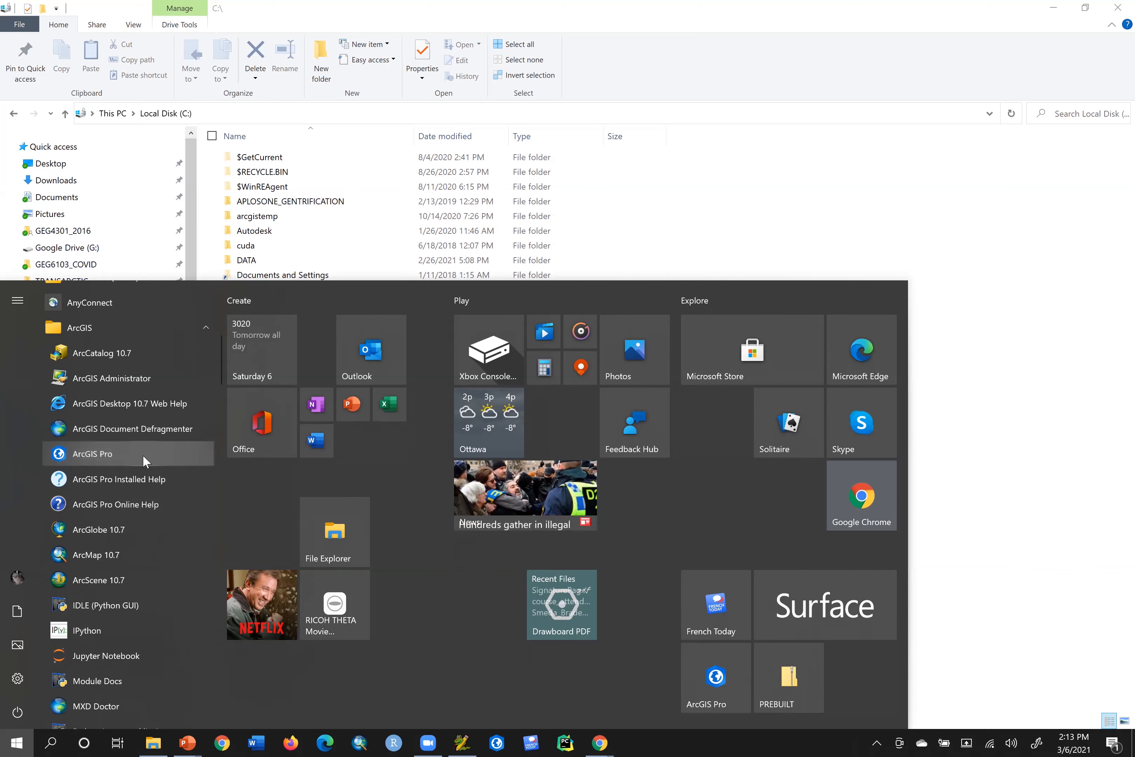
right_click(144, 457)
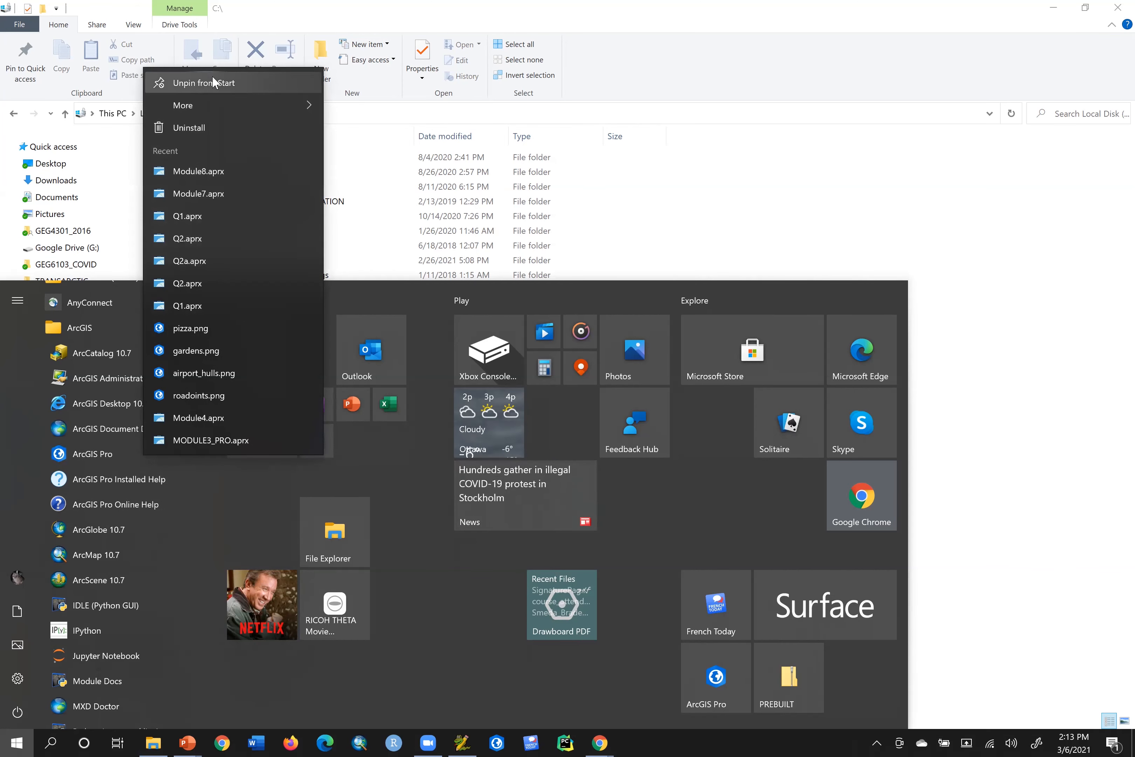
mouse_move(215, 101)
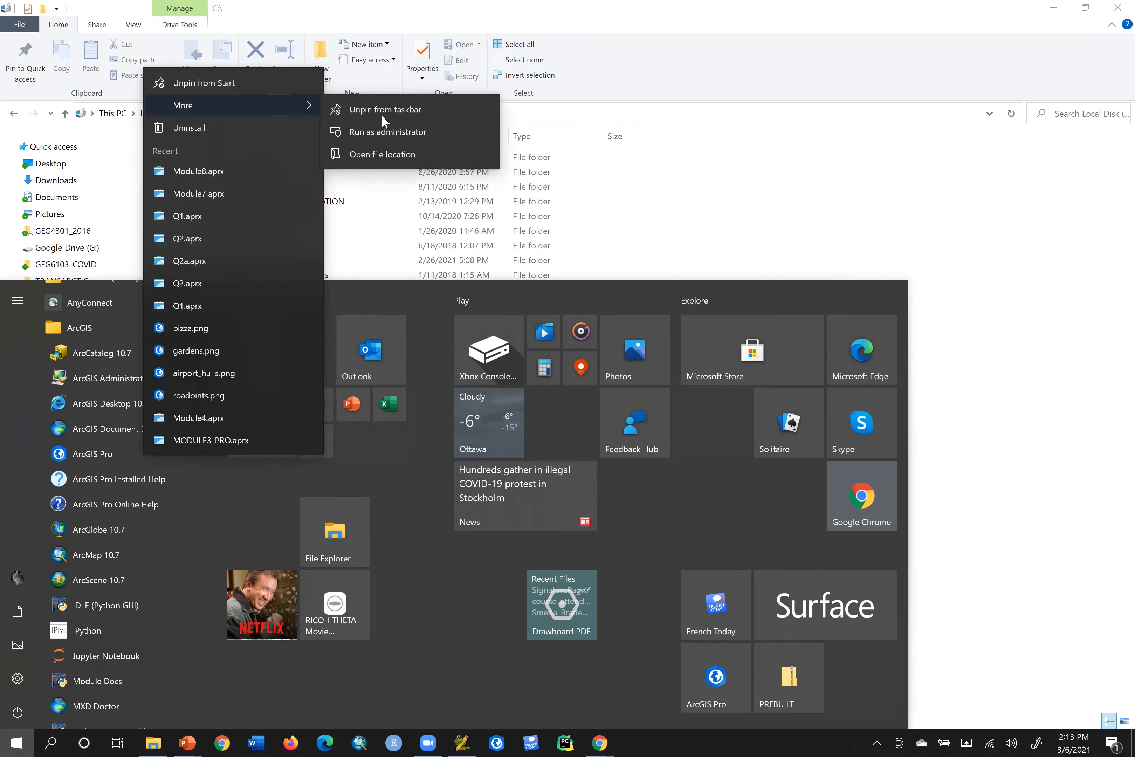
click(397, 131)
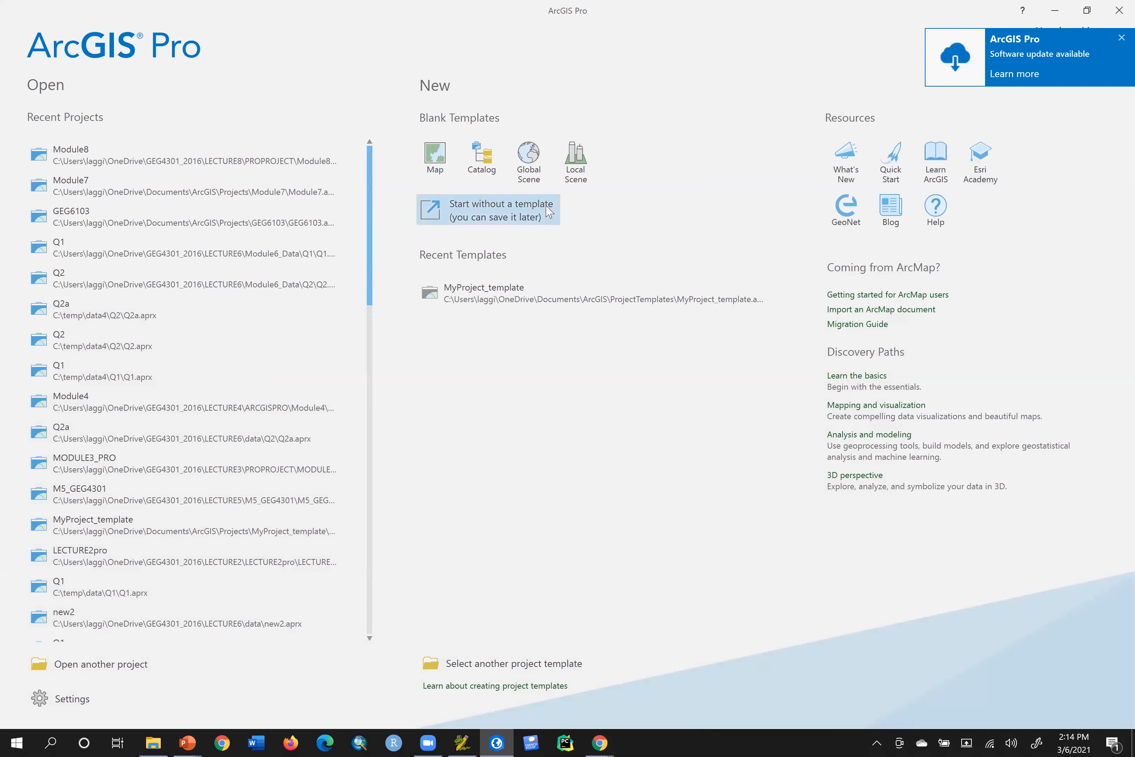
click(480, 214)
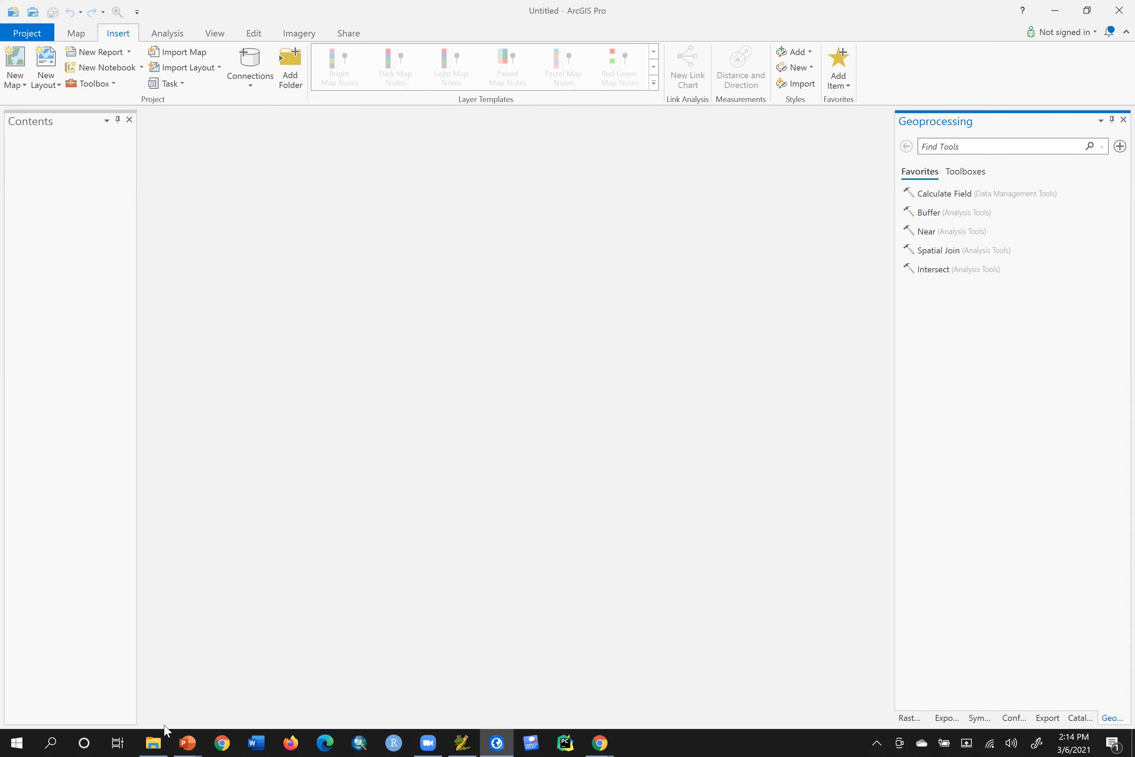
Switch to File Explorer and create a folder named CONDACLONES at the root of the C: drive.
mouse_move(152, 740)
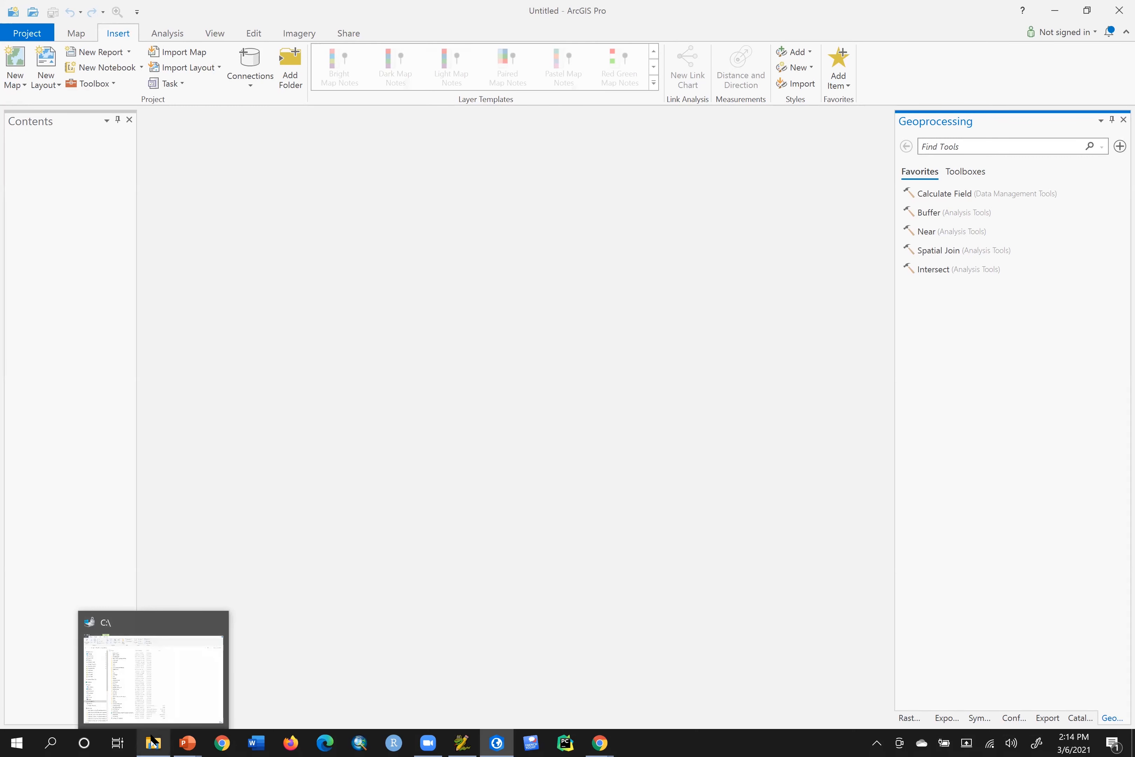
click(152, 740)
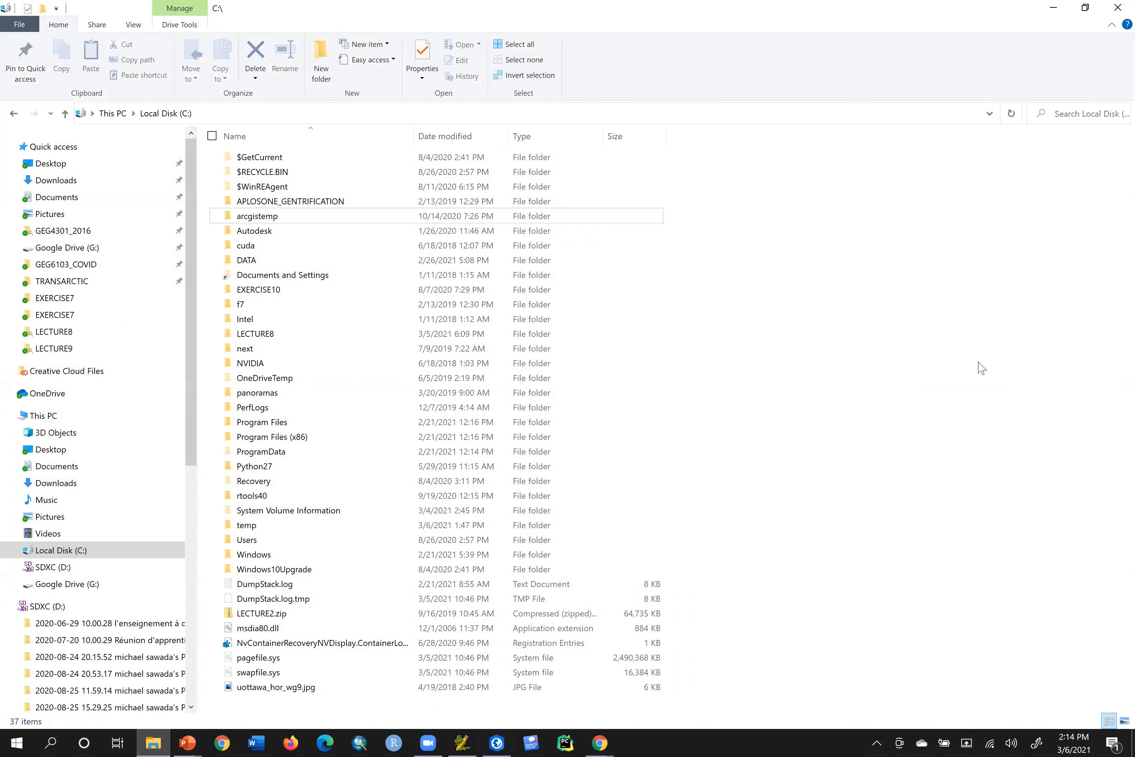
right_click(814, 234)
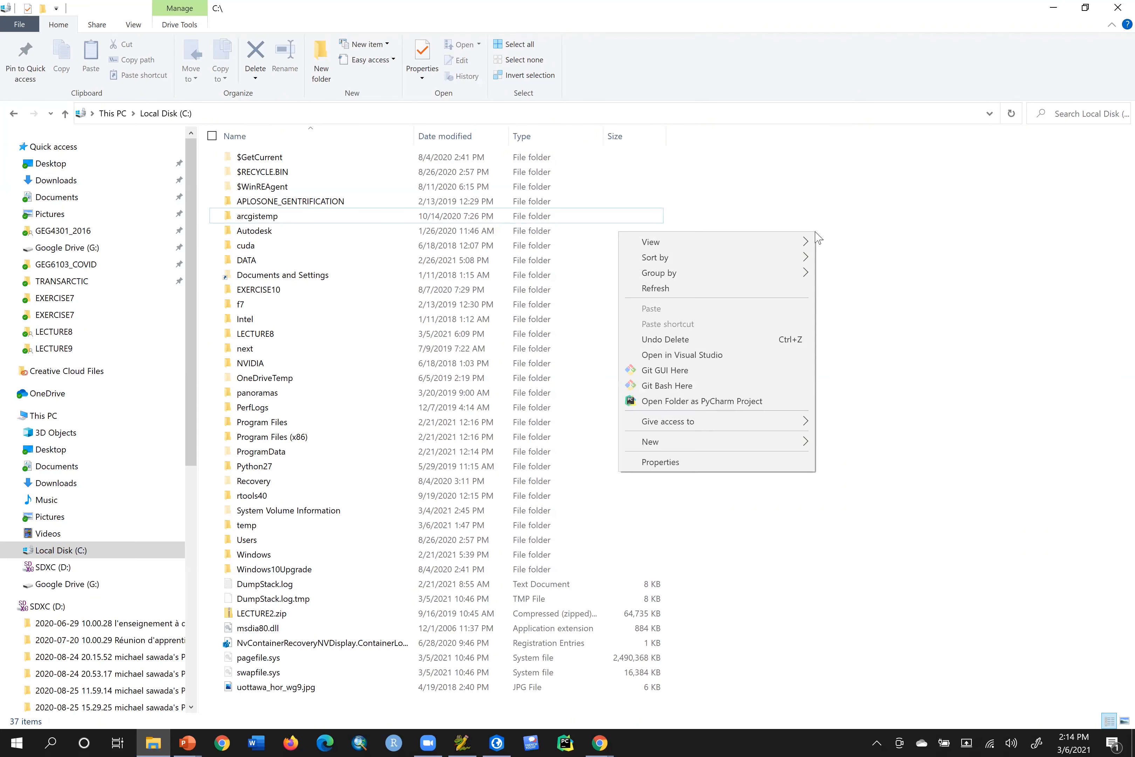
mouse_move(722, 448)
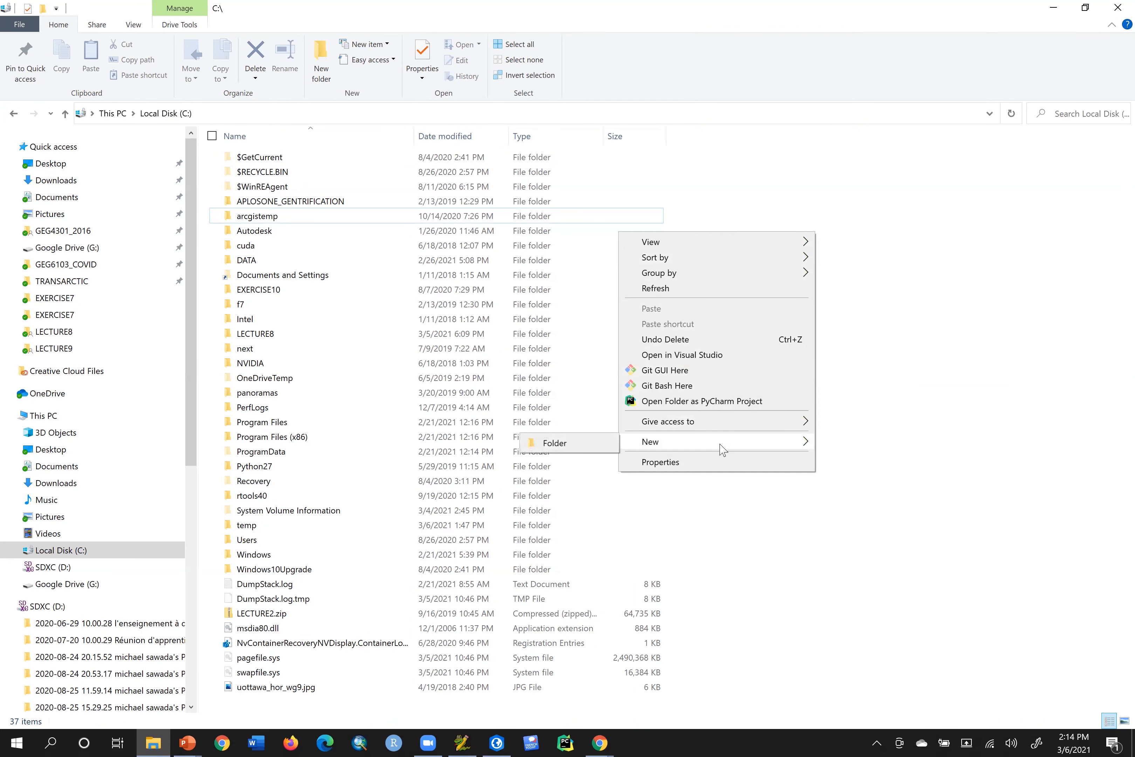
click(583, 446)
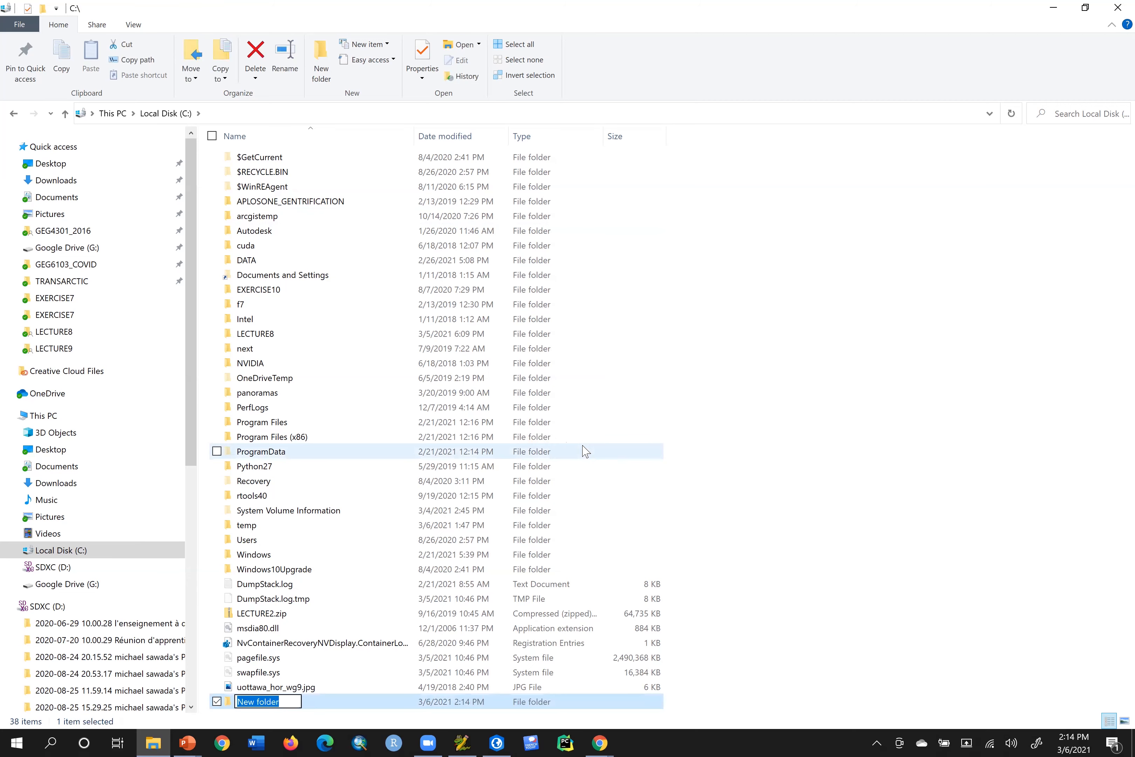
text(CO)
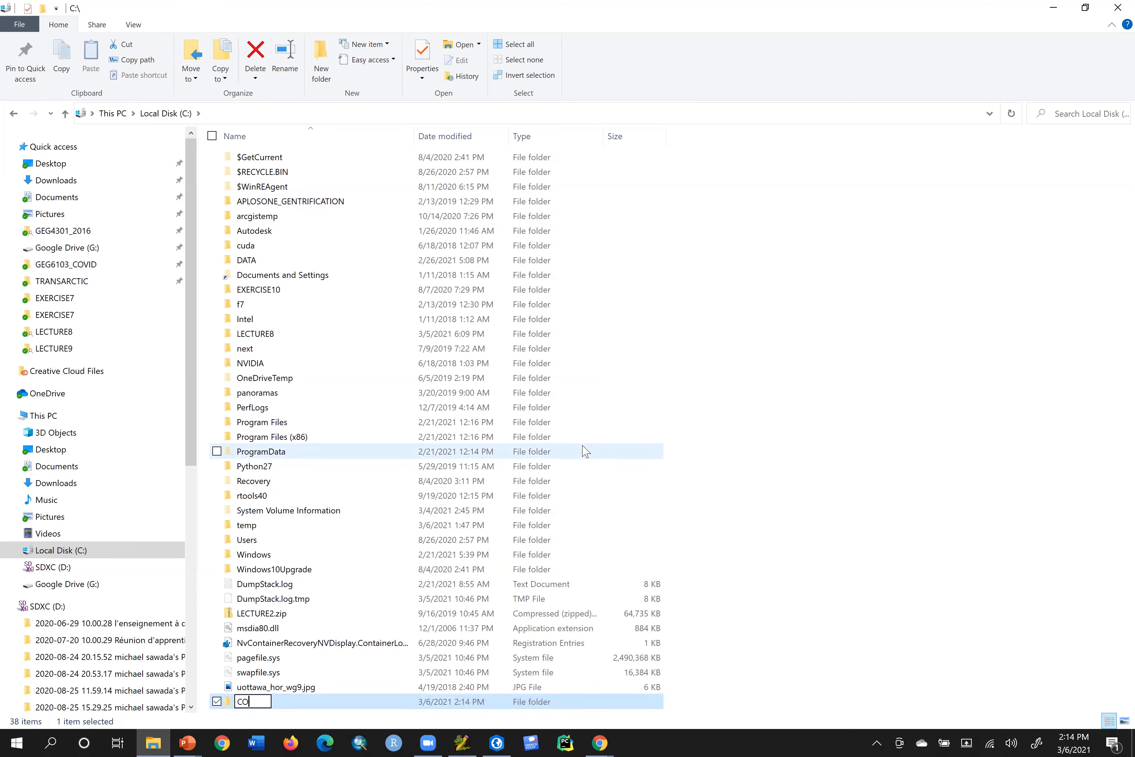
text(NDACLONES)
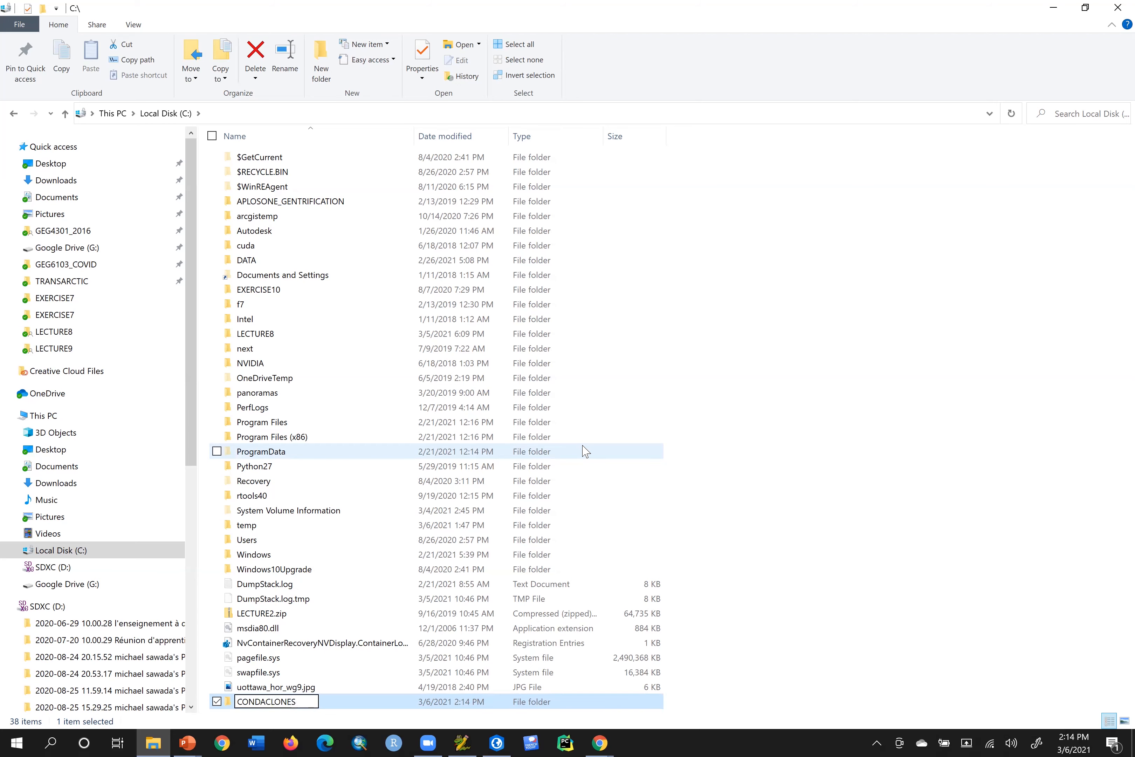
key(Return)
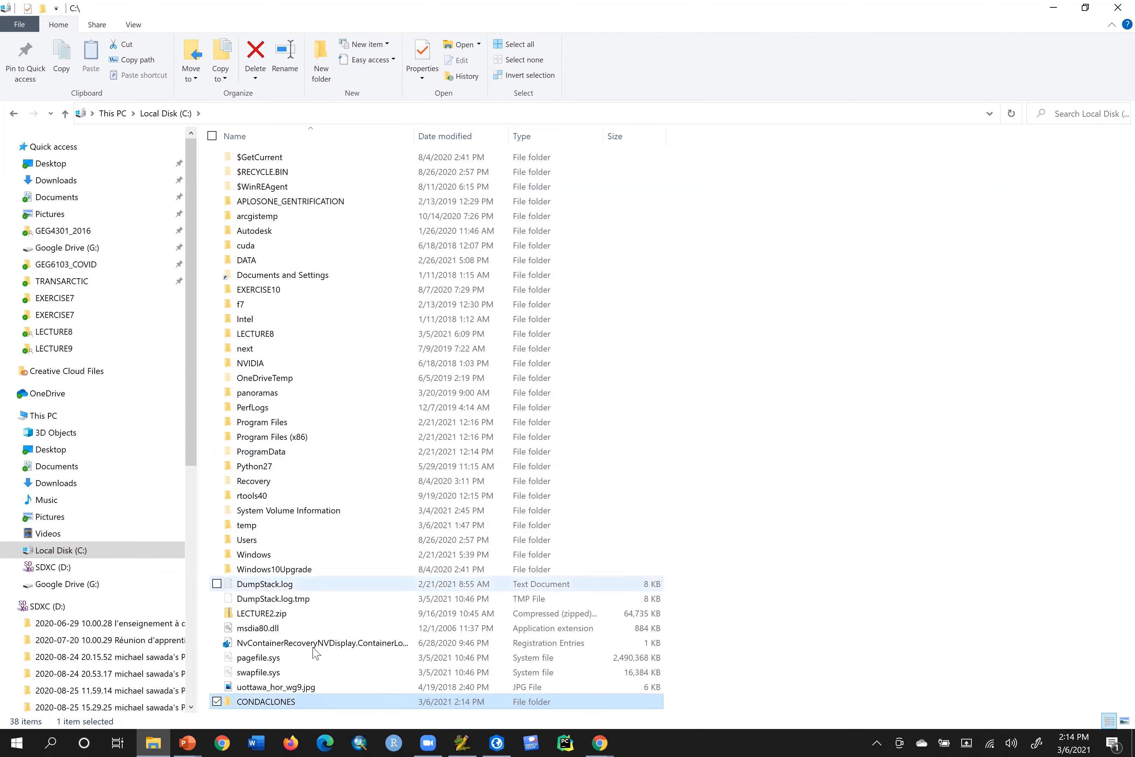
Re-sort the C: drive contents by name in ascending order and look inside the CONDACLONES folder.
click(284, 136)
click(283, 136)
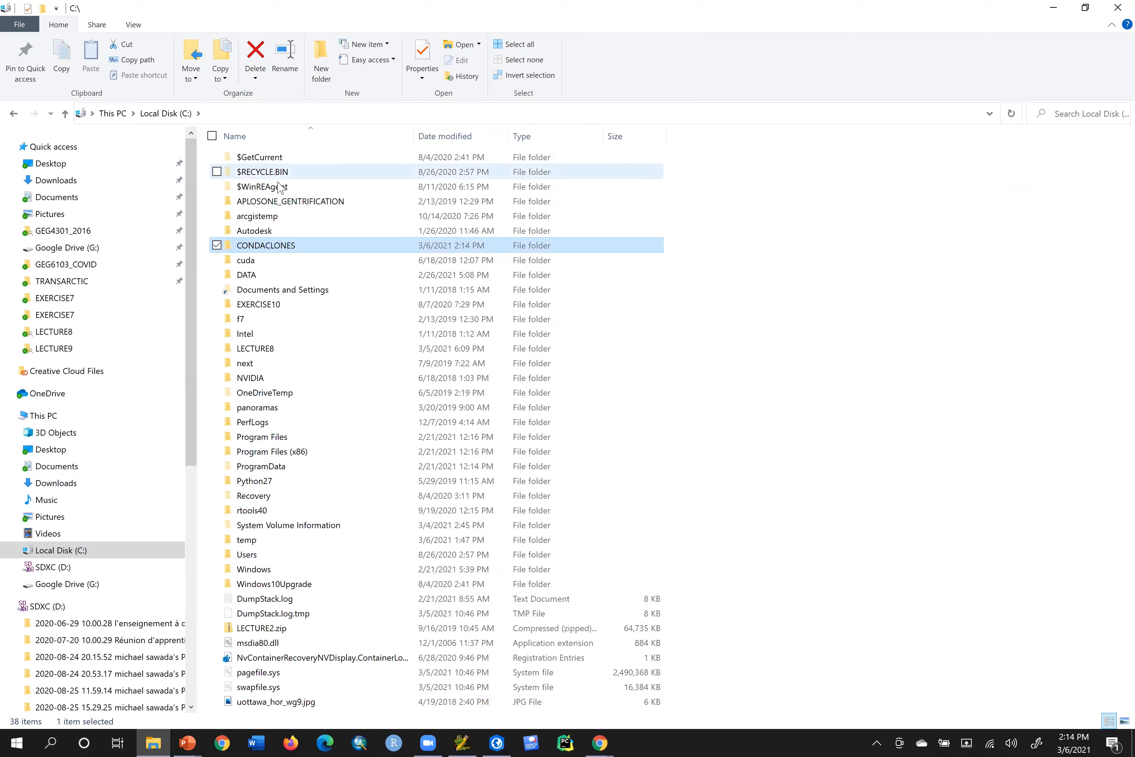
double_click(269, 248)
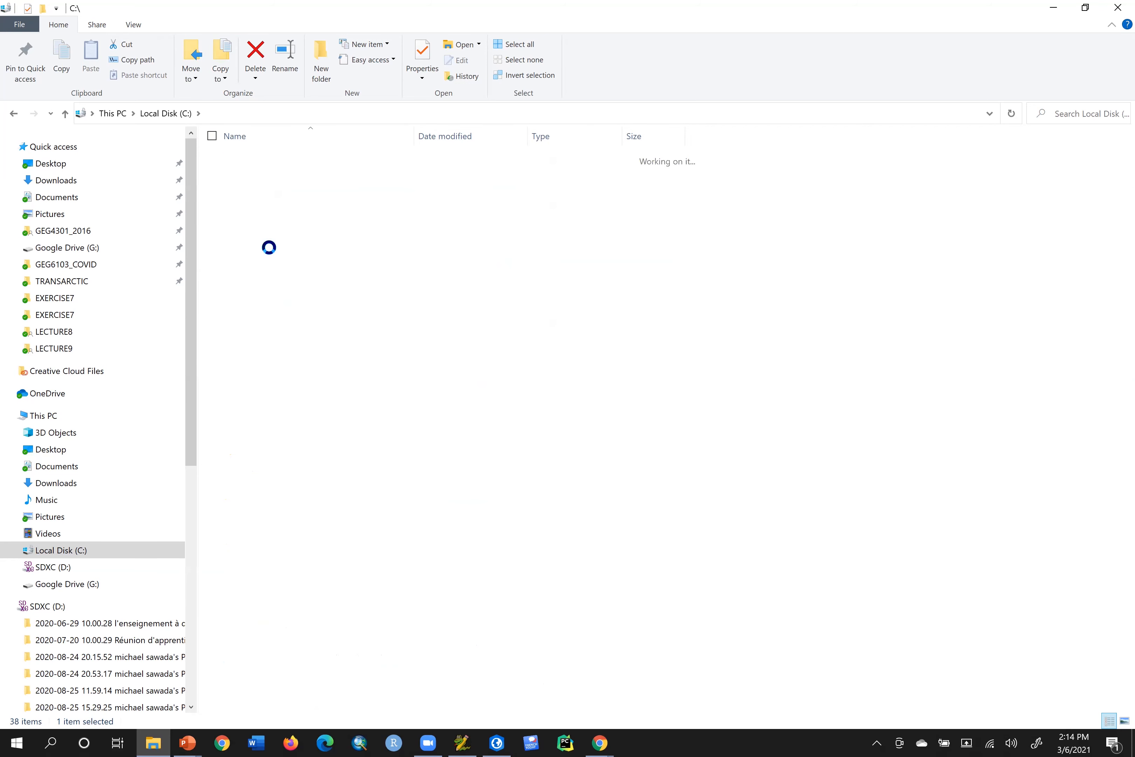
click(13, 115)
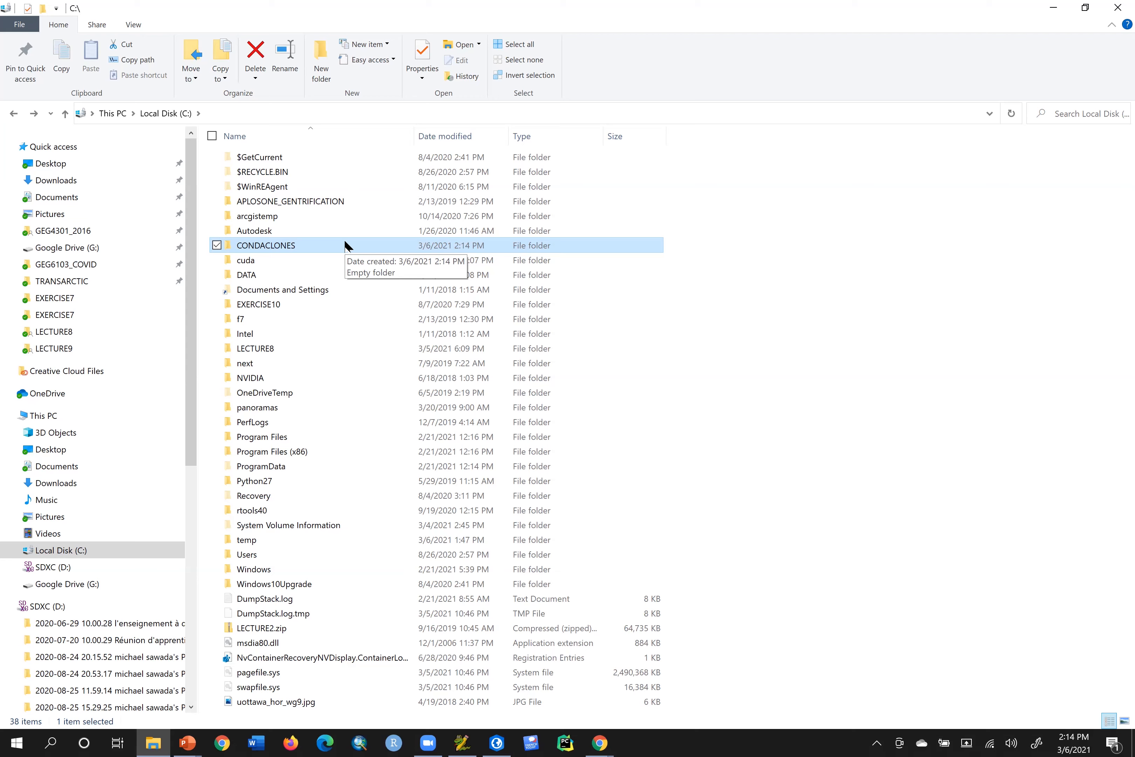
Switch back to ArcGIS Pro and open the Python Package Manager's list of manageable environments.
key(alt+Tab)
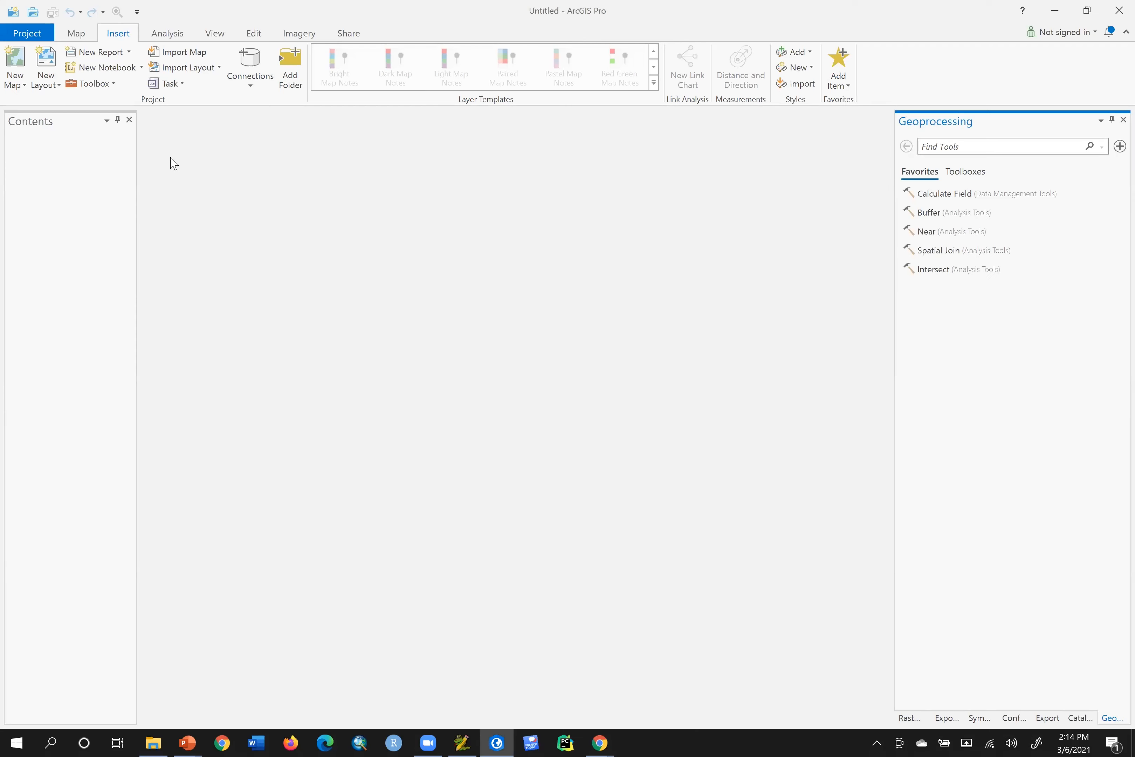
click(28, 33)
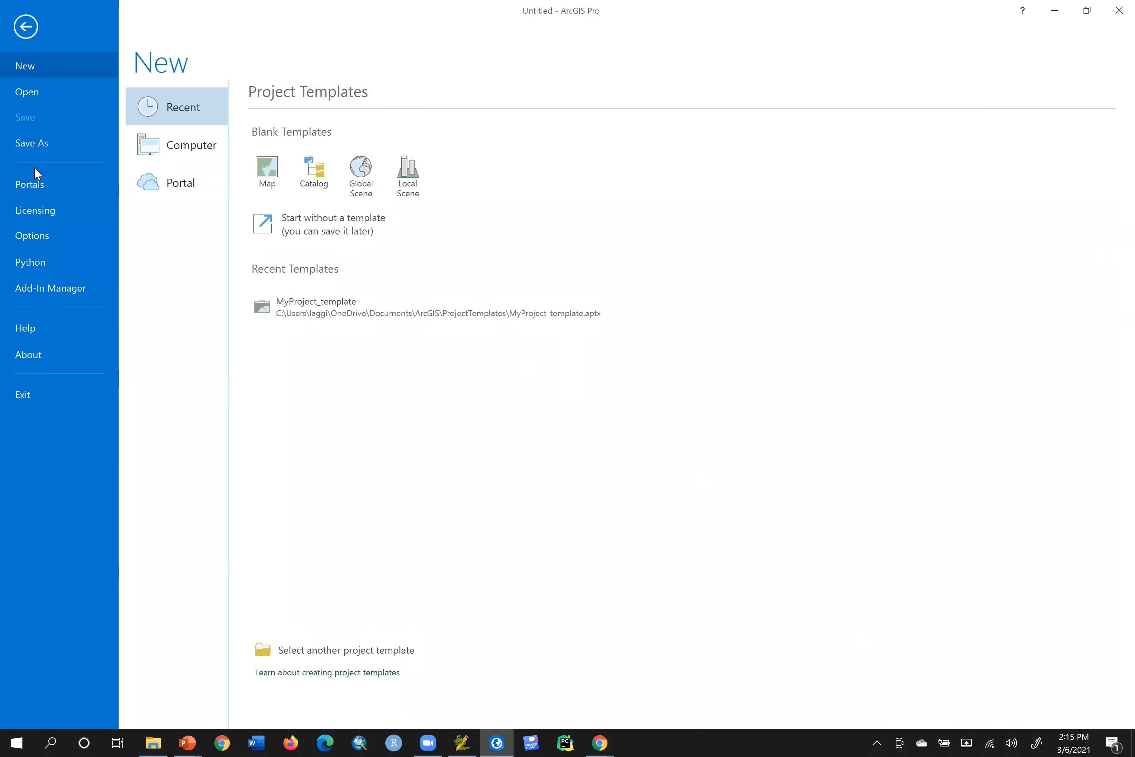
click(40, 261)
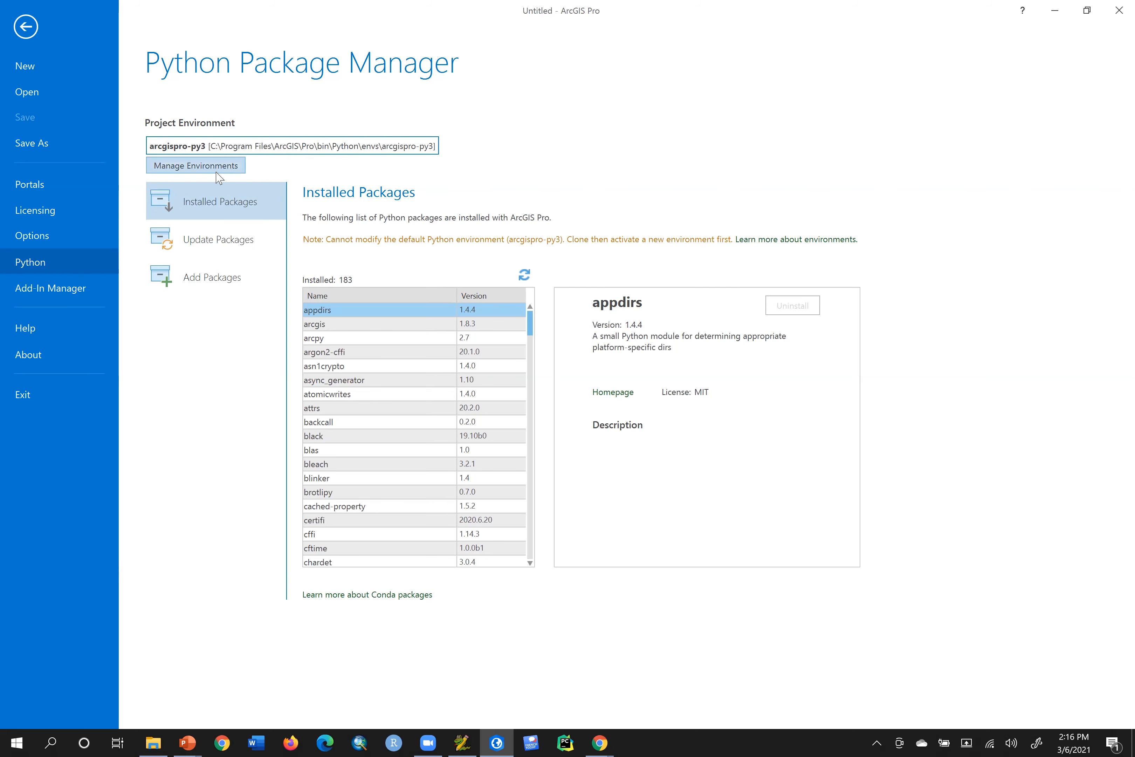
click(177, 168)
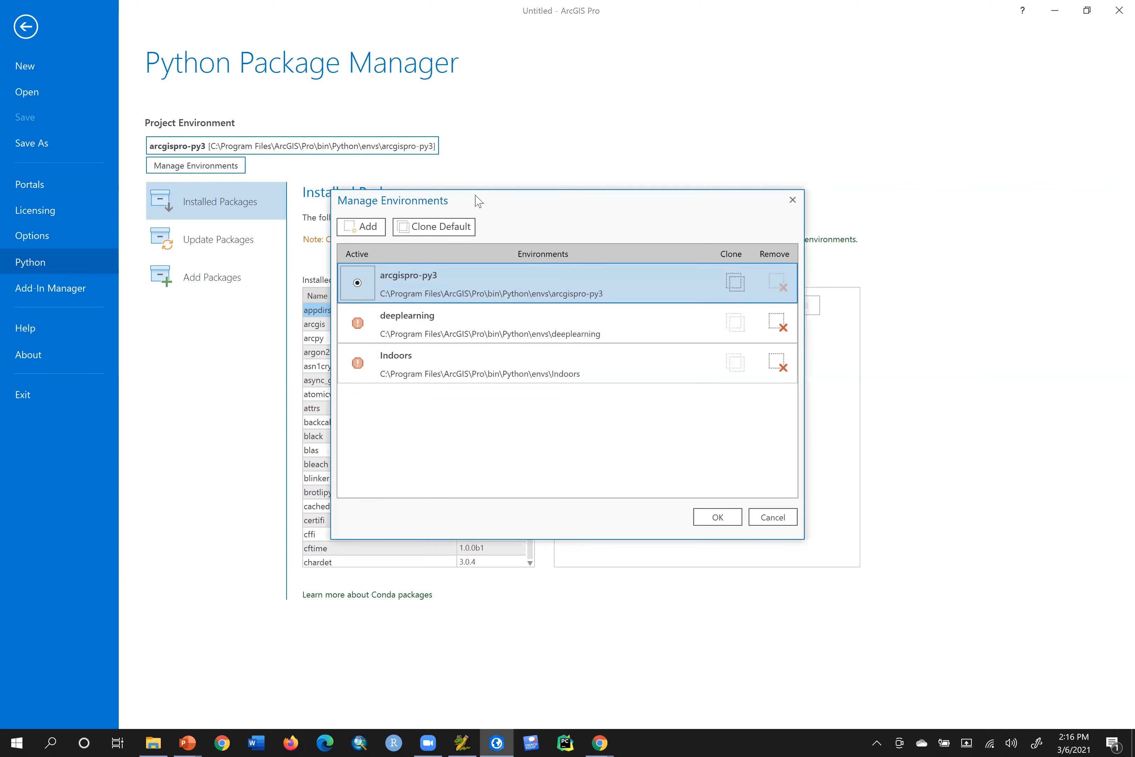
drag(503, 199, 496, 117)
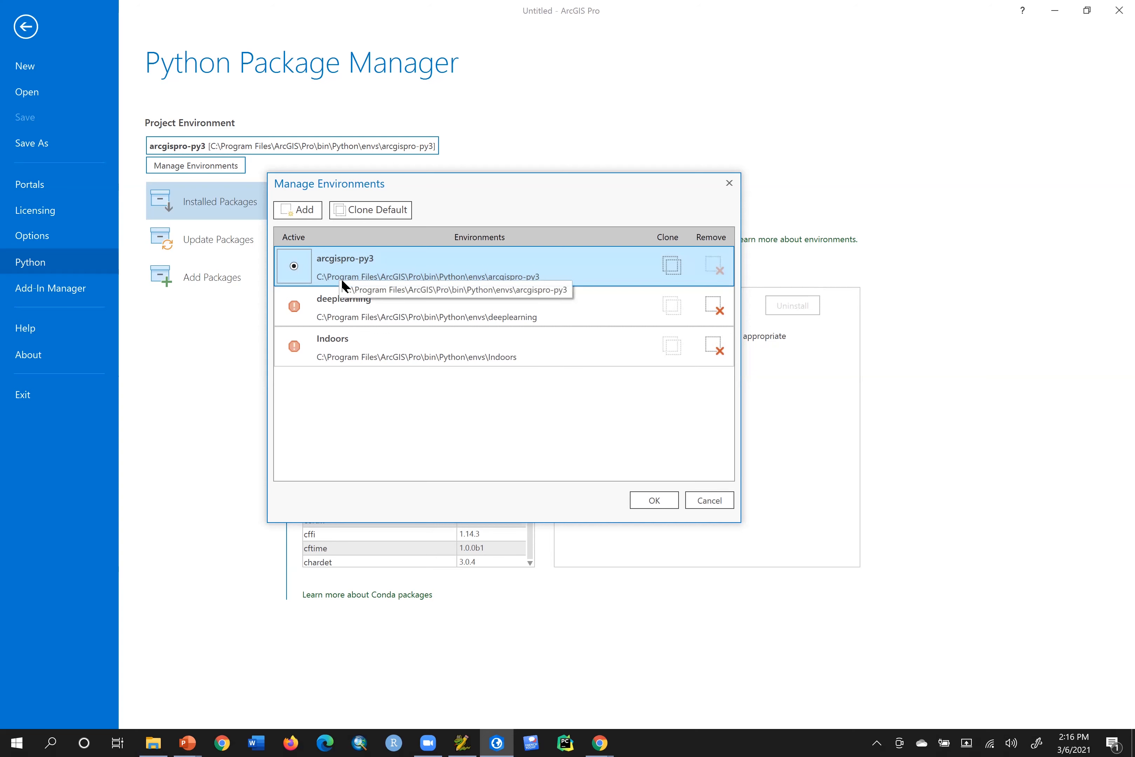
Clone the arcgispro-py3 environment as arcgispro-py3-clone into the folder C:\CONDACLONES.
click(672, 265)
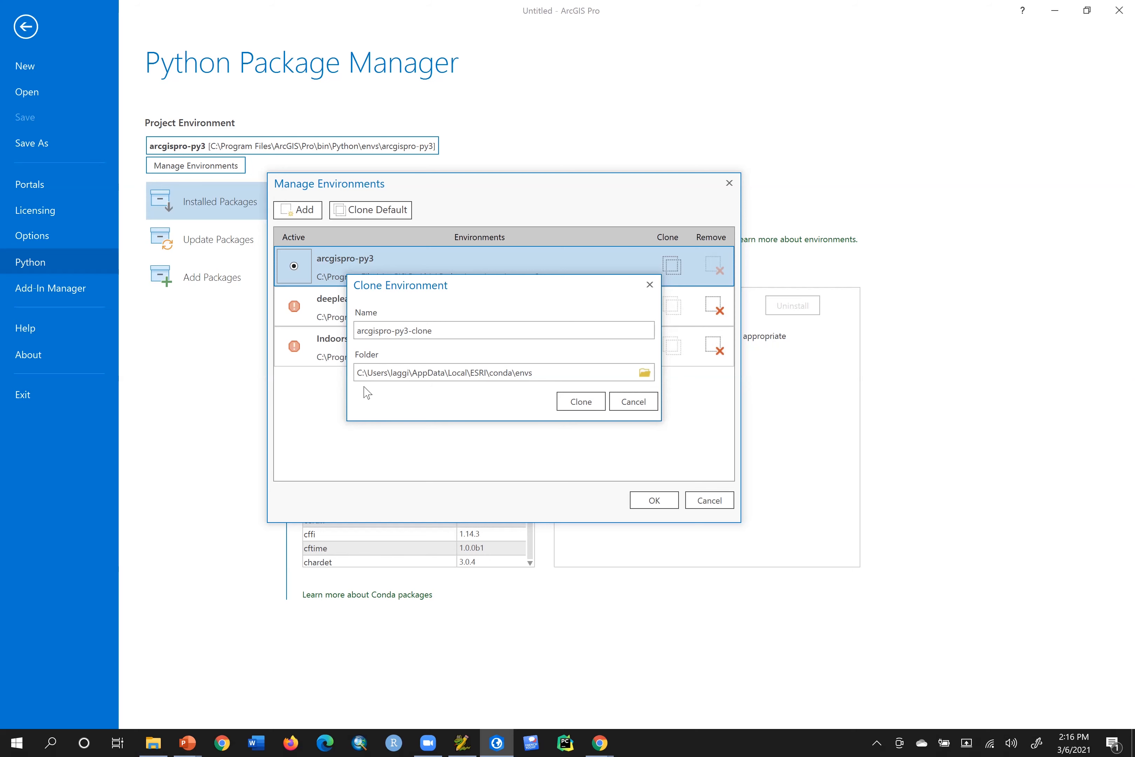
click(644, 372)
click(608, 282)
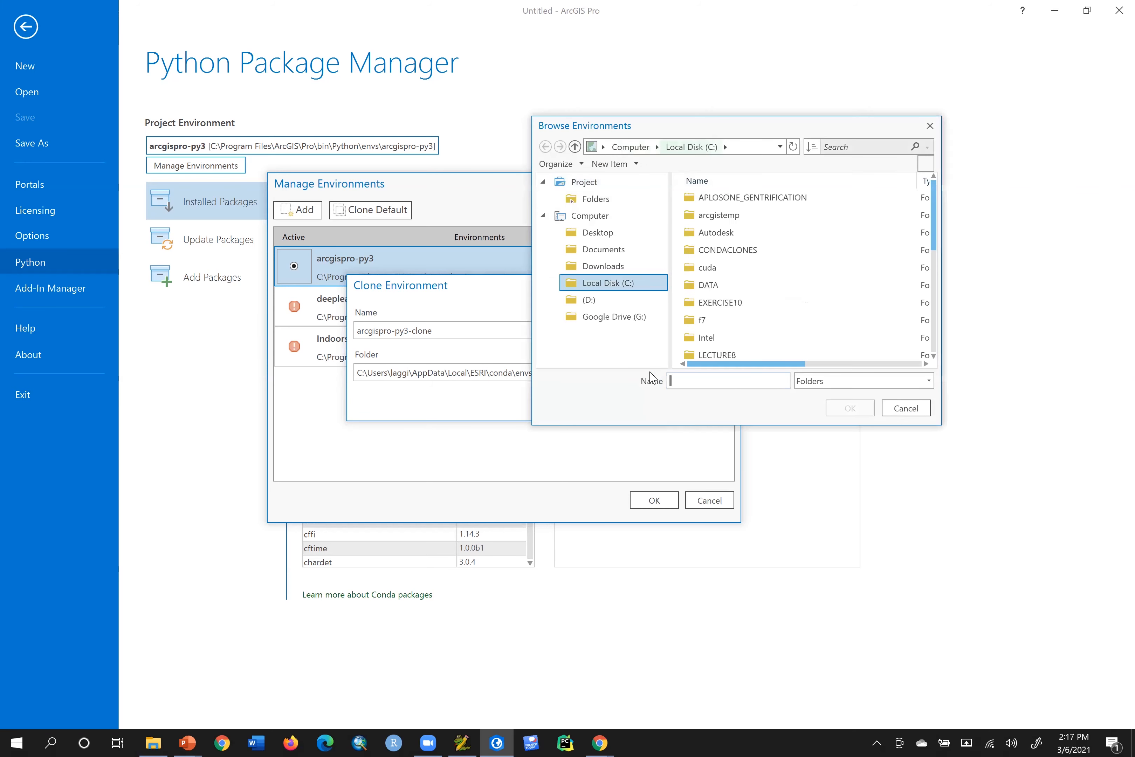
click(713, 252)
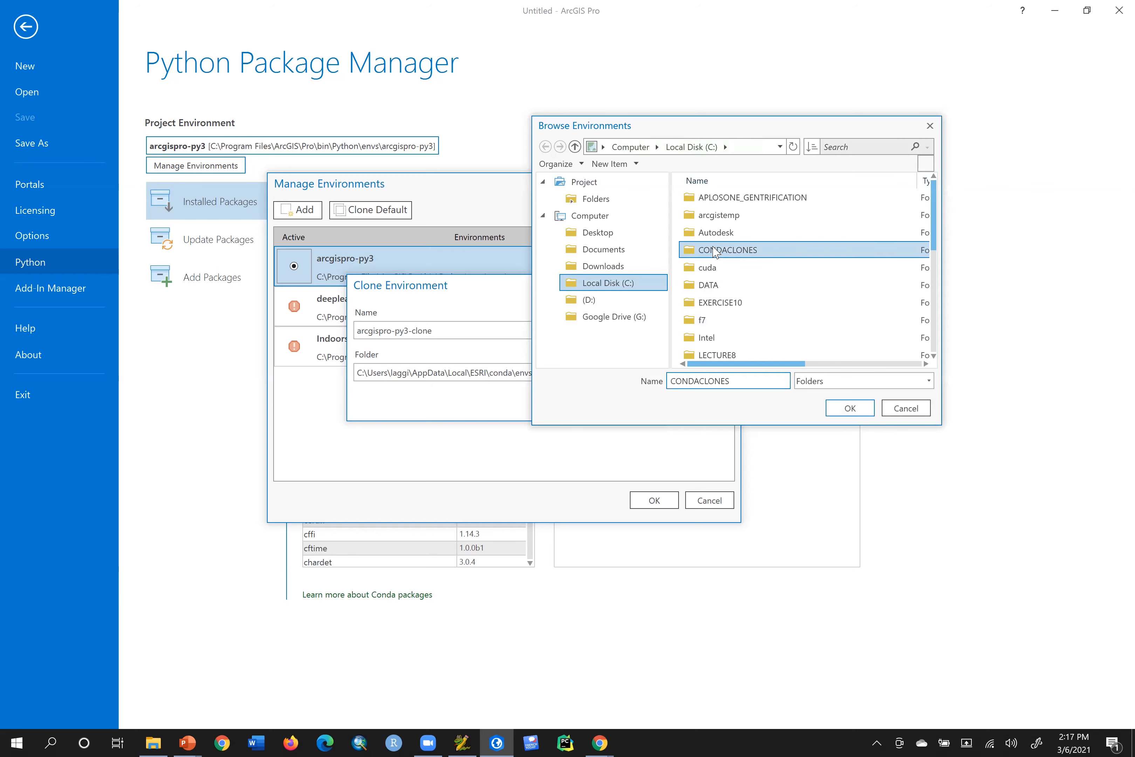
click(850, 408)
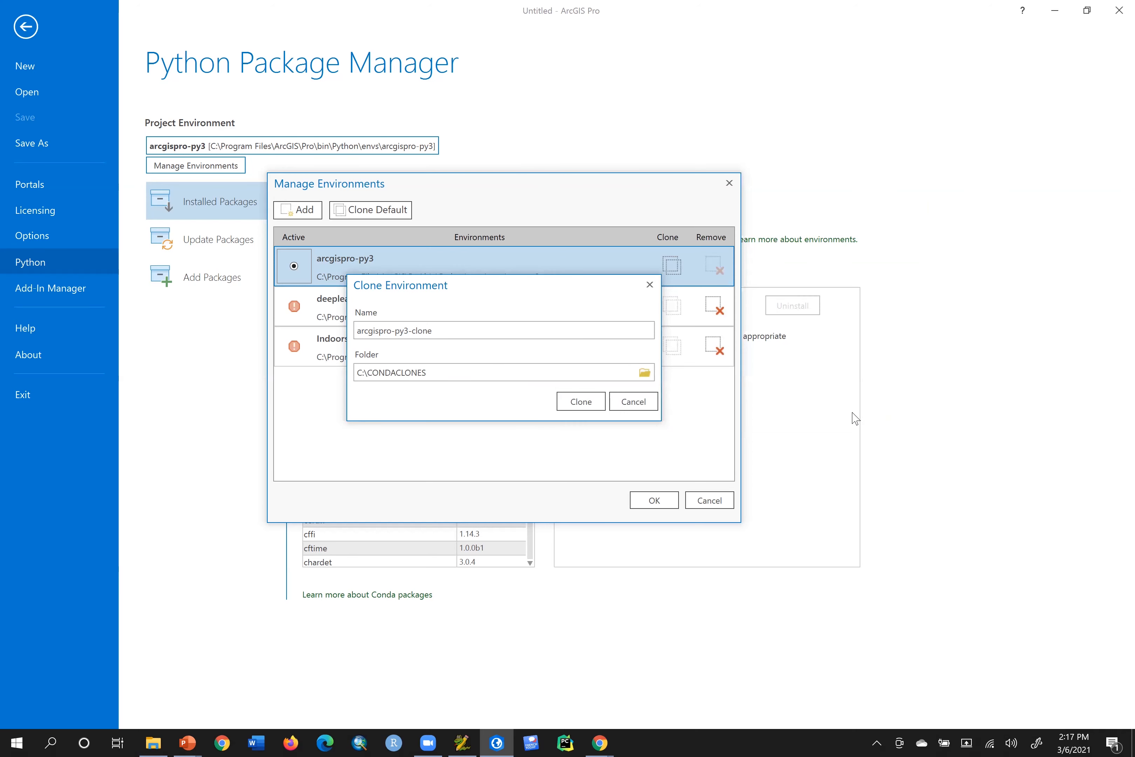
click(583, 407)
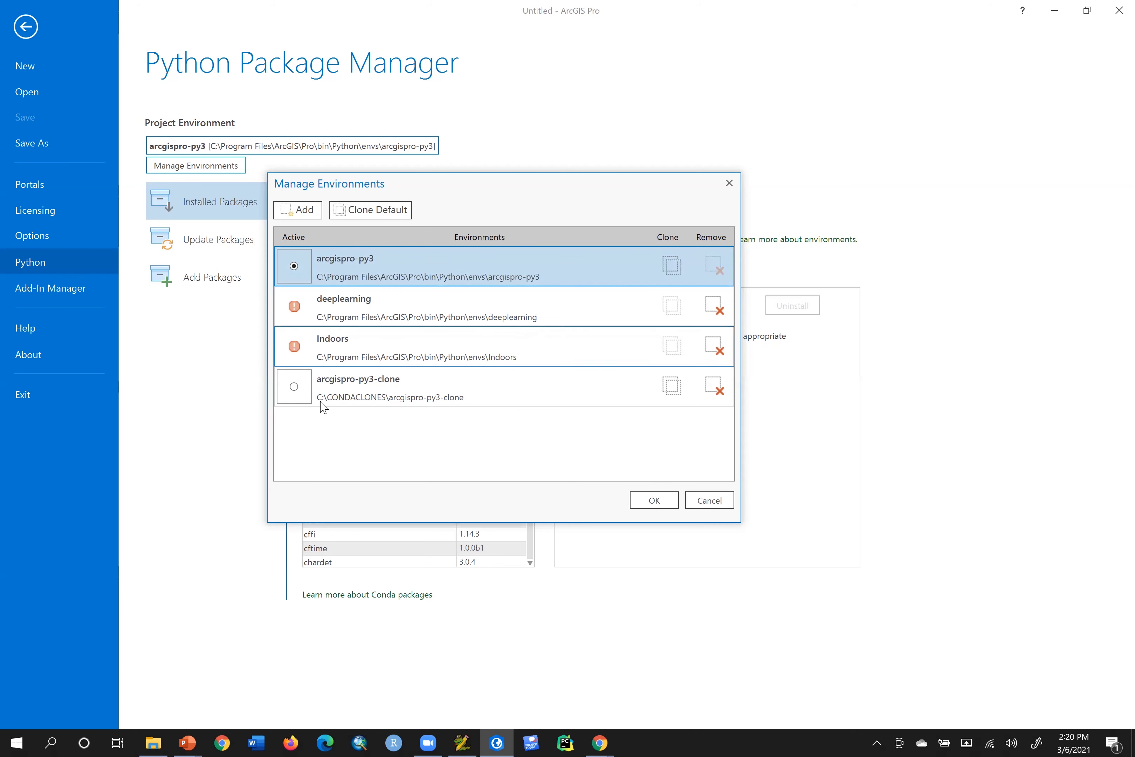
Make arcgispro-py3-clone the active project environment and close ArcGIS Pro.
click(293, 387)
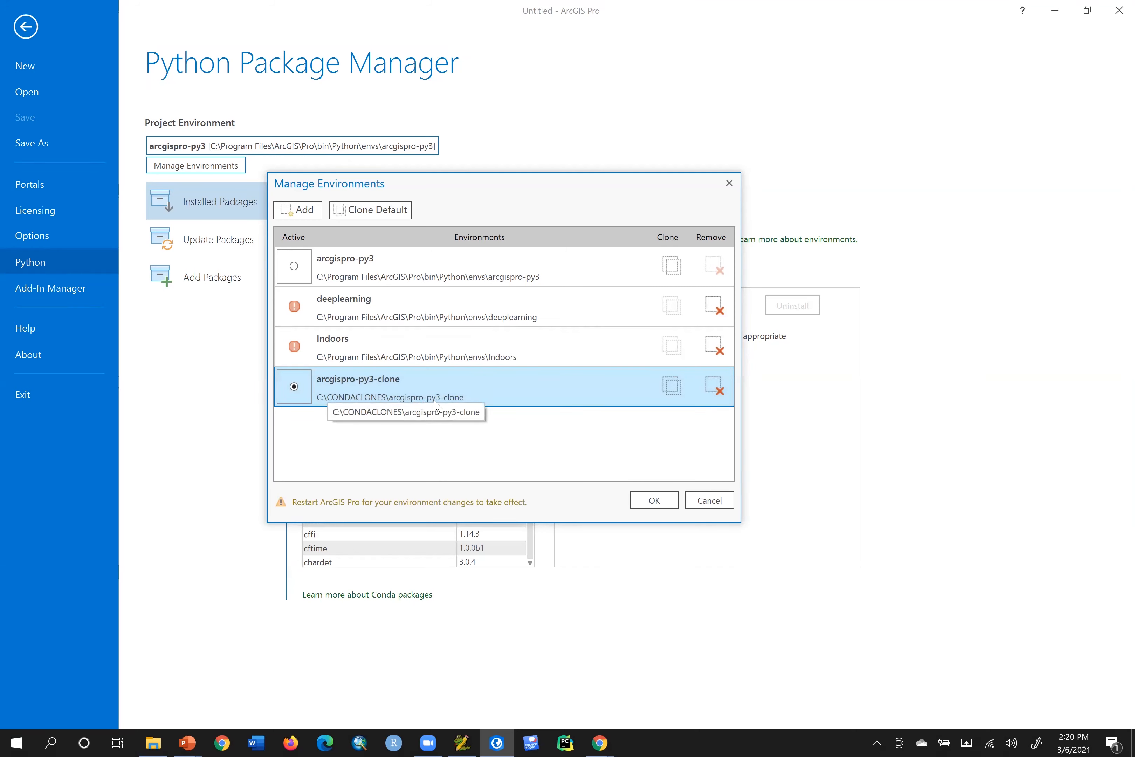
click(640, 500)
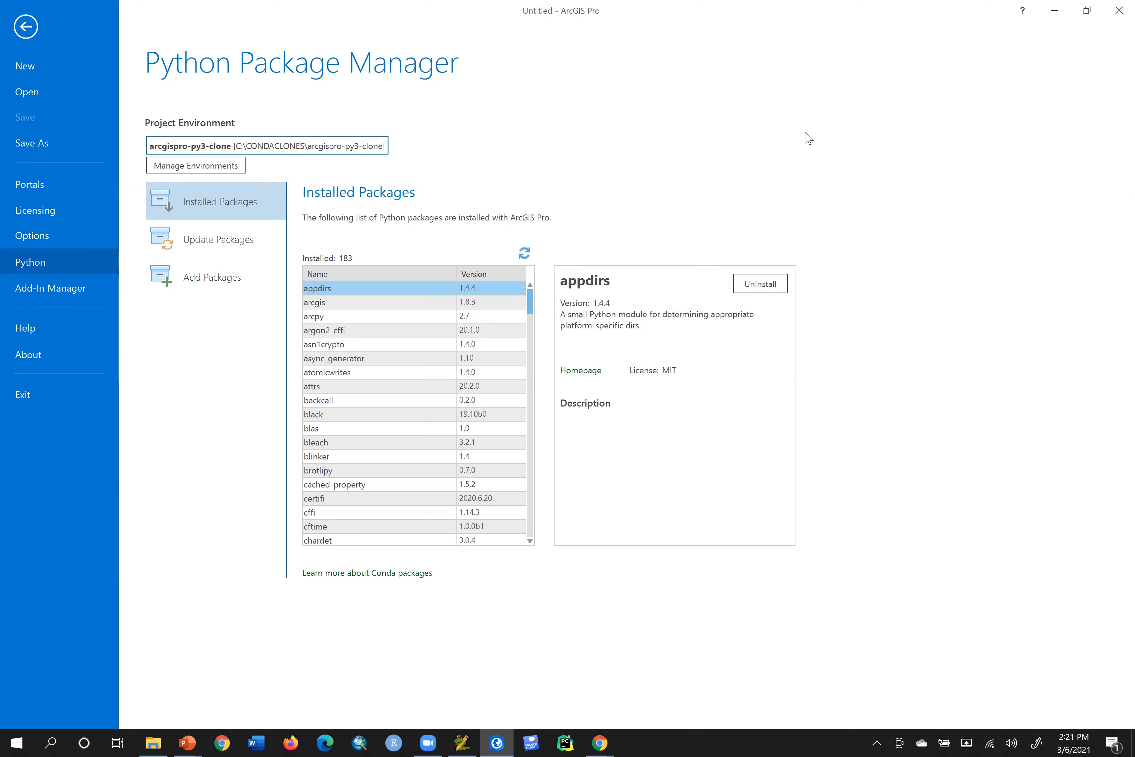
click(1119, 10)
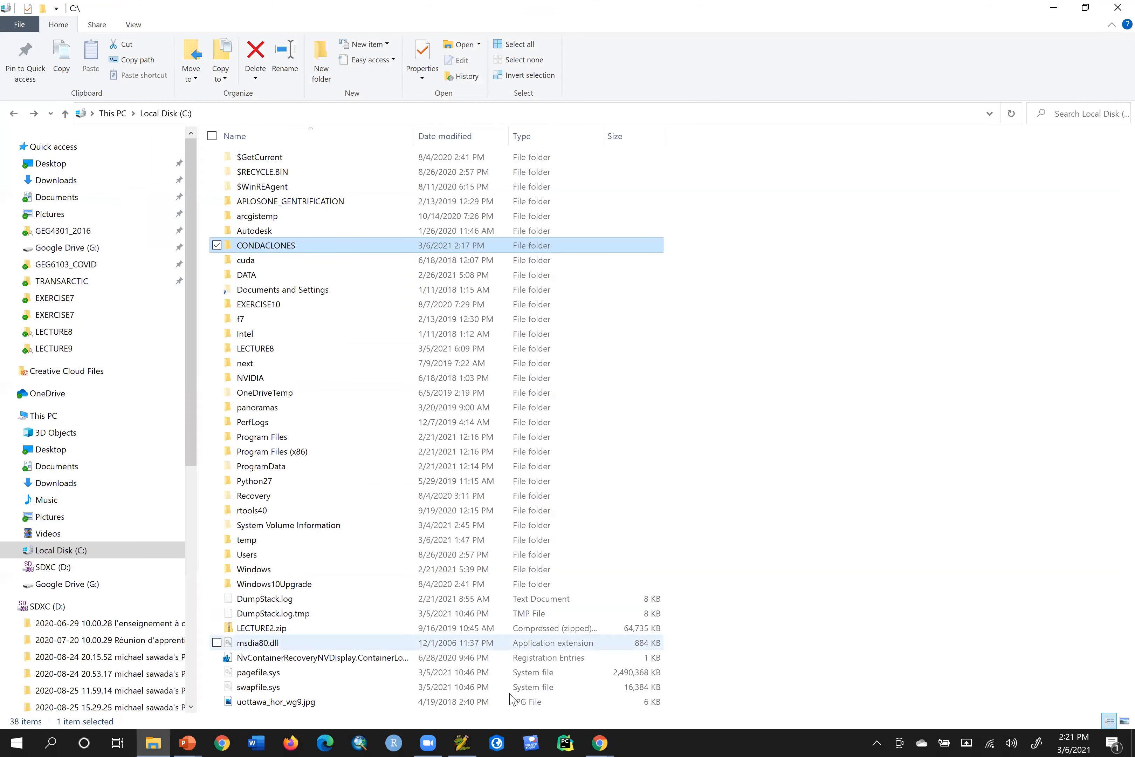
Relaunch ArcGIS Pro, start a project without a template and open the Python Package Manager.
click(496, 740)
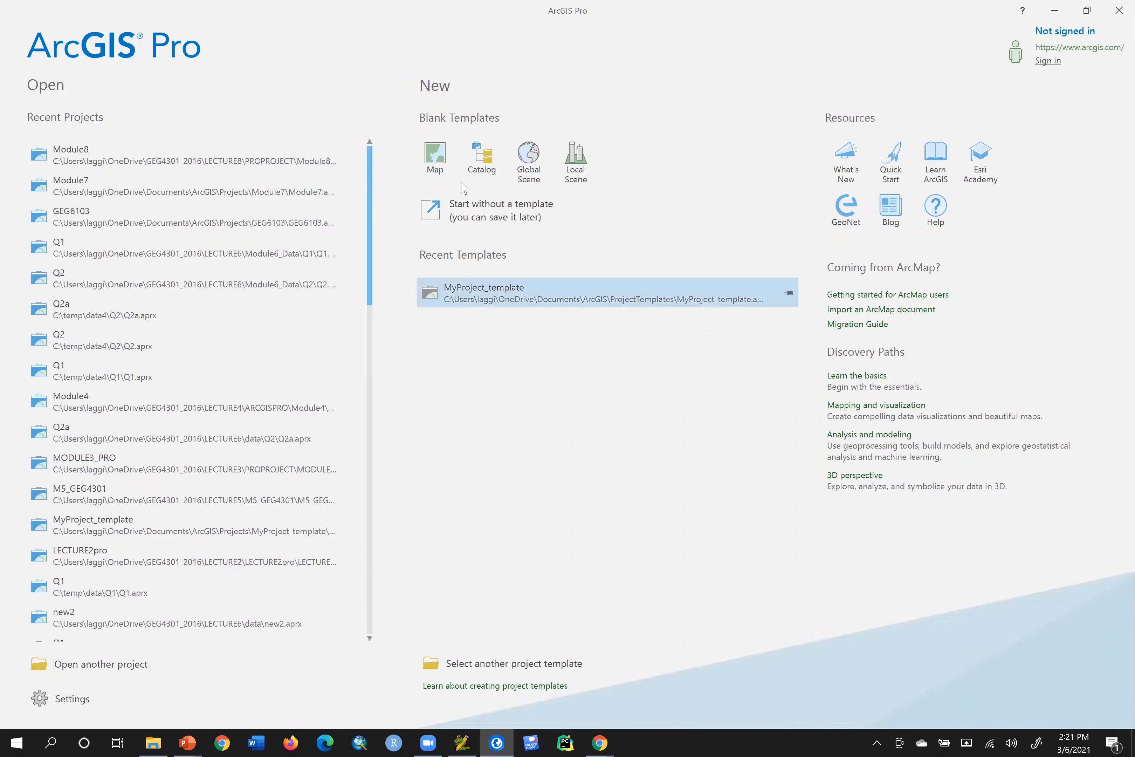
click(485, 215)
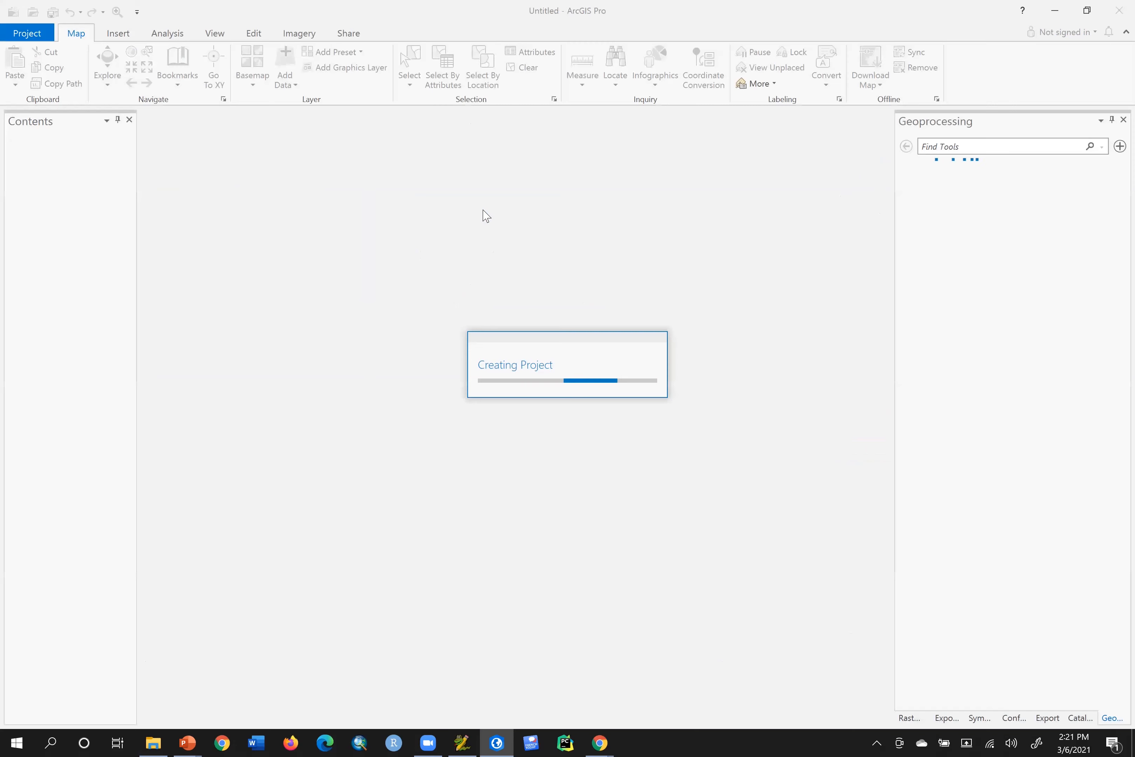
click(126, 30)
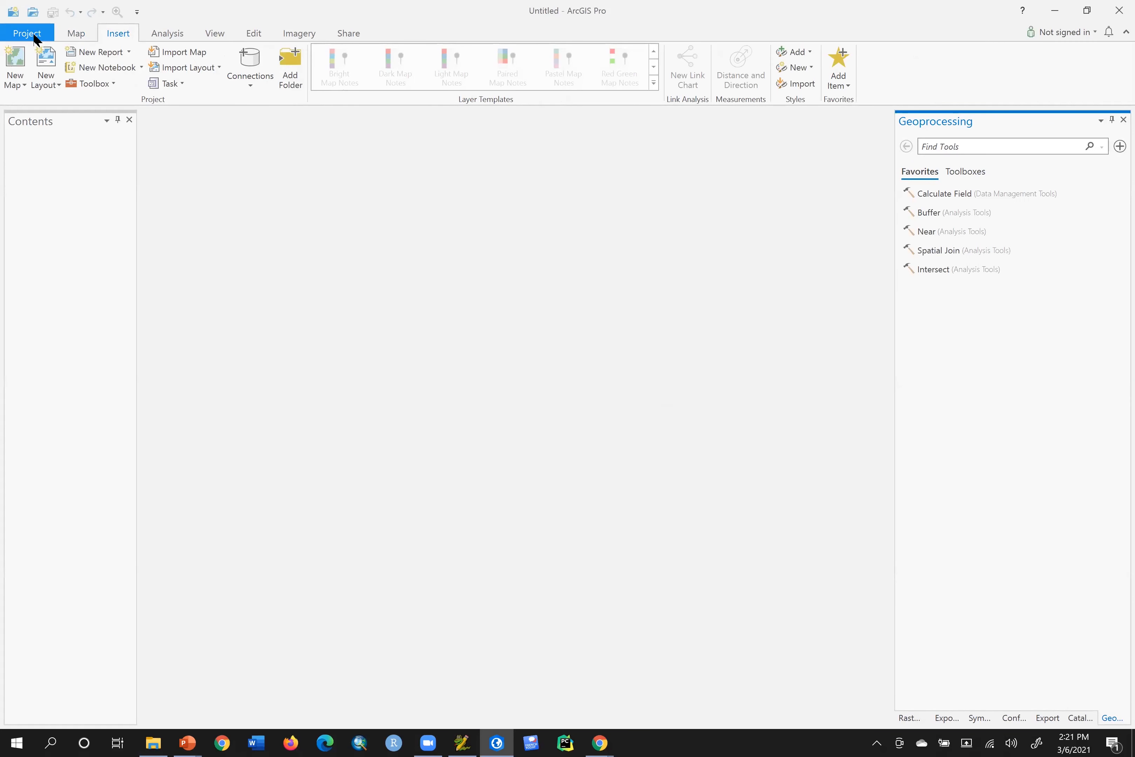
click(35, 37)
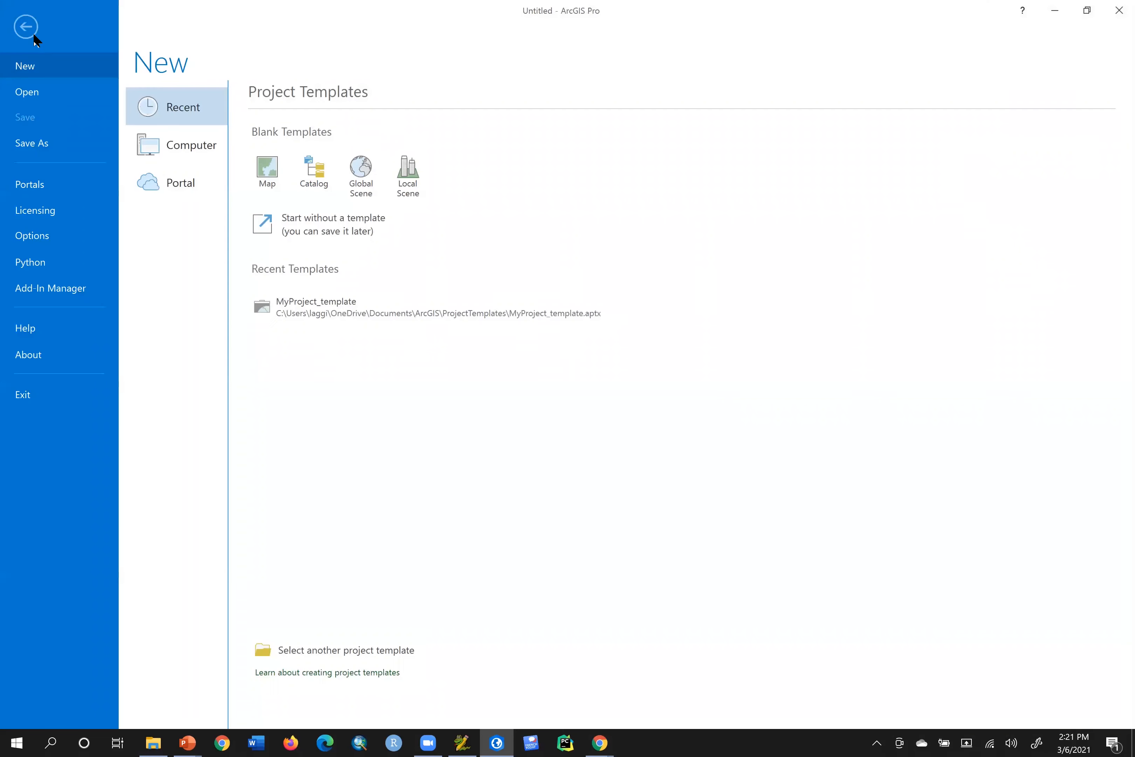
click(43, 259)
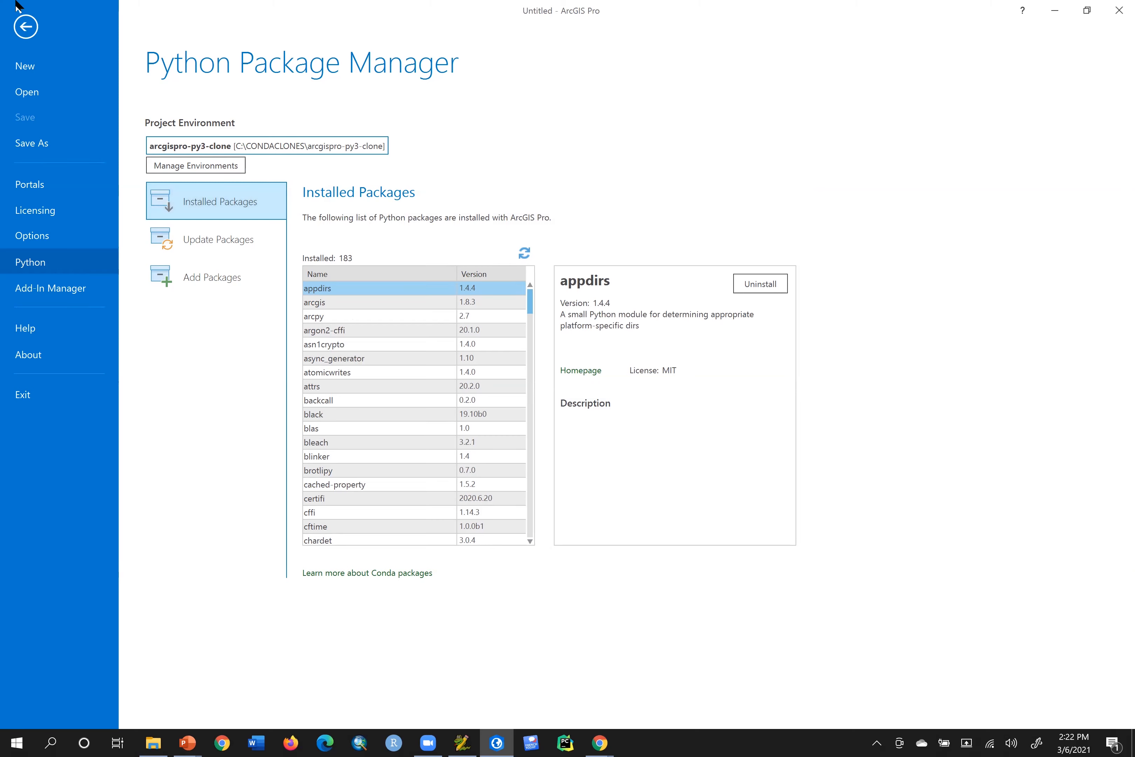
Close ArcGIS Pro and open the cloned environment's folder C:\CONDACLONES\arcgispro-py3-clone in File Explorer.
click(25, 29)
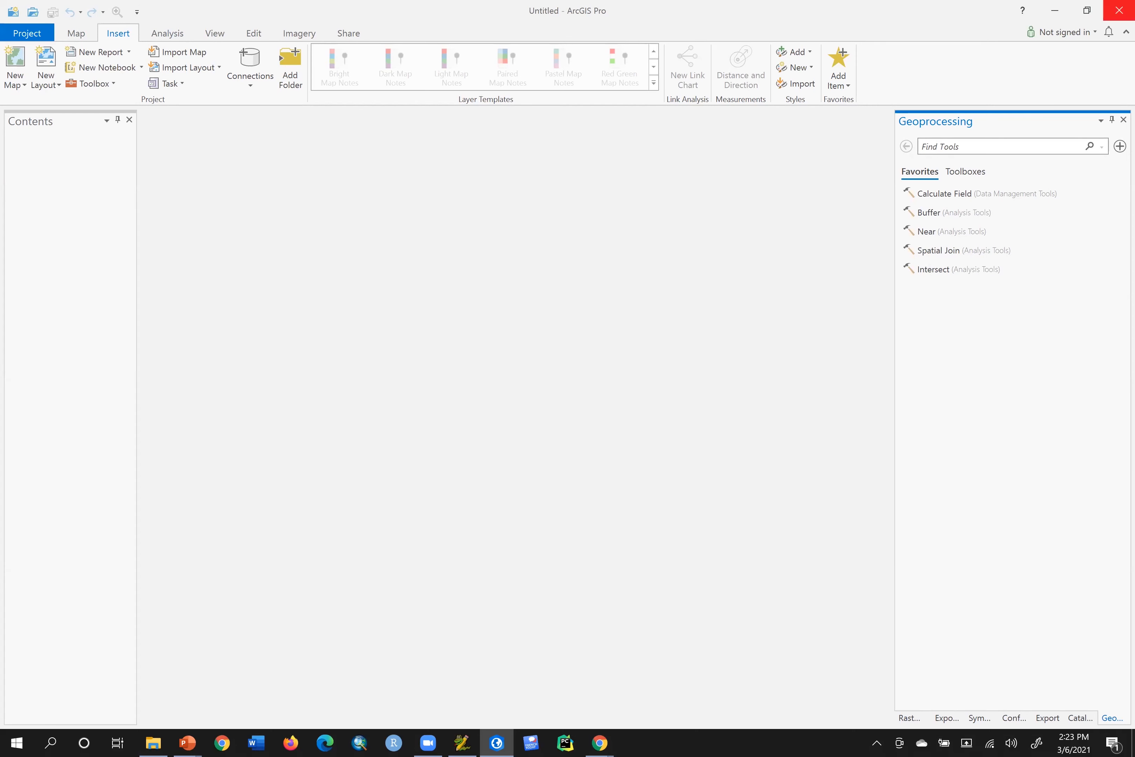
click(1119, 10)
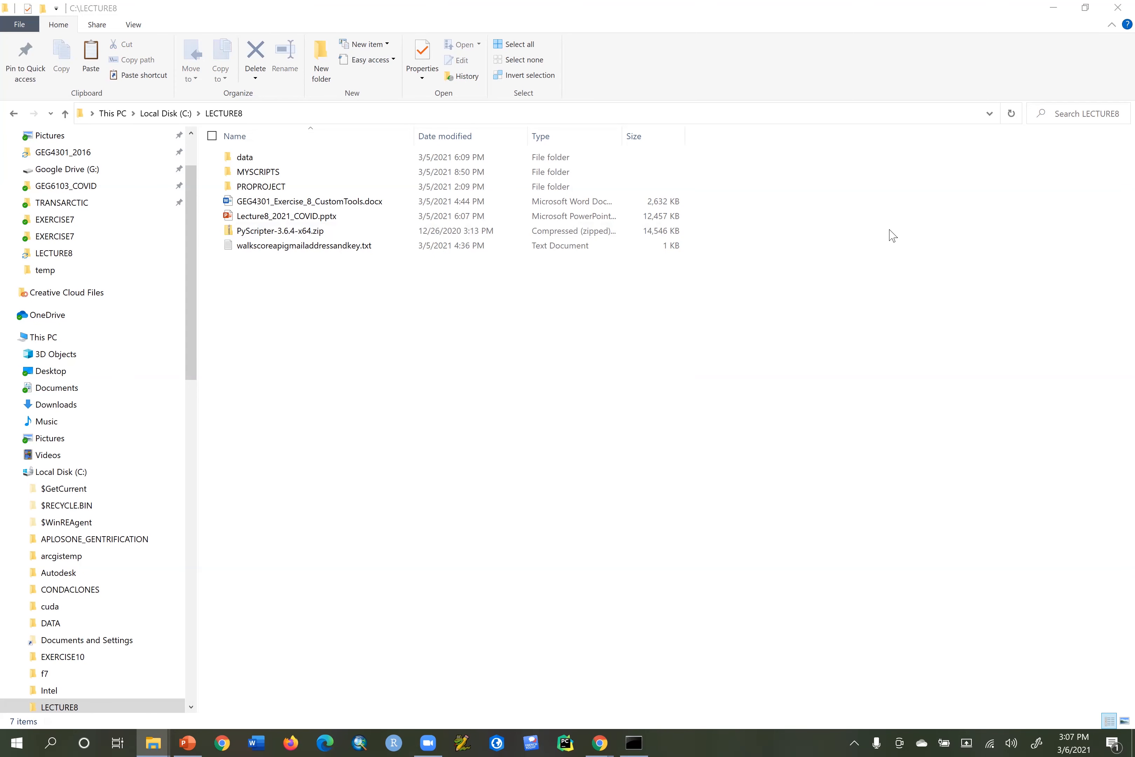
click(108, 476)
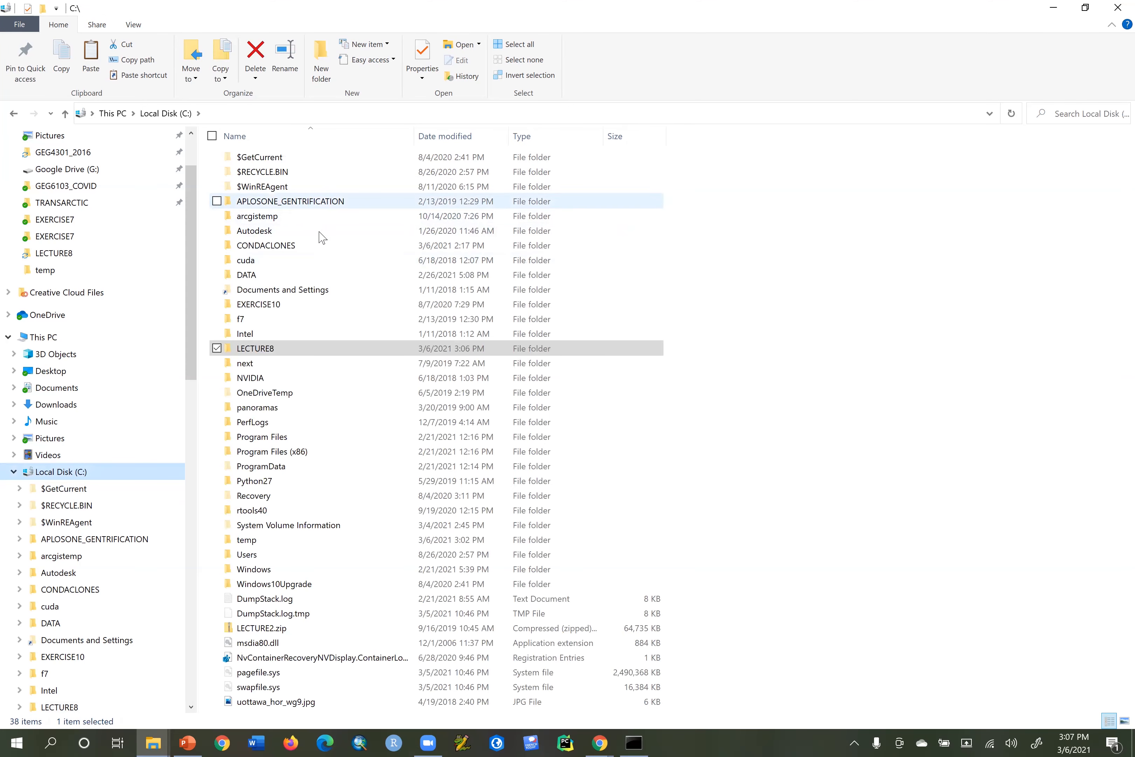
double_click(318, 247)
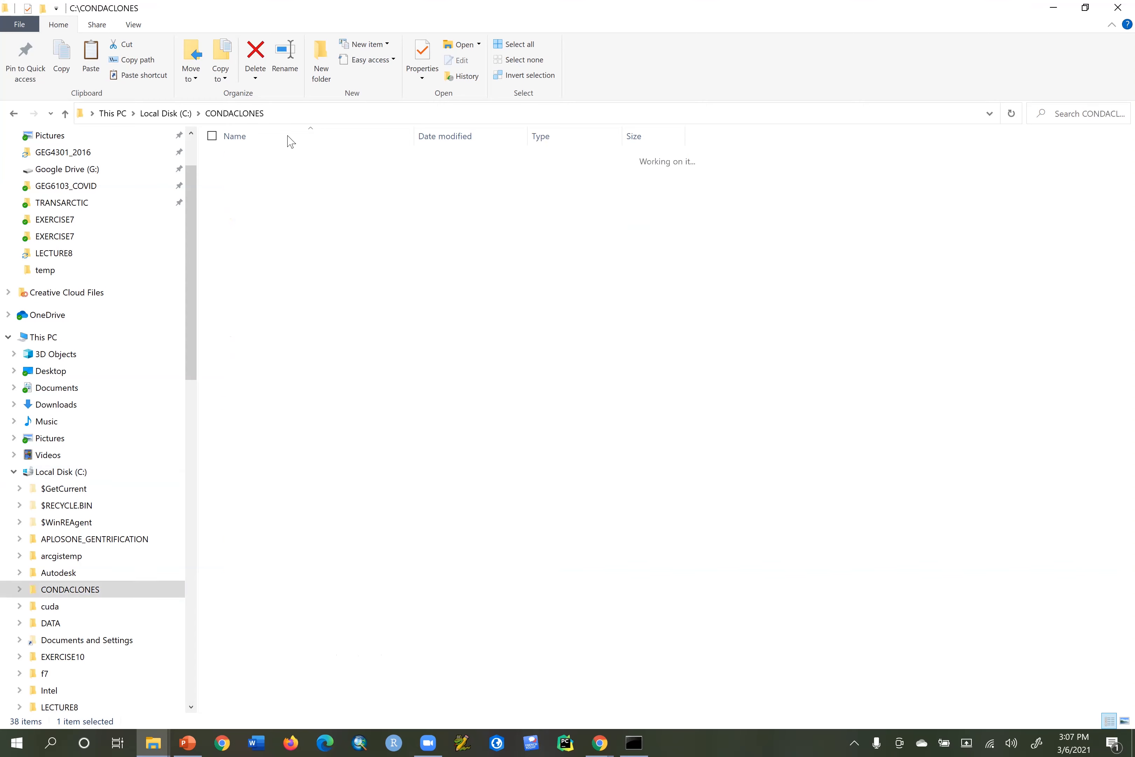
double_click(264, 157)
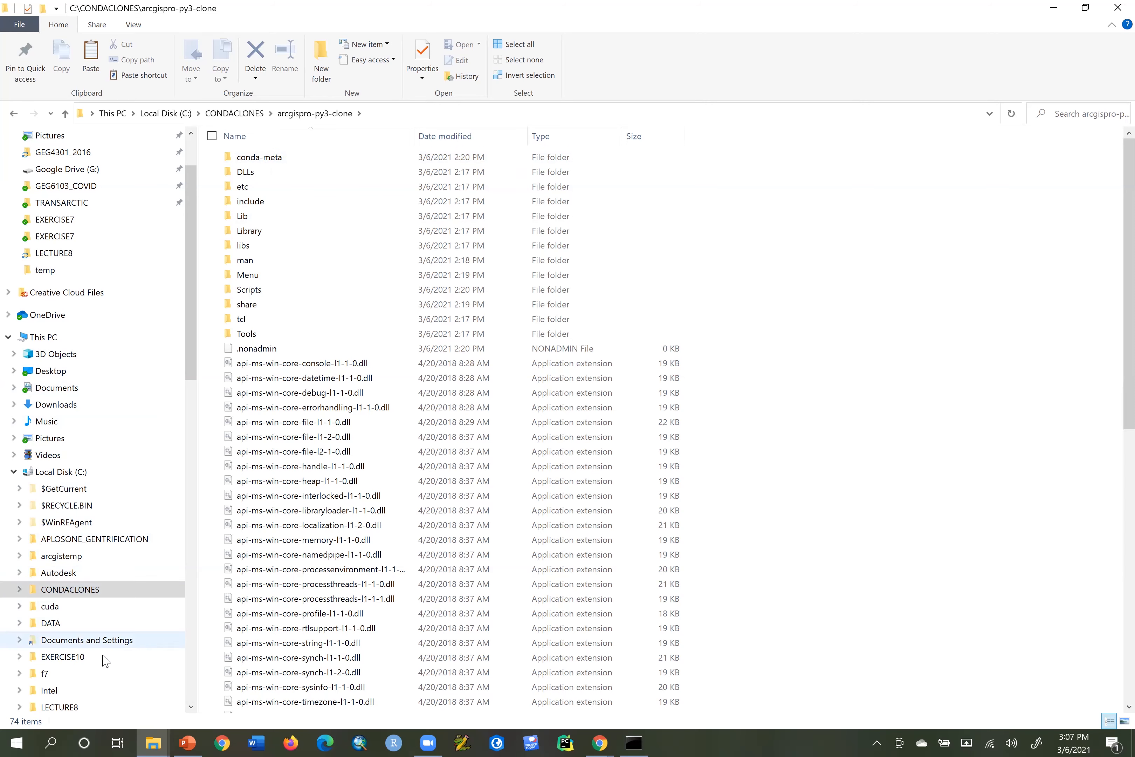
Extract PyScripter-3.6.4-x64.zip directly into C:\LECTURE8 with 7-Zip.
click(77, 708)
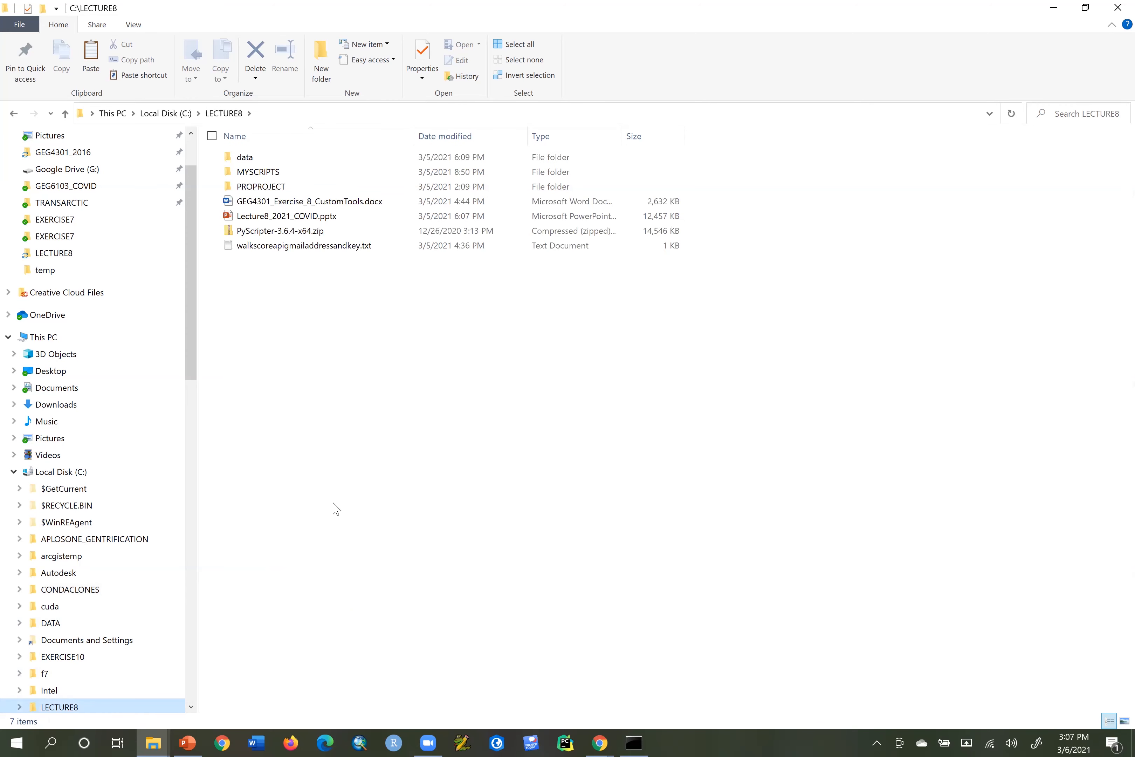
click(320, 235)
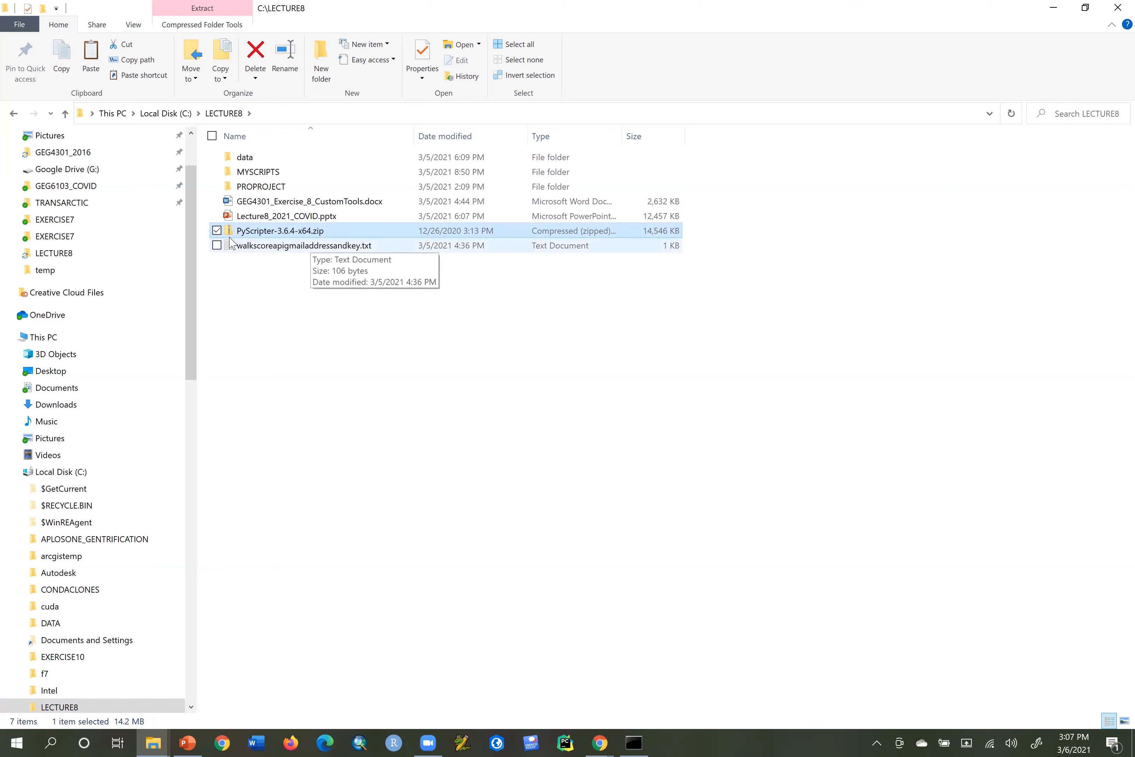
right_click(275, 232)
mouse_move(222, 345)
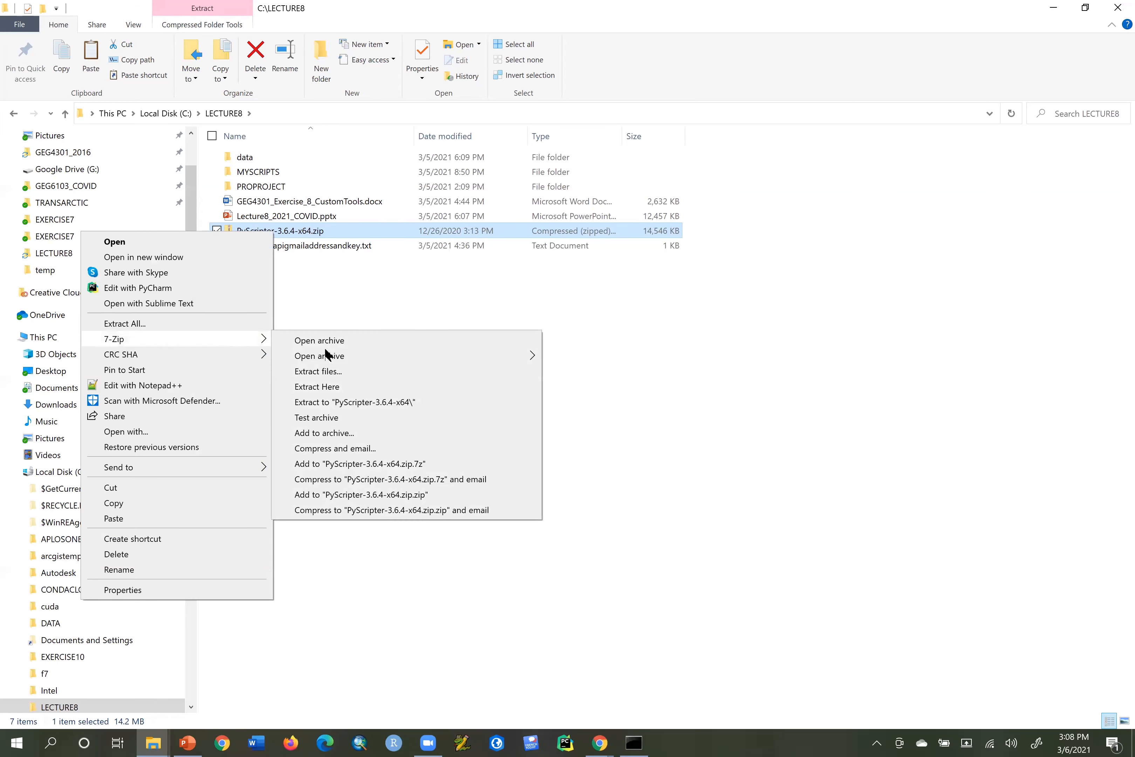
click(358, 389)
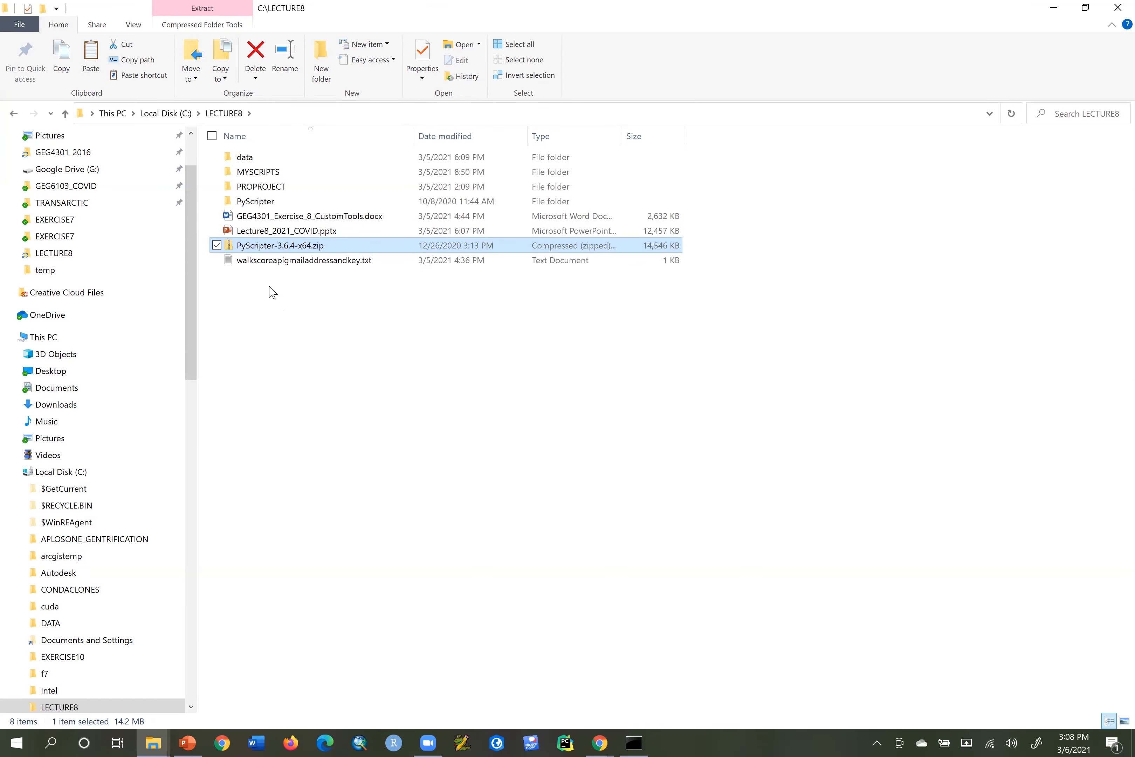
Launch PyScripter.exe from the extracted PyScripter folder.
click(252, 200)
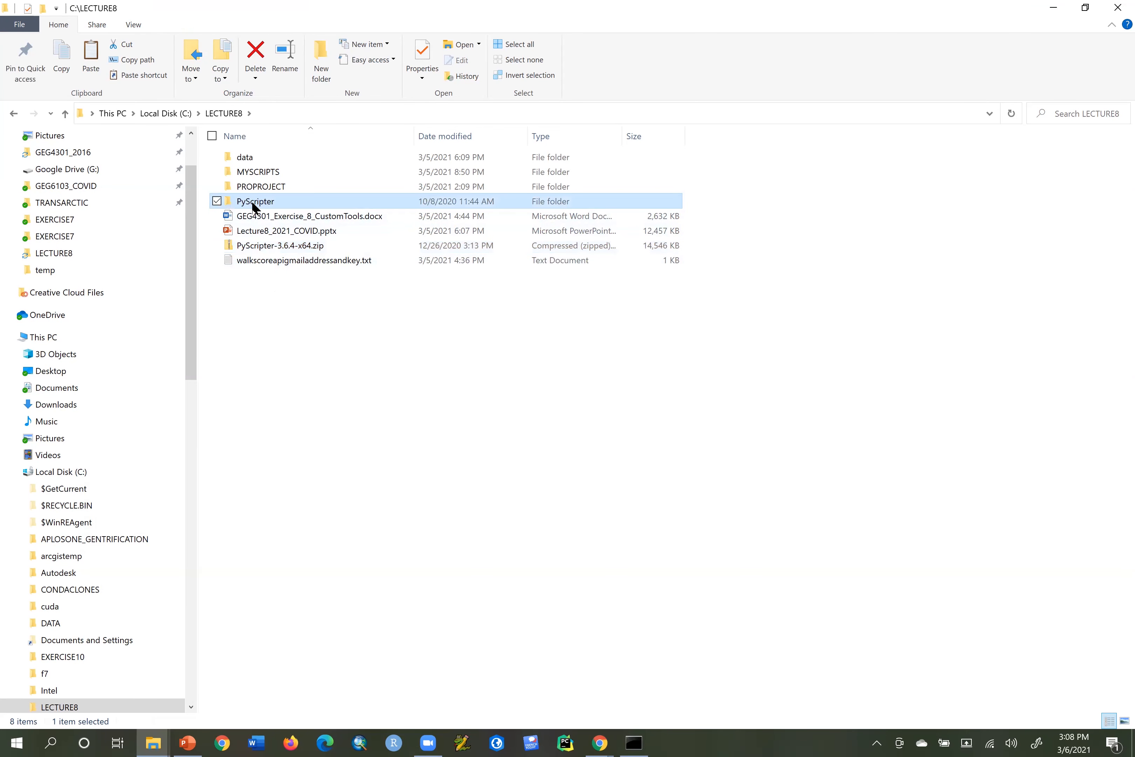
double_click(283, 203)
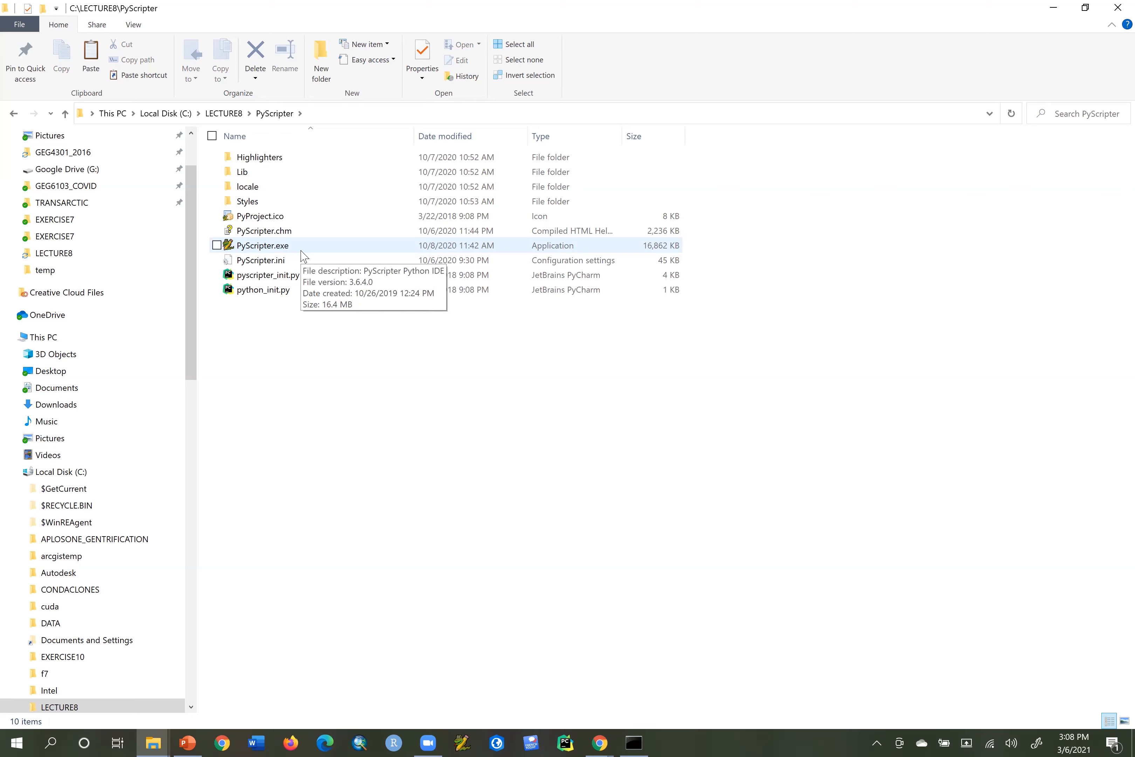
double_click(278, 250)
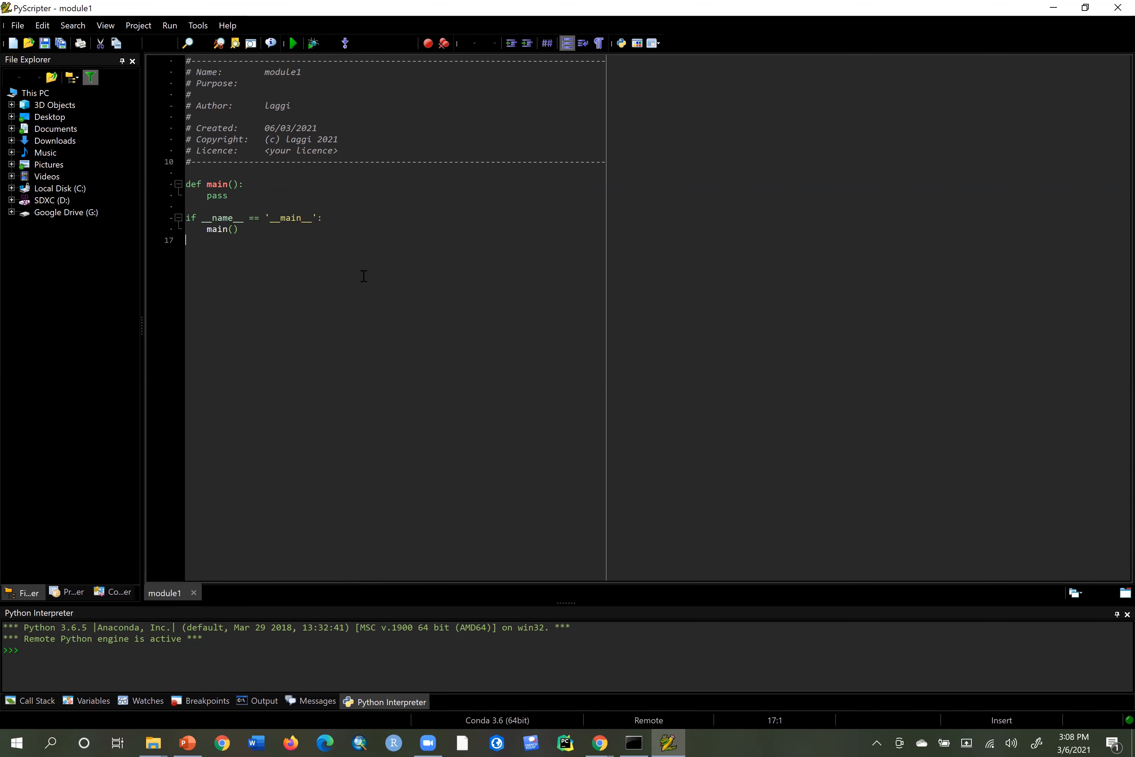
Set the editor font size to 20 pt in the Editor Options.
click(197, 24)
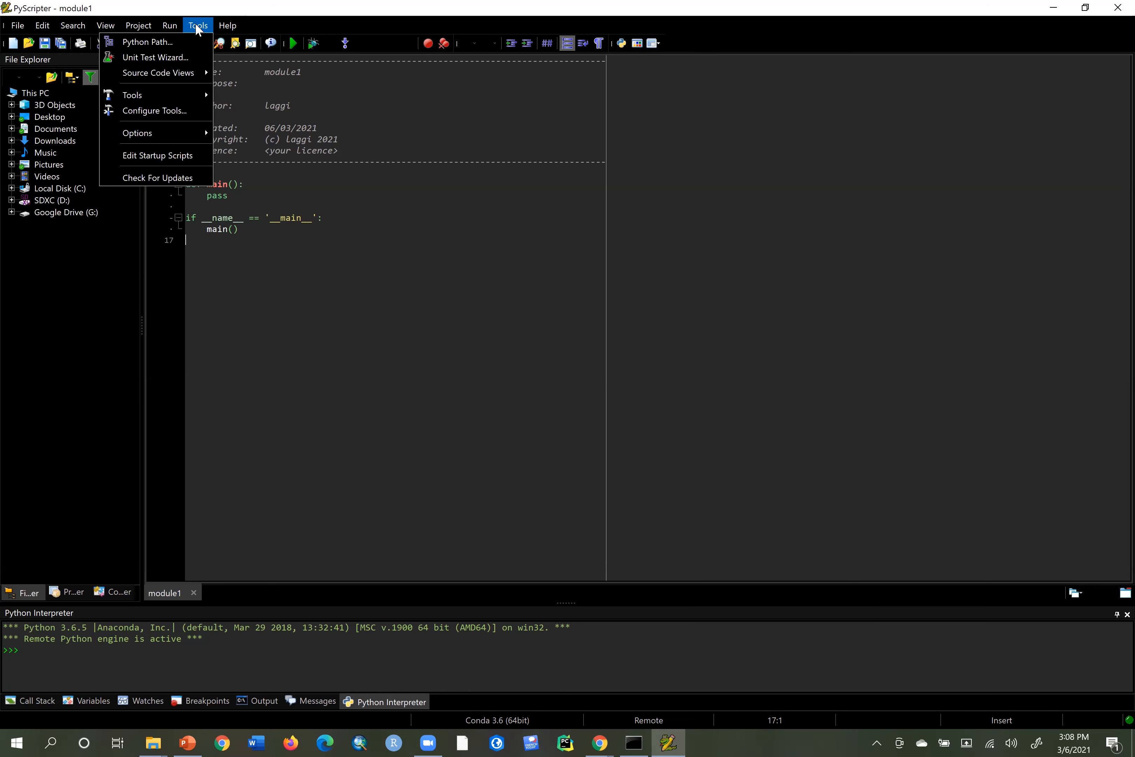
mouse_move(205, 131)
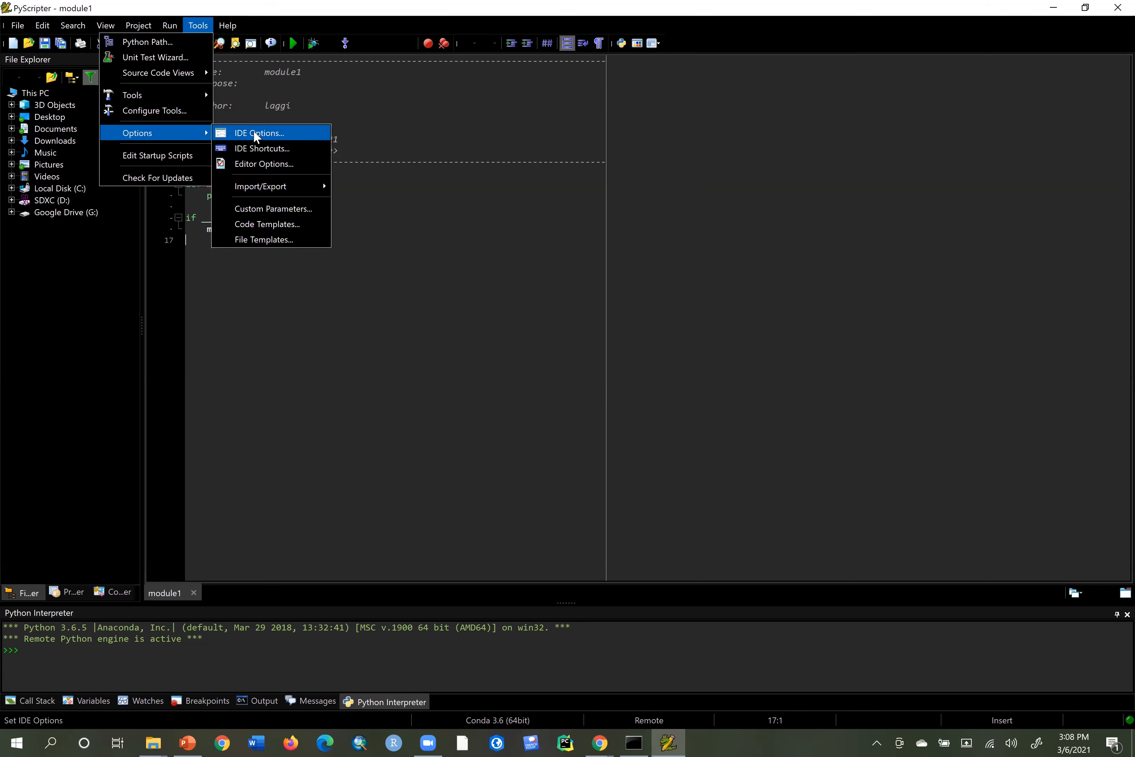
click(258, 163)
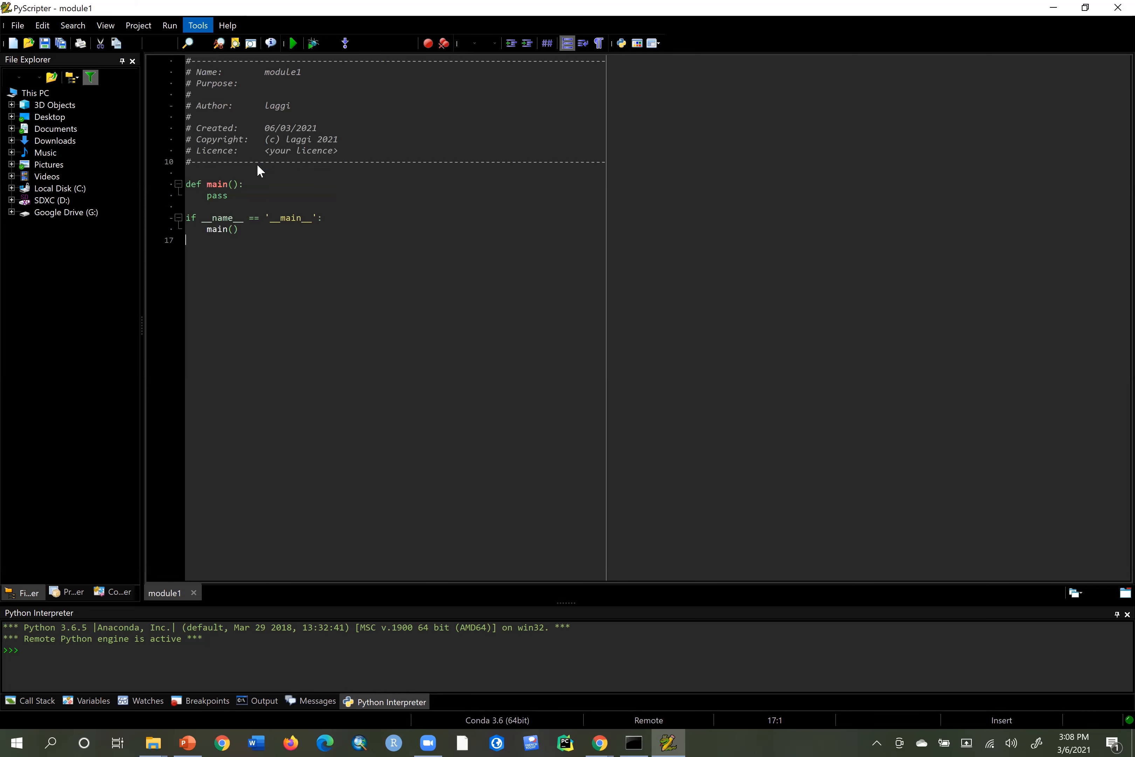
click(476, 305)
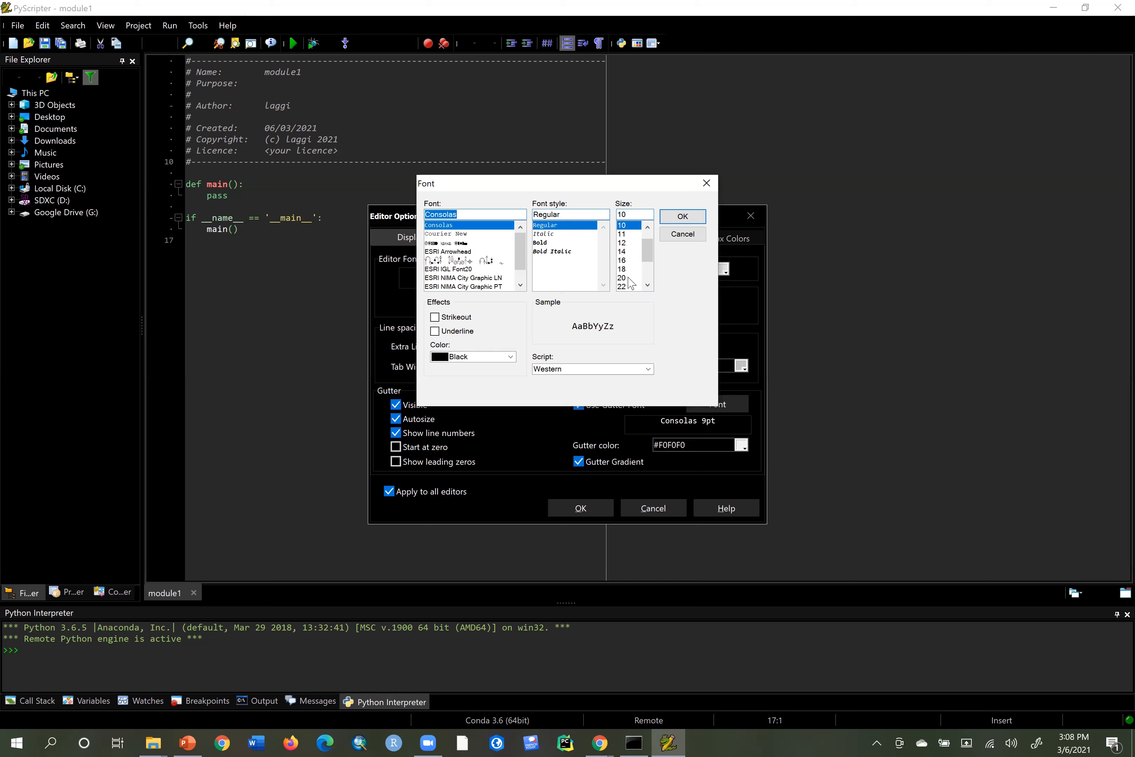
click(628, 278)
click(682, 217)
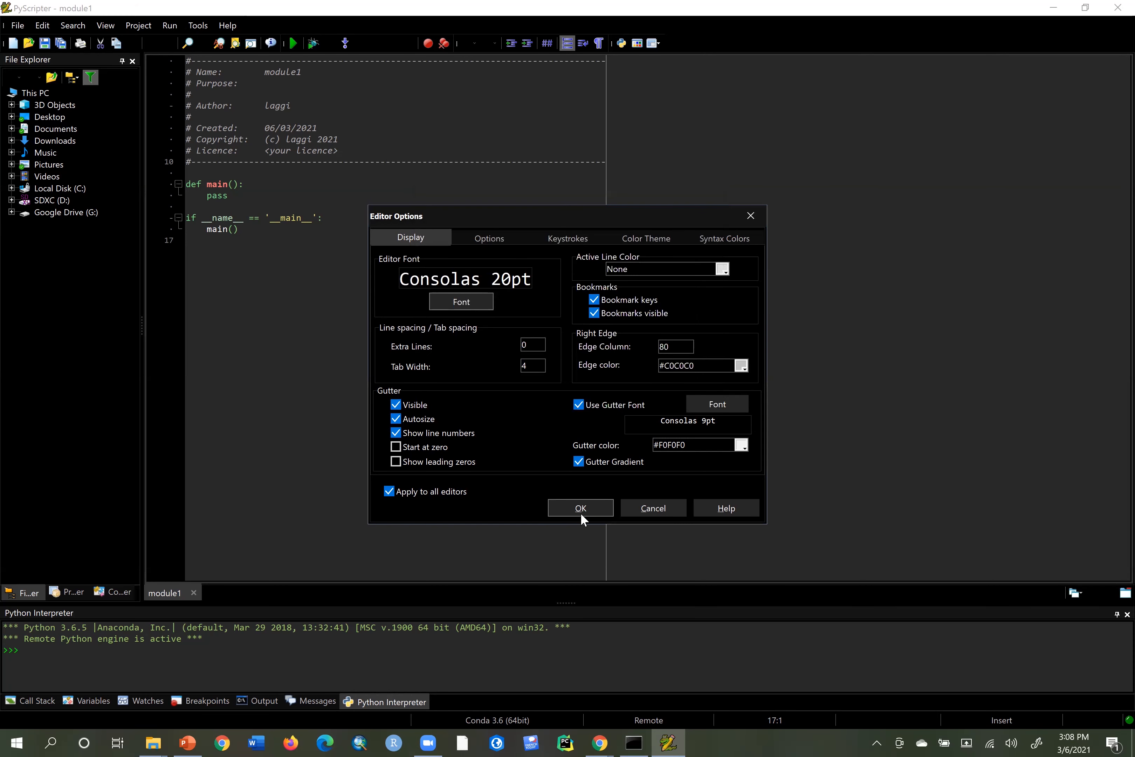
click(581, 508)
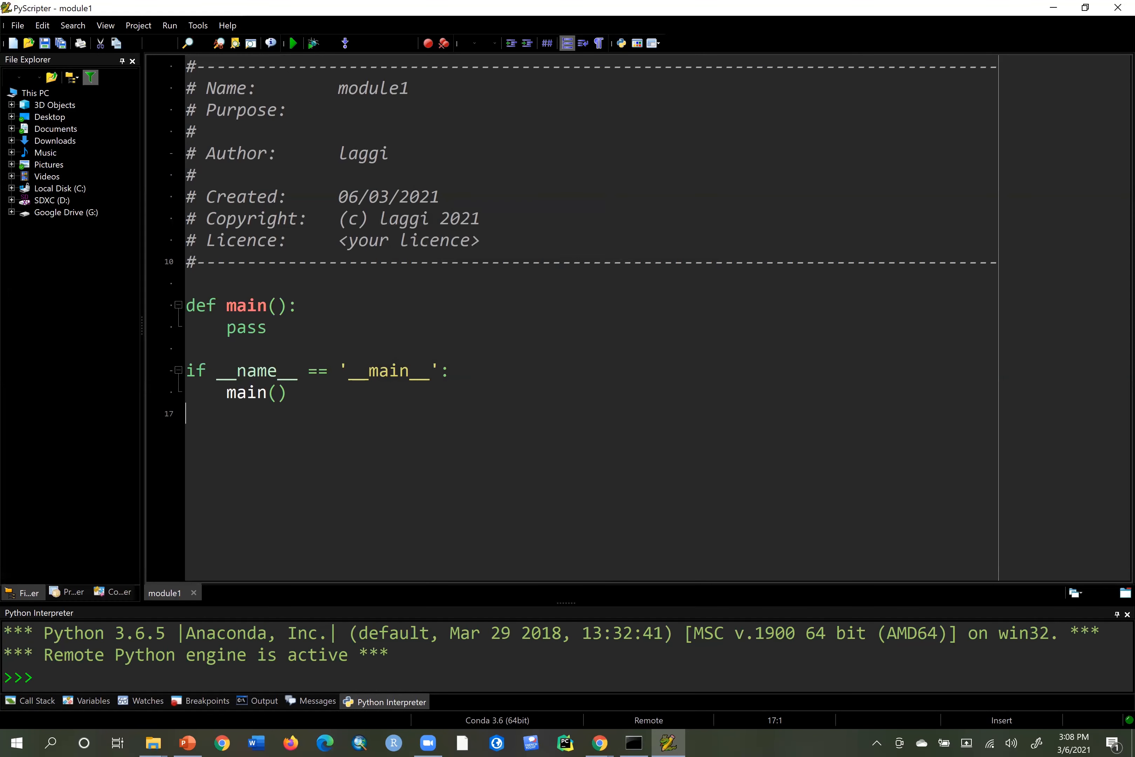
Delete all template code from module1 and enlarge the Python Interpreter pane upward.
key(ctrl+a)
key(Delete)
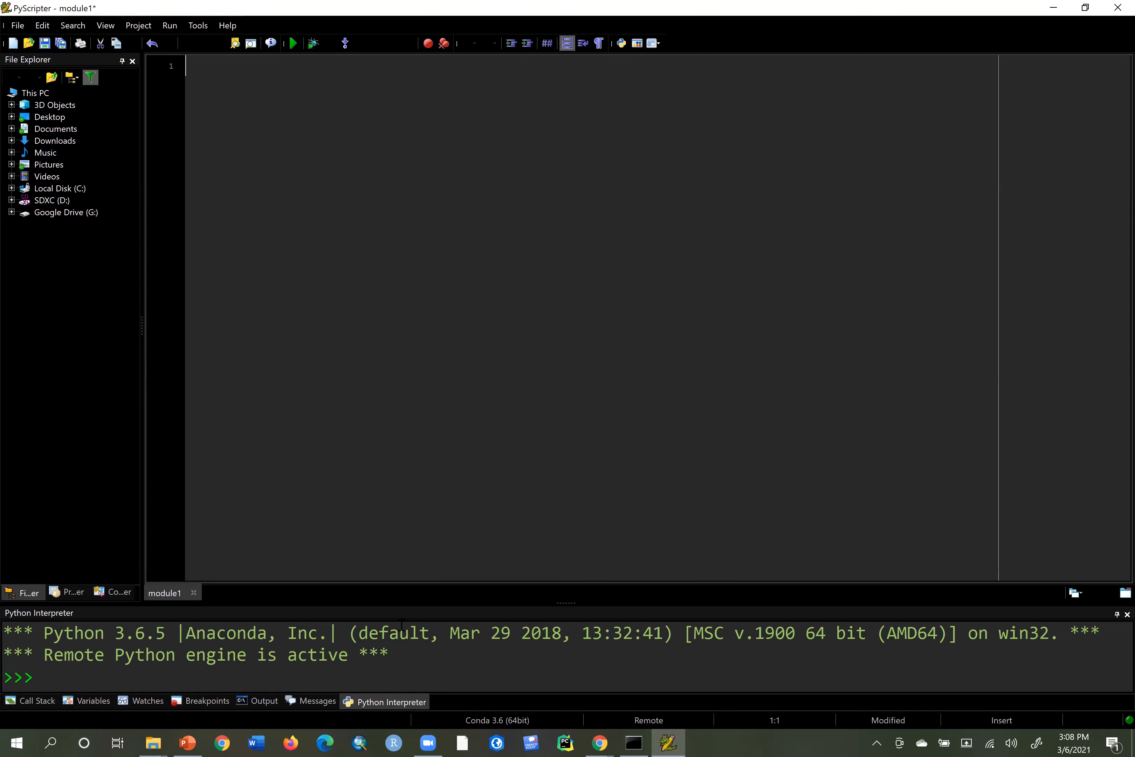
drag(564, 604, 563, 475)
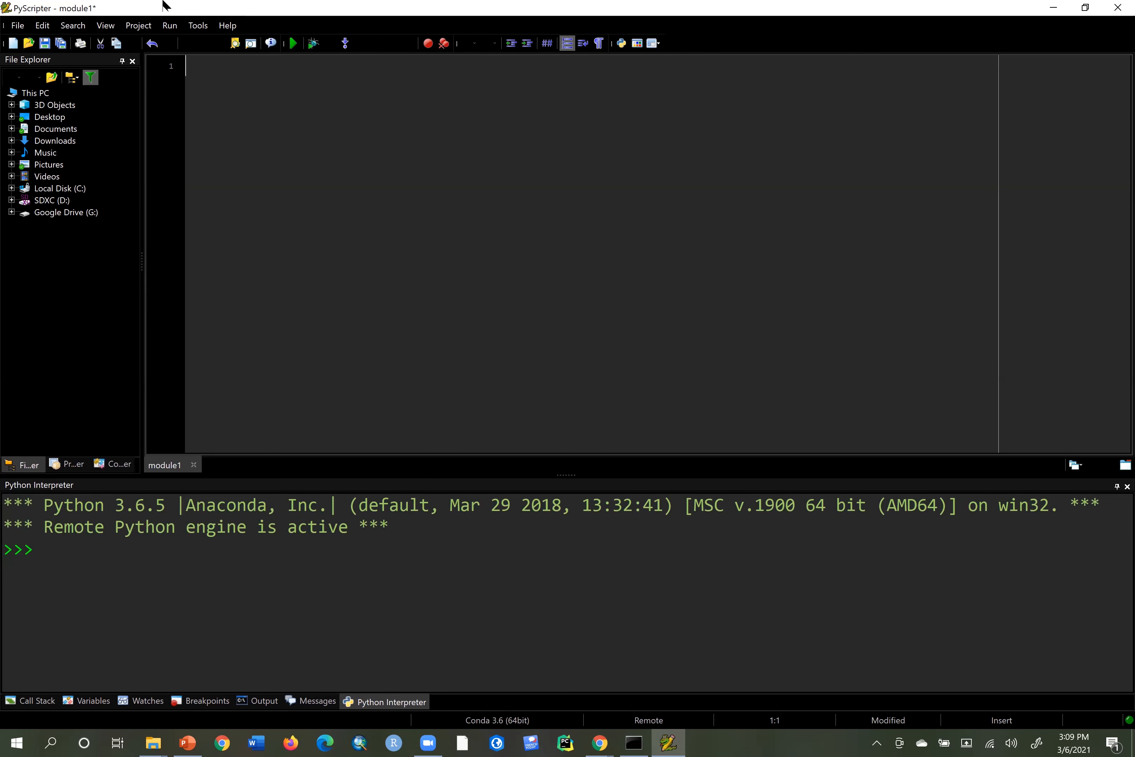
Add arcpy to the code completion special packages in the IDE Options so the entry reads os,arcpy.
click(198, 26)
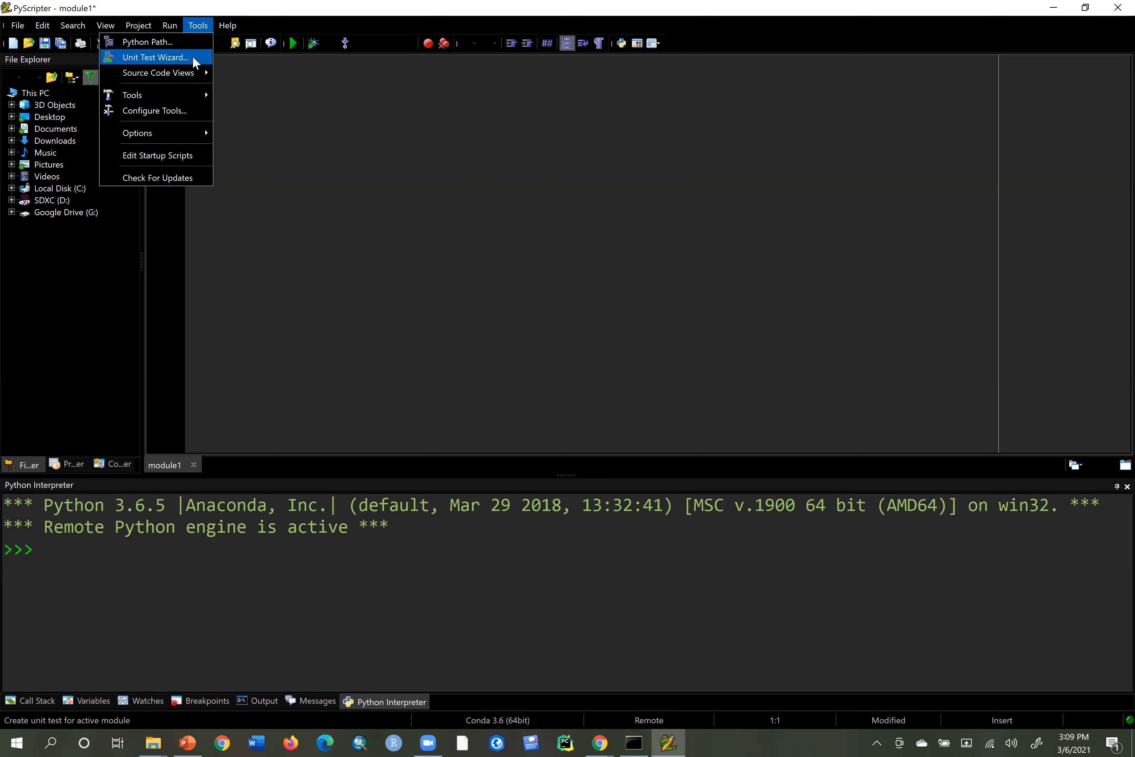
mouse_move(184, 134)
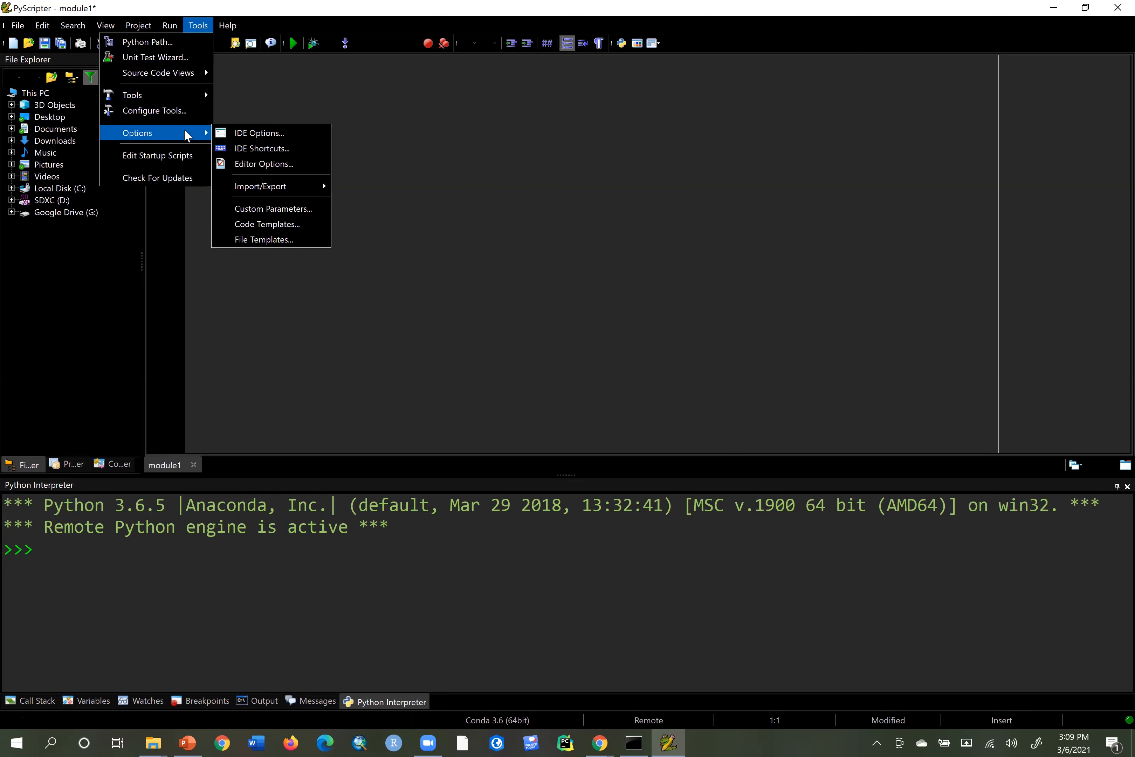
click(287, 131)
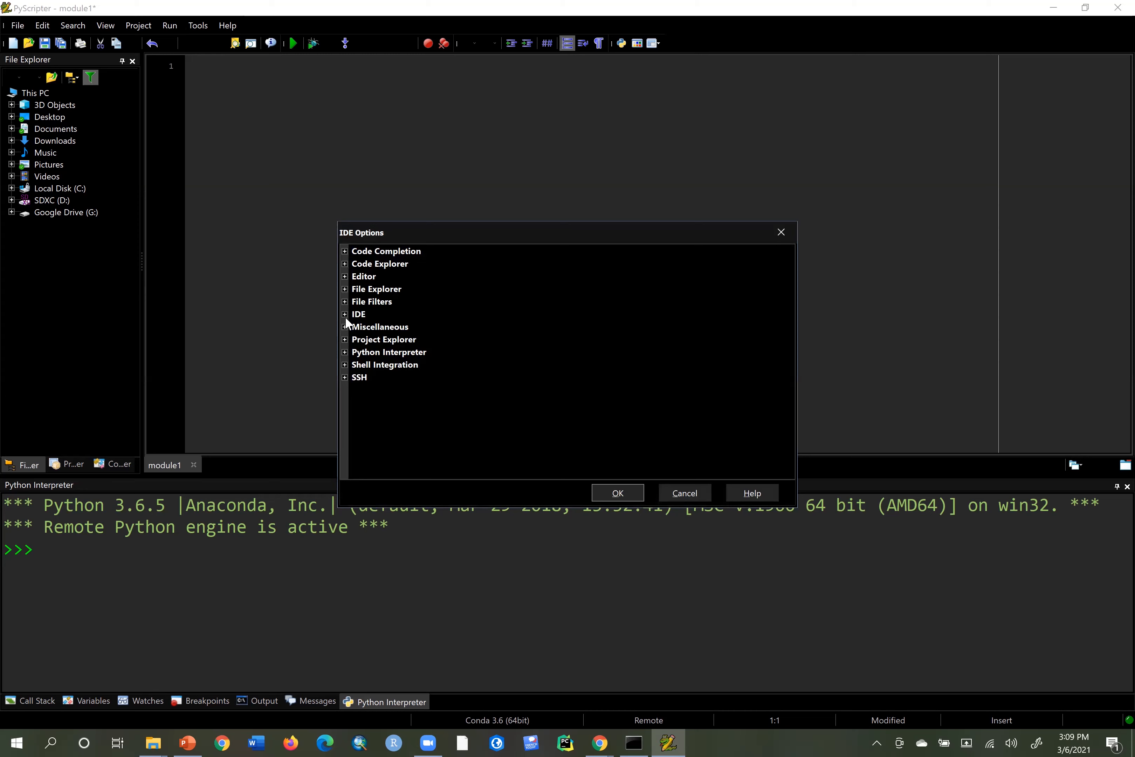
click(344, 251)
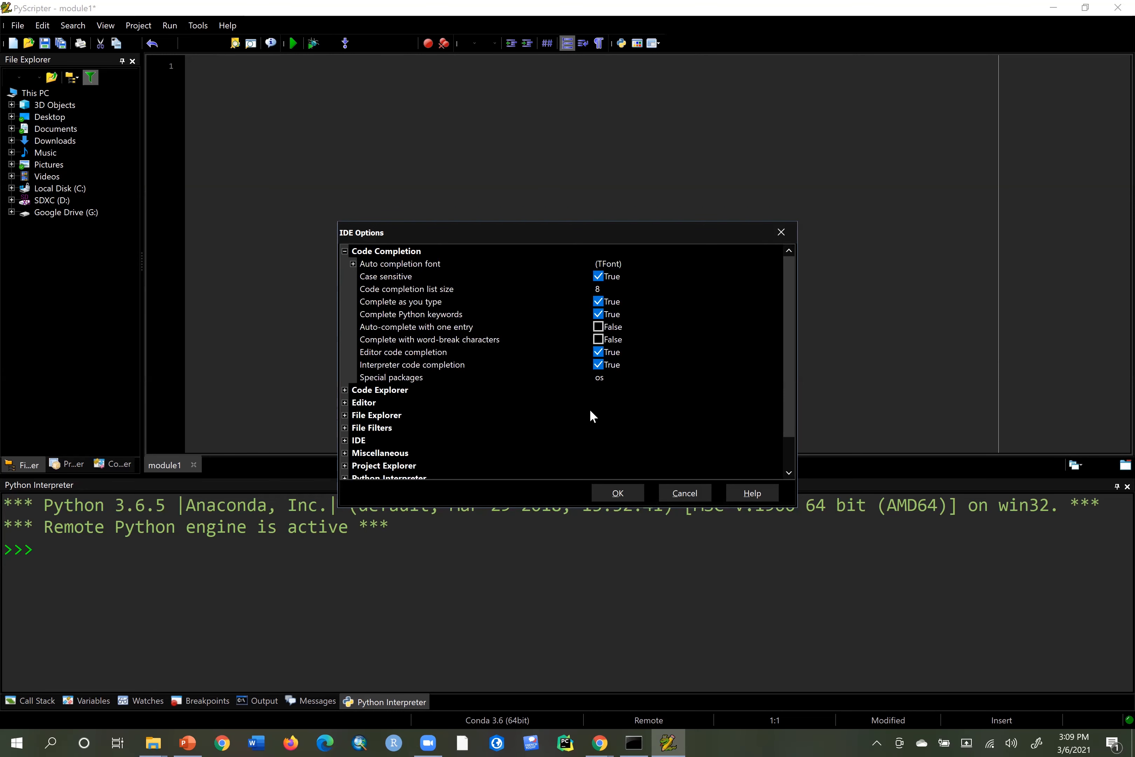
click(401, 377)
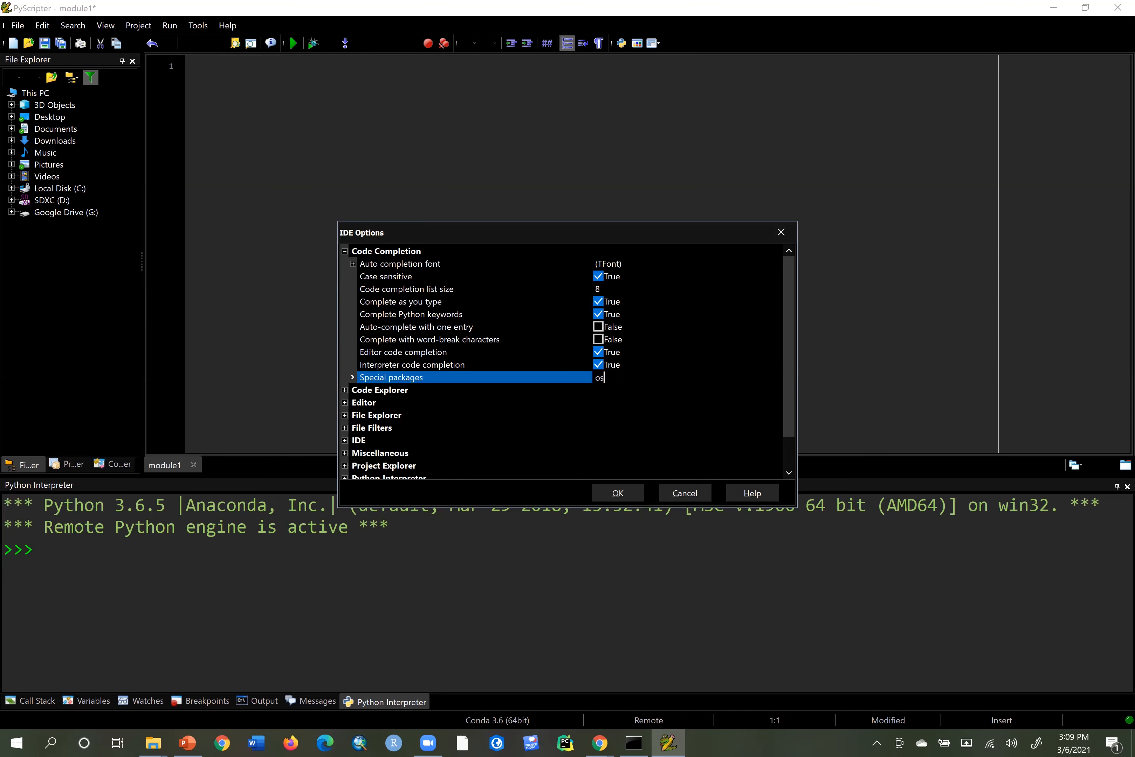
text(arcpy)
Turn off Reinitialize before run in the Python Interpreter options and apply the IDE settings.
drag(791, 320, 803, 371)
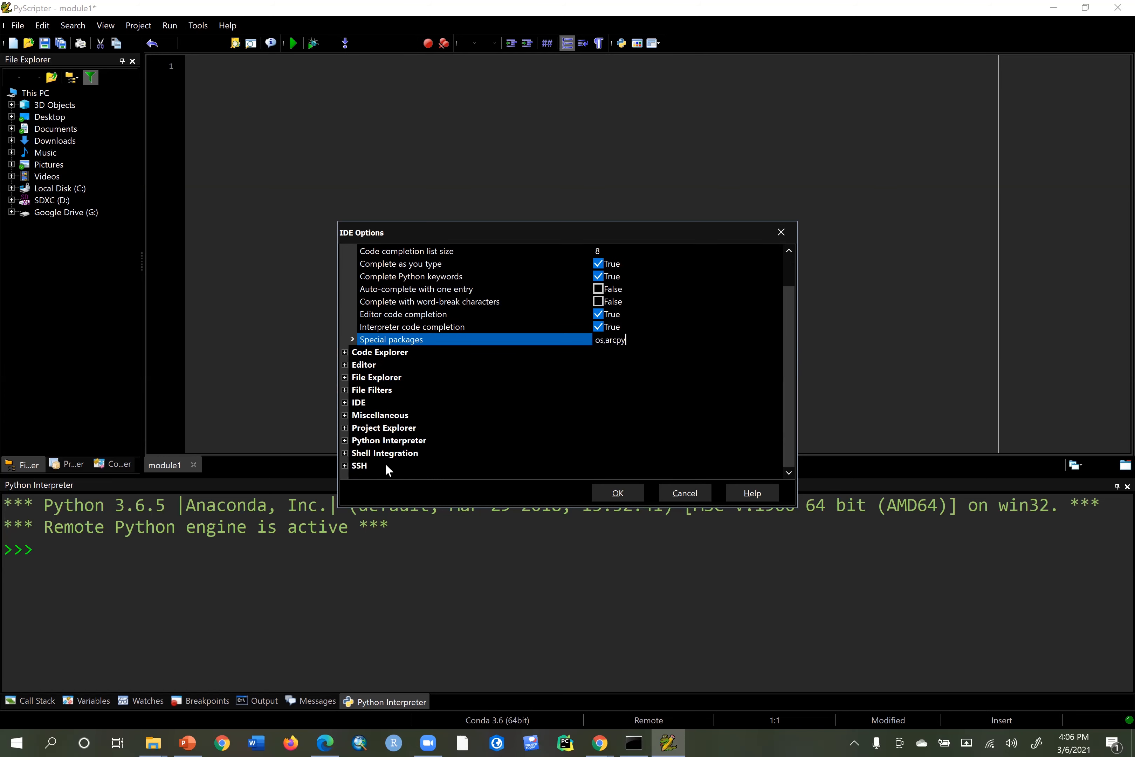
click(345, 440)
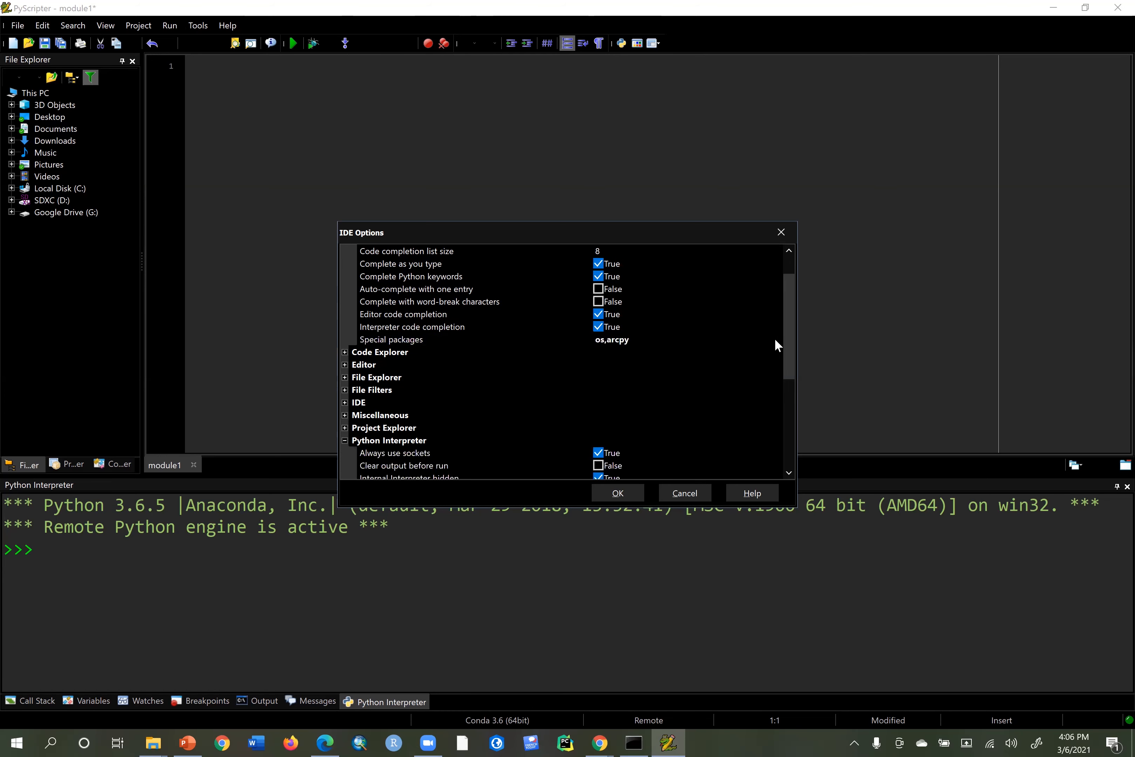
drag(786, 330, 802, 418)
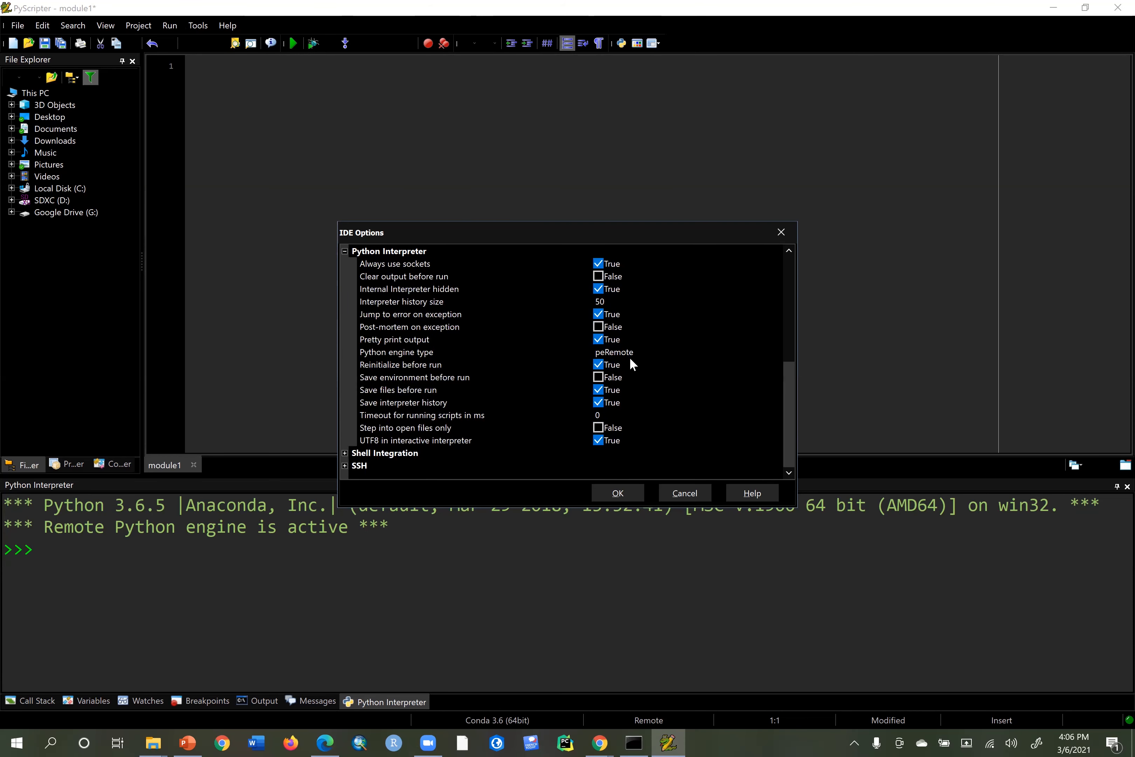
click(599, 365)
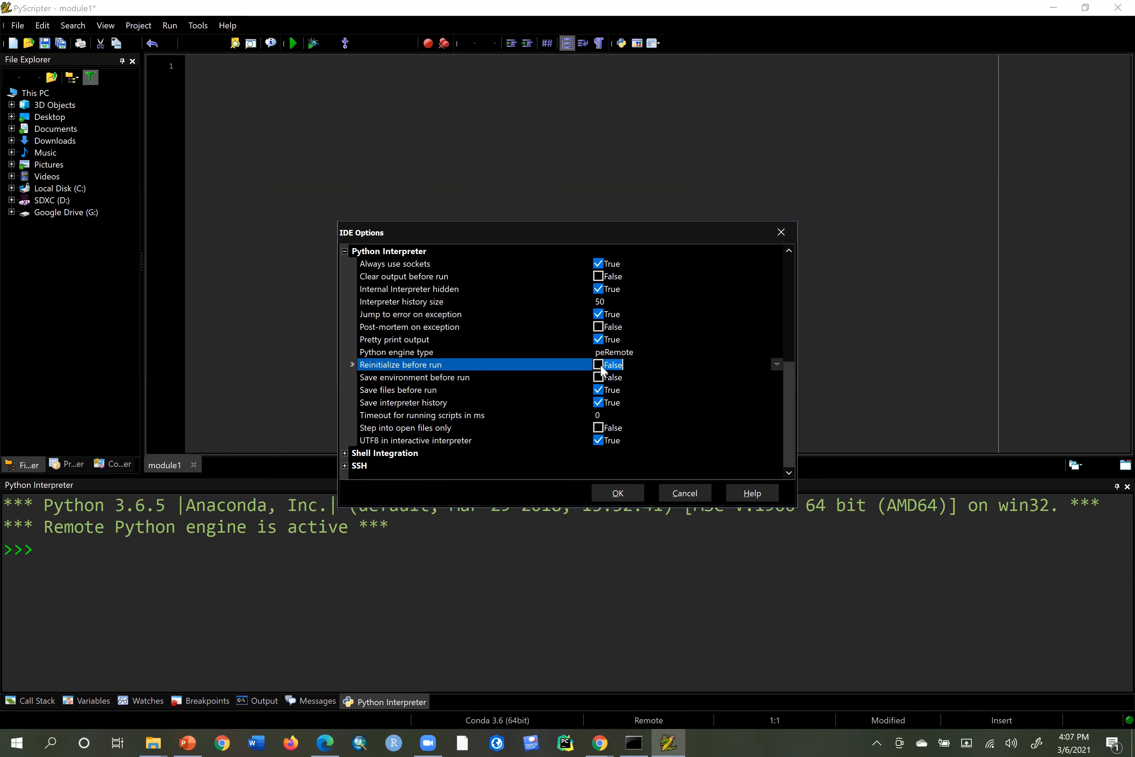
click(610, 493)
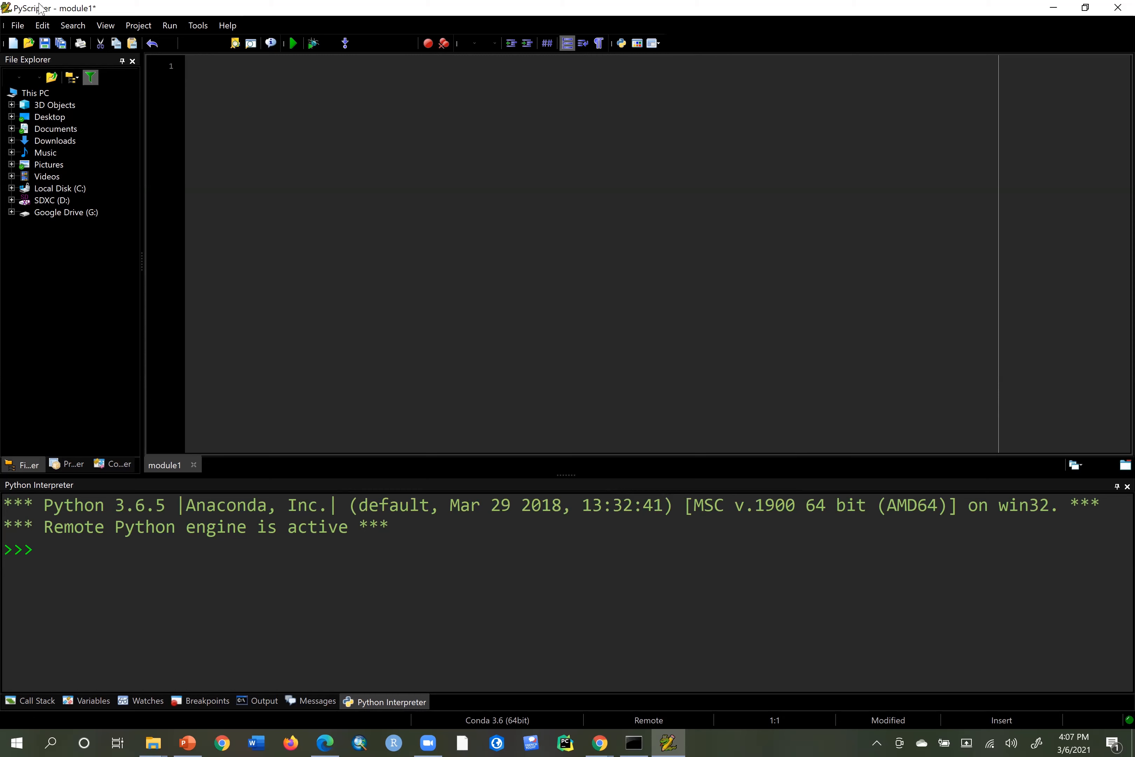
Add the cloned environment folder C:\CONDACLONES\arcgispro-py3-clone as an unregistered version in the Python Versions setup.
click(173, 27)
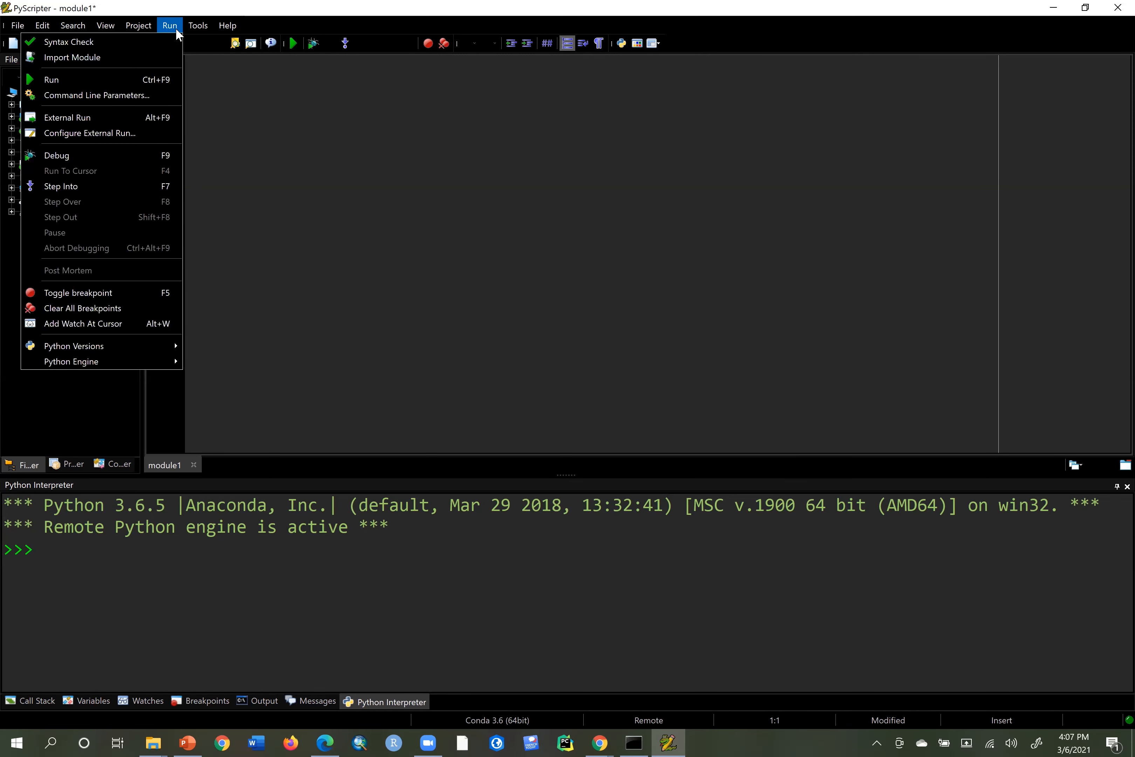
mouse_move(144, 347)
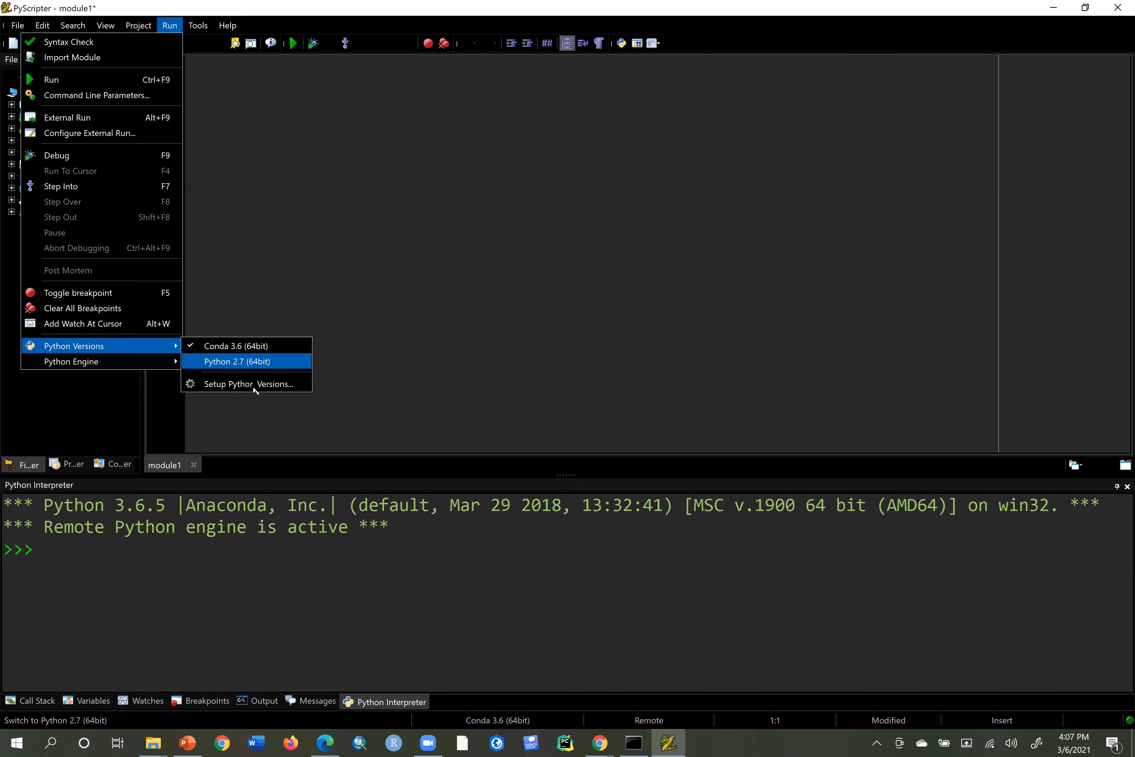
click(284, 385)
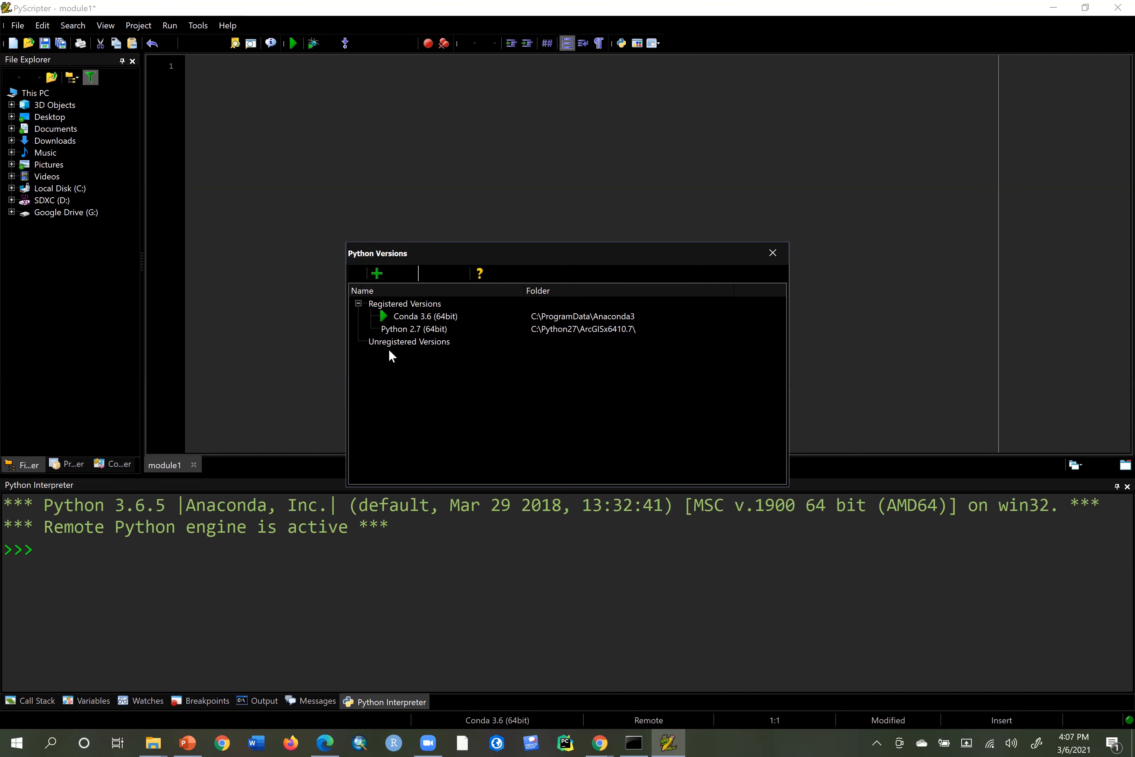
click(377, 274)
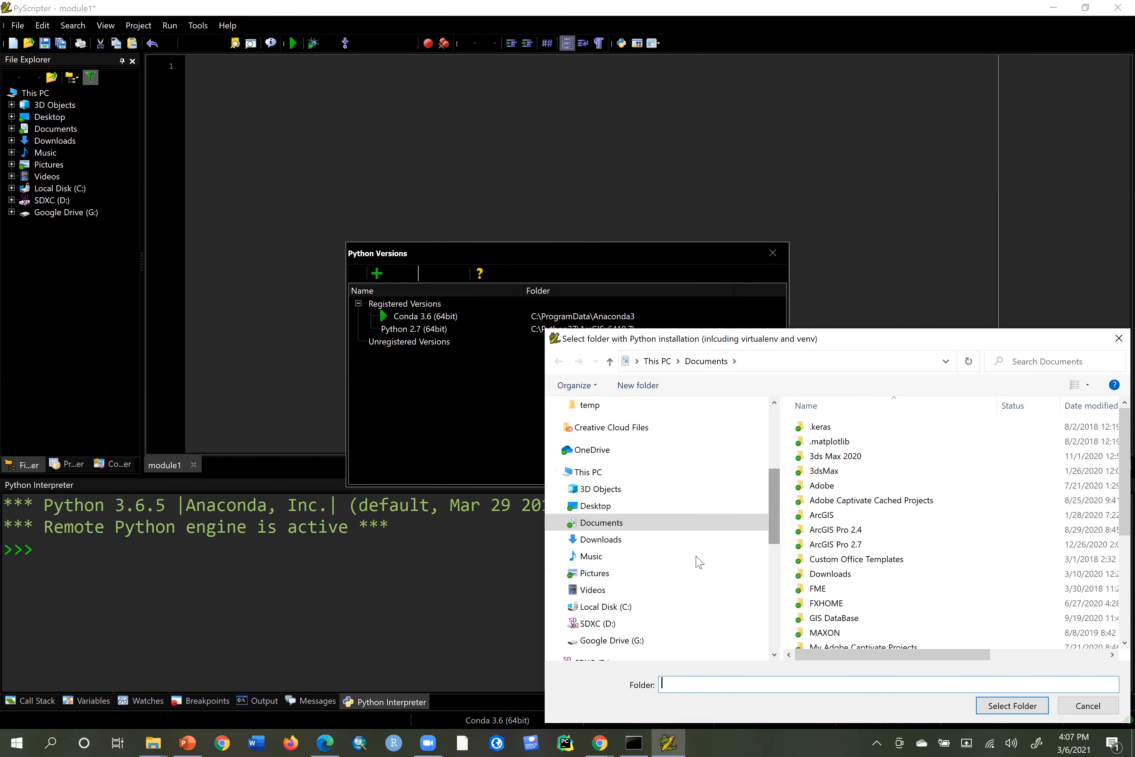
click(651, 608)
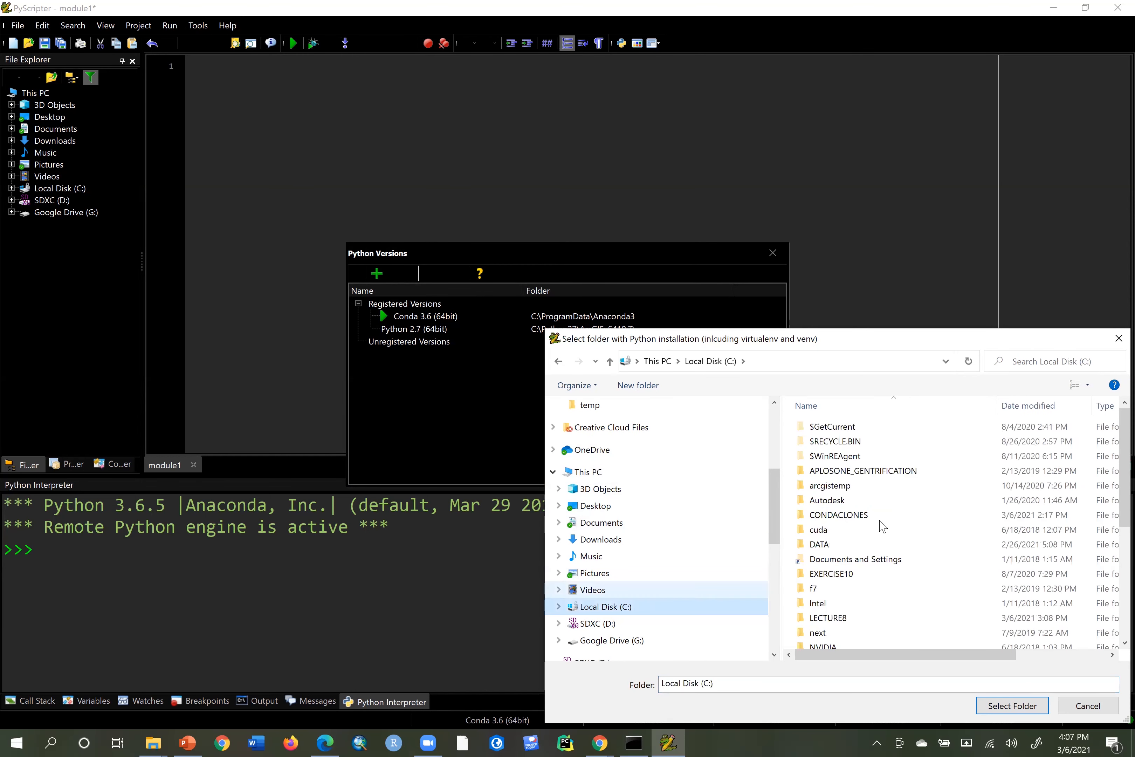
double_click(875, 517)
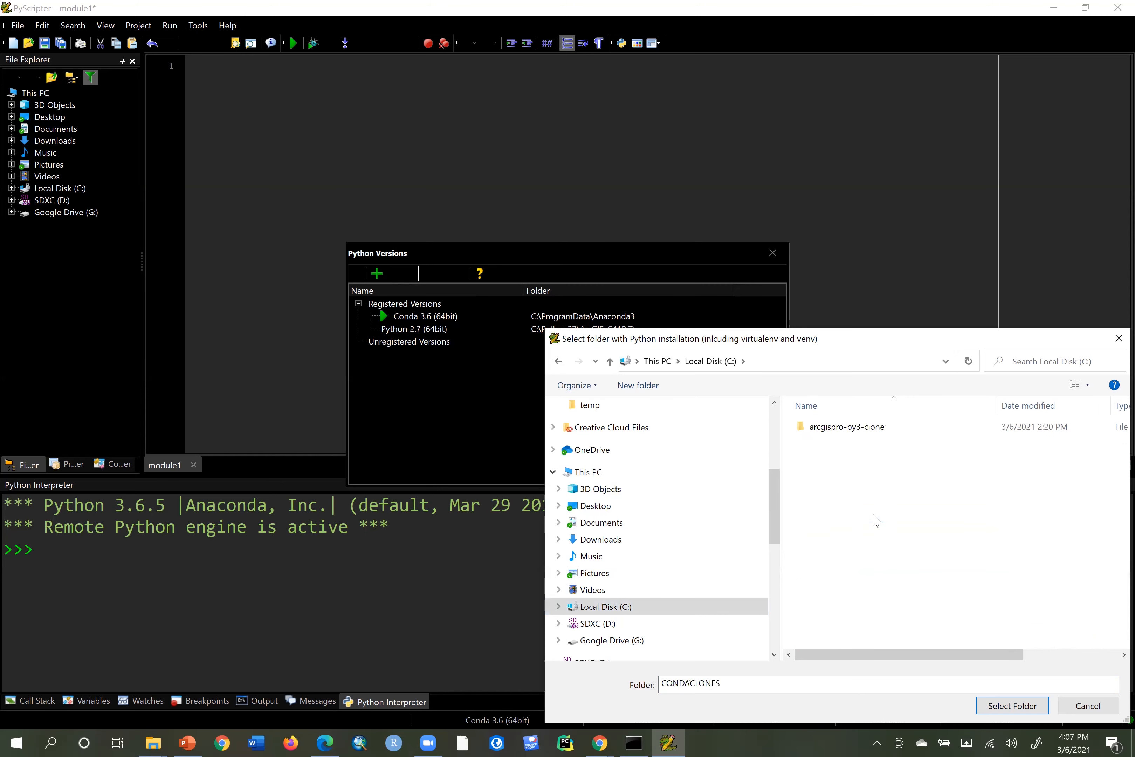
click(848, 432)
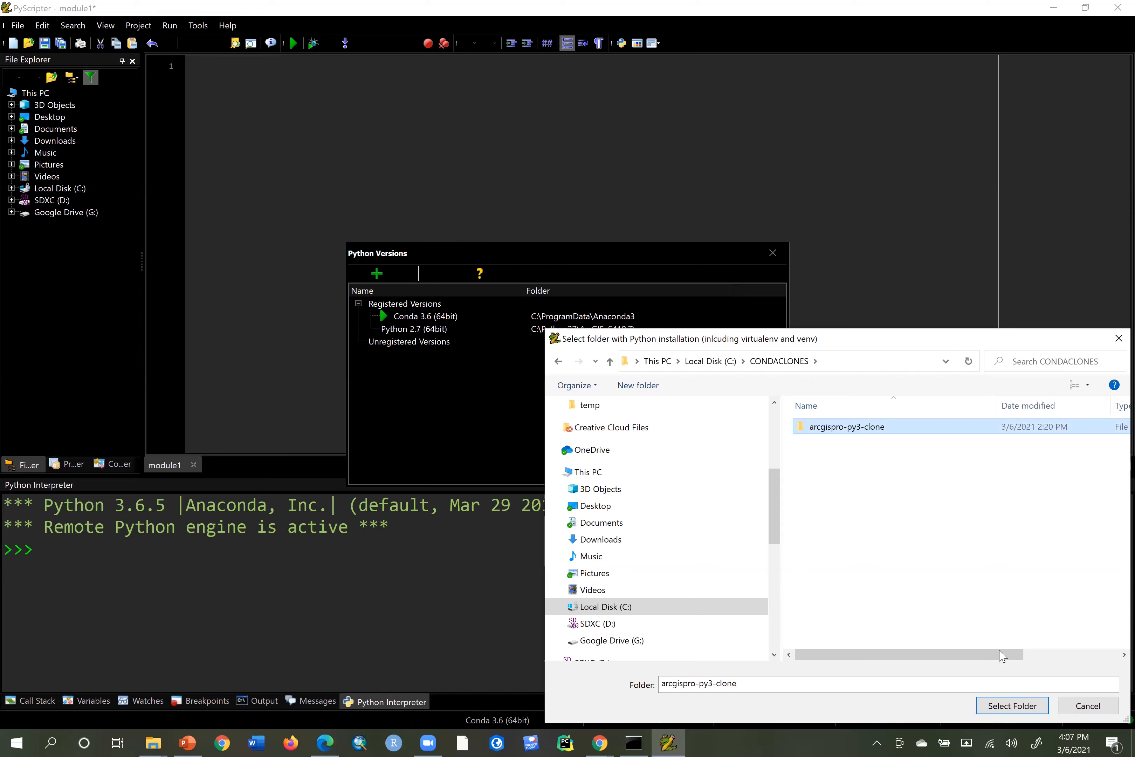
click(1012, 706)
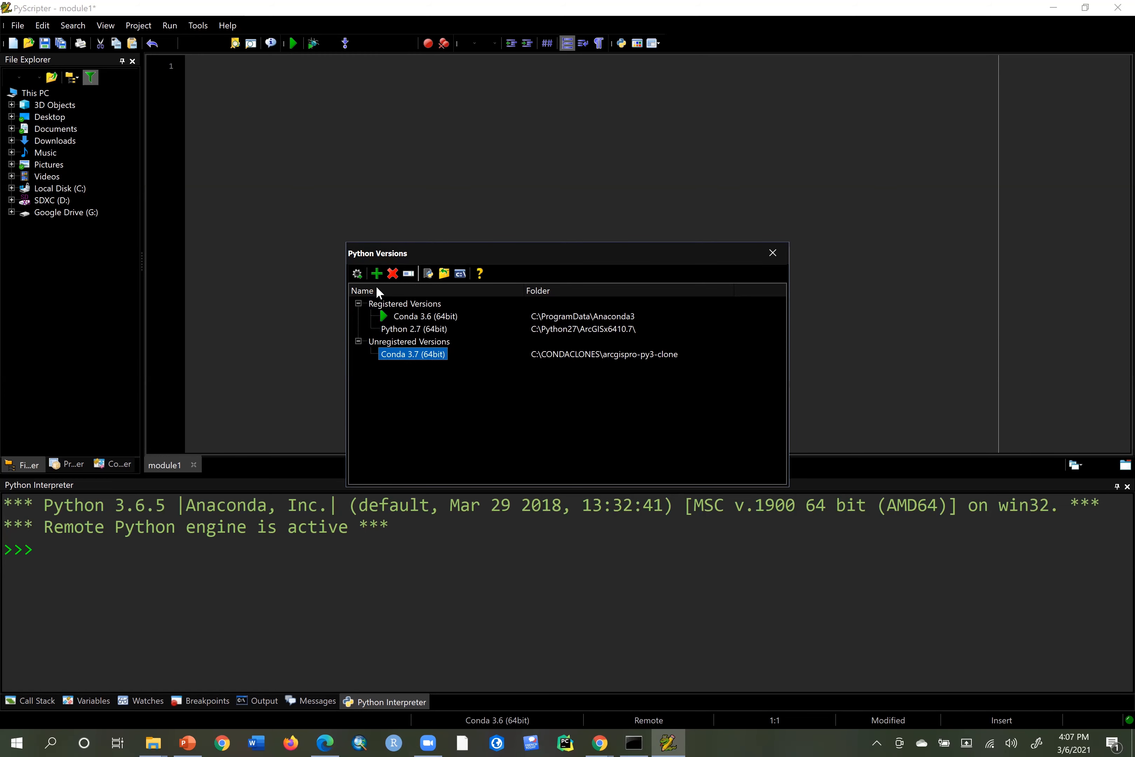
Activate the Conda 3.7 (64bit) clone as the Python version and allow Python through the firewall on private networks.
click(358, 273)
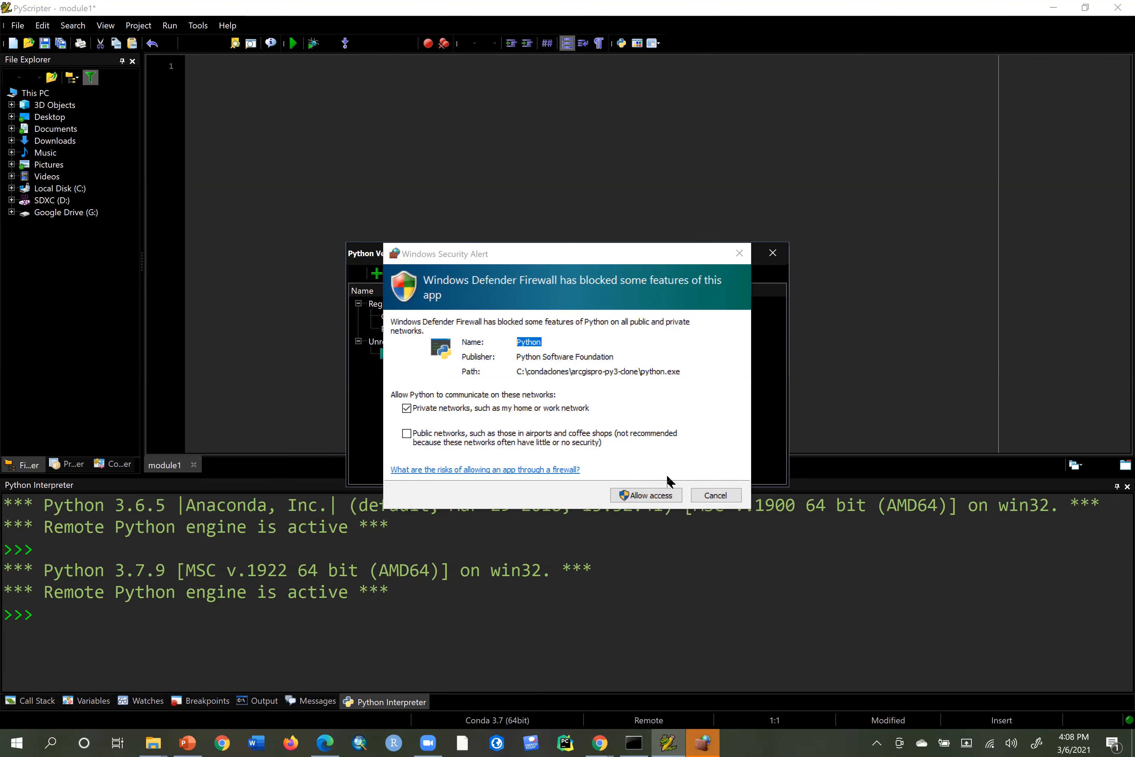
click(648, 496)
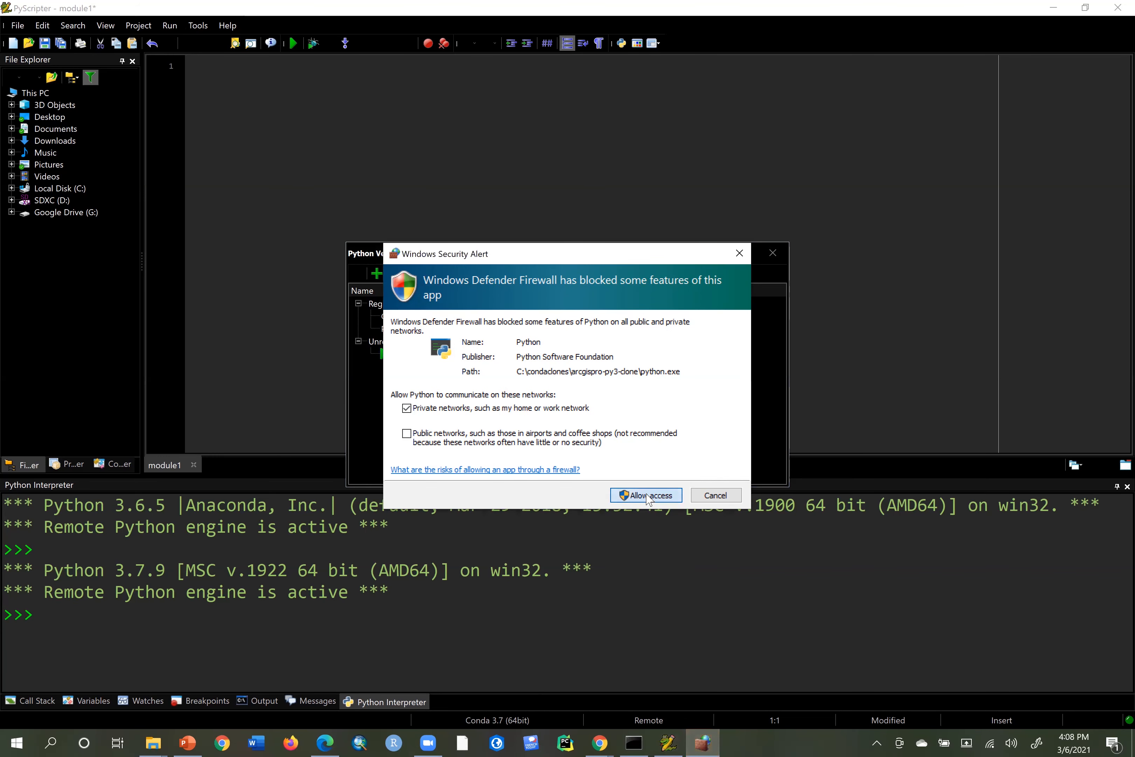
click(647, 495)
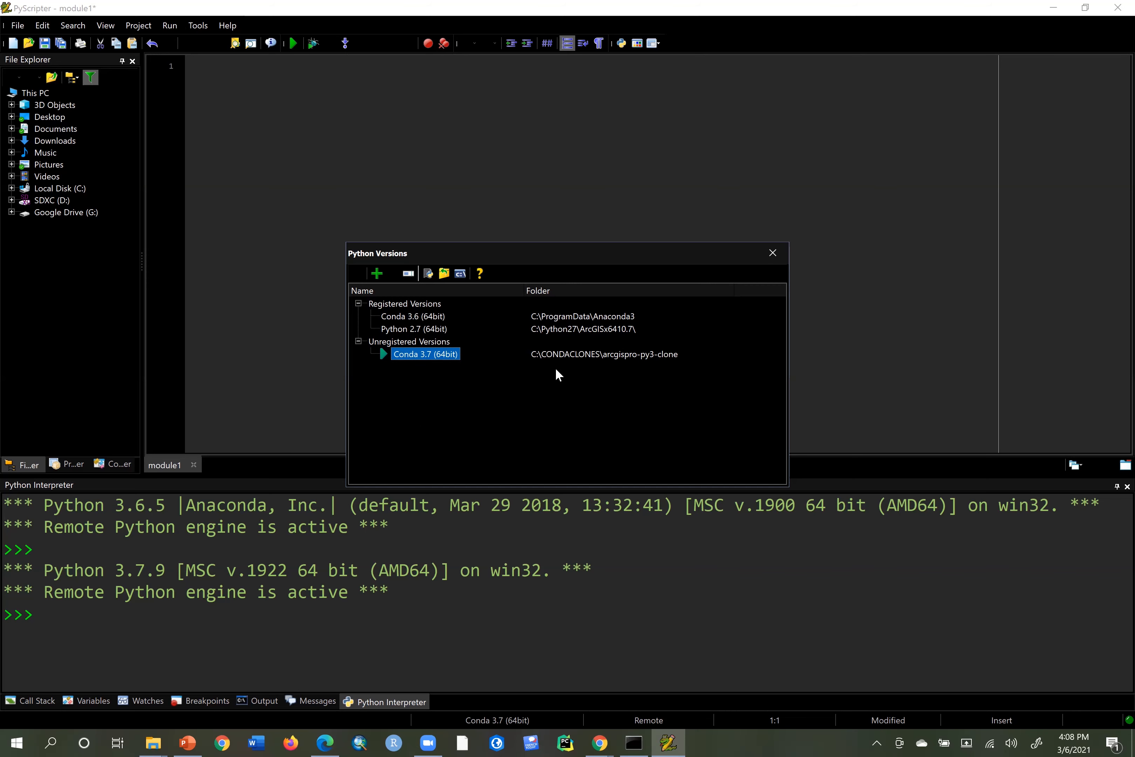
click(784, 258)
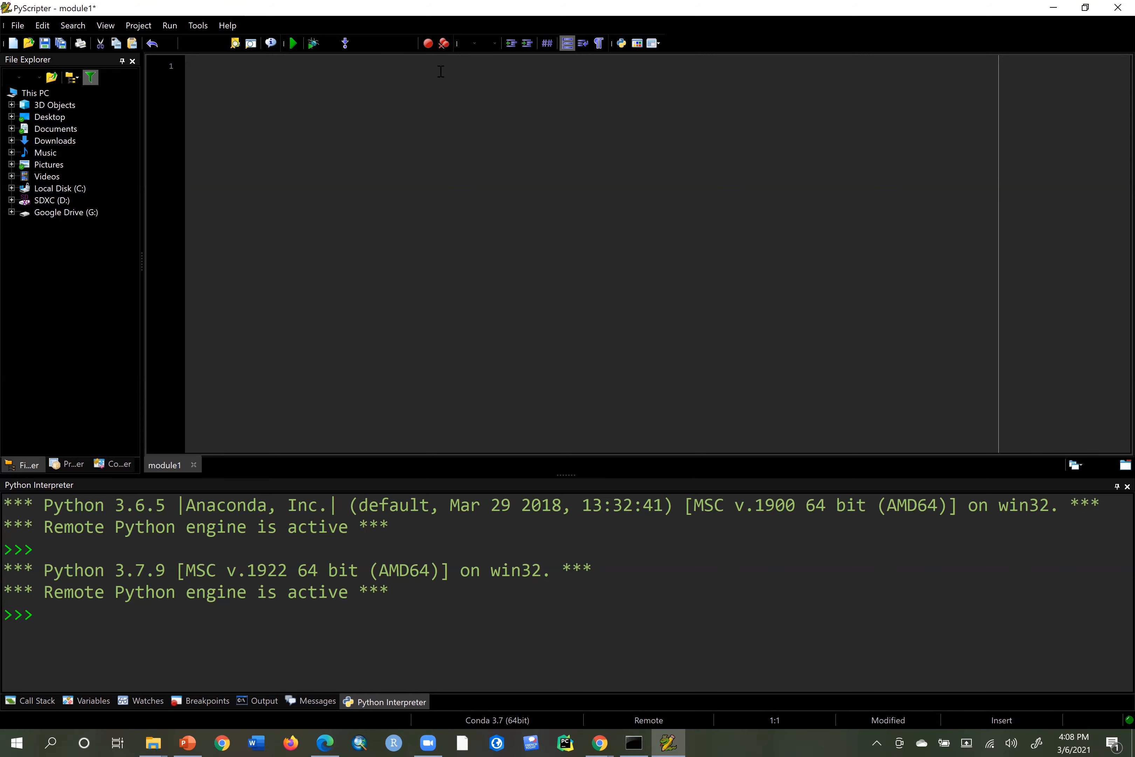
Write import arcpy on the first line of module1 and run the module.
text(import arc)
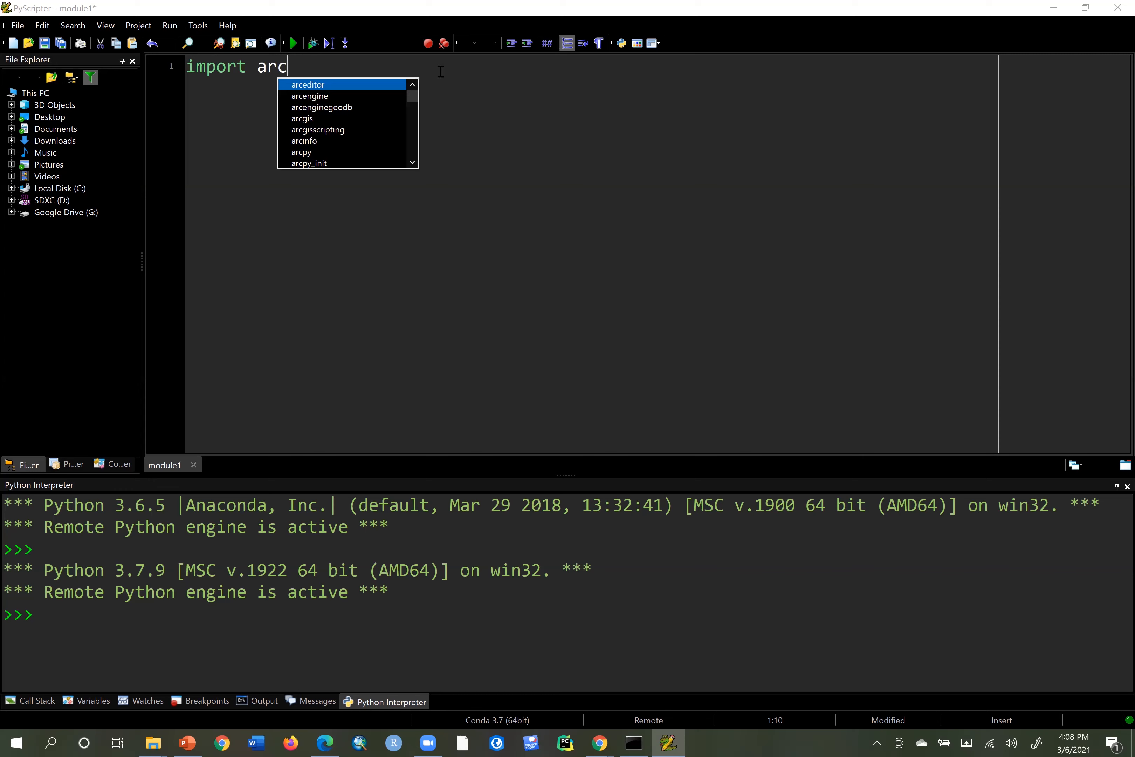
text(py)
key(Escape)
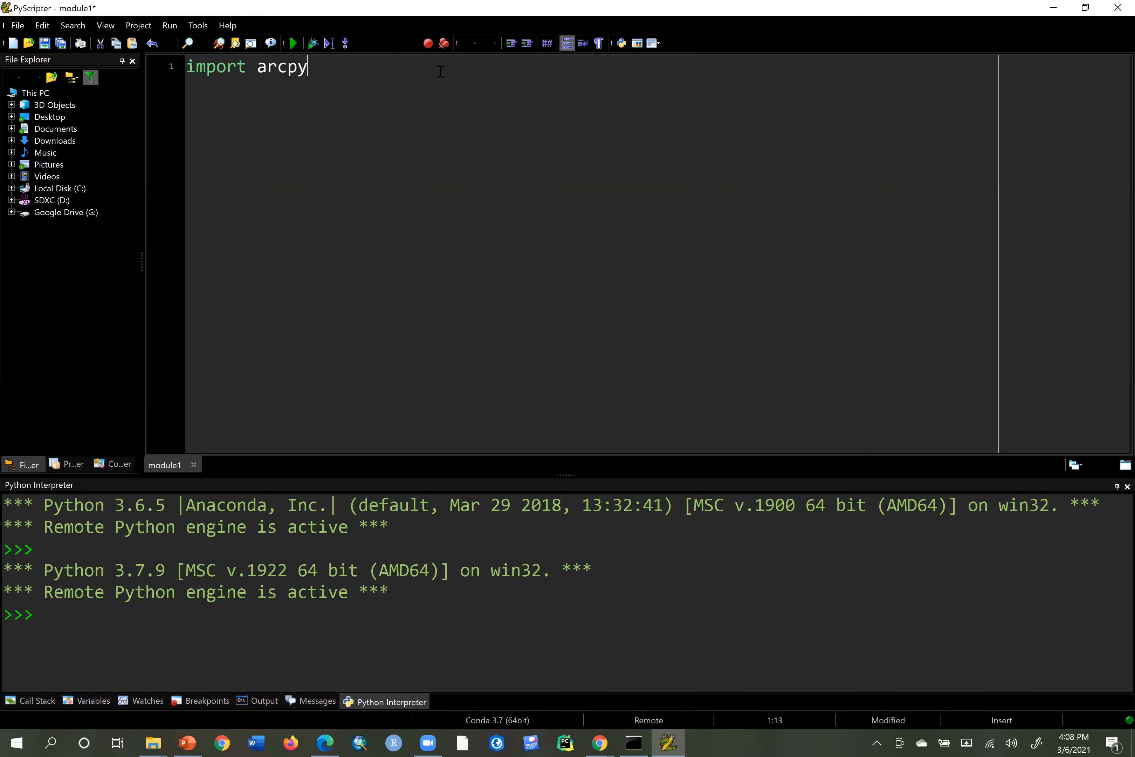
click(293, 43)
click(90, 635)
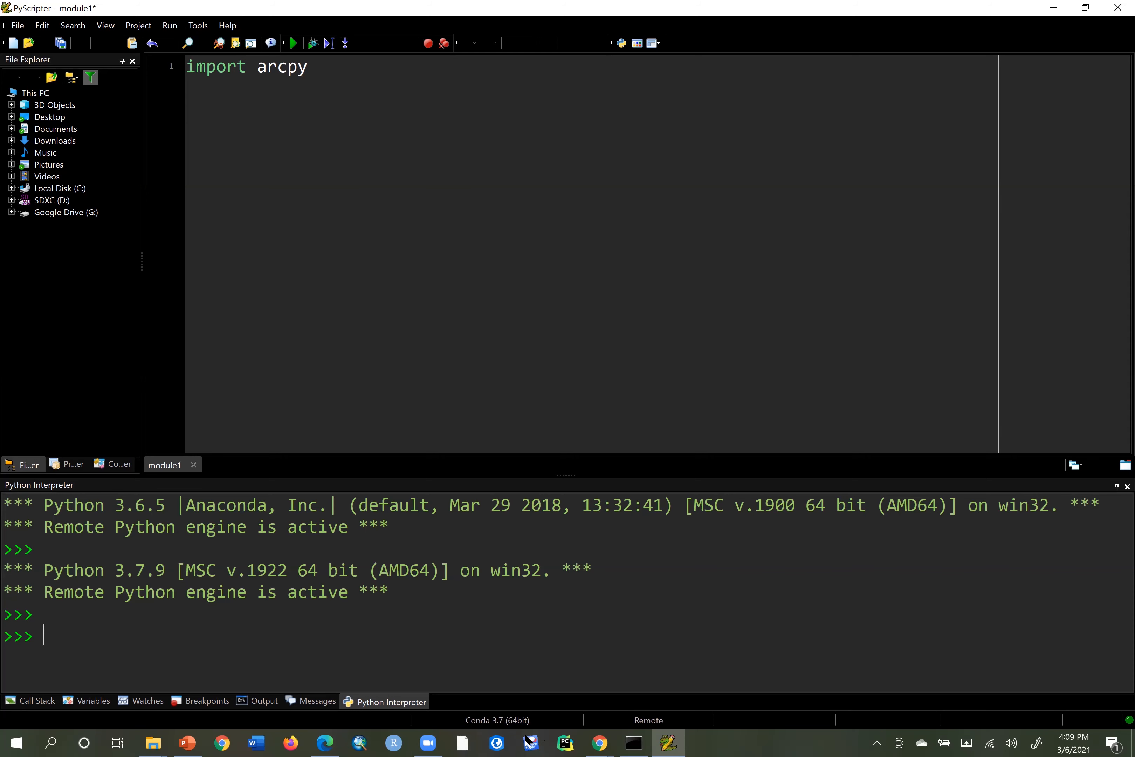
Switch to ArcGIS Pro, start without a template, and check the project environment in the Python Package Manager.
click(498, 742)
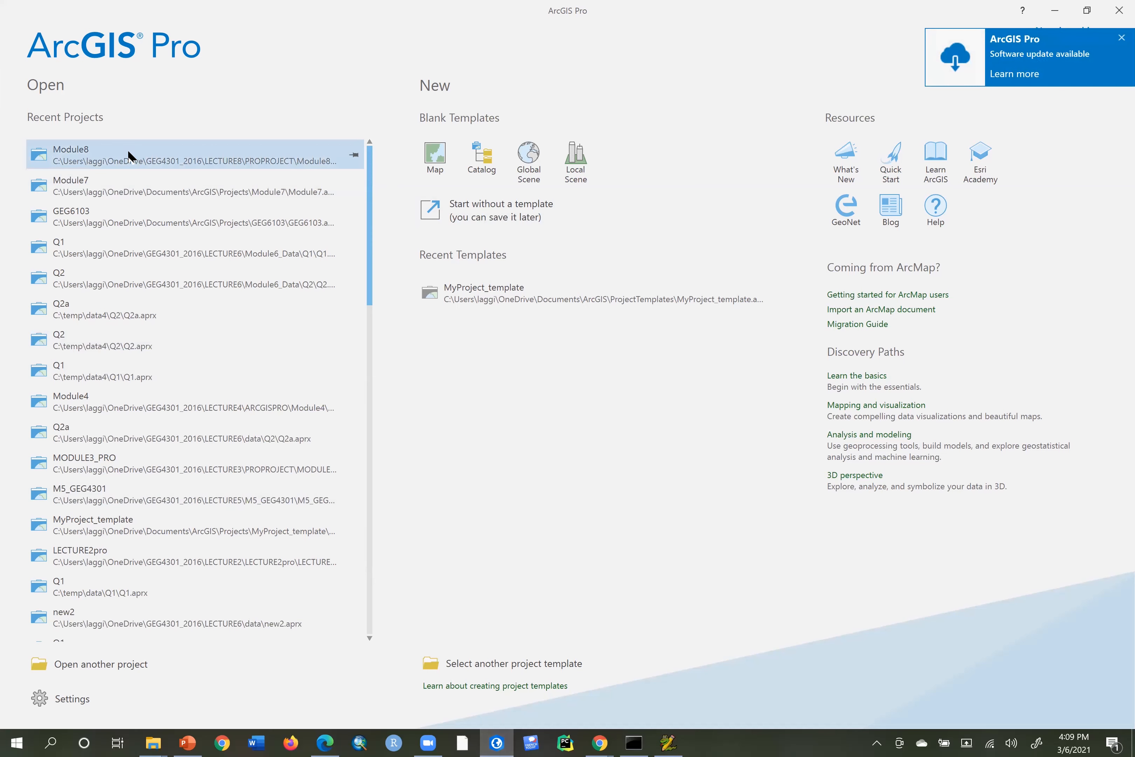
click(500, 215)
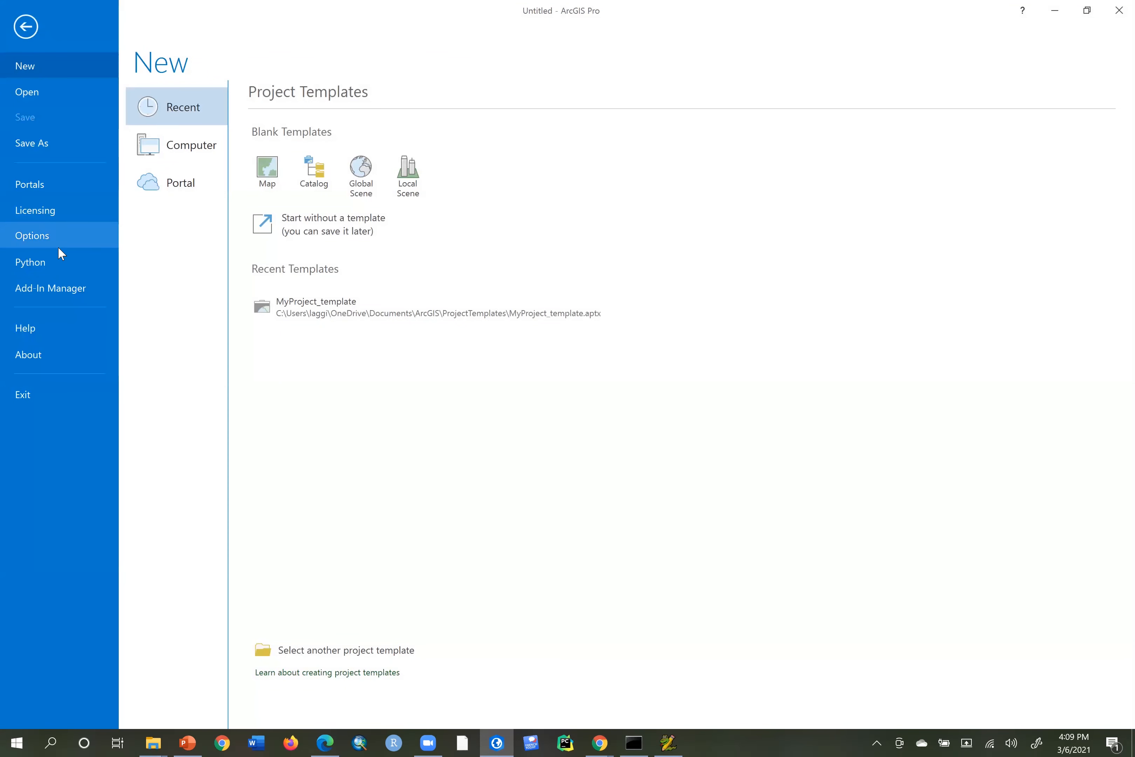
click(58, 263)
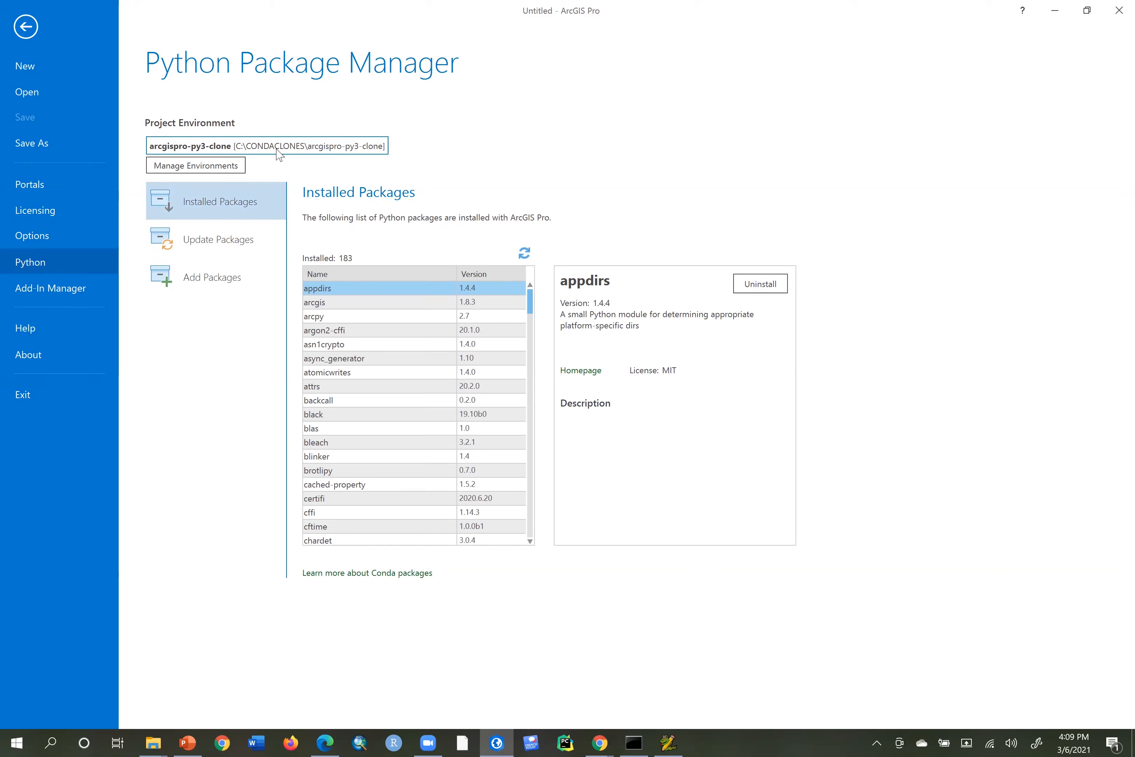
click(24, 27)
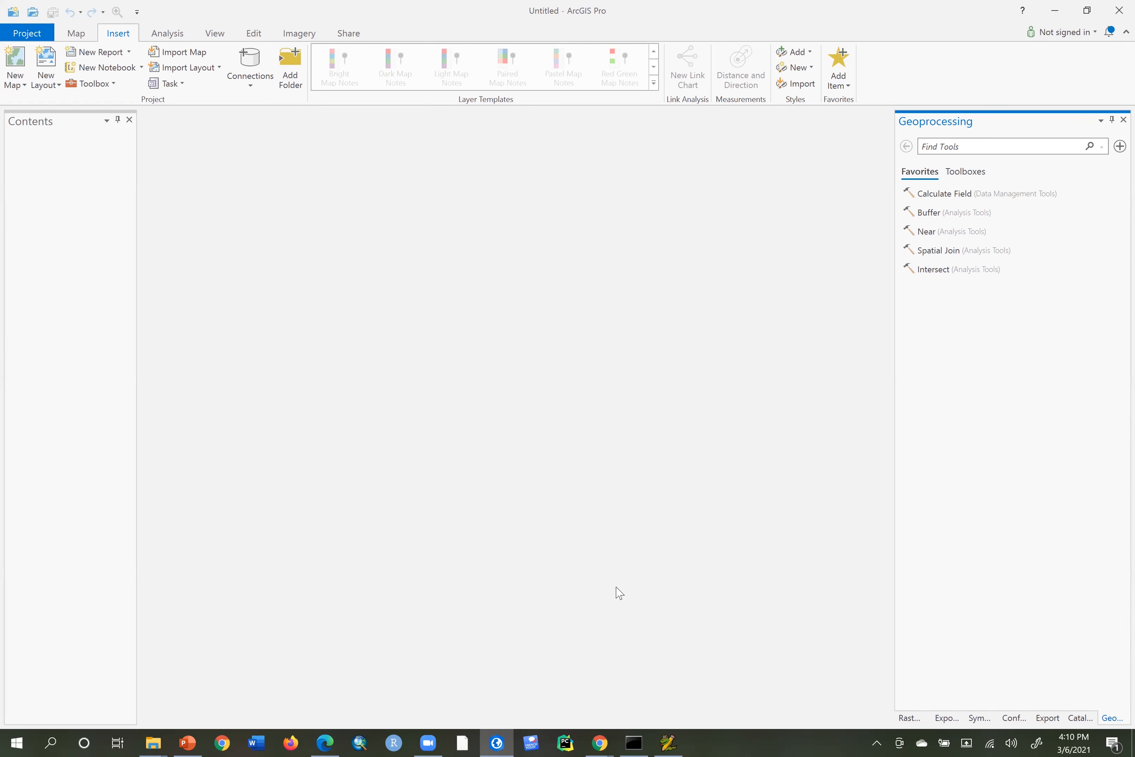
Switch to File Explorer and open the Scripts folder inside C:\CONDACLONES\arcgispro-py3-clone.
click(152, 740)
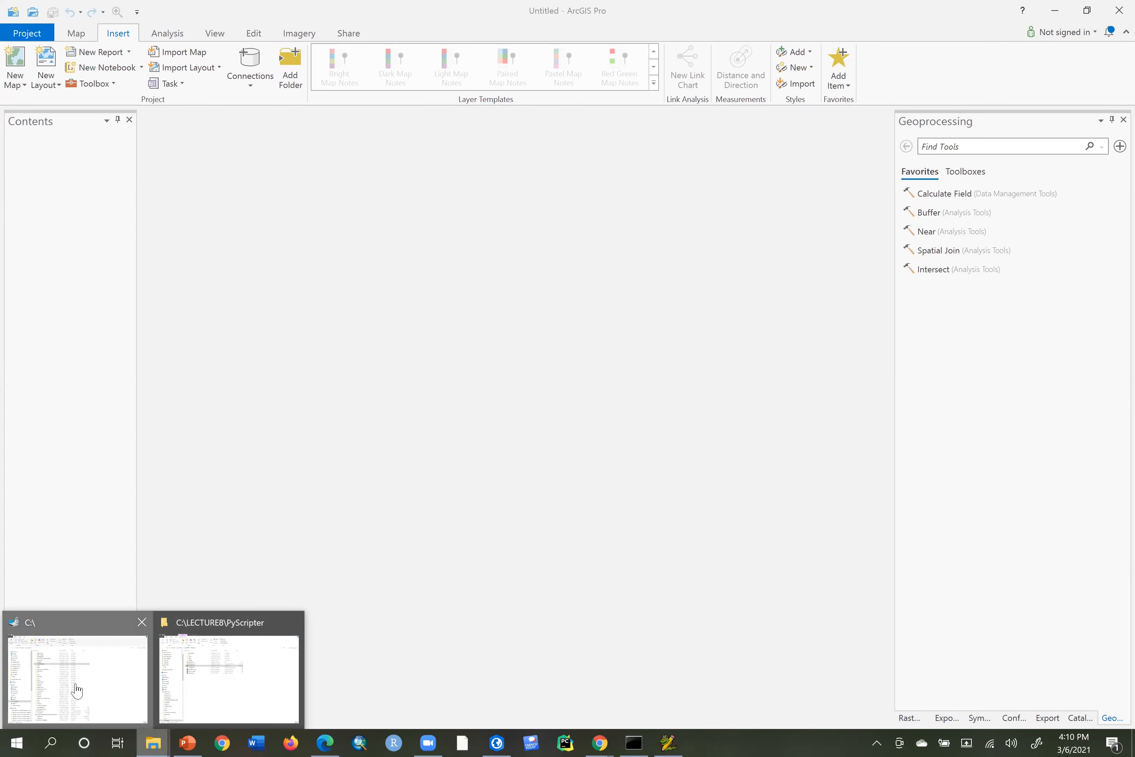
key(alt+Tab)
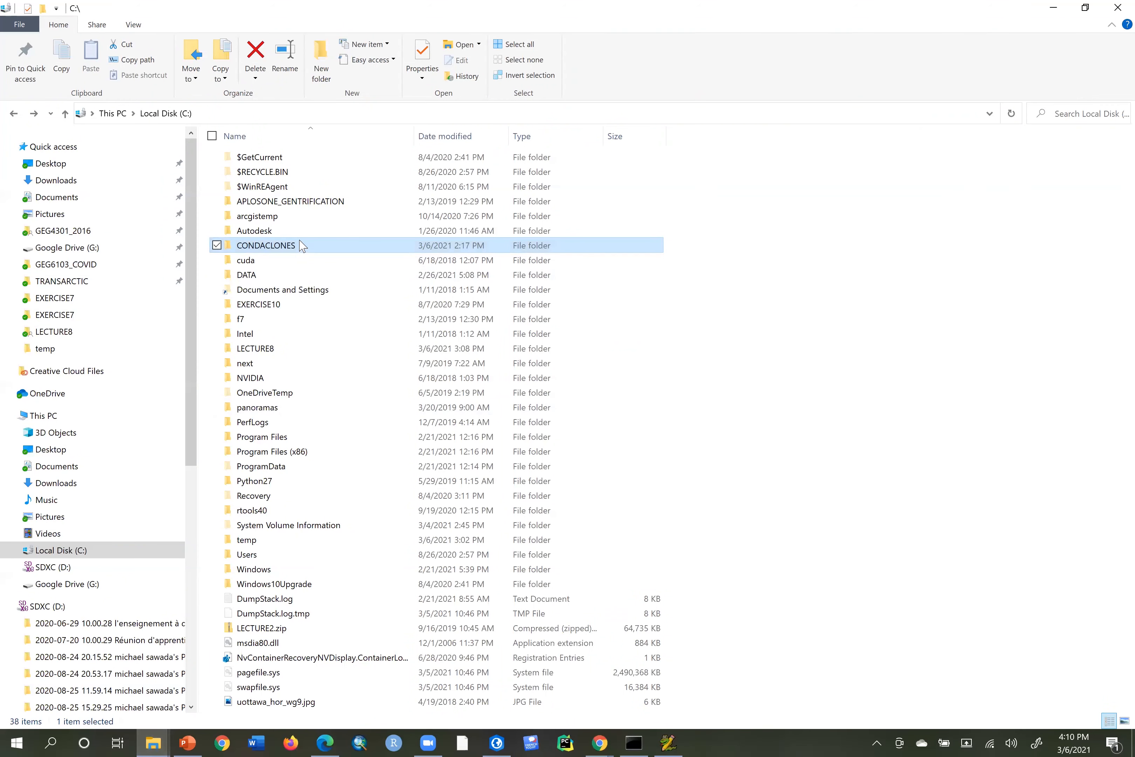
double_click(303, 269)
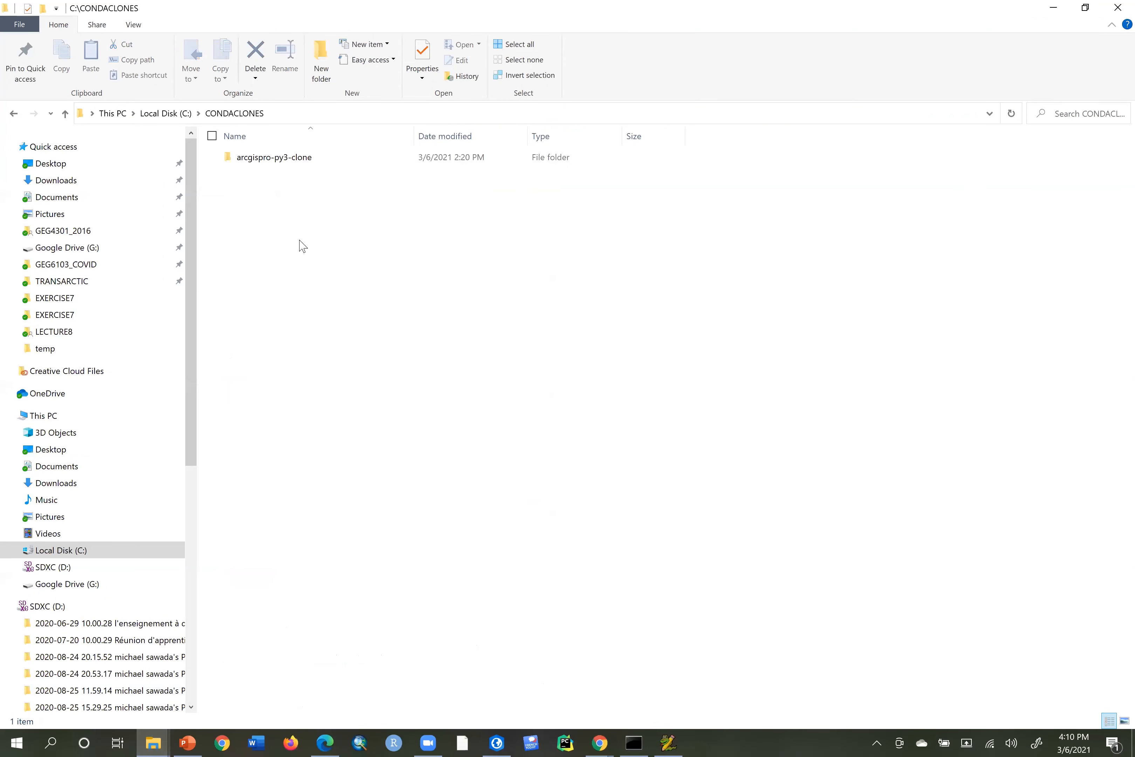
double_click(283, 158)
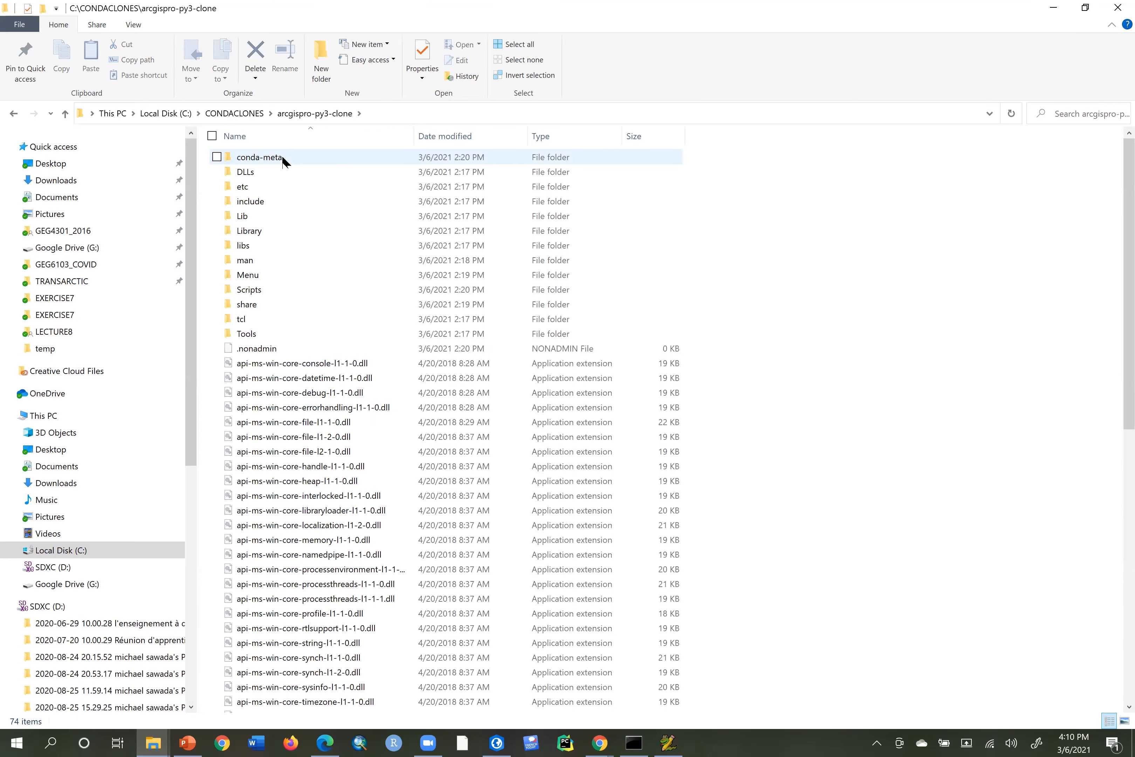
double_click(288, 293)
right_click(805, 211)
click(830, 197)
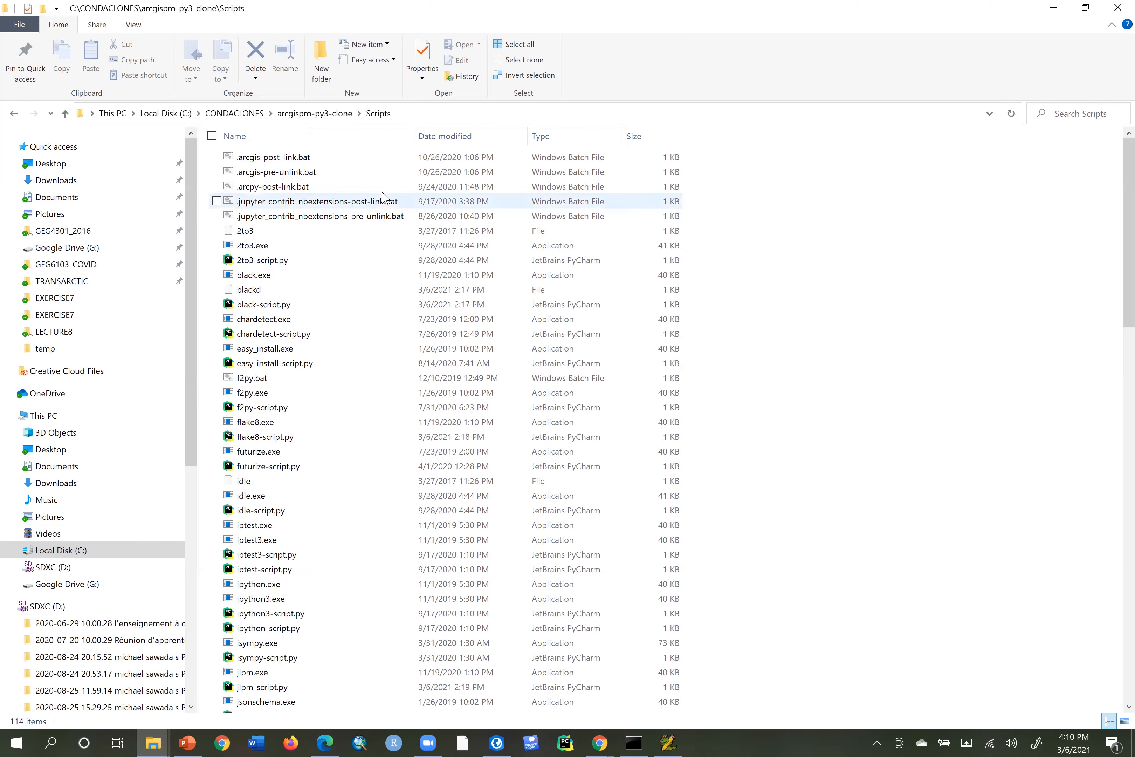
Return to the arcgispro-py3-clone folder and open its Lib\site-packages folder.
click(309, 116)
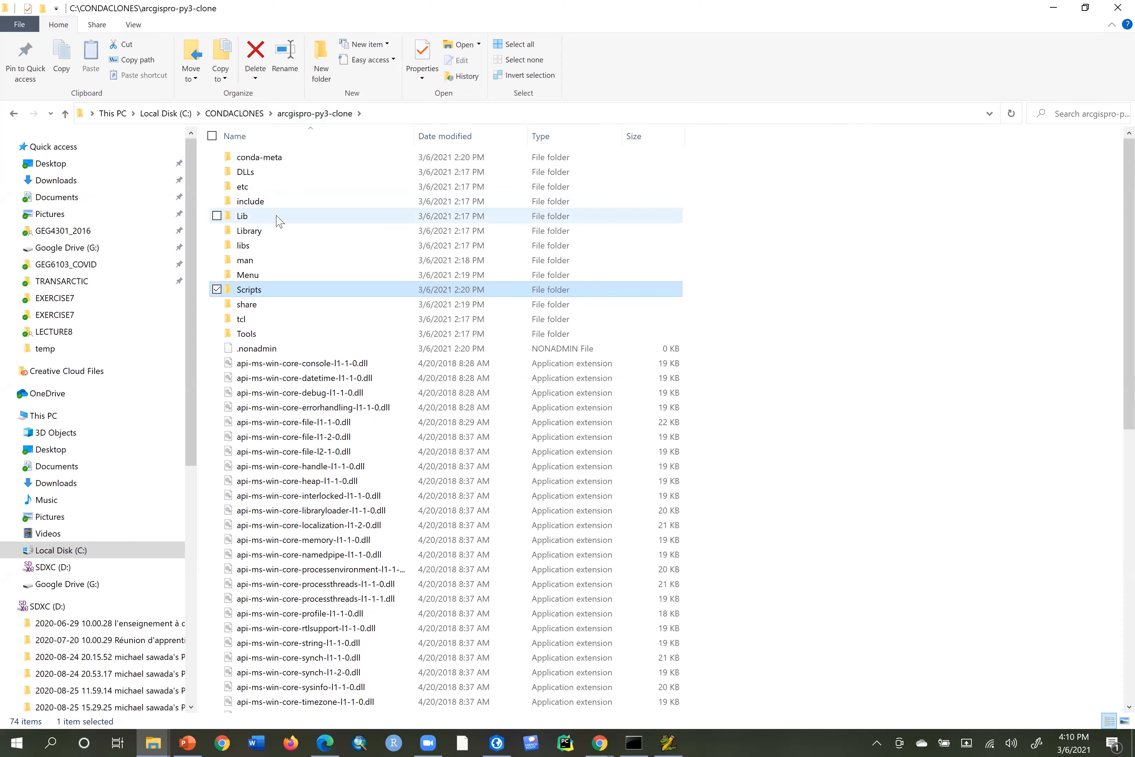
click(279, 219)
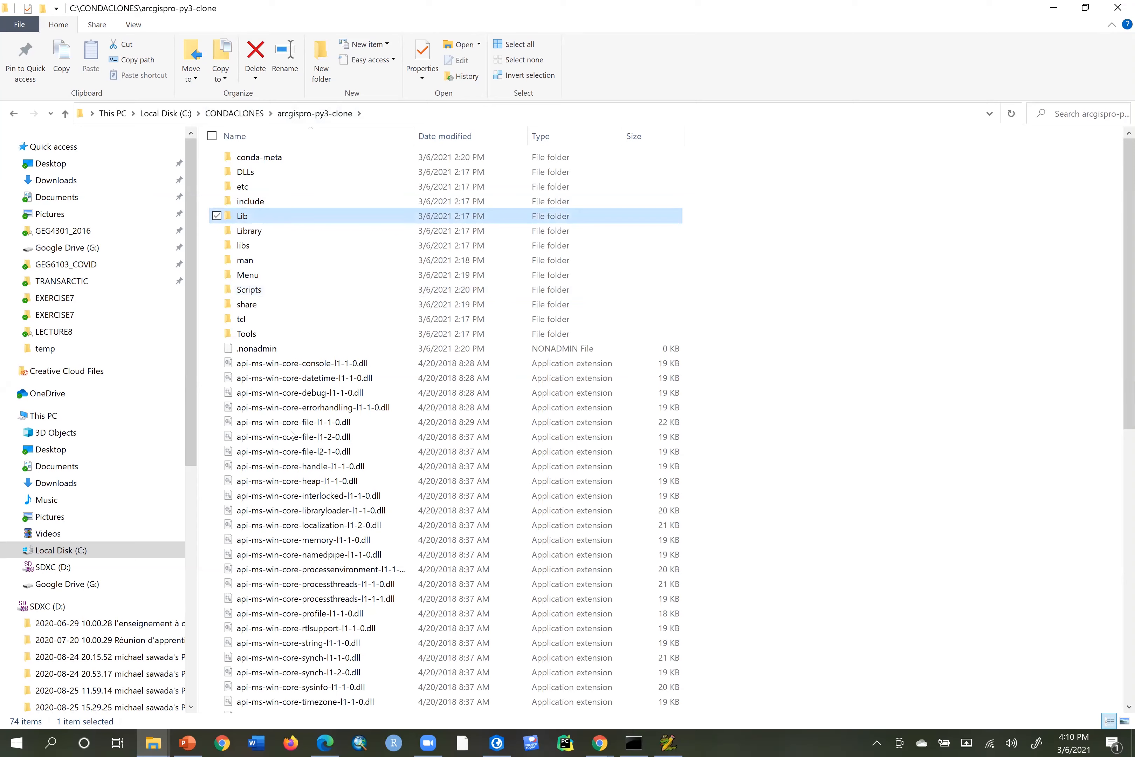
key(Return)
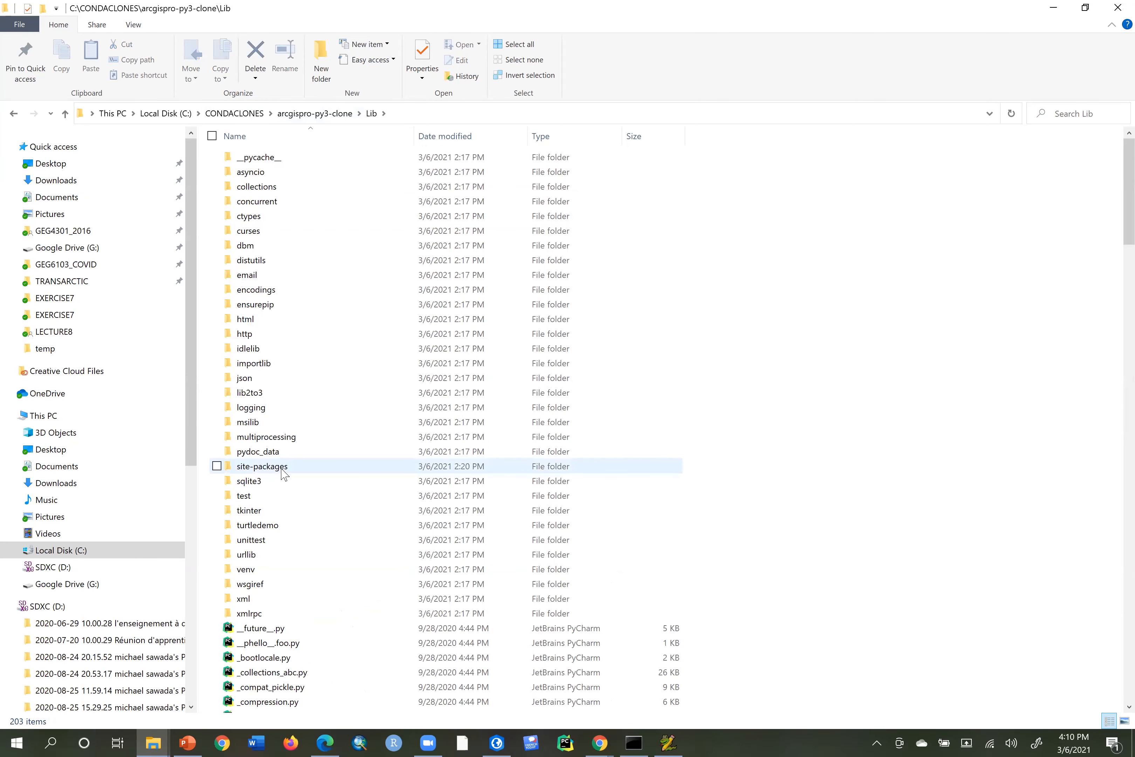
double_click(309, 468)
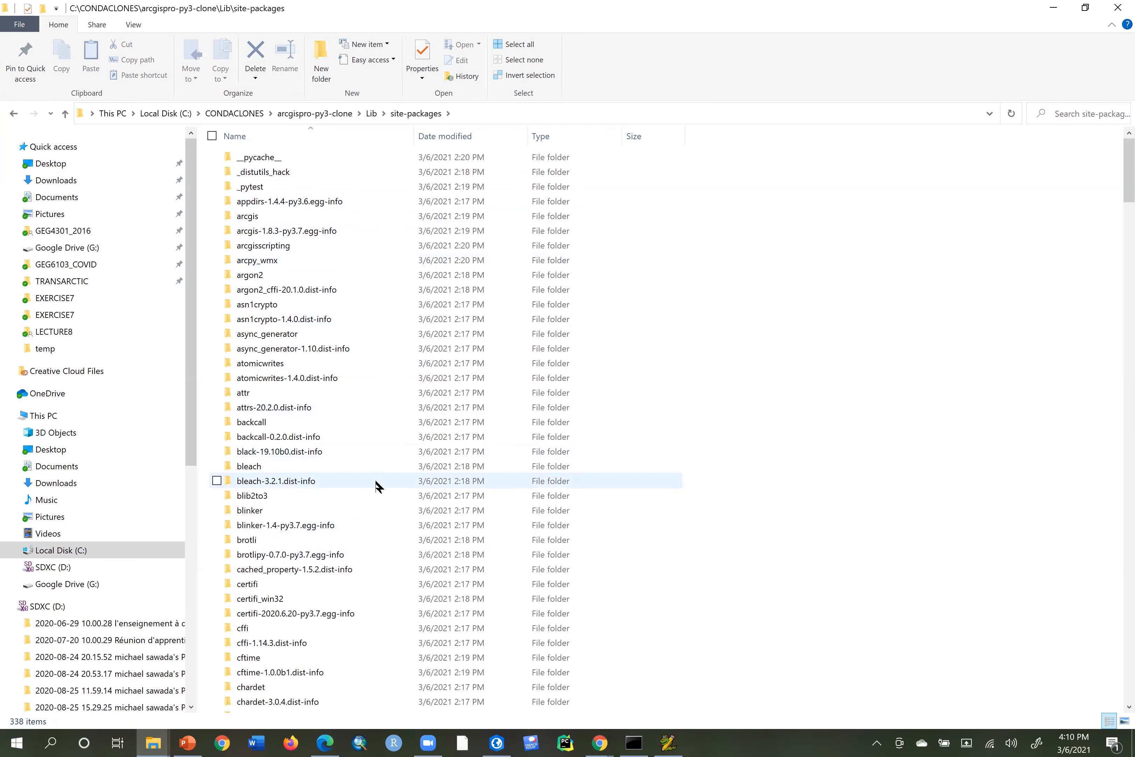
Examine the package folders in site-packages, including toml and its matching dist-info folder.
scroll(376, 486, down, 1)
scroll(376, 486, down, 20)
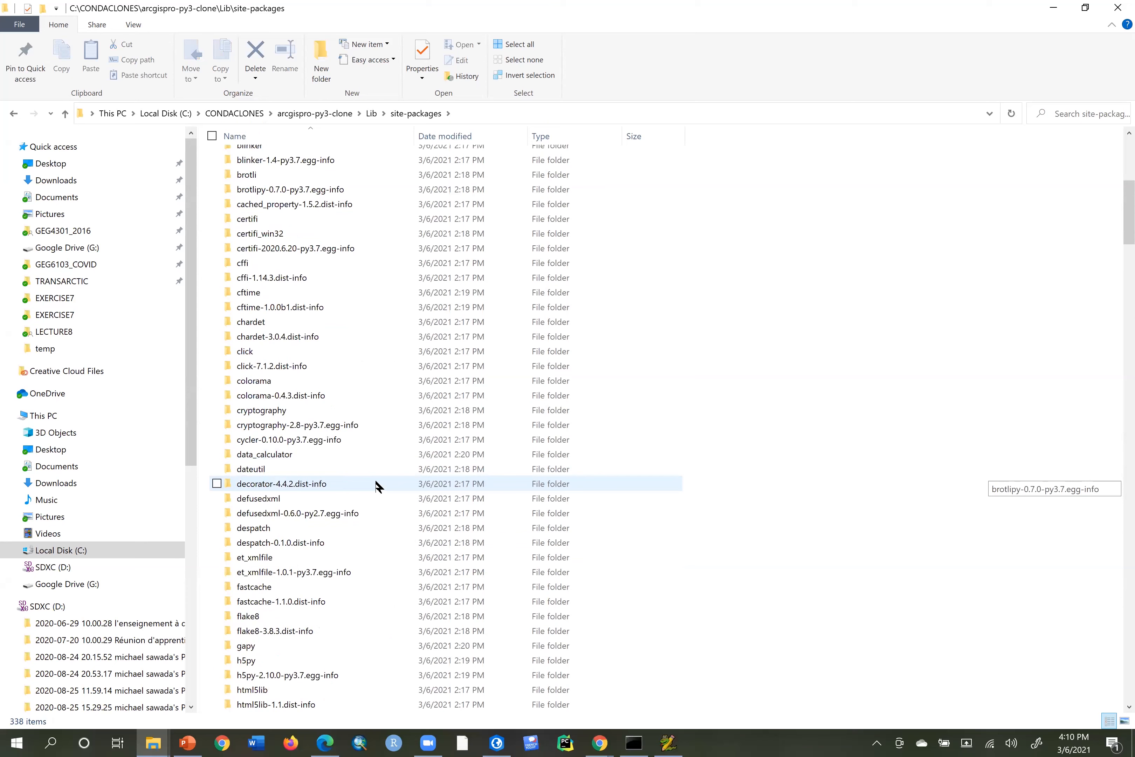
scroll(376, 486, down, 20)
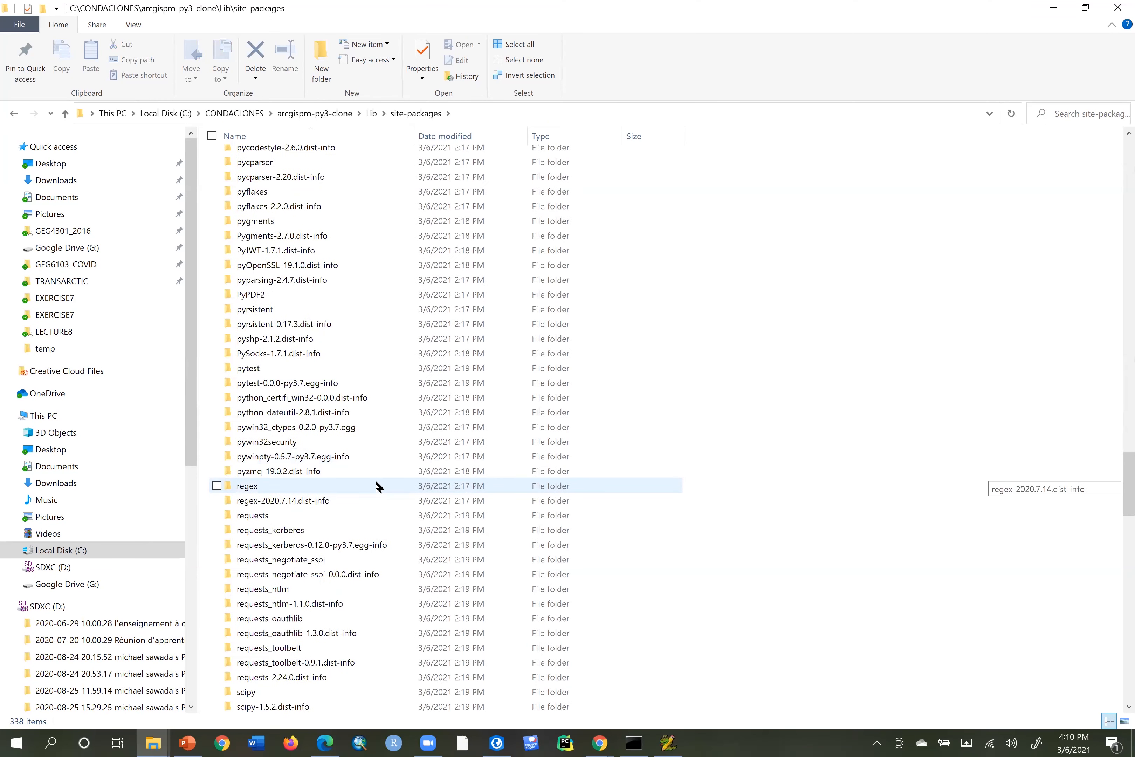
scroll(376, 486, up, 9)
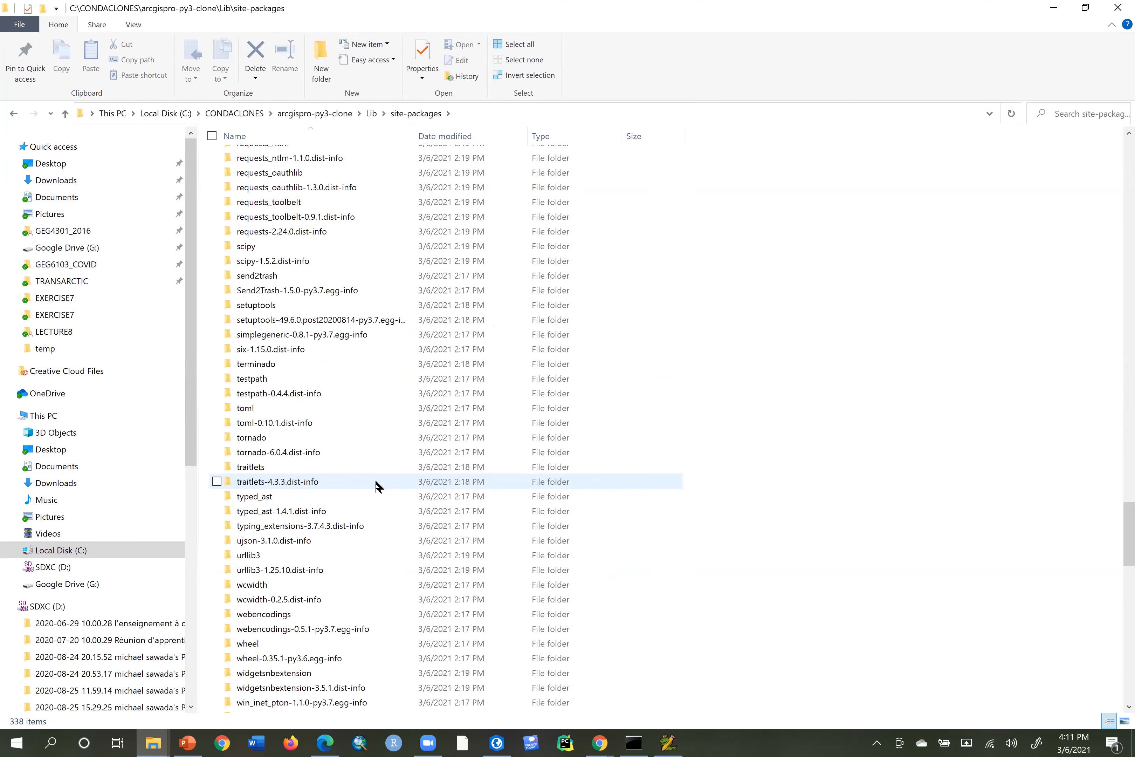
click(305, 426)
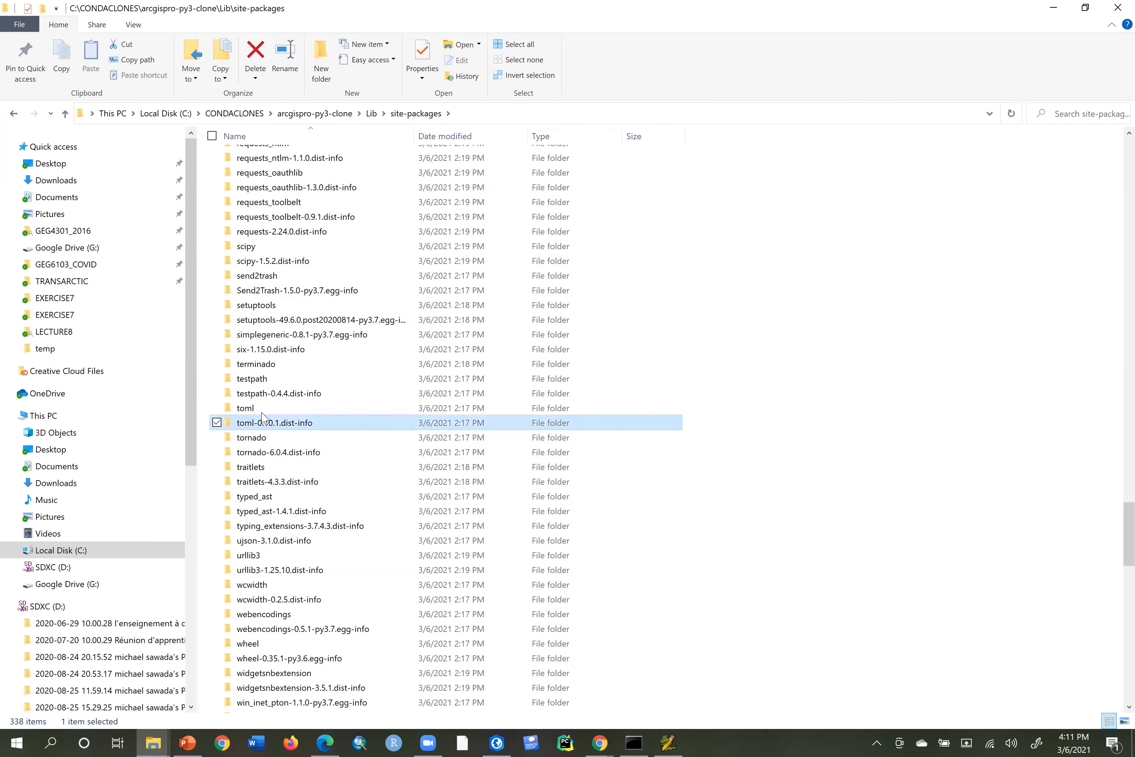
click(246, 410)
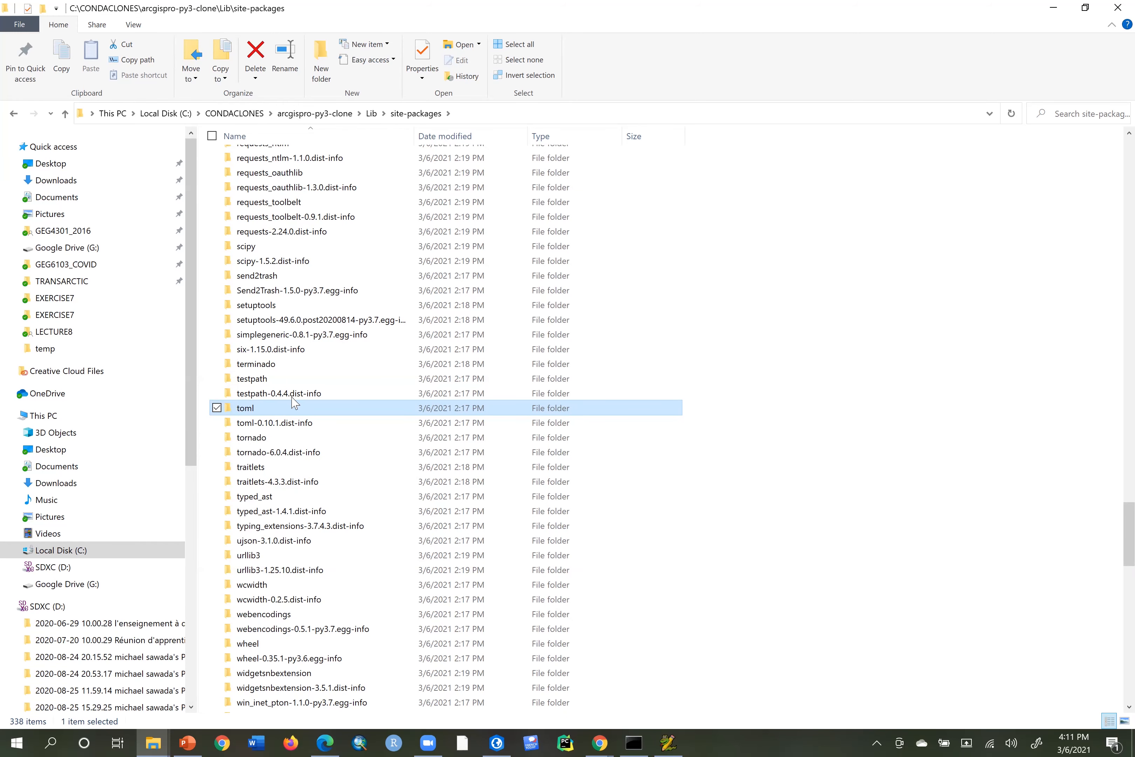
scroll(461, 351, up, 2)
scroll(461, 351, up, 20)
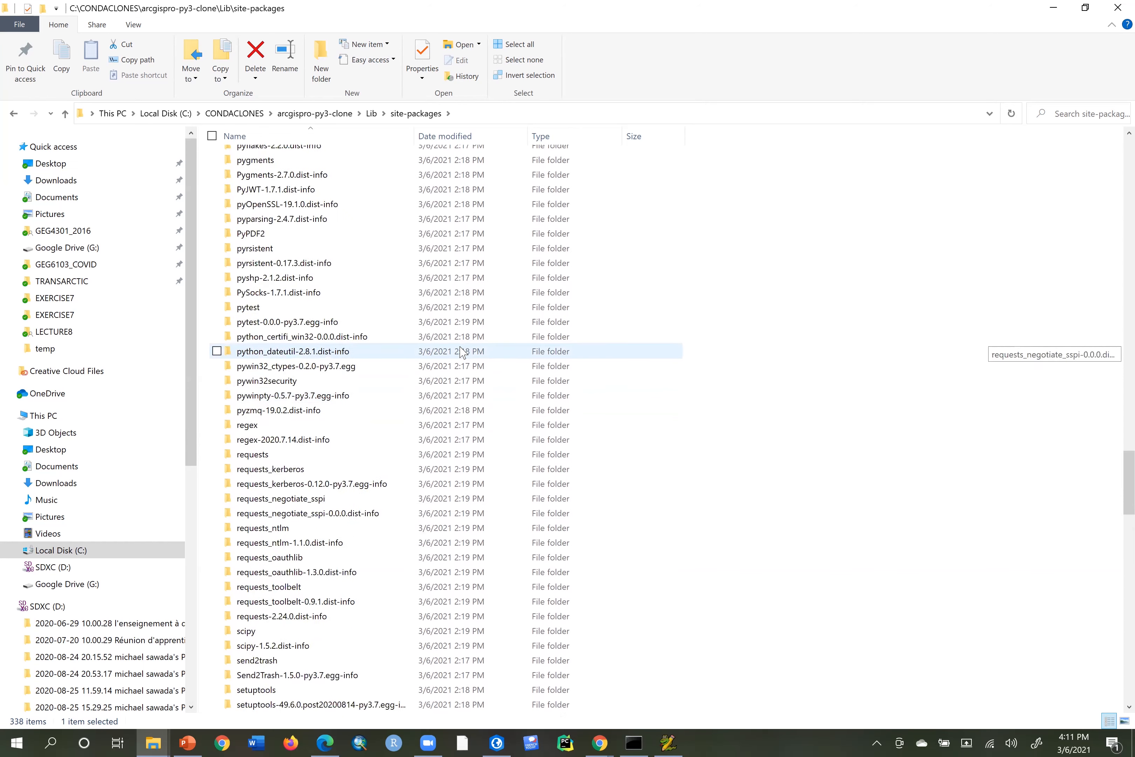
scroll(461, 351, up, 20)
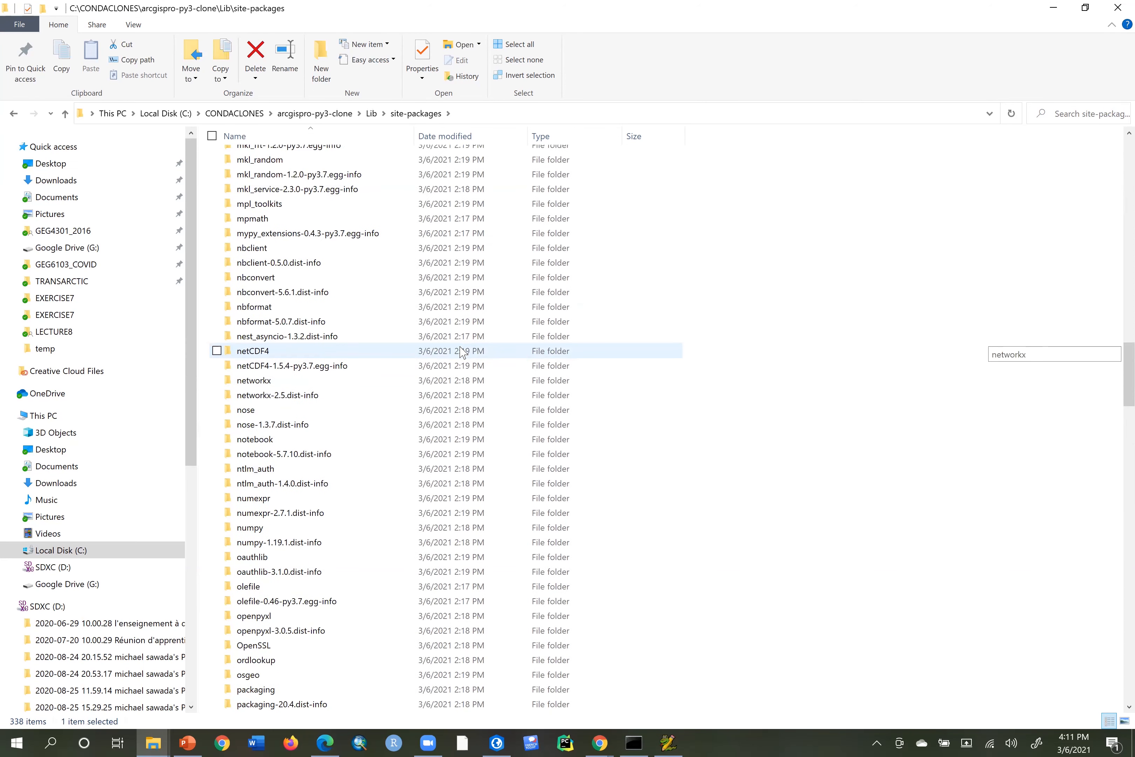
Return to the arcgispro-py3-clone folder and open its Scripts folder.
click(268, 222)
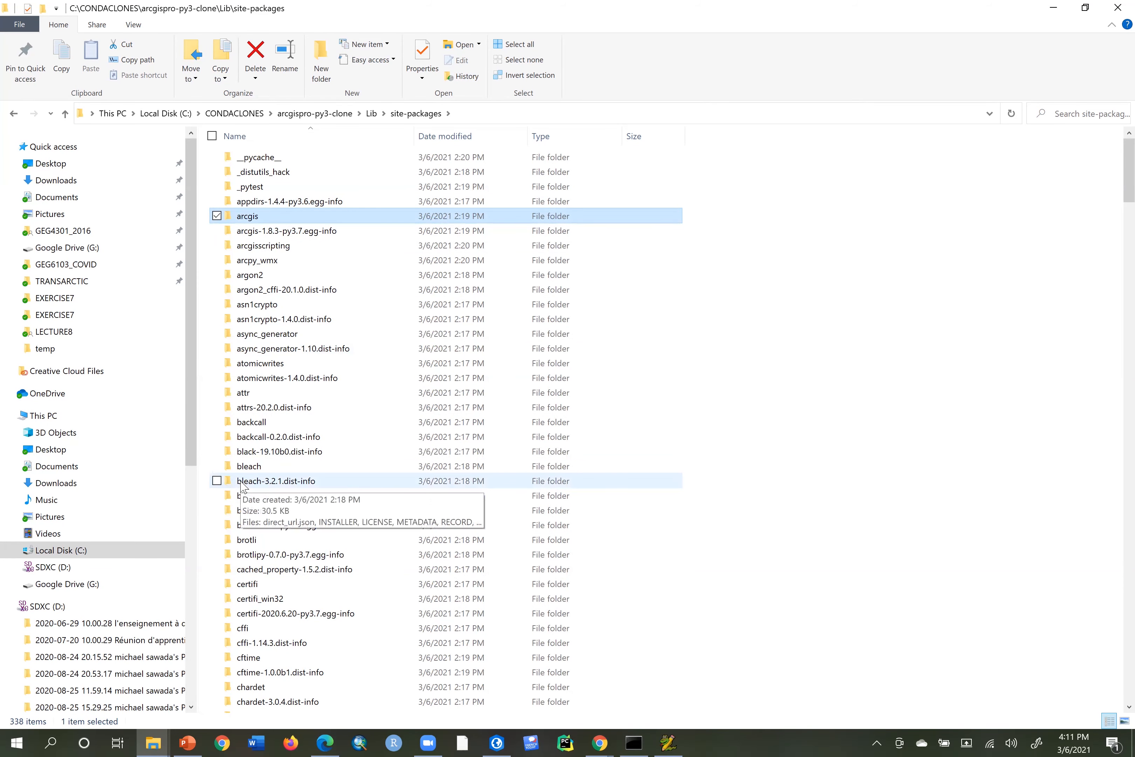
click(853, 366)
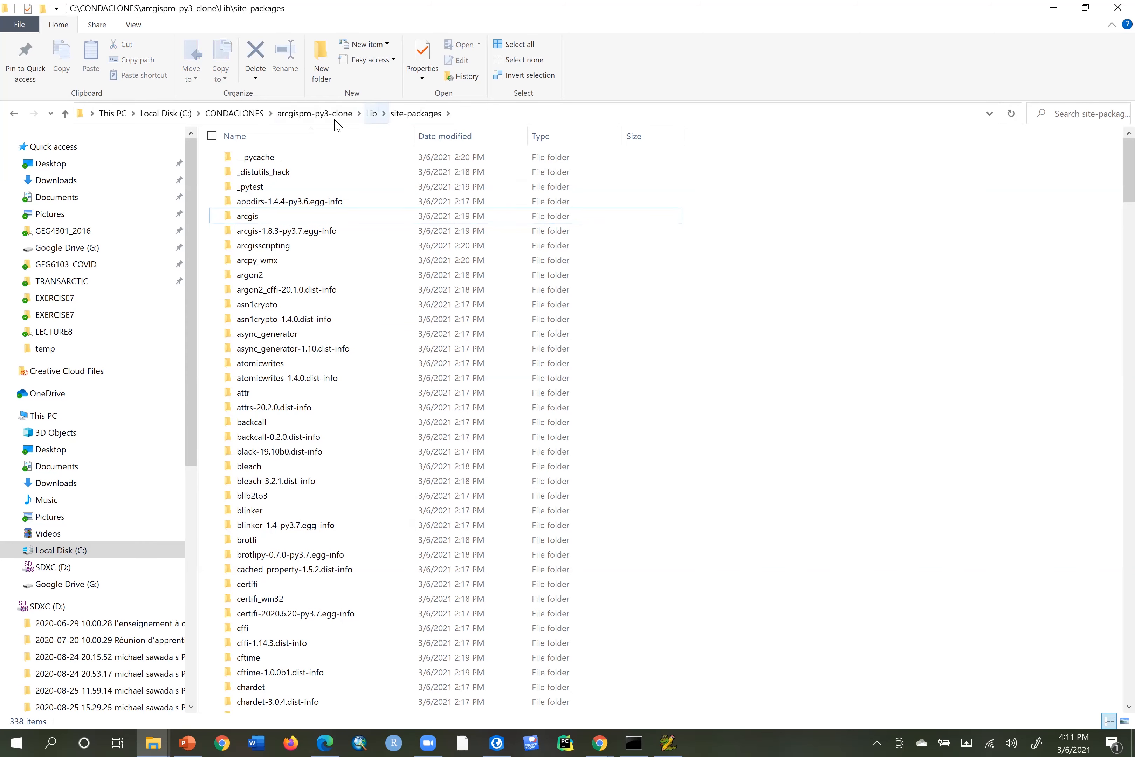
click(322, 121)
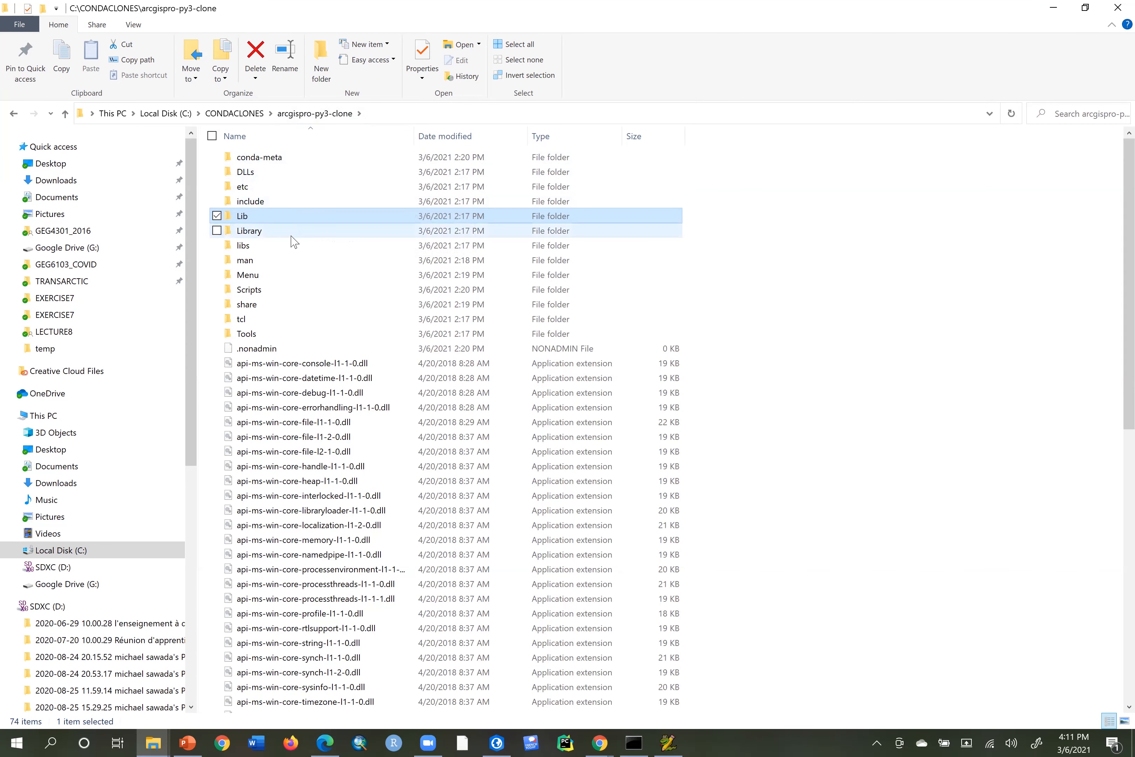
double_click(287, 292)
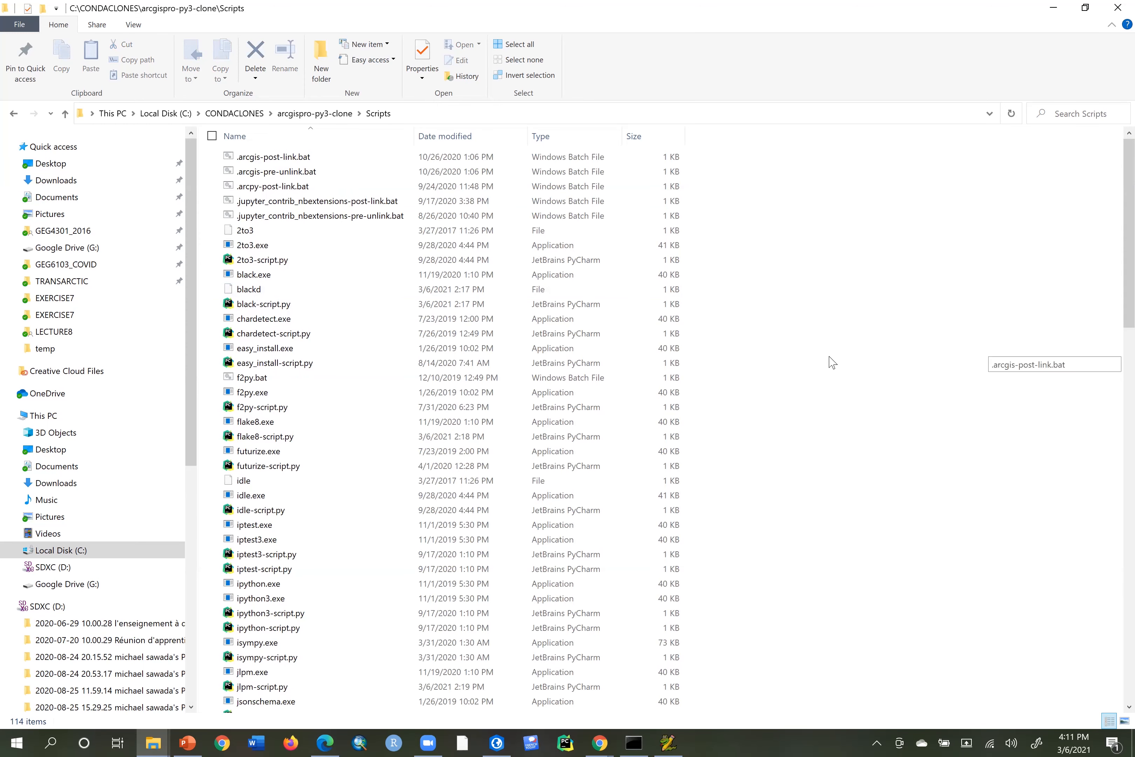
Open a PowerShell window in the arcgispro-py3-clone\Scripts folder and move it aside.
scroll(833, 363, down, 1)
right_click(833, 363)
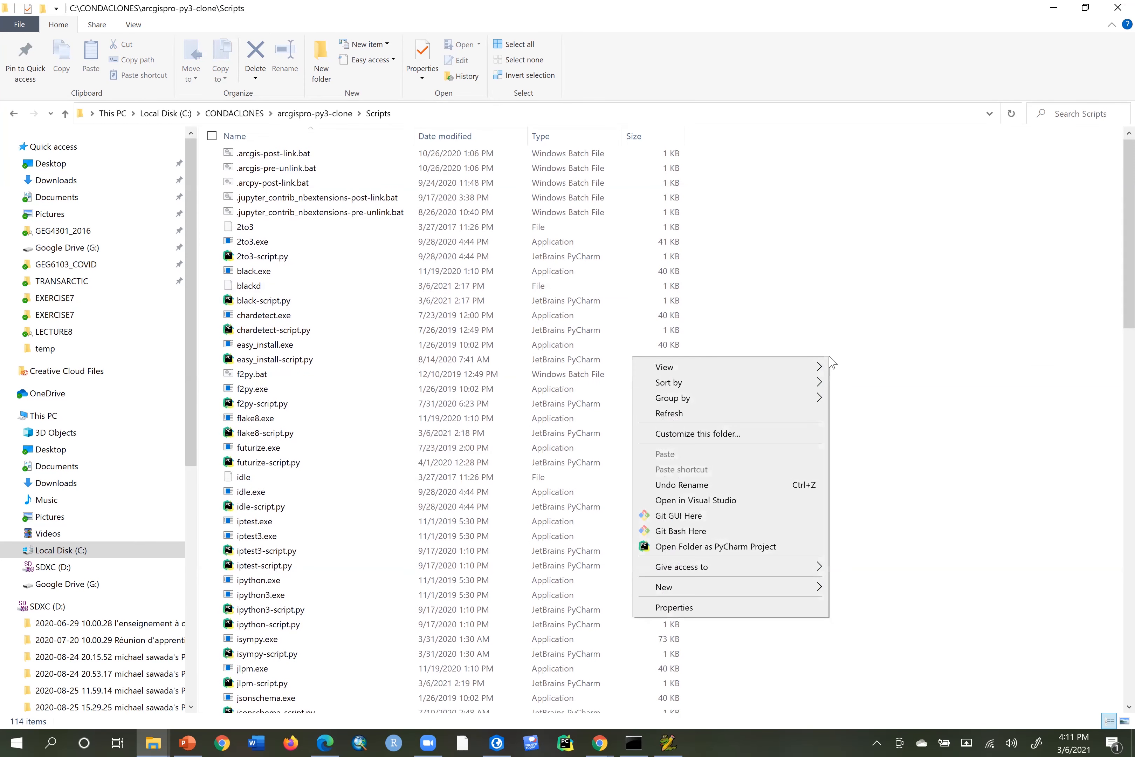
click(840, 217)
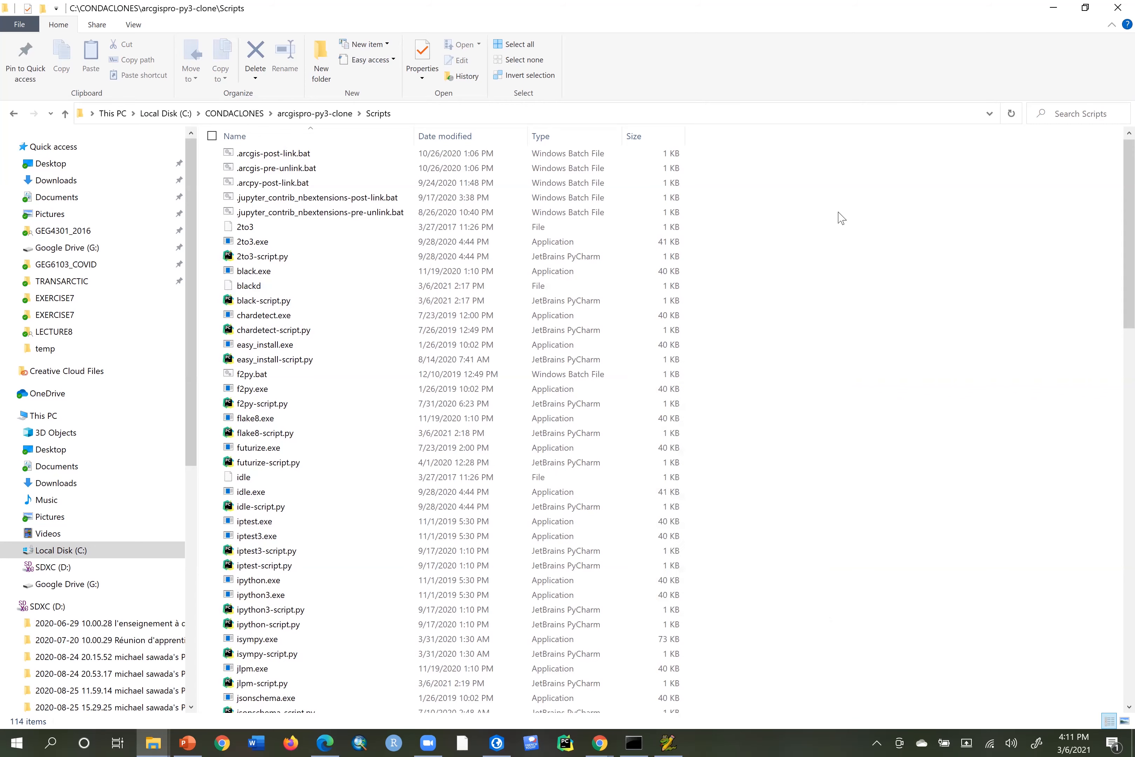
right_click(840, 217)
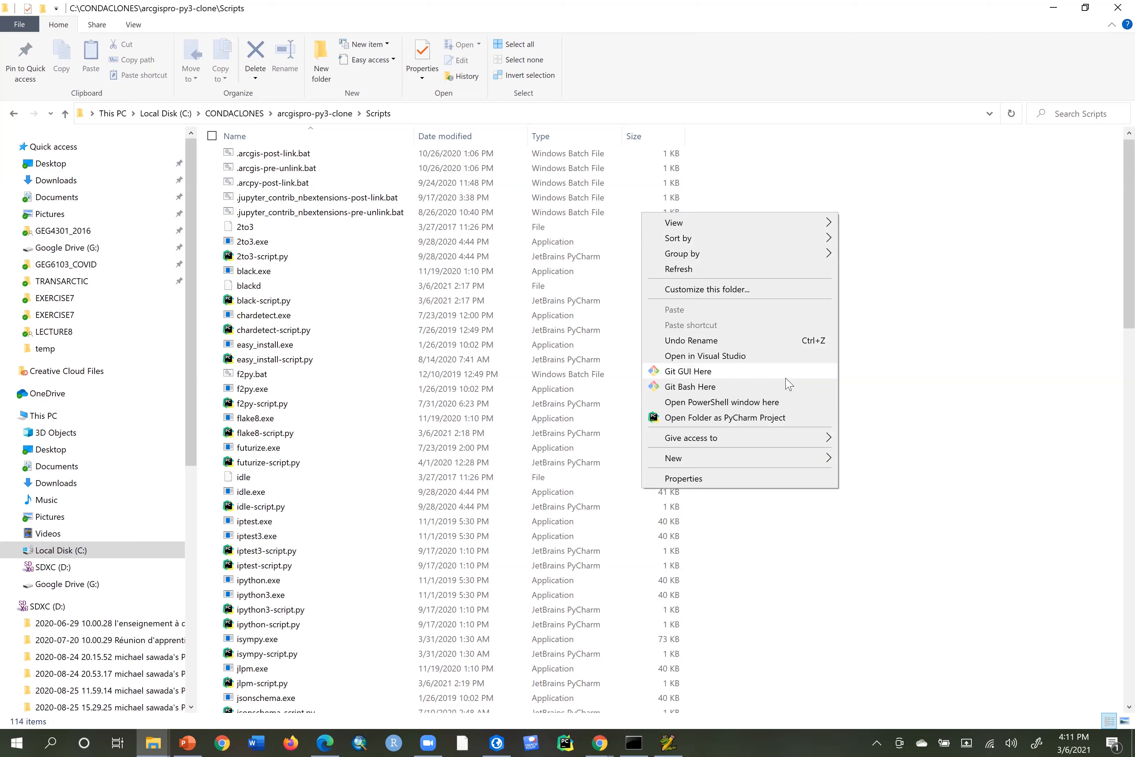
click(779, 403)
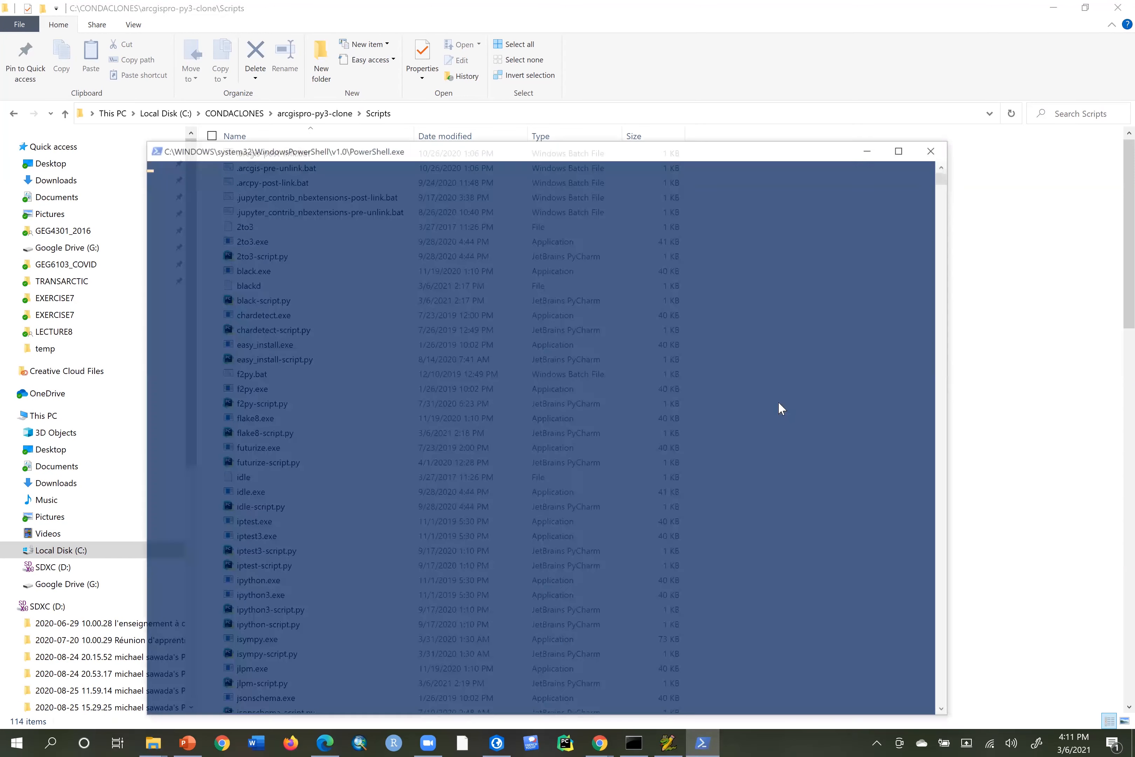
drag(444, 150, 565, 141)
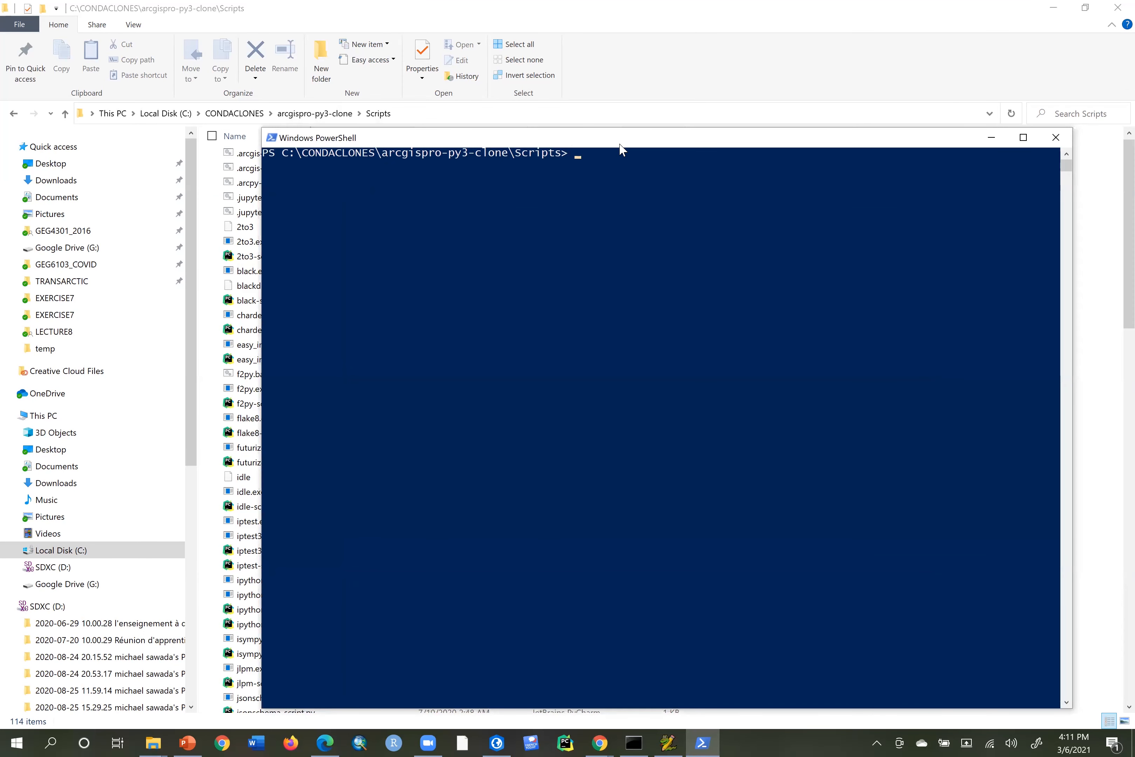
Install GeoPy into the cloned environment with ./pip install geopy and highlight the geographiclib dependency in the output.
click(618, 154)
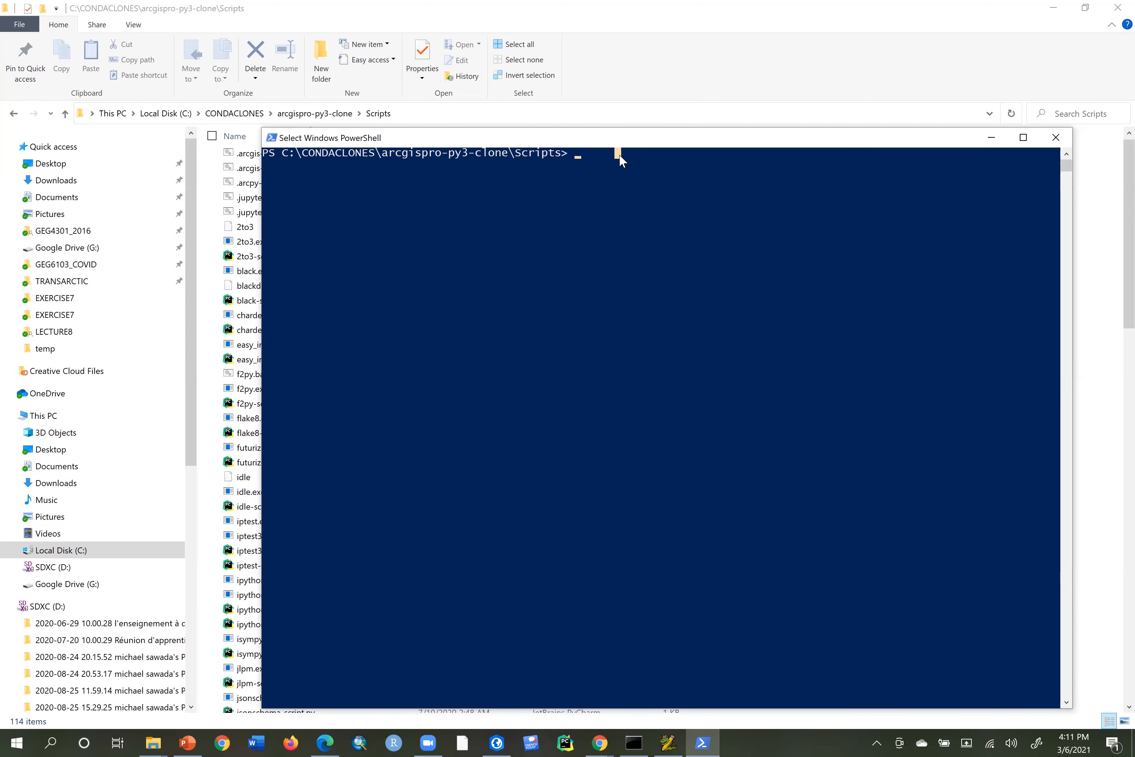
text(pip install)
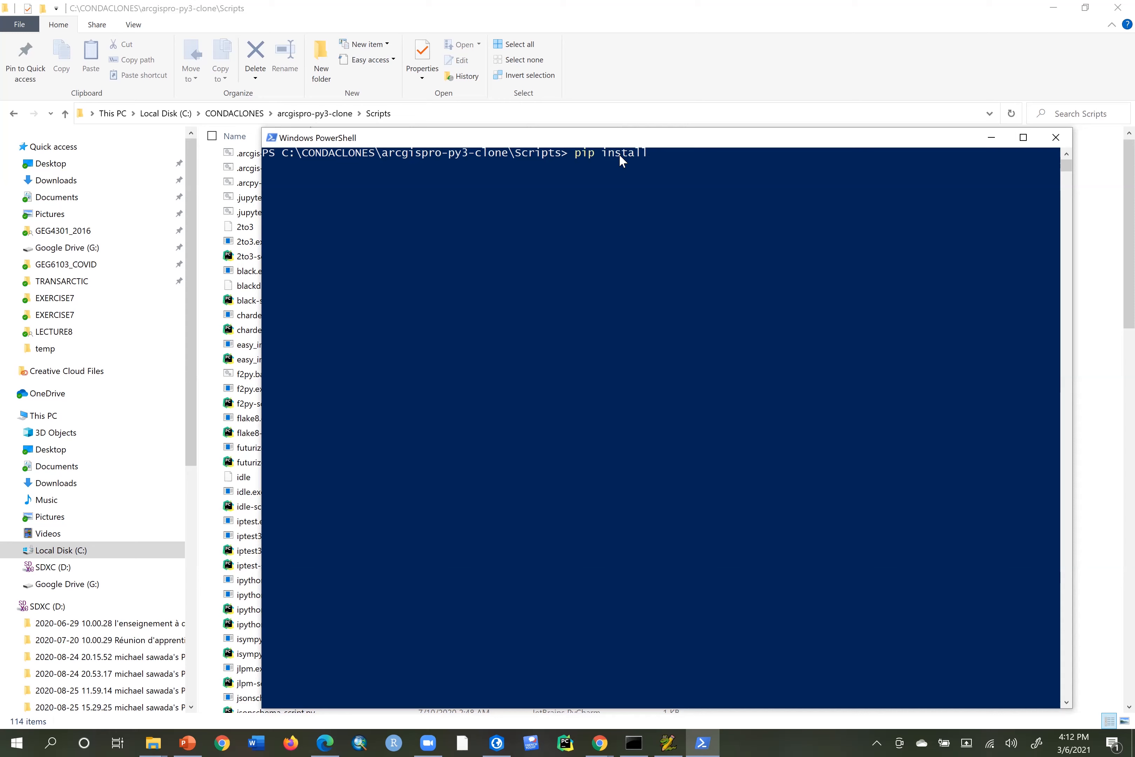
key(Escape)
text(/)
key(BackSpace)
text(./pip install geopy)
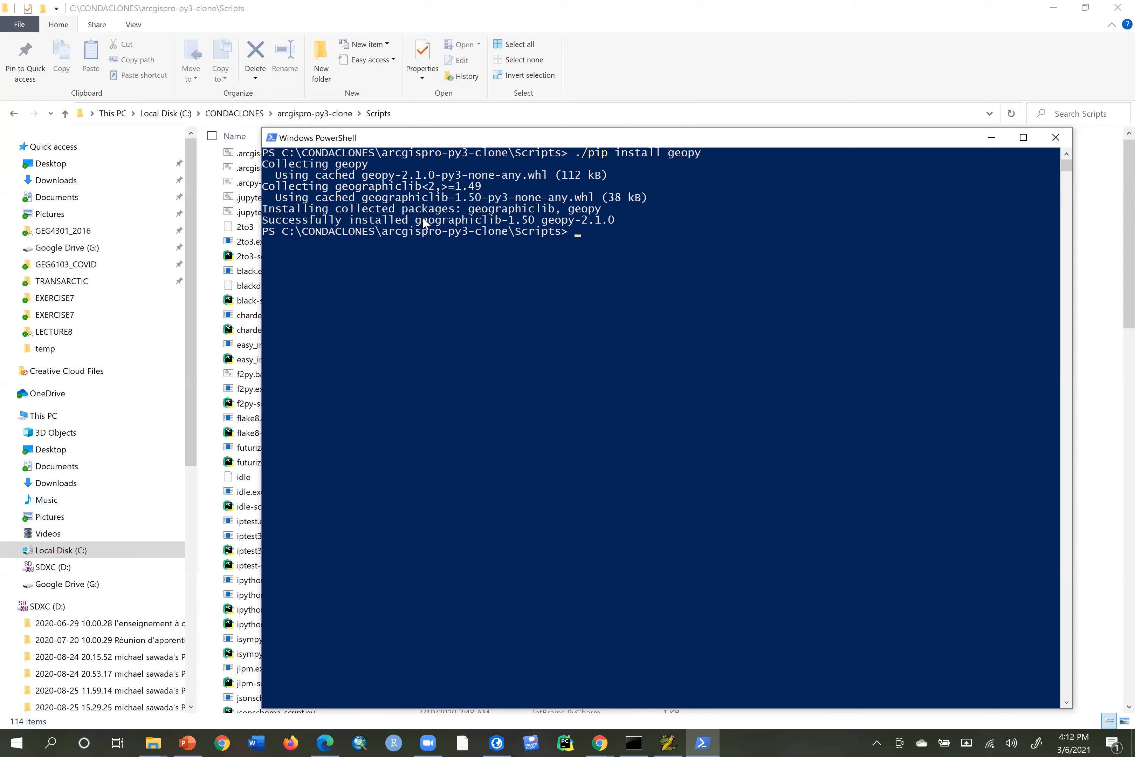
drag(416, 220, 540, 221)
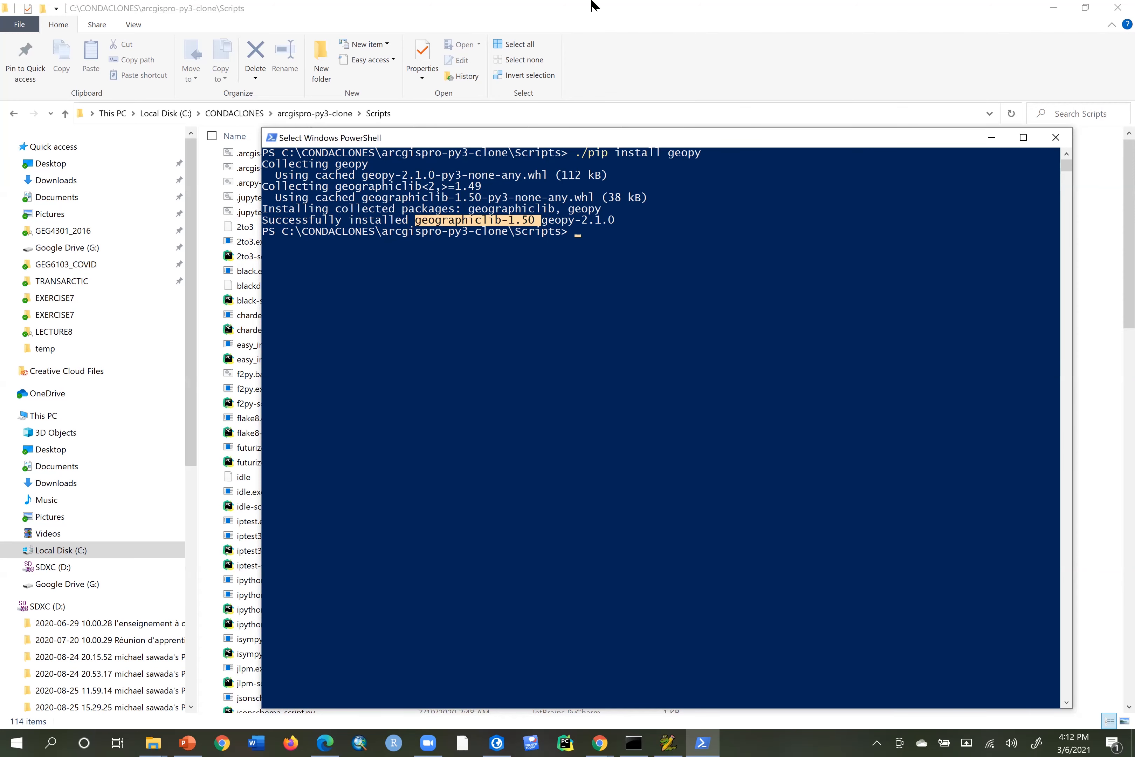
In File Explorer, open the clone's Lib\site-packages folder and locate the geopy and geopy-2.1.0.dist-info folders.
click(590, 48)
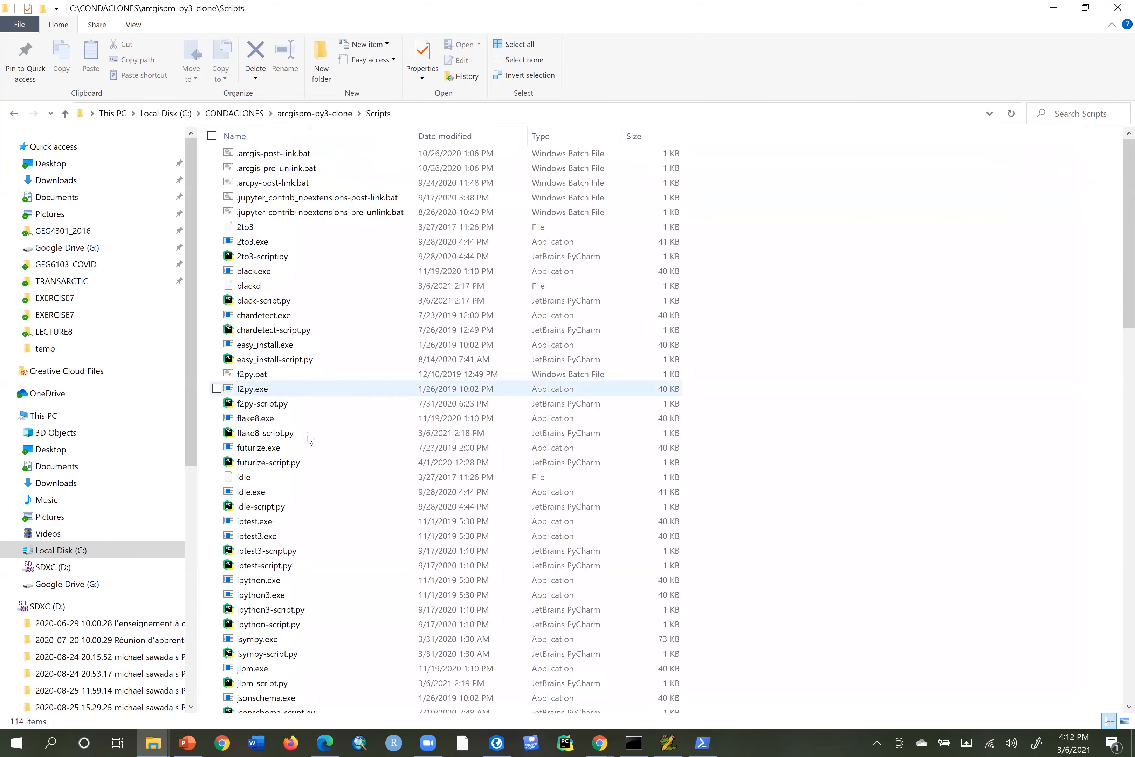
click(322, 113)
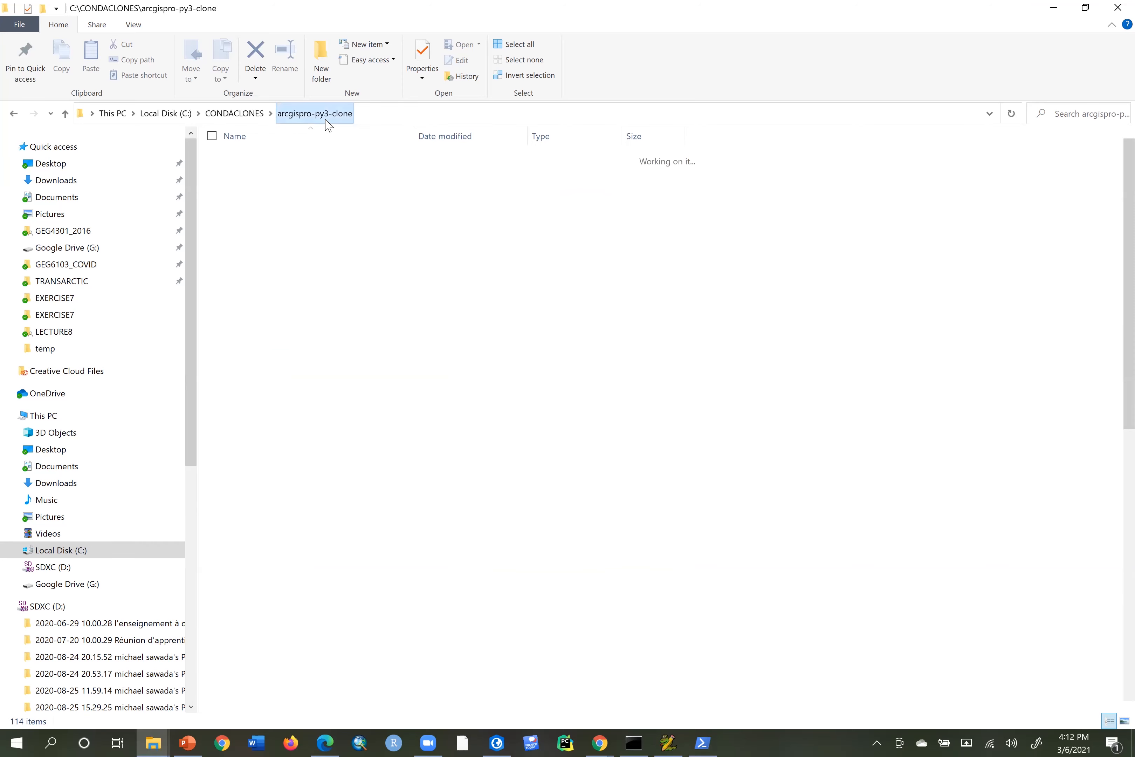
double_click(311, 217)
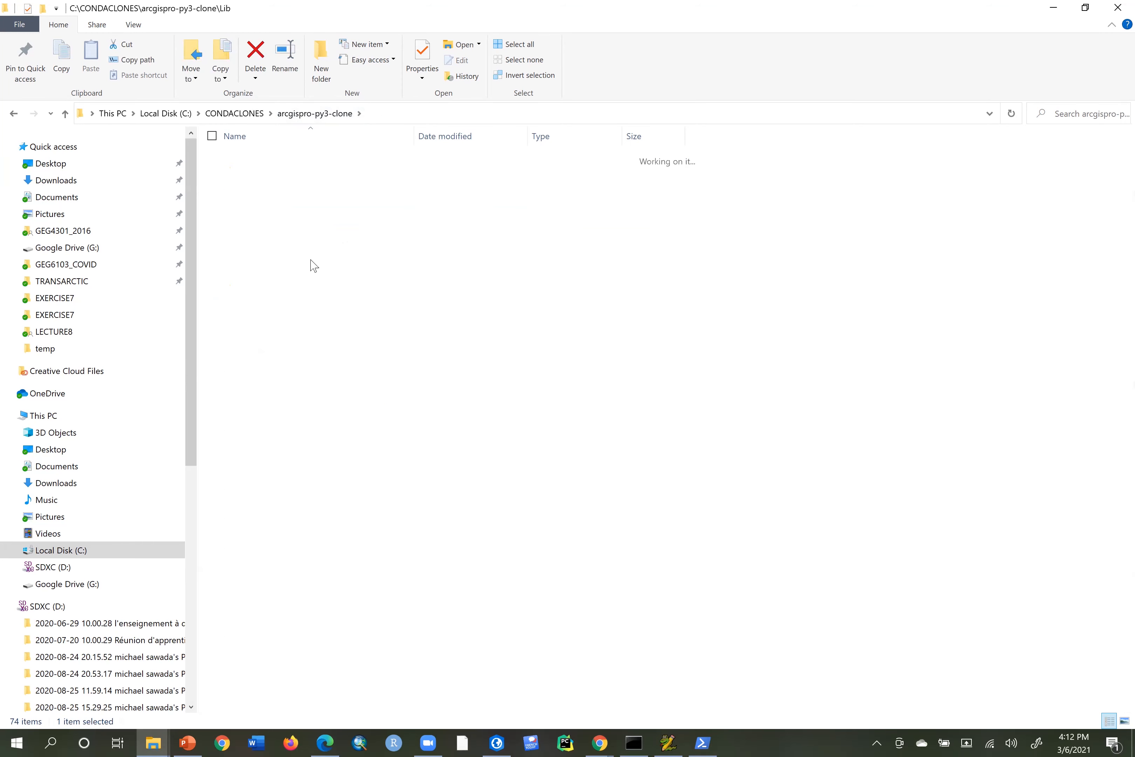
double_click(289, 469)
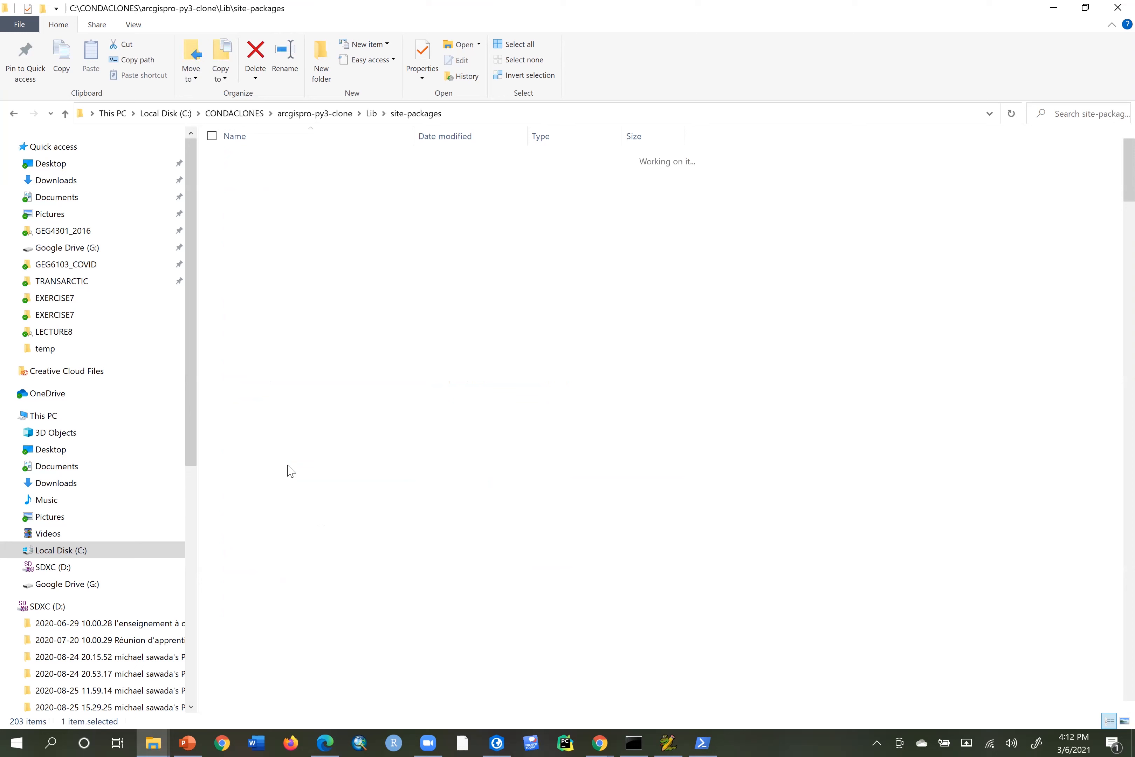
scroll(796, 469, down, 13)
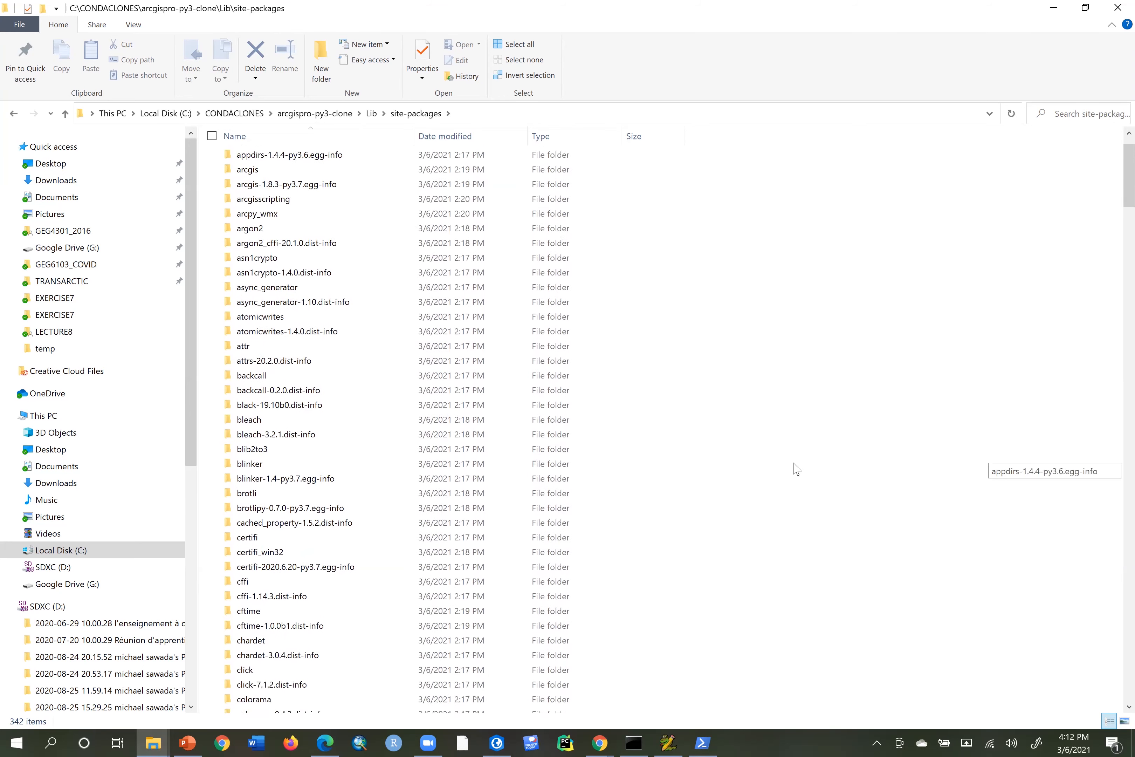
scroll(795, 467, down, 2)
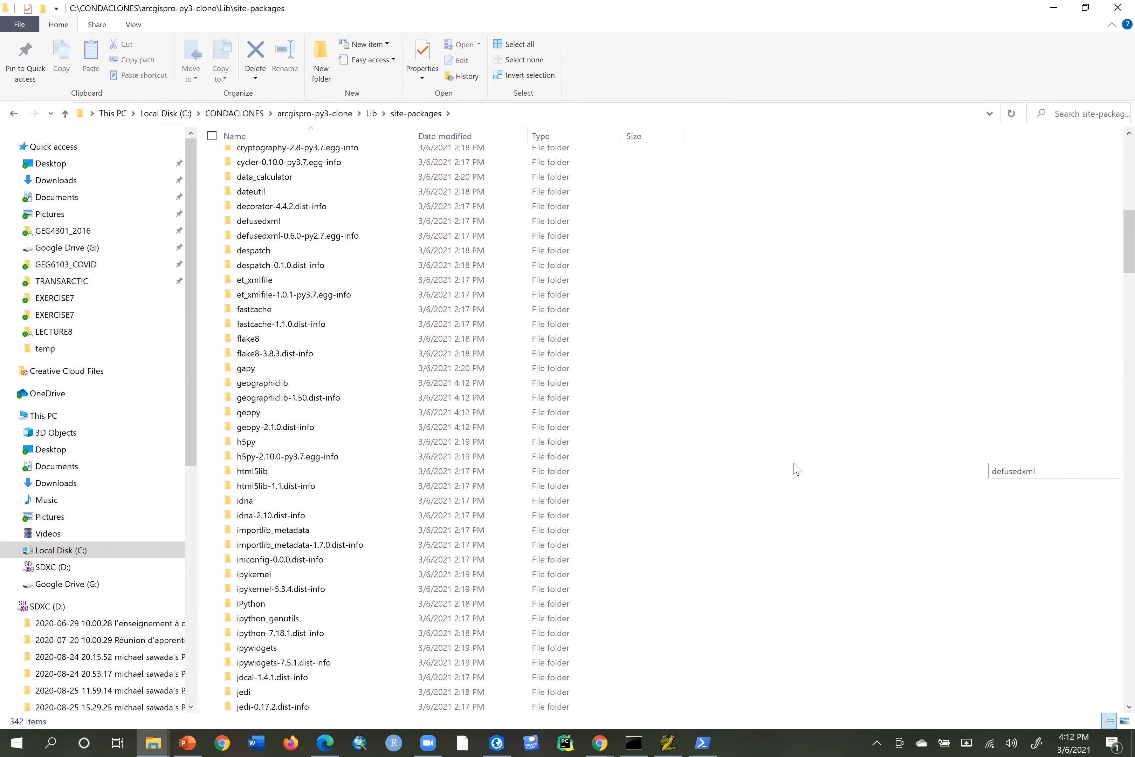
click(298, 385)
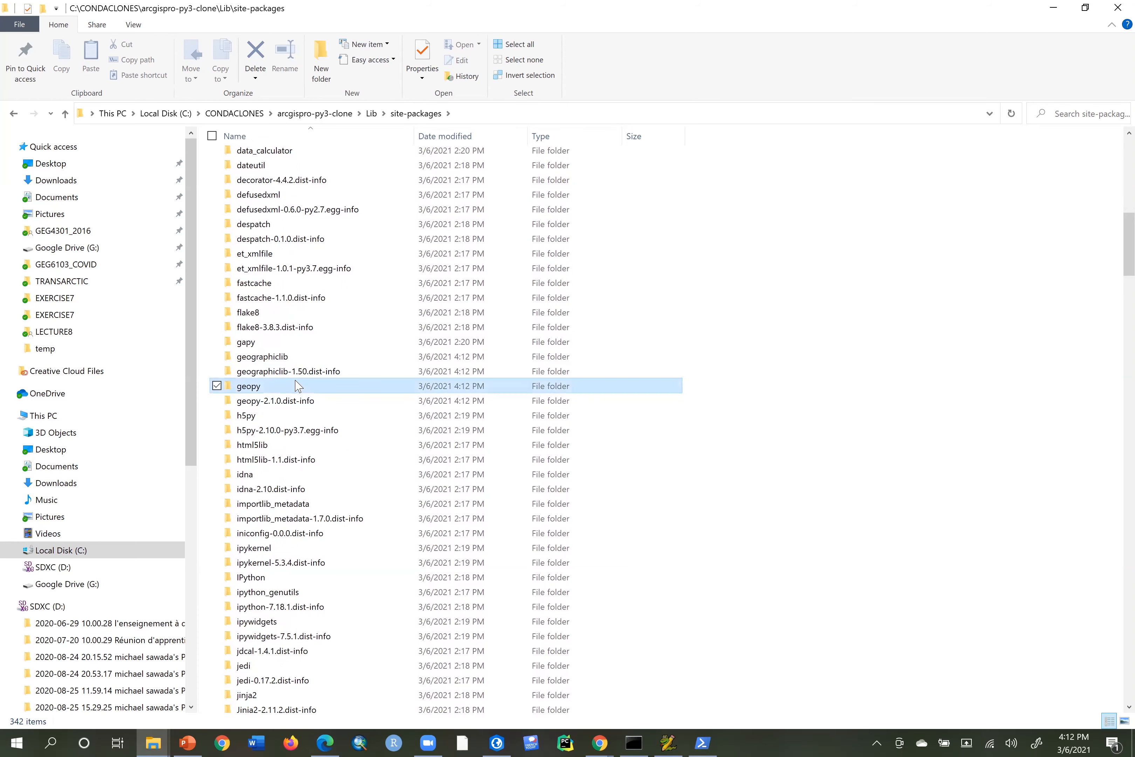
click(294, 401)
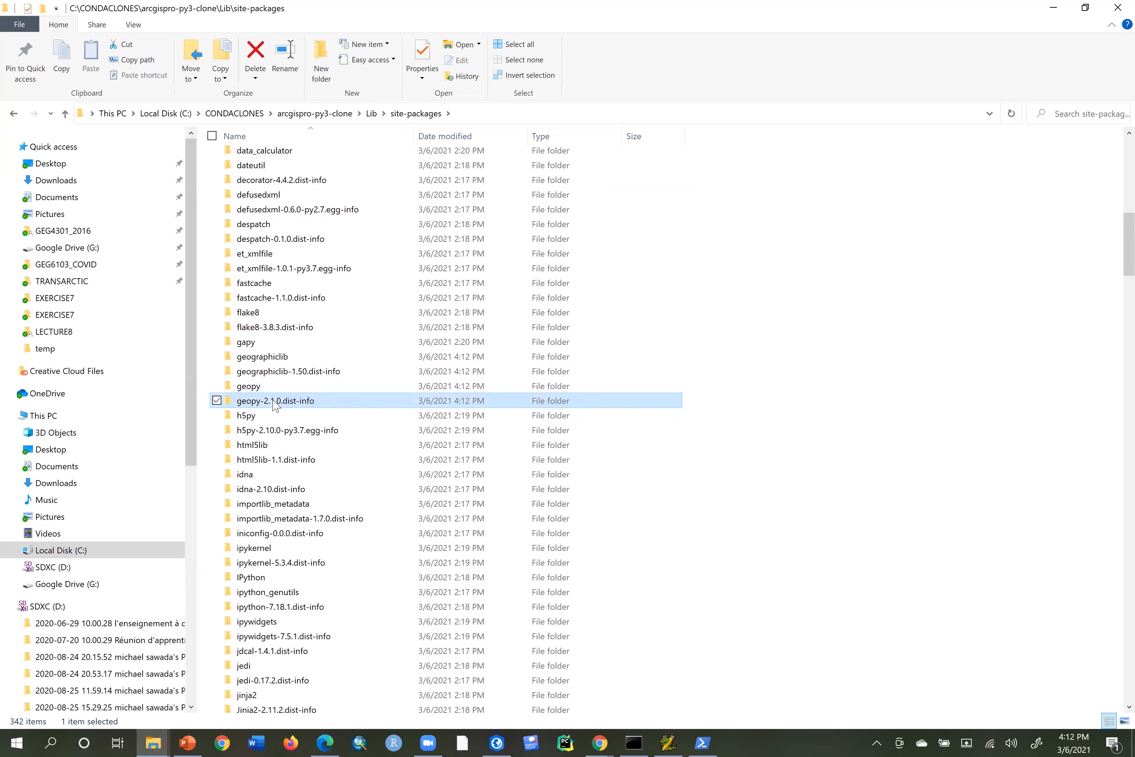
click(908, 463)
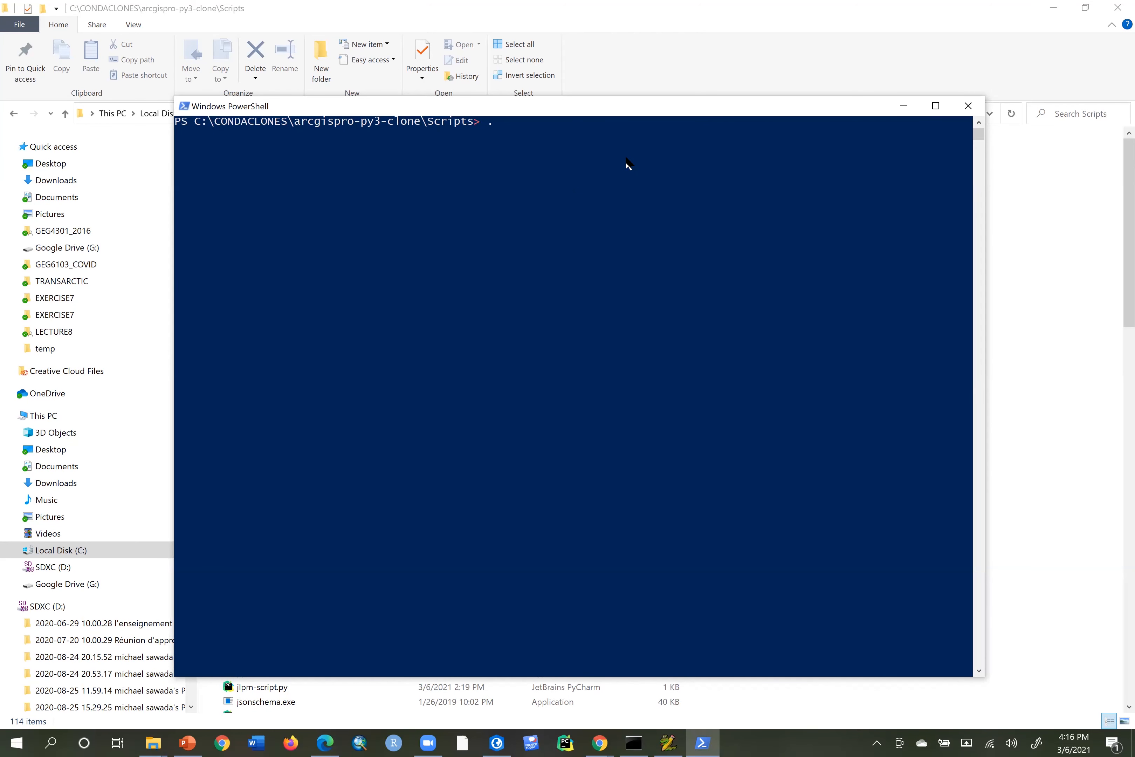
Install the Walk Score package from the Scripts folder with ./pip install walkscore-api.
text(/pip install walkscore-api)
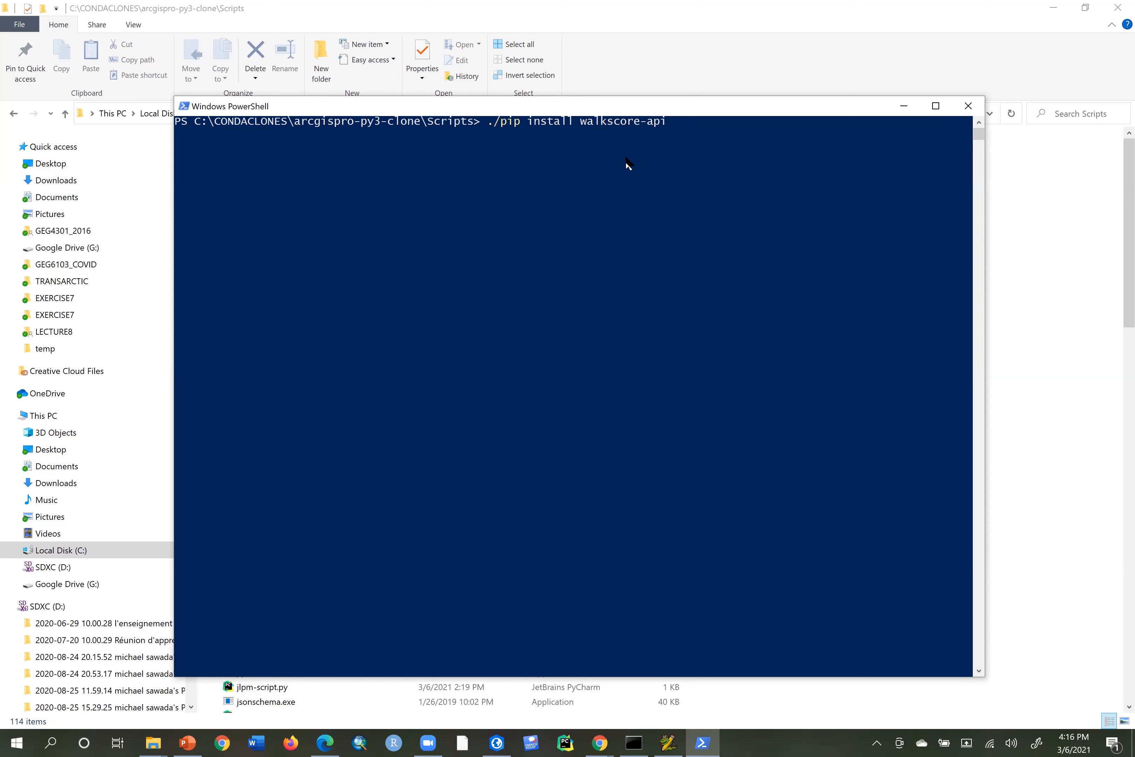
key(Return)
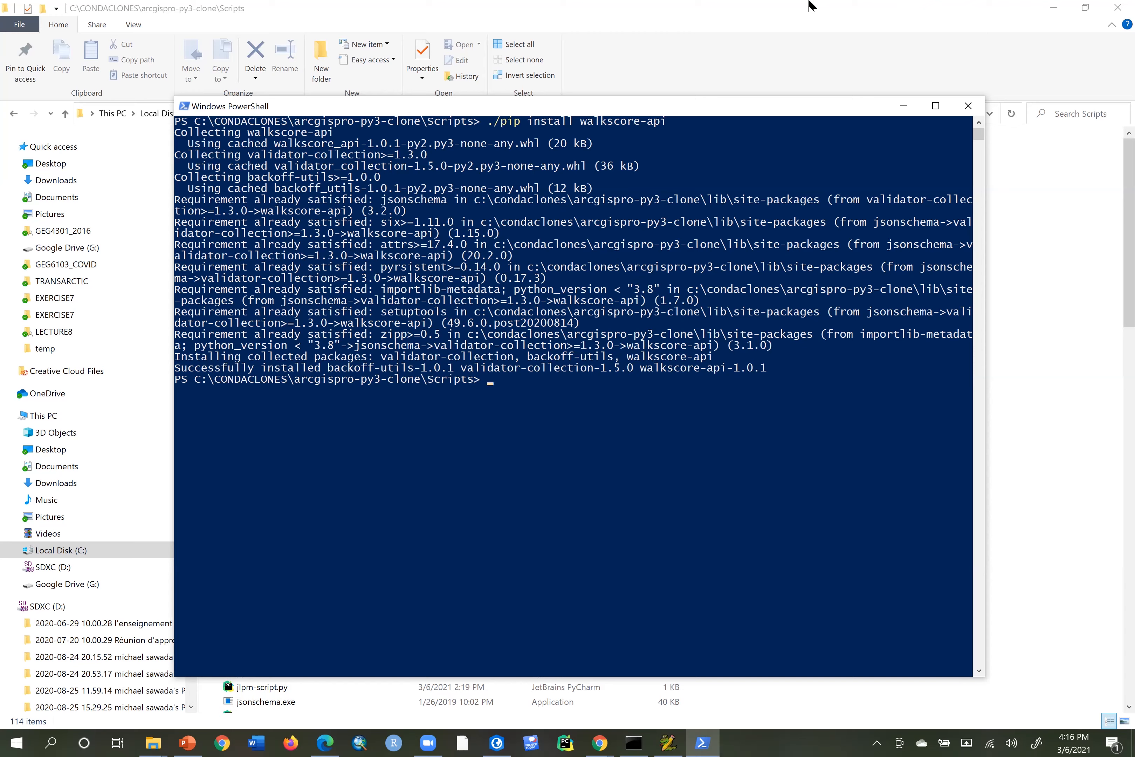
In File Explorer, reopen the clone's Lib\site-packages folder and select the walkscore and walkscore_api-1.0.1.dist-info folders.
click(715, 8)
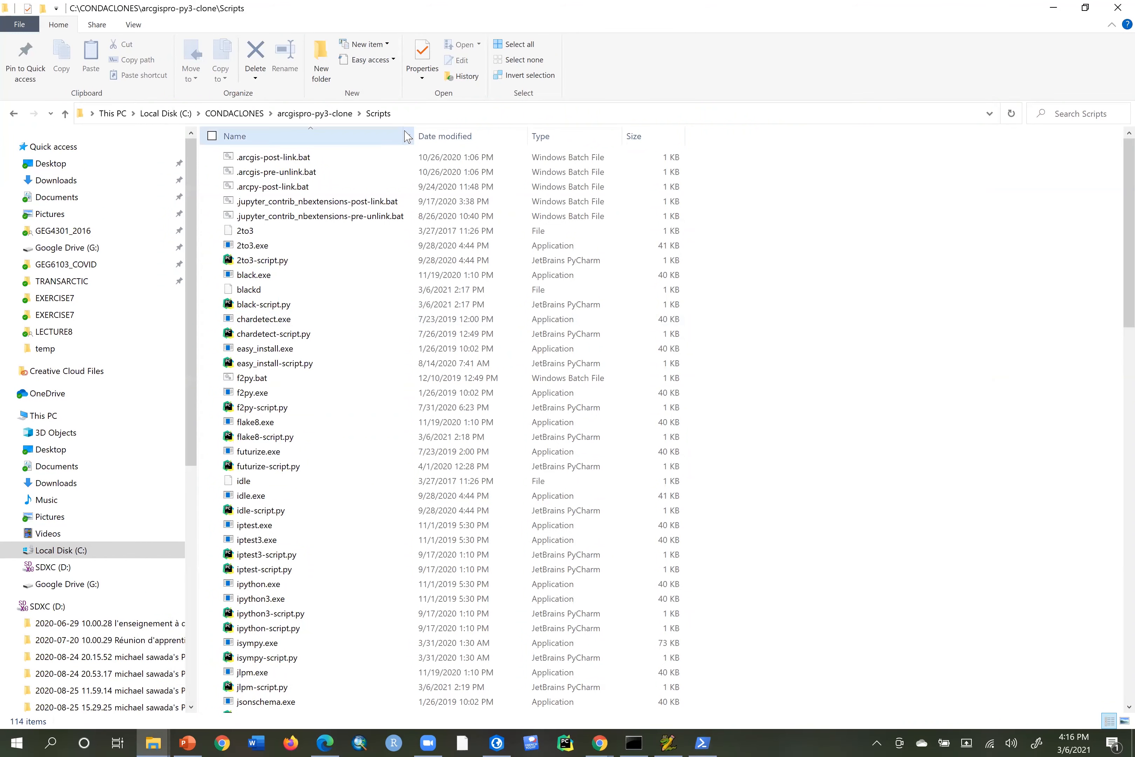
click(322, 115)
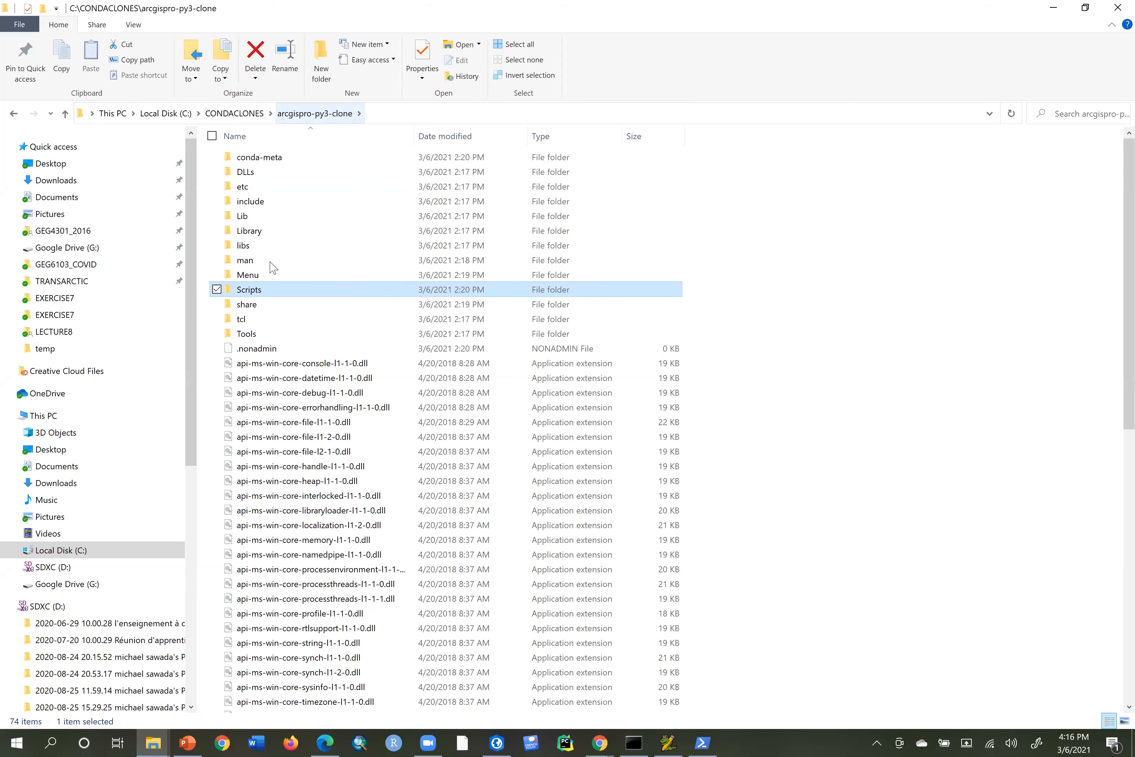
click(256, 220)
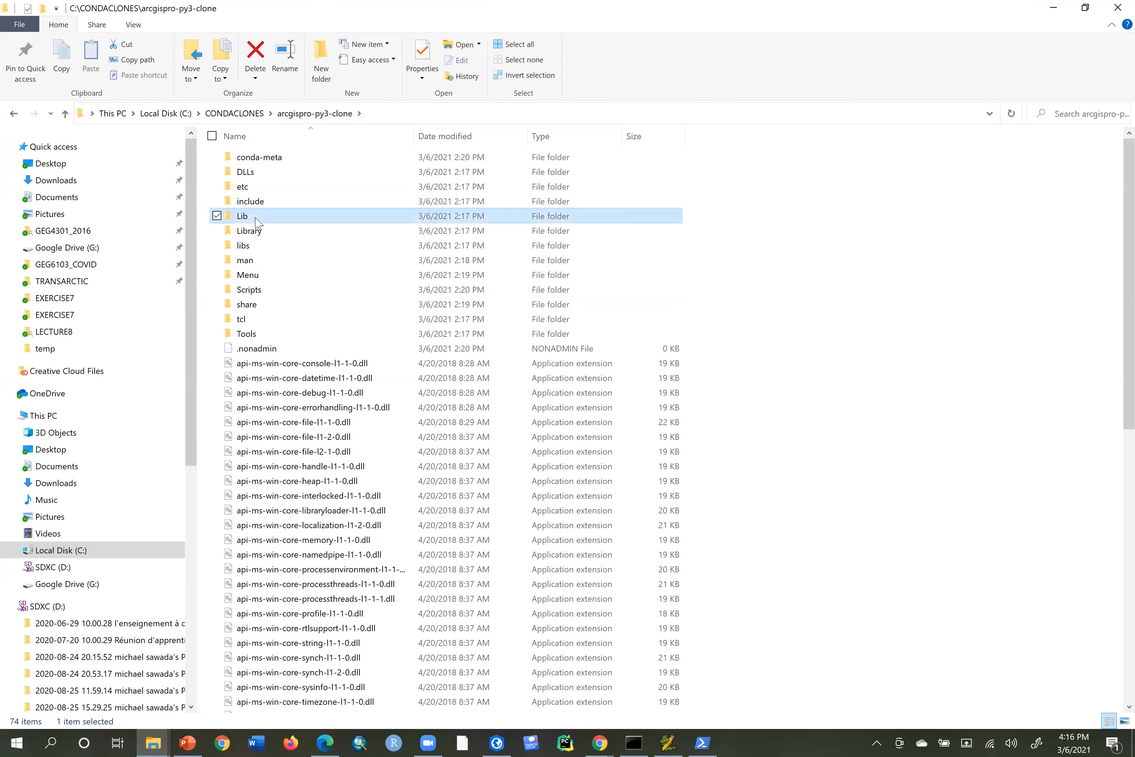
double_click(255, 219)
double_click(275, 470)
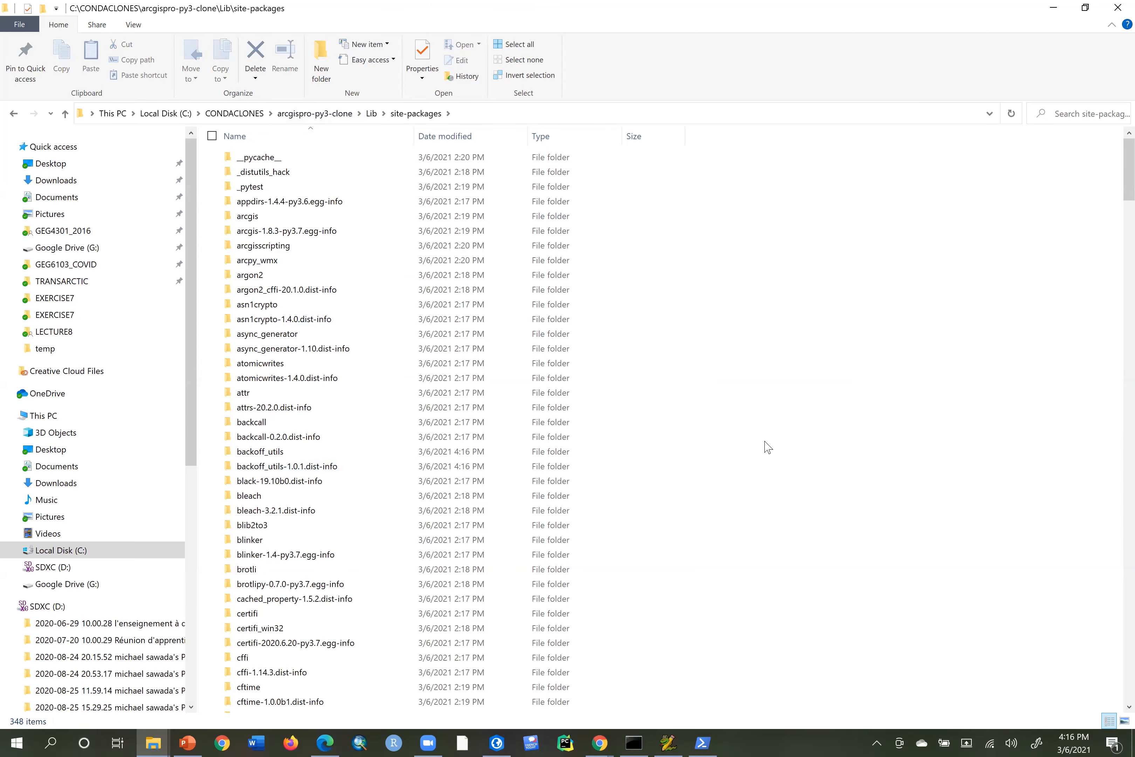
scroll(767, 447, down, 20)
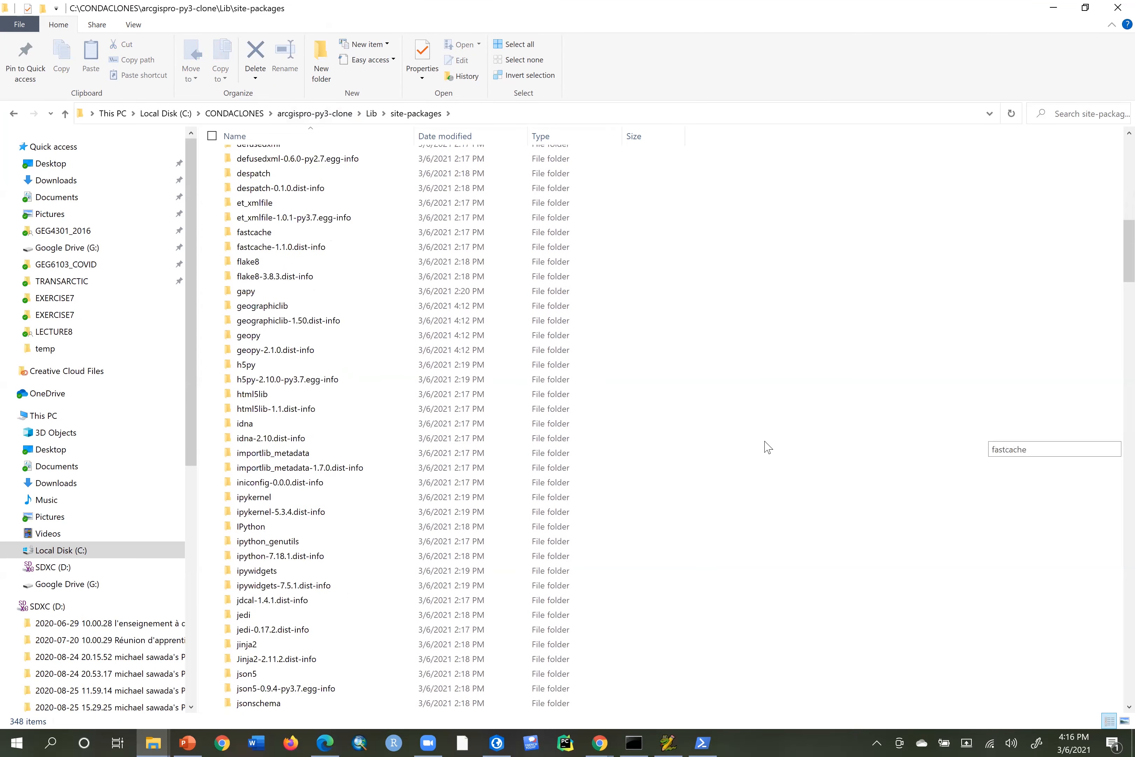
scroll(767, 447, down, 18)
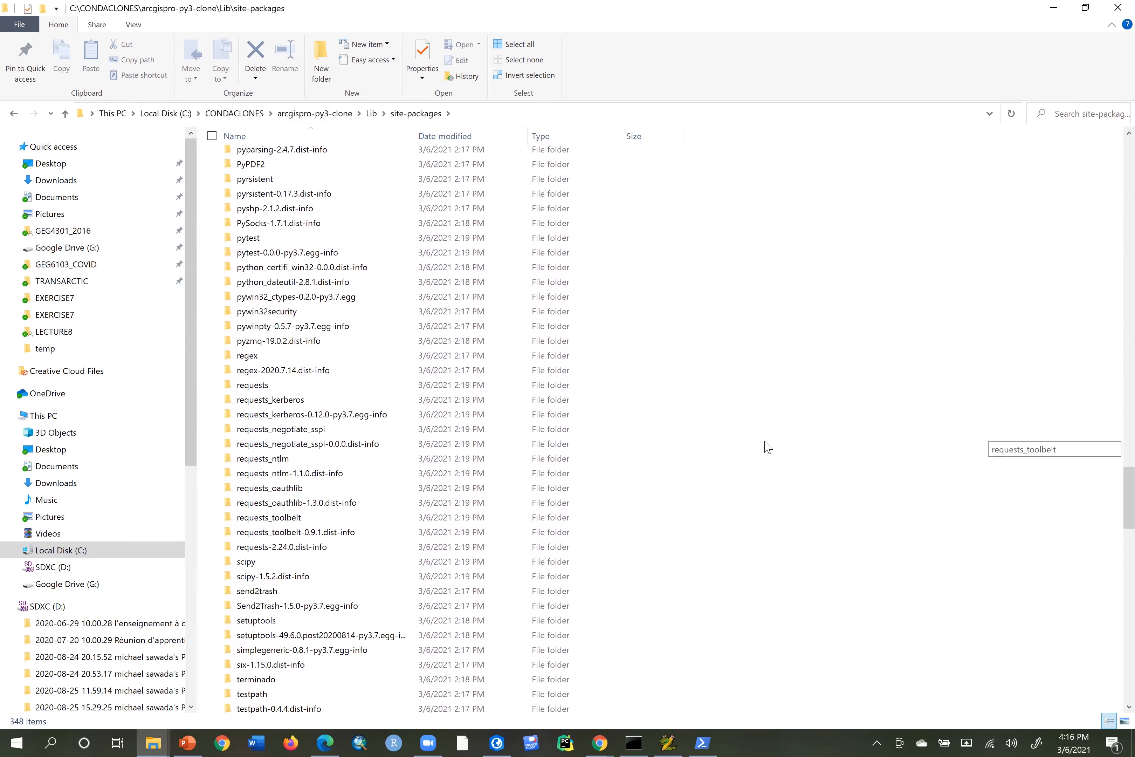
scroll(767, 446, down, 9)
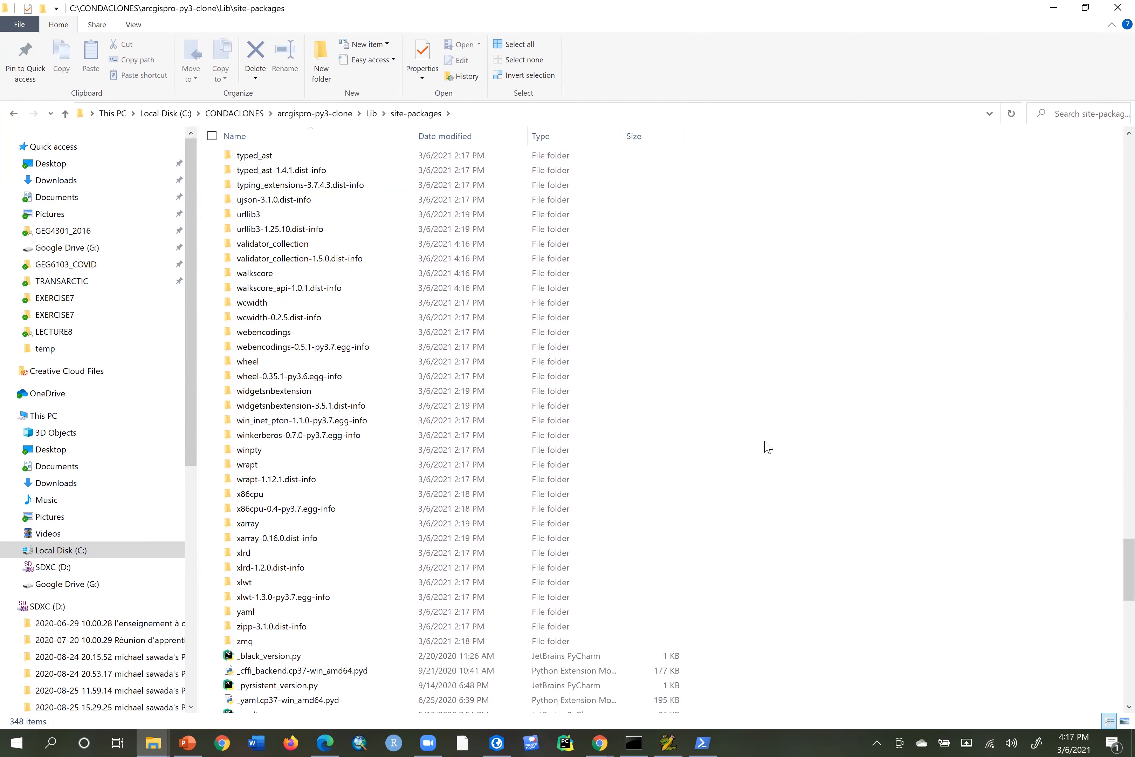
click(267, 275)
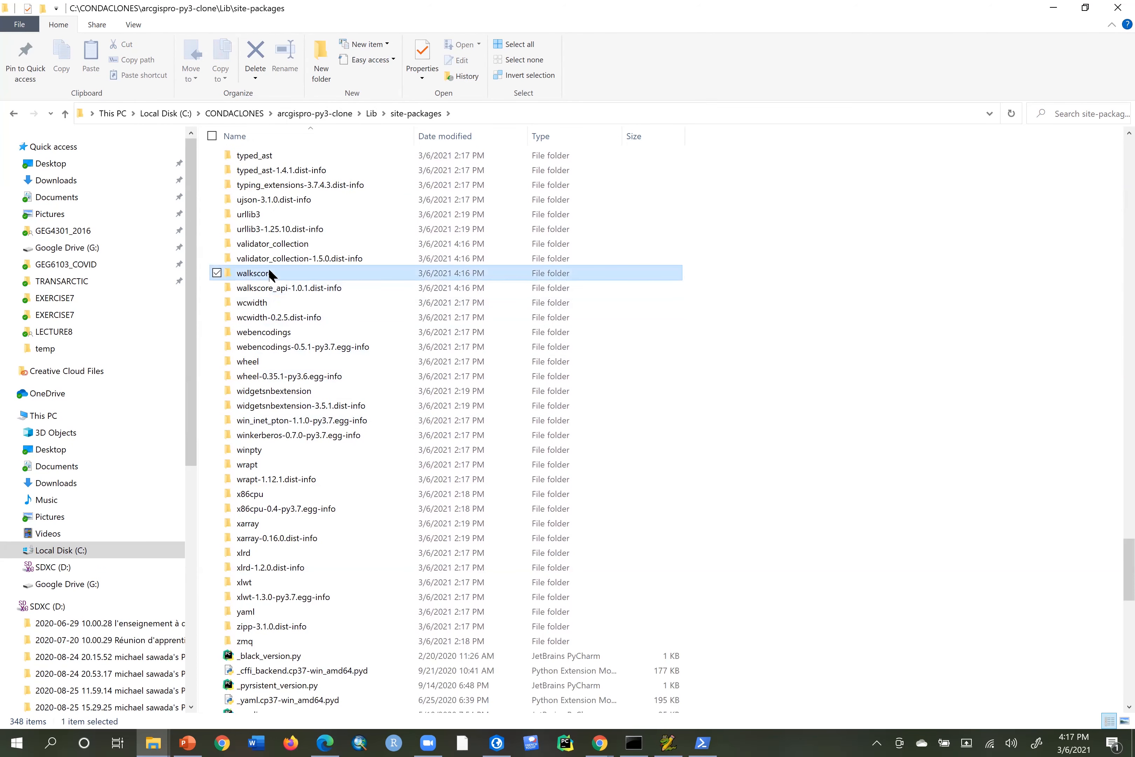
ctrl+click(270, 286)
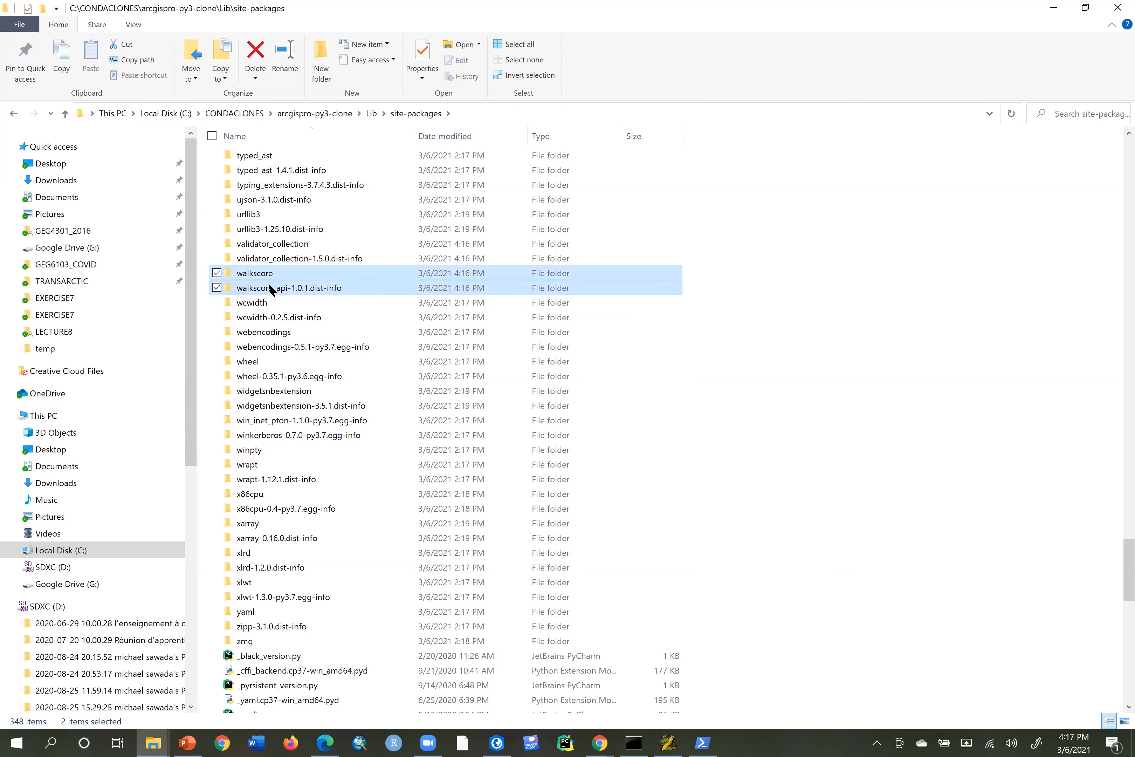
In PyScripter, add import walkscore and import geopy below import arcpy in module1, and run the script.
click(671, 741)
click(368, 78)
key(Return)
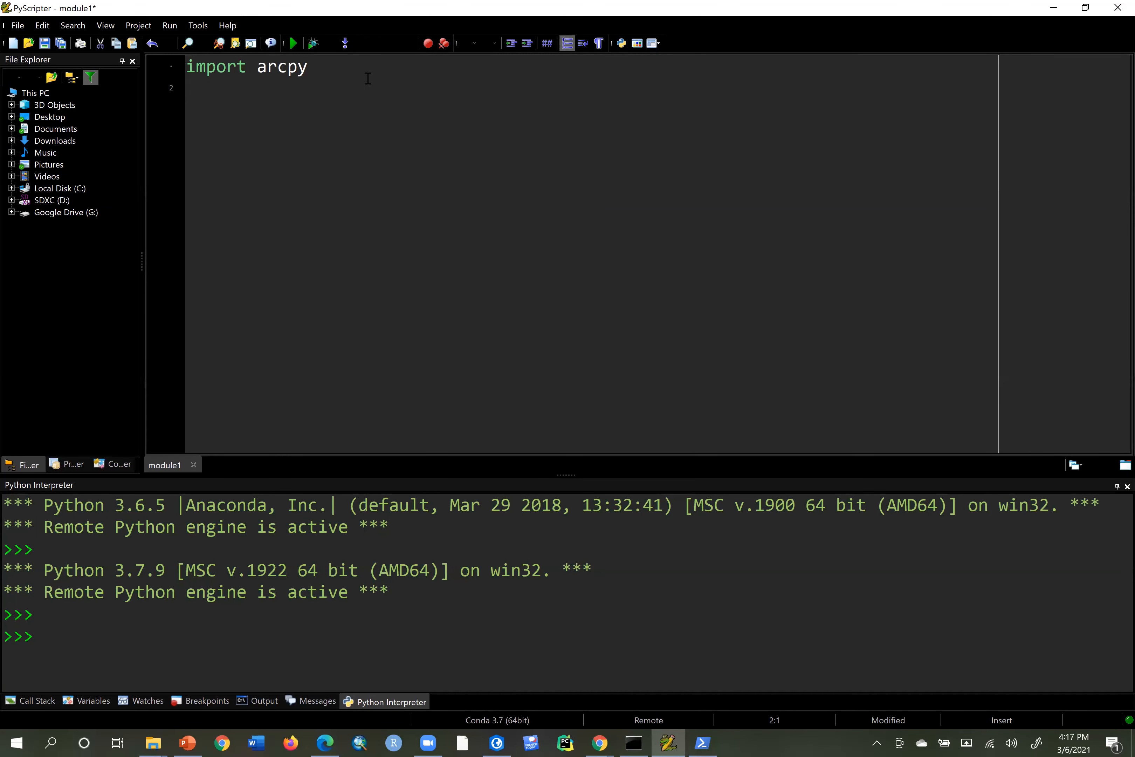
text(import walkscore)
key(Return)
text(import geo)
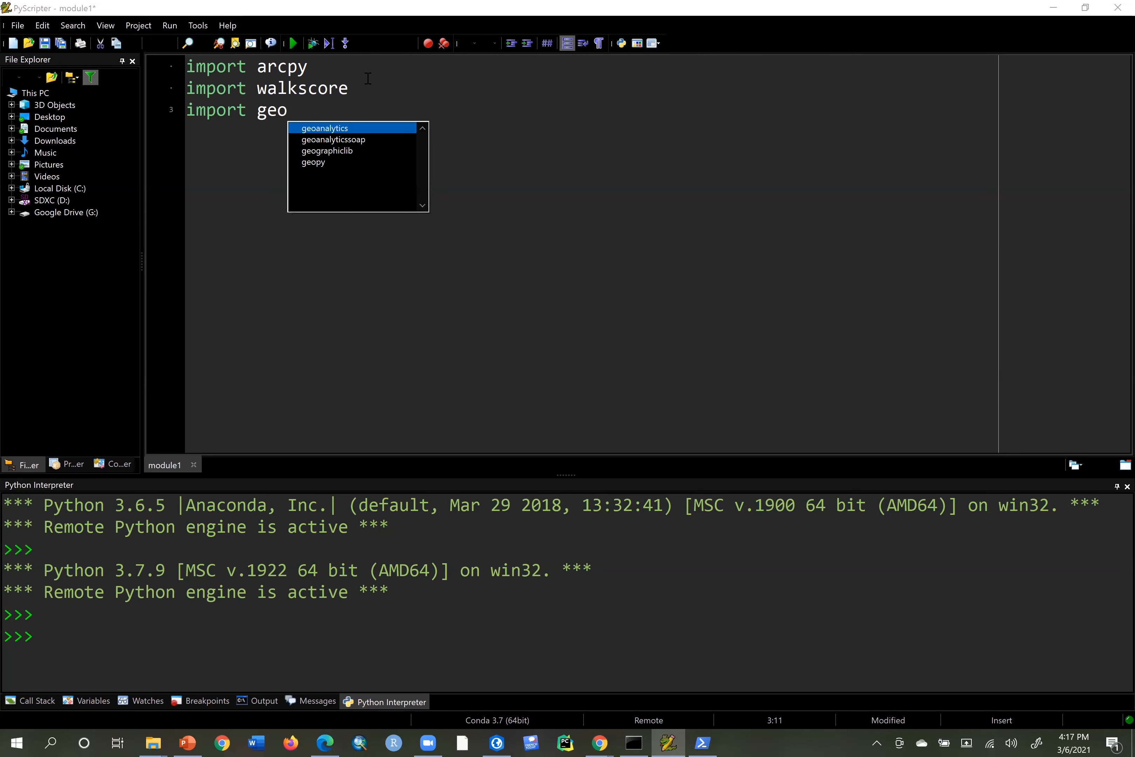
key(Down)
key(Down)
key(Down)
key(Return)
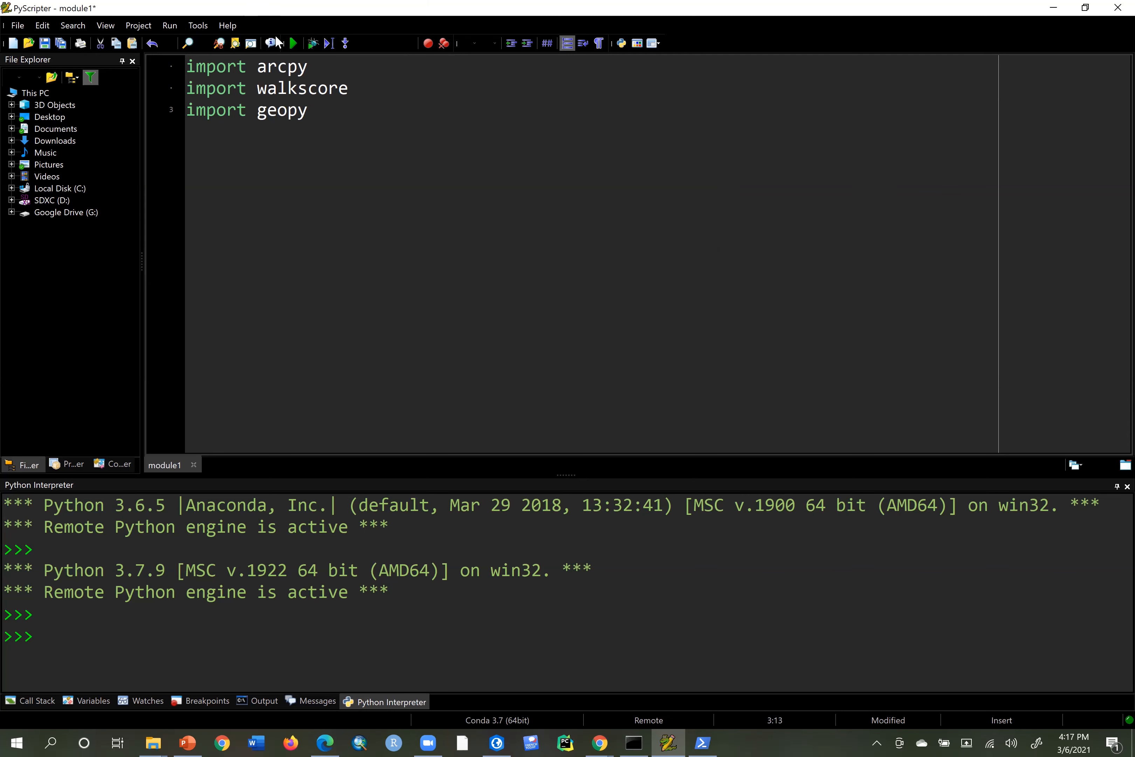
click(293, 43)
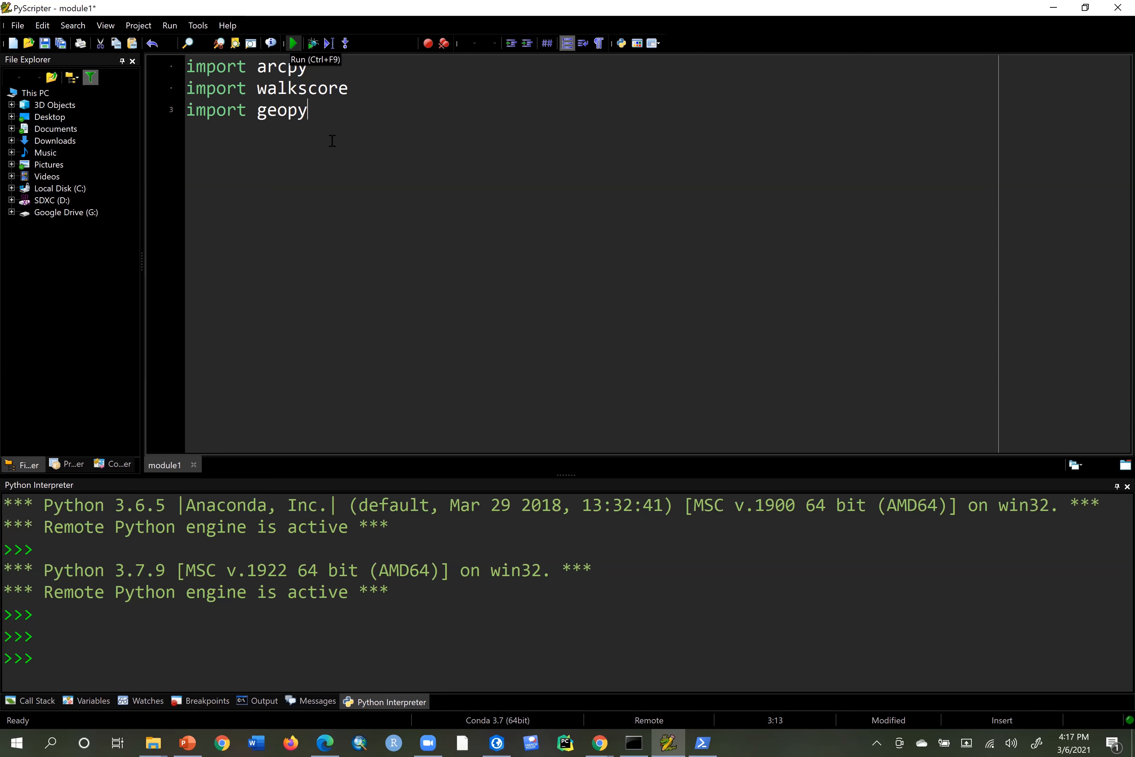
Switch to ArcGIS Pro and open the Python window for the untitled project.
click(510, 741)
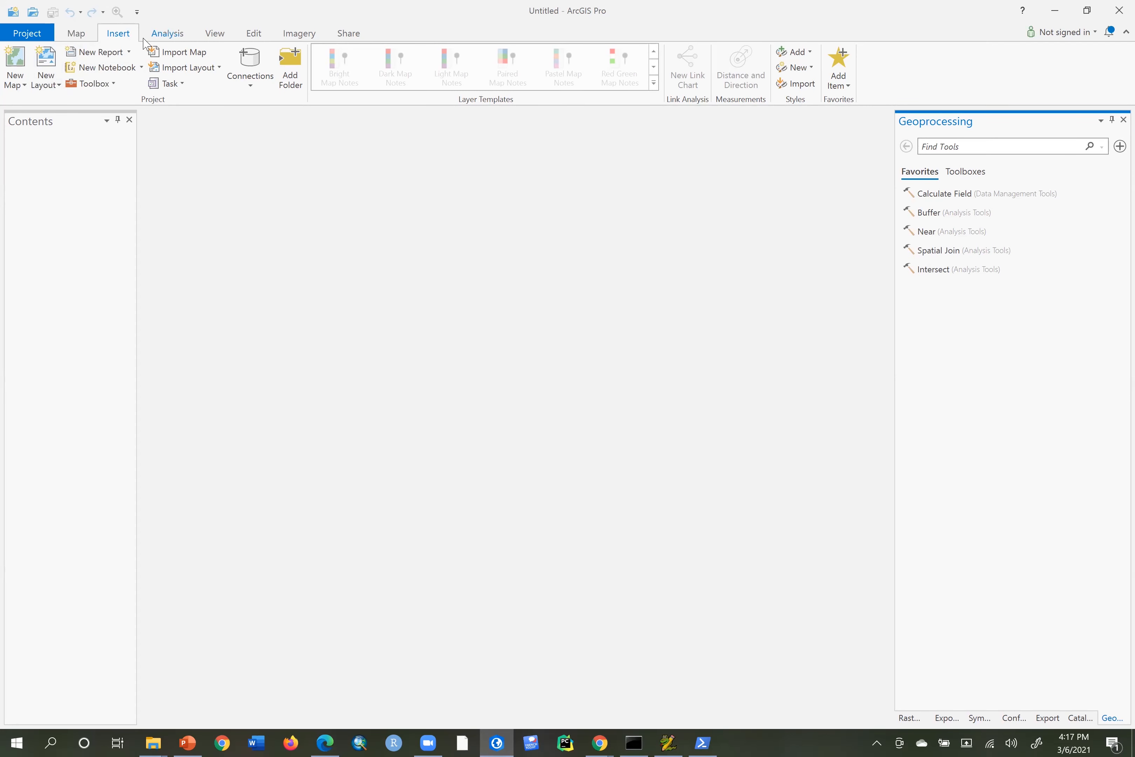
click(165, 34)
click(82, 68)
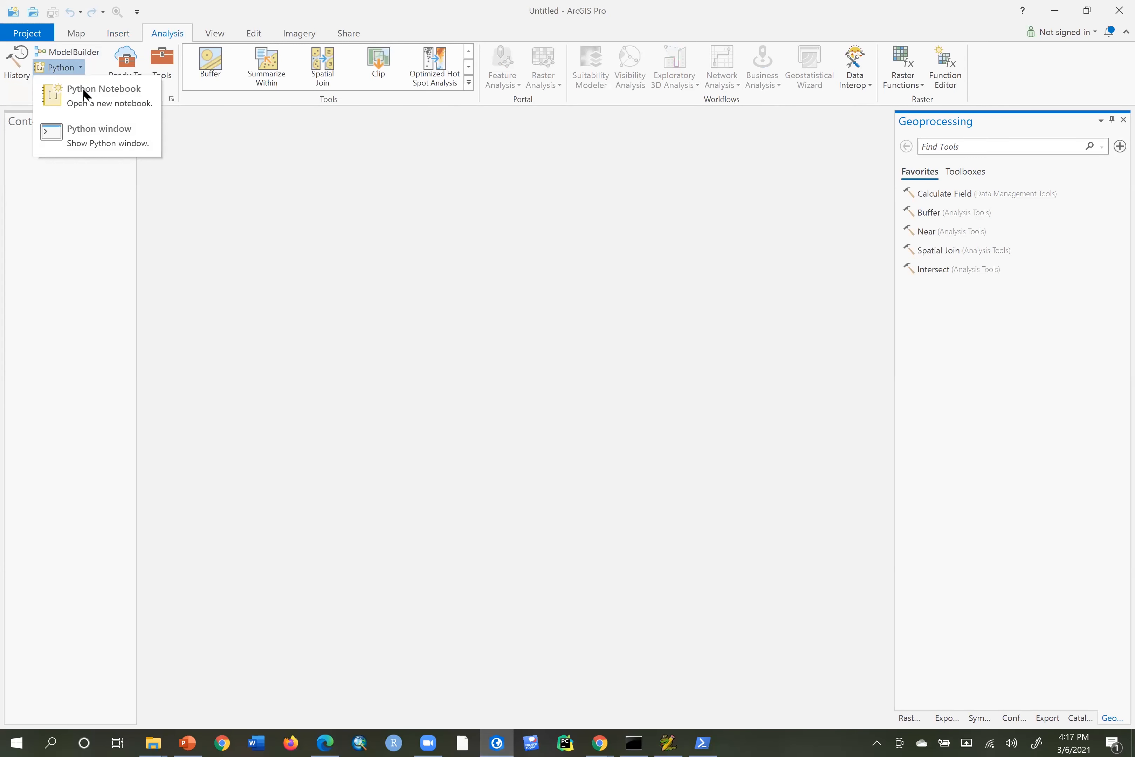
click(90, 129)
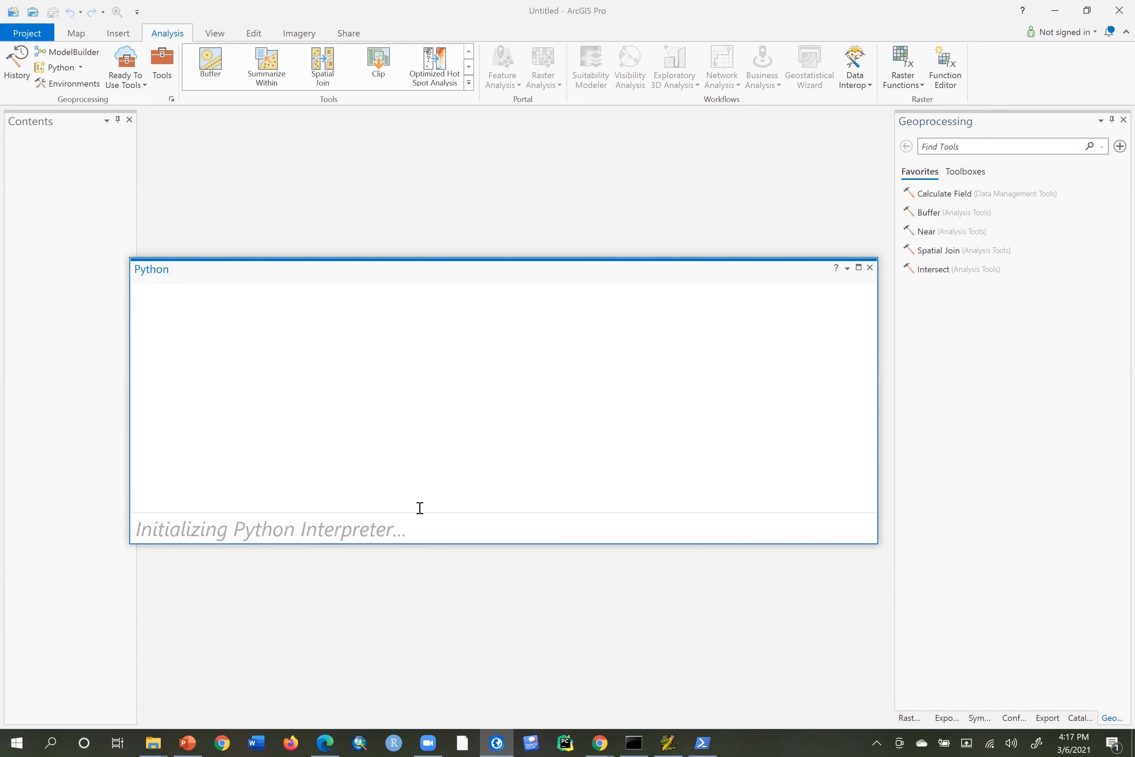
Execute import walkscore and import geopy in the Python window.
click(415, 526)
text(impor)
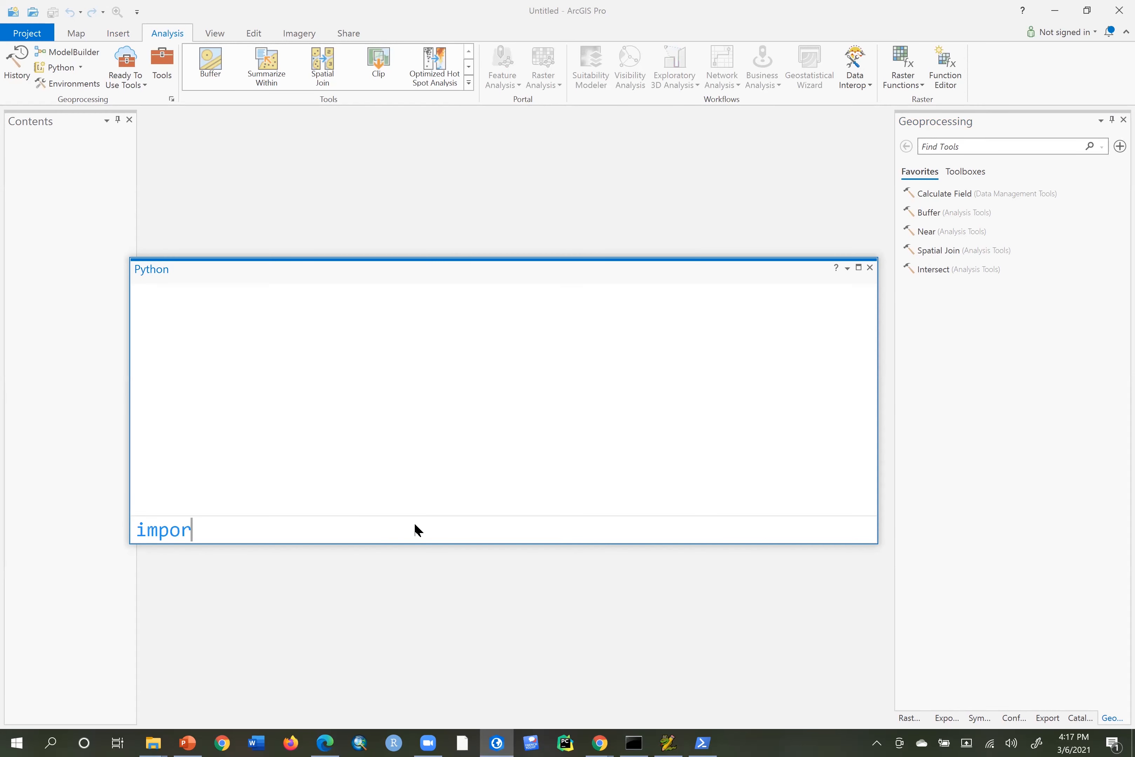
text(t walkscore)
key(Return)
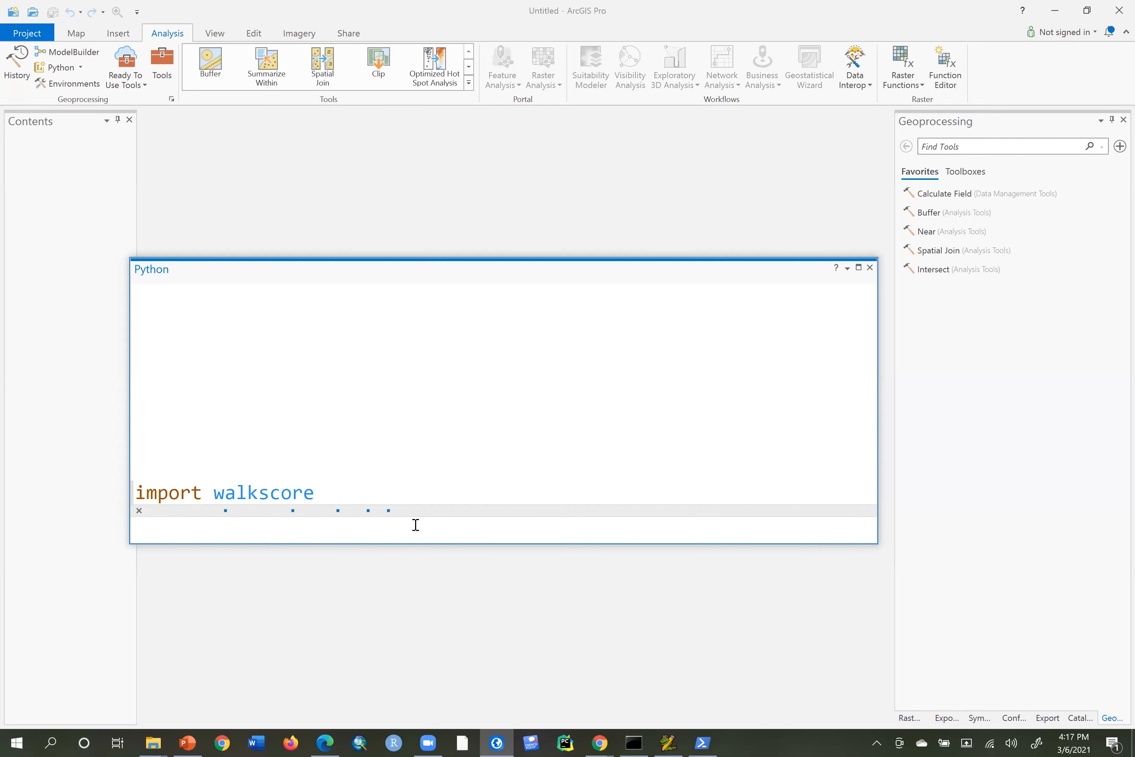
text(i)
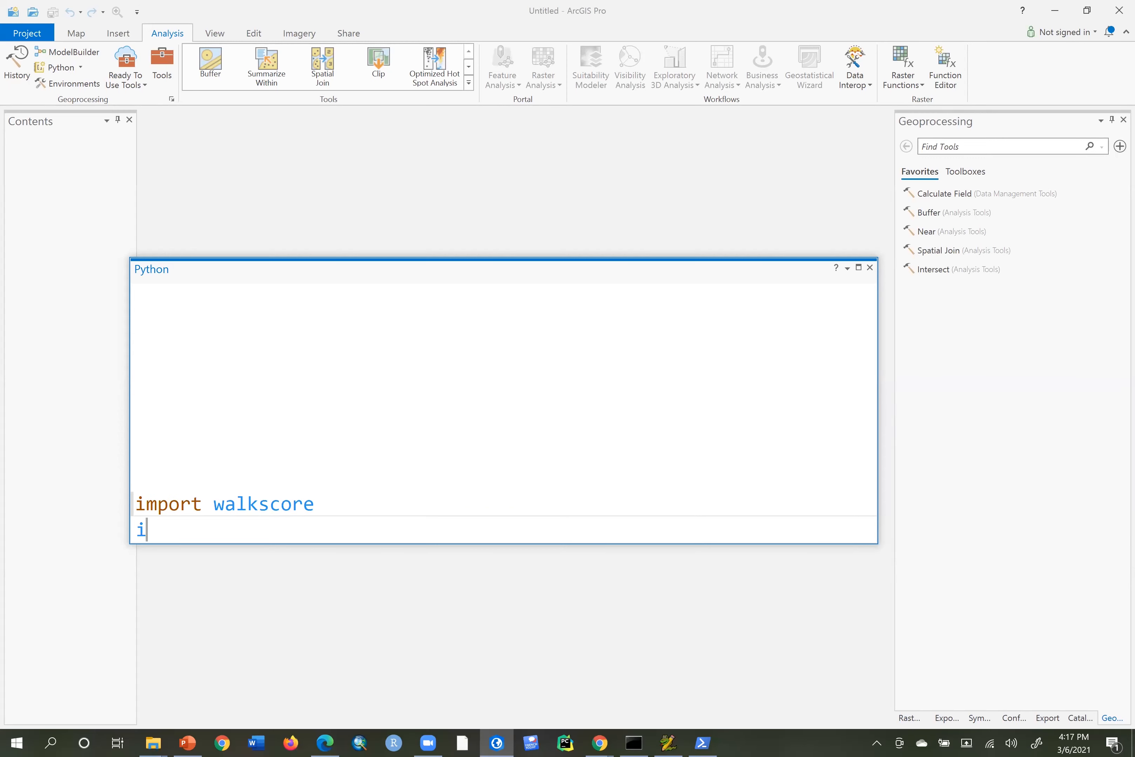
text(mport geopy)
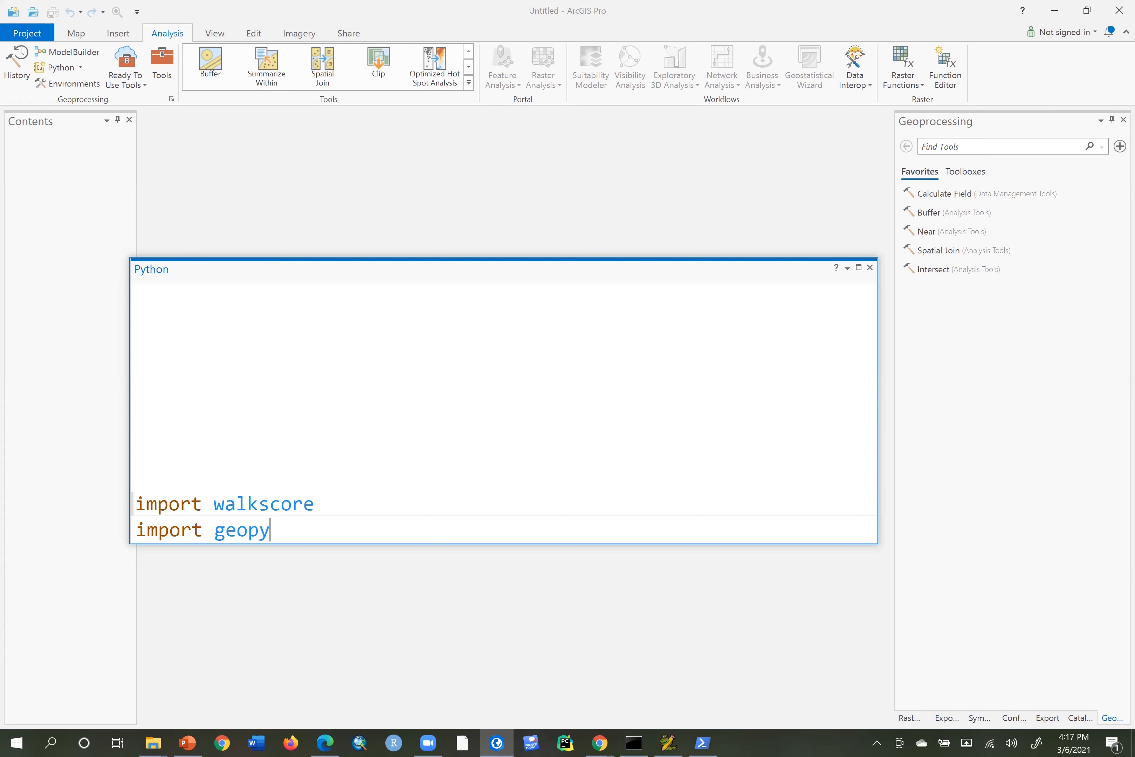
key(Return)
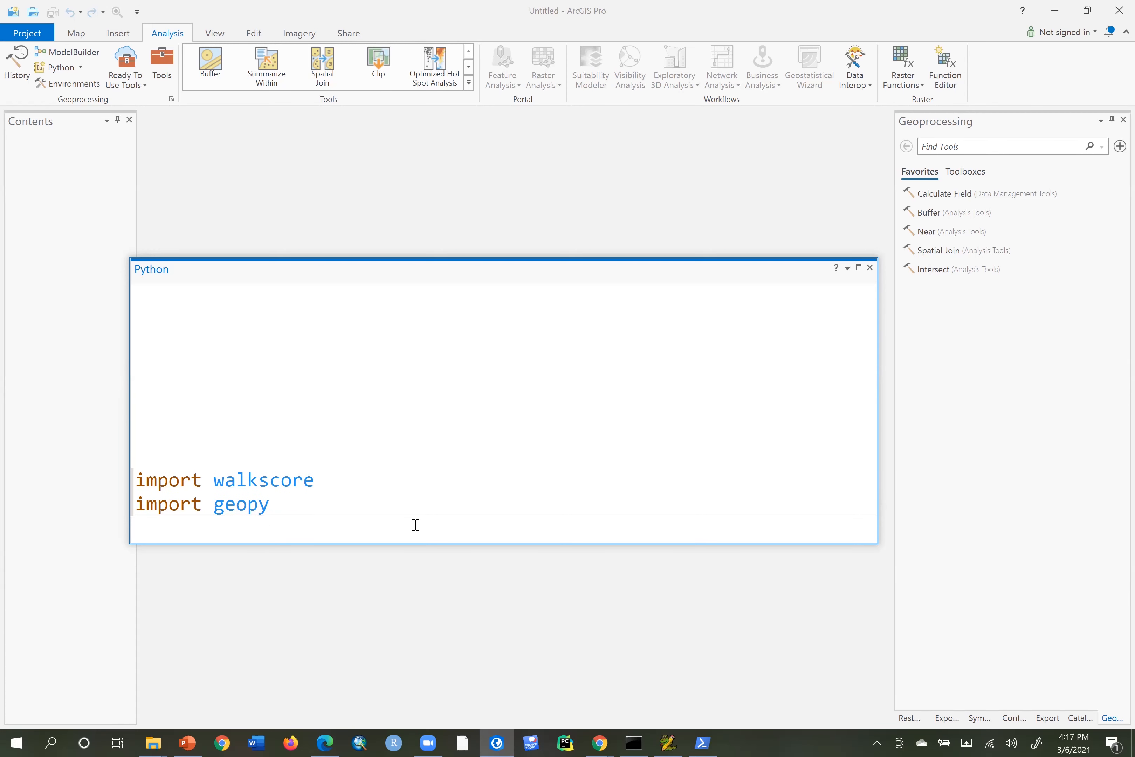
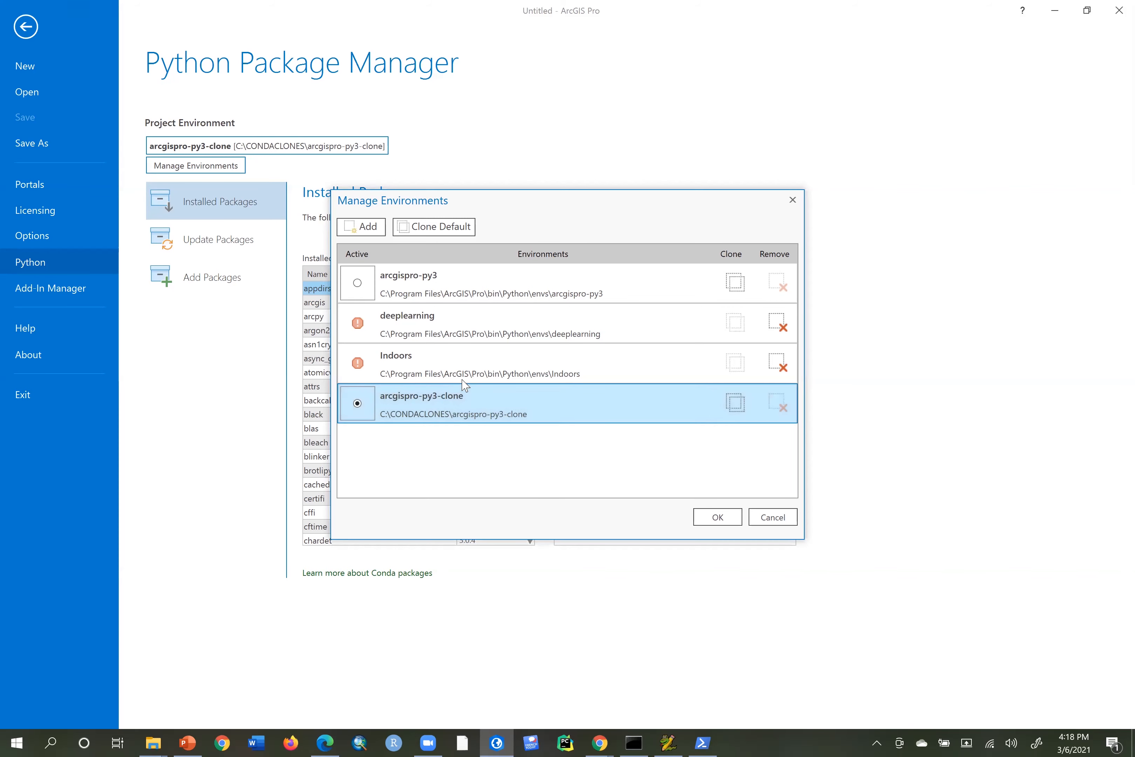
In the environment manager, make the default arcgispro-py3 environment active and accept the change.
click(762, 525)
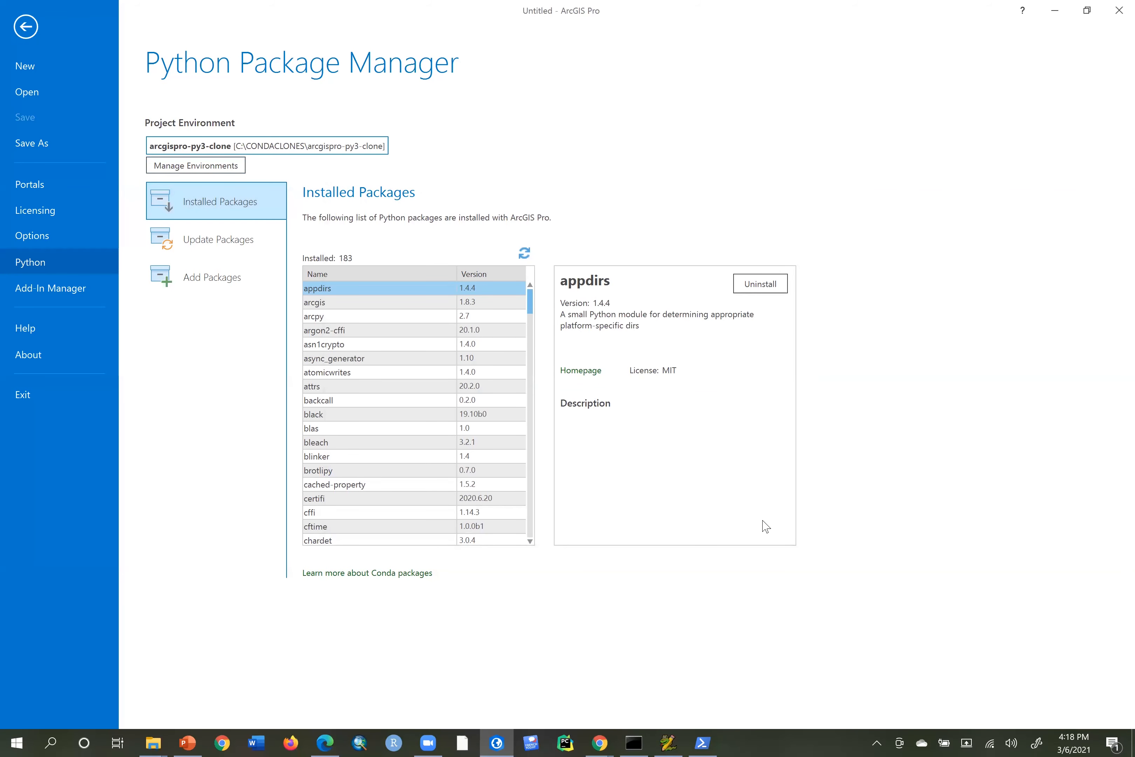
click(207, 170)
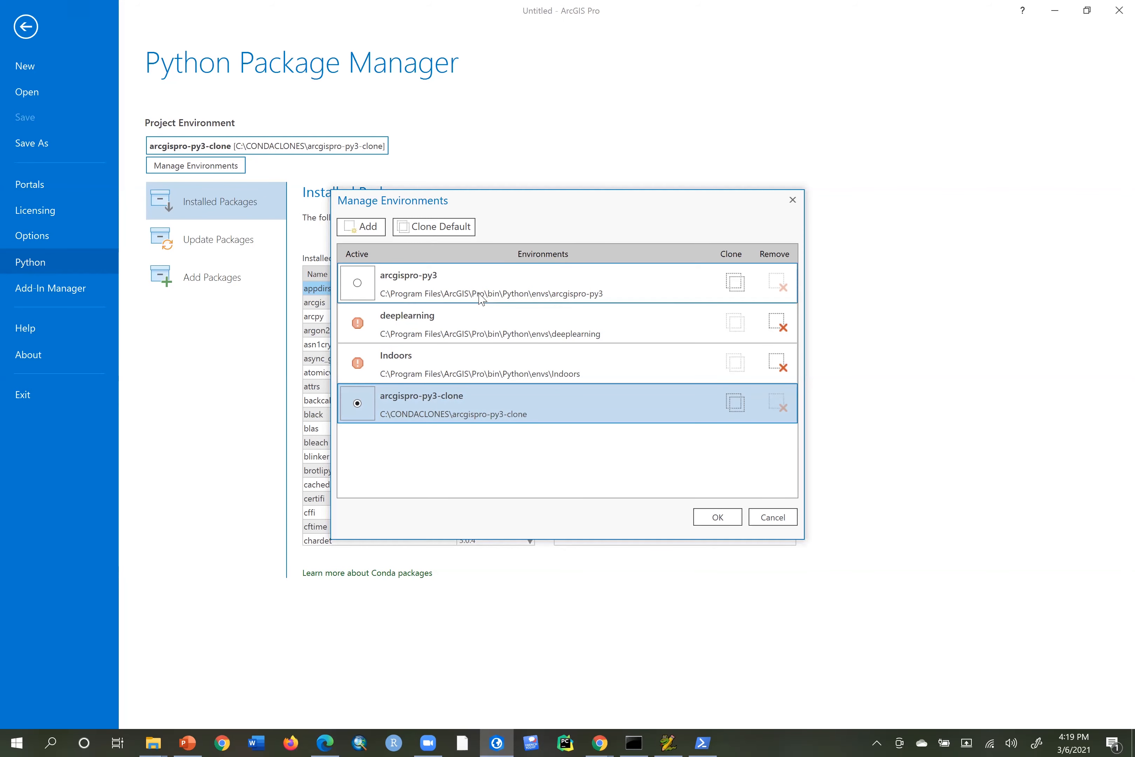
click(465, 296)
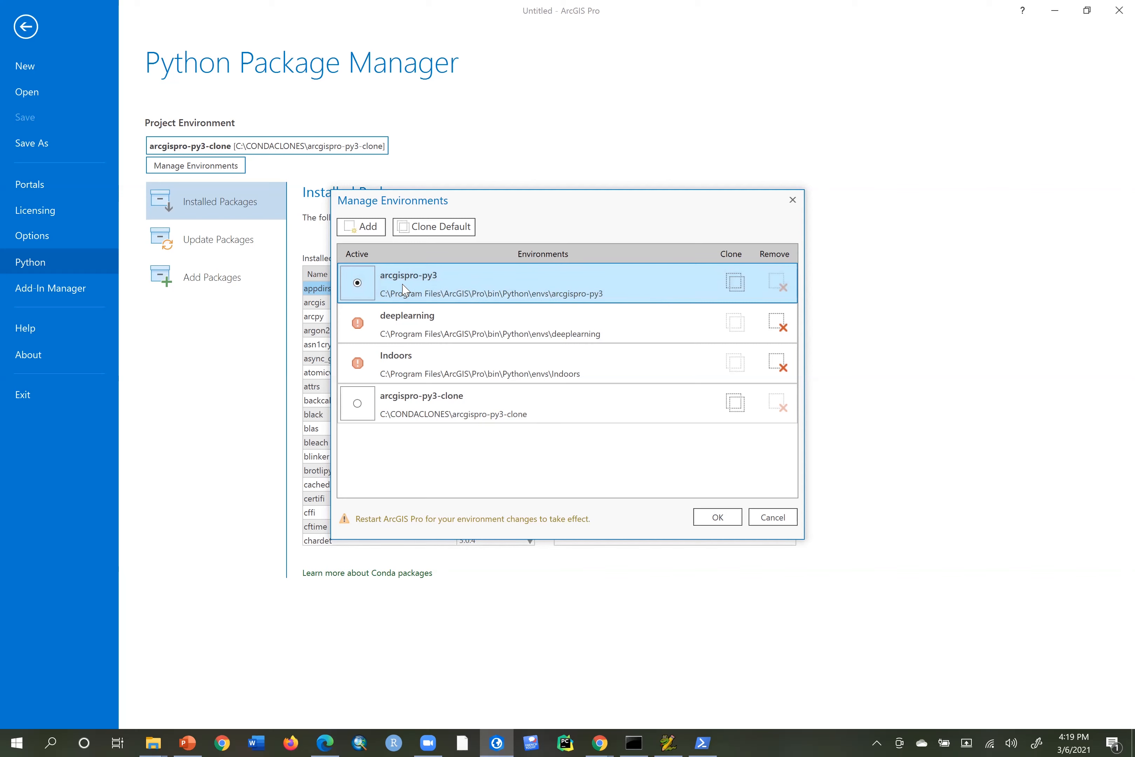
click(721, 517)
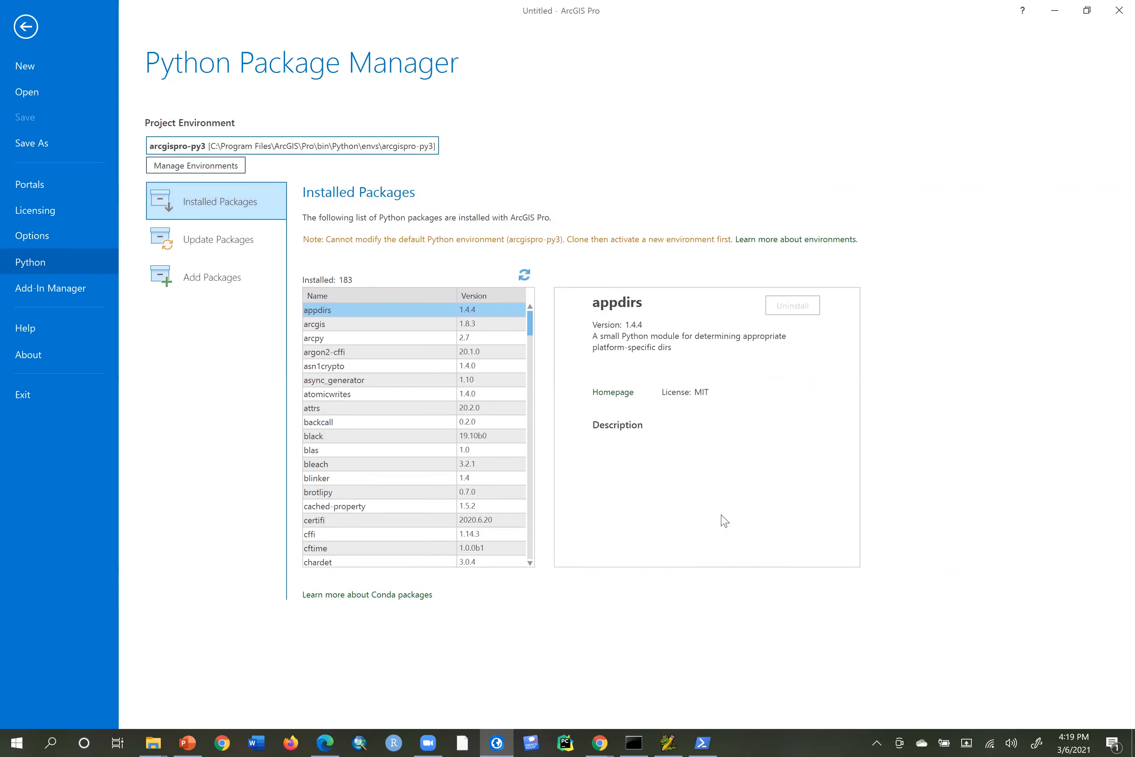
Close ArcGIS Pro and relaunch it as administrator.
click(1118, 10)
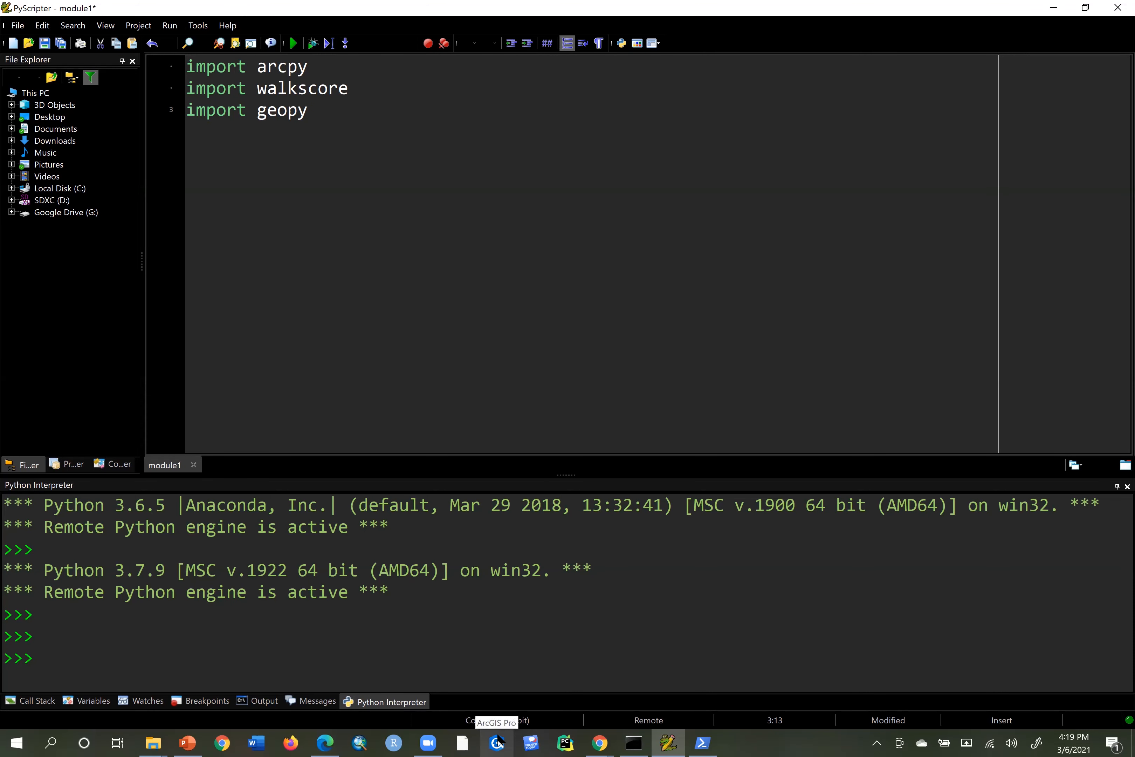
click(497, 740)
right_click(497, 741)
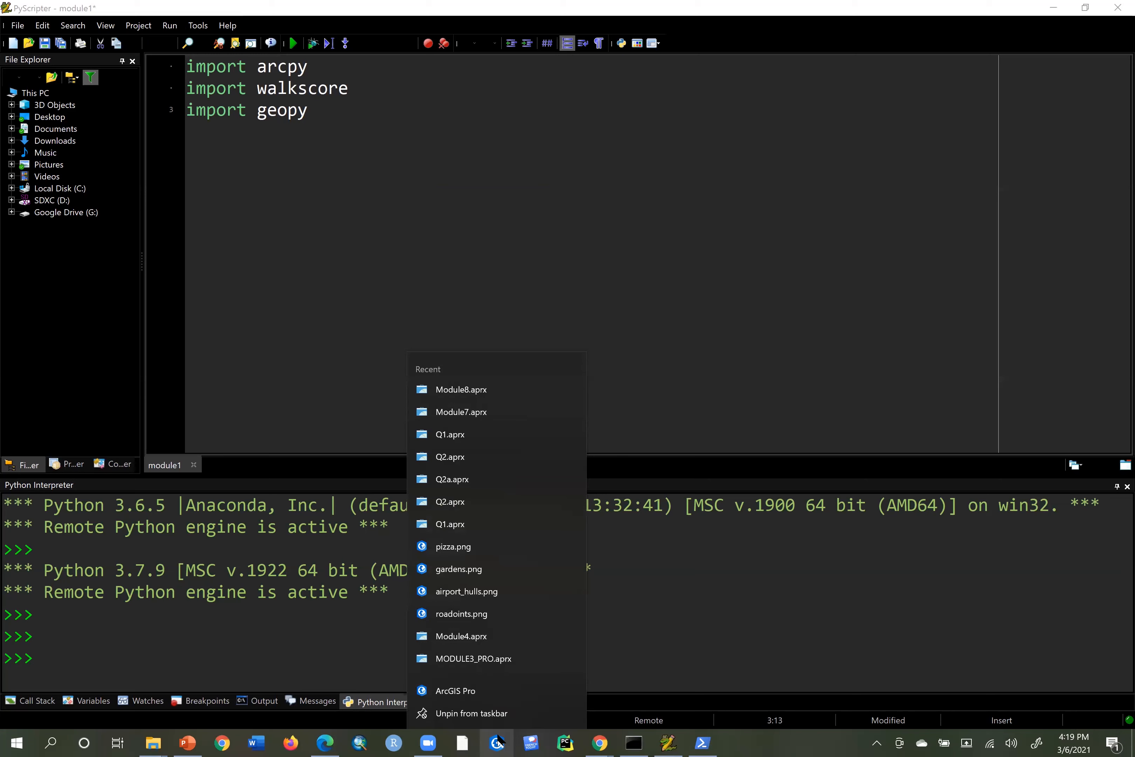
right_click(505, 688)
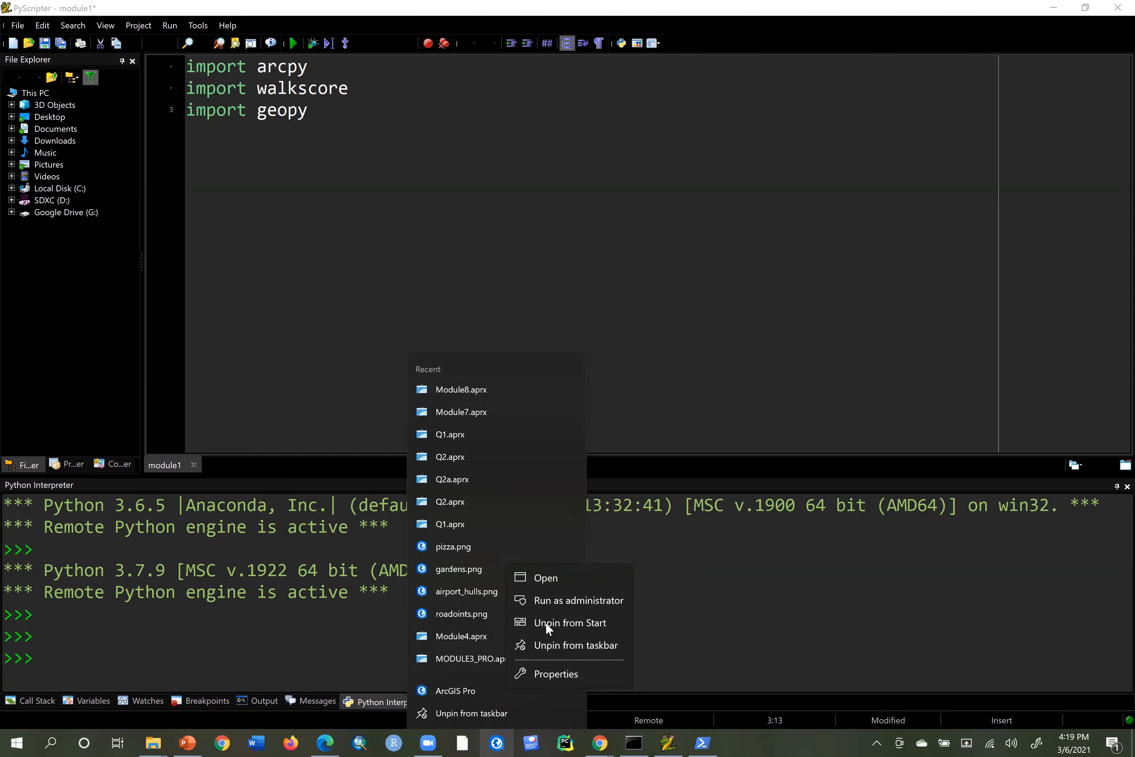
click(559, 601)
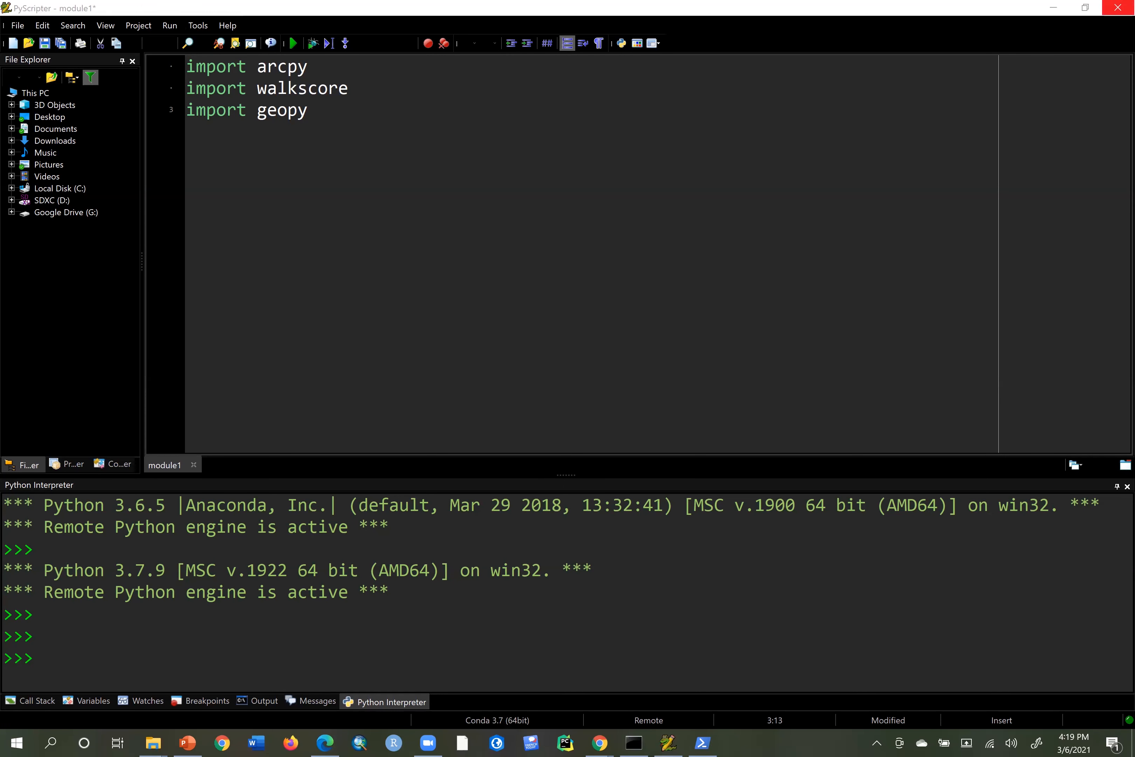
Close PyScripter without saving module1, and close the PowerShell and Python Command Prompt windows.
click(1118, 7)
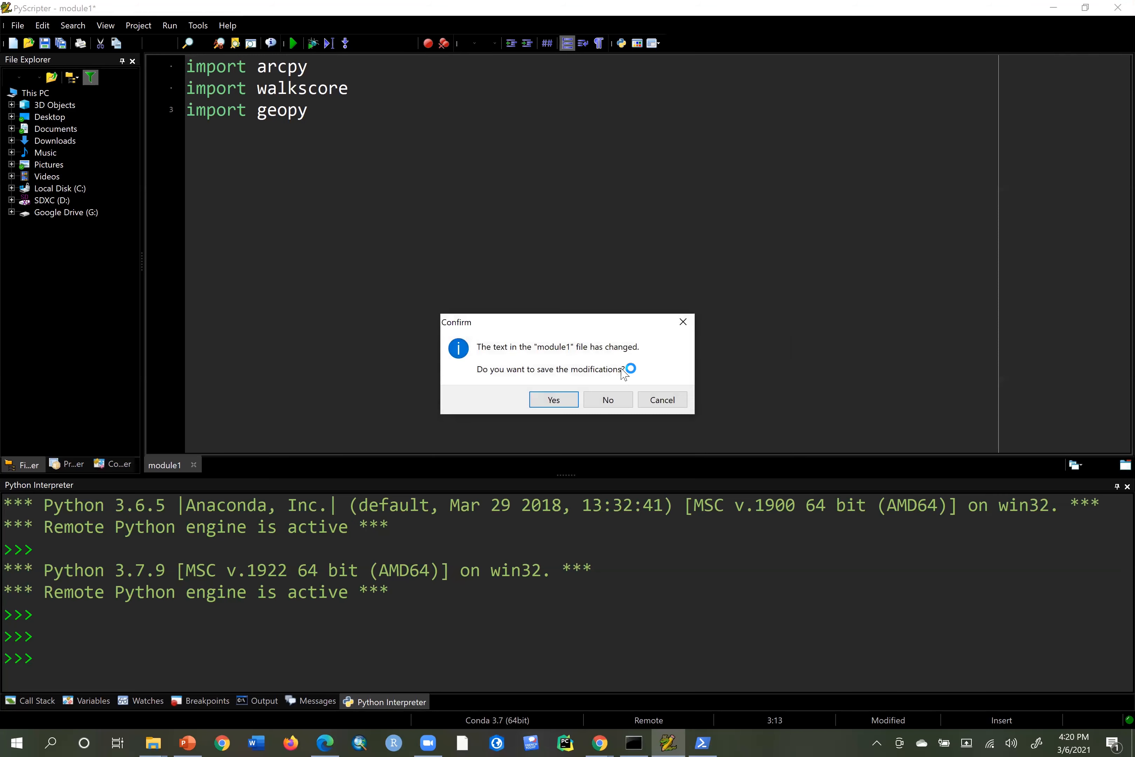
click(605, 401)
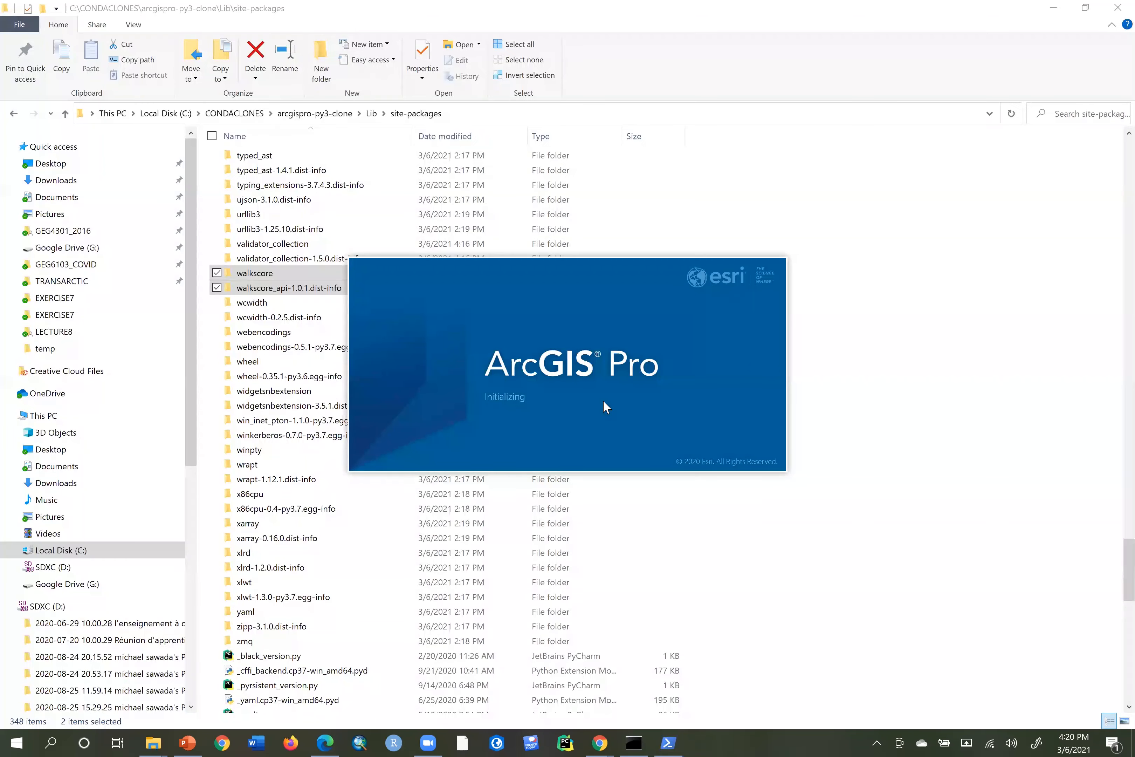
mouse_move(667, 742)
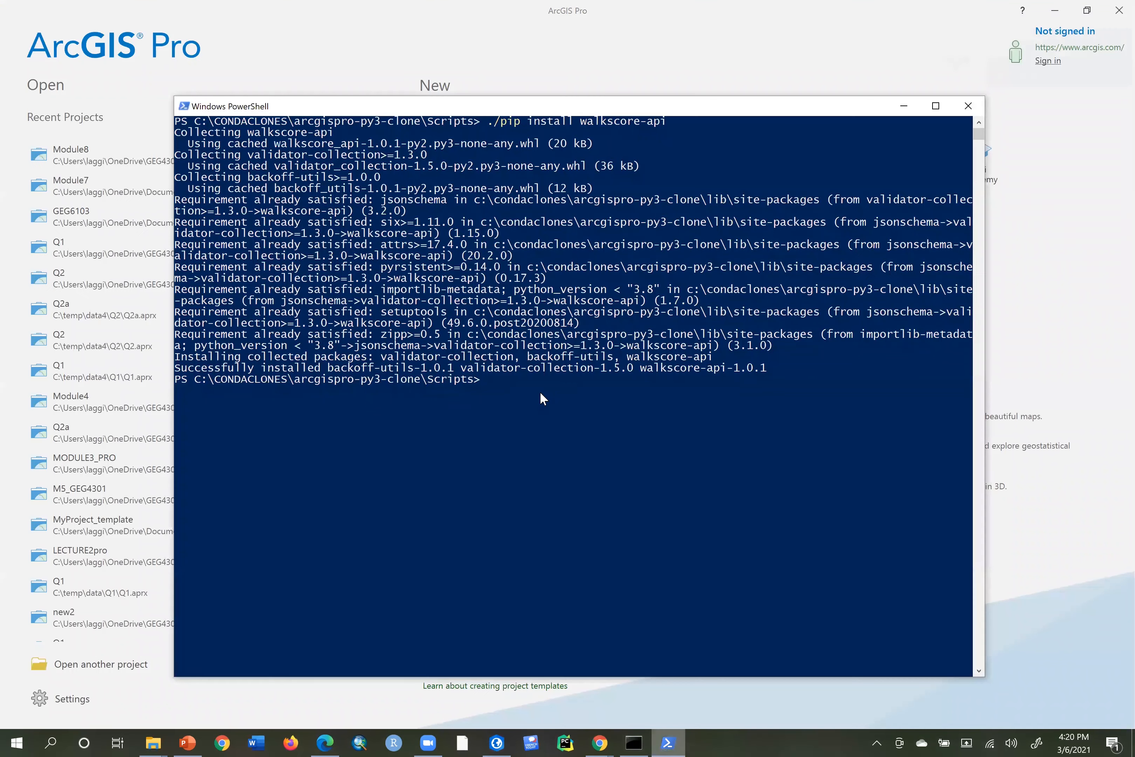
click(968, 105)
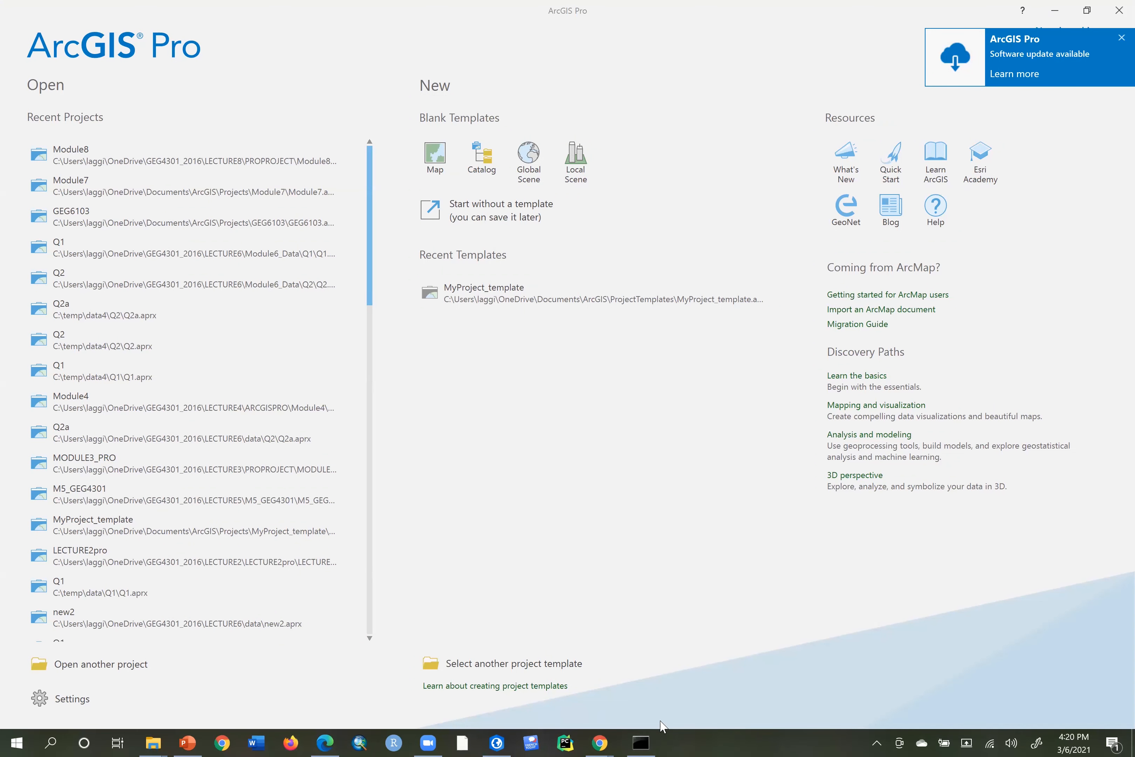
right_click(633, 742)
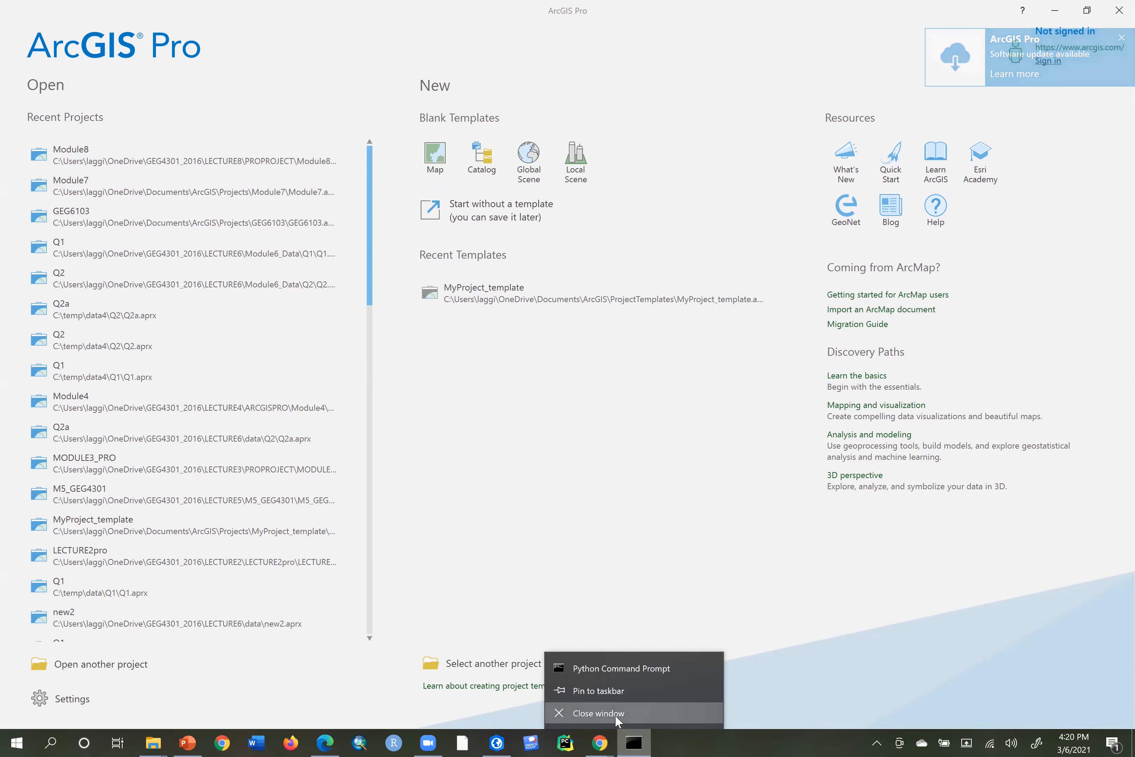
click(615, 714)
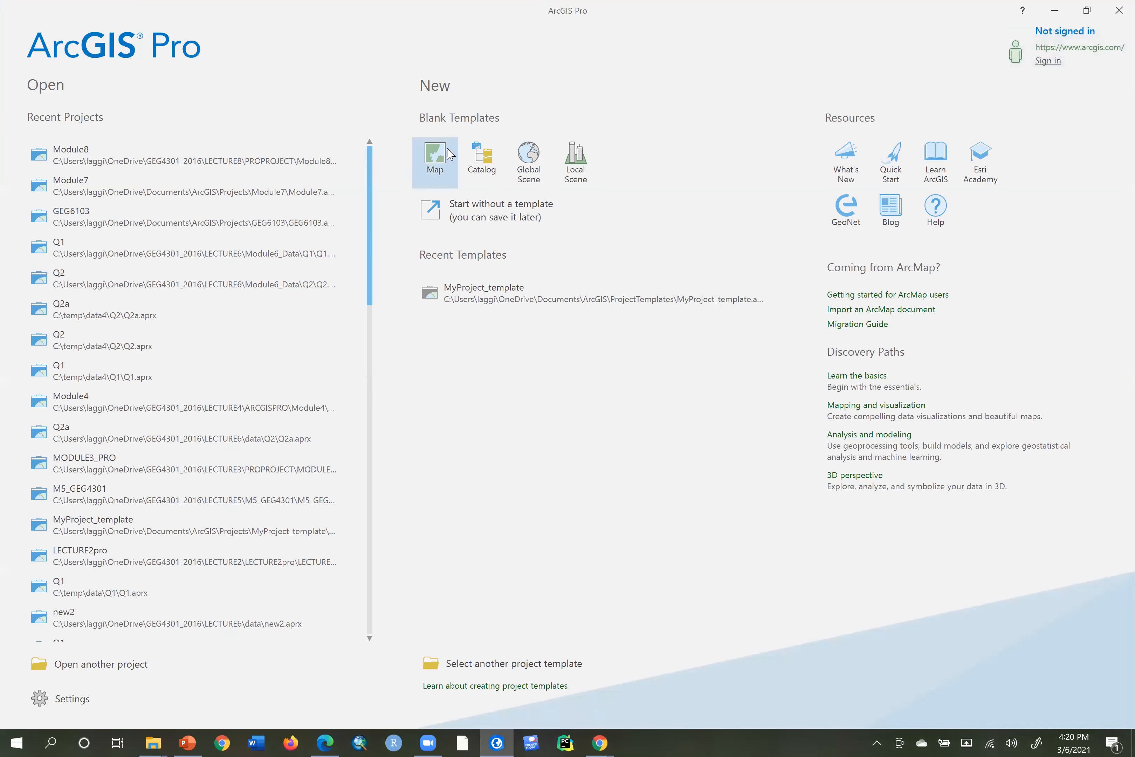
Start an ArcGIS Pro project without a template and open Manage Environments in the Python Package Manager.
click(471, 210)
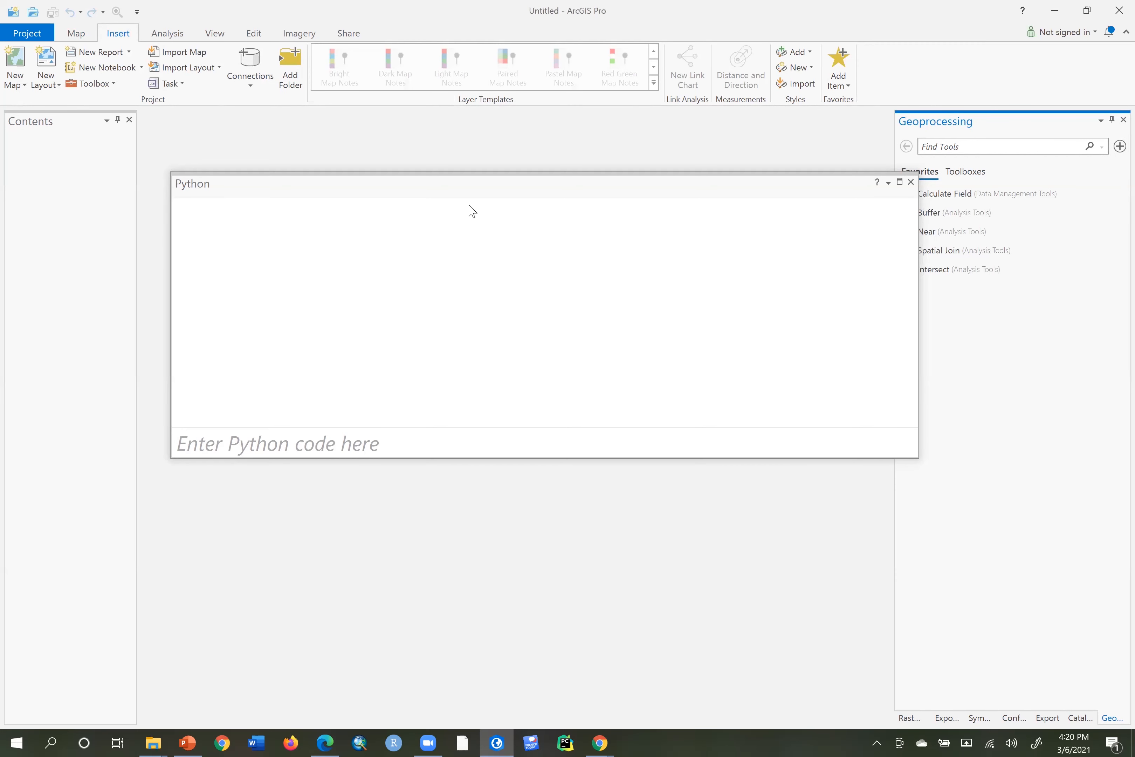
click(23, 35)
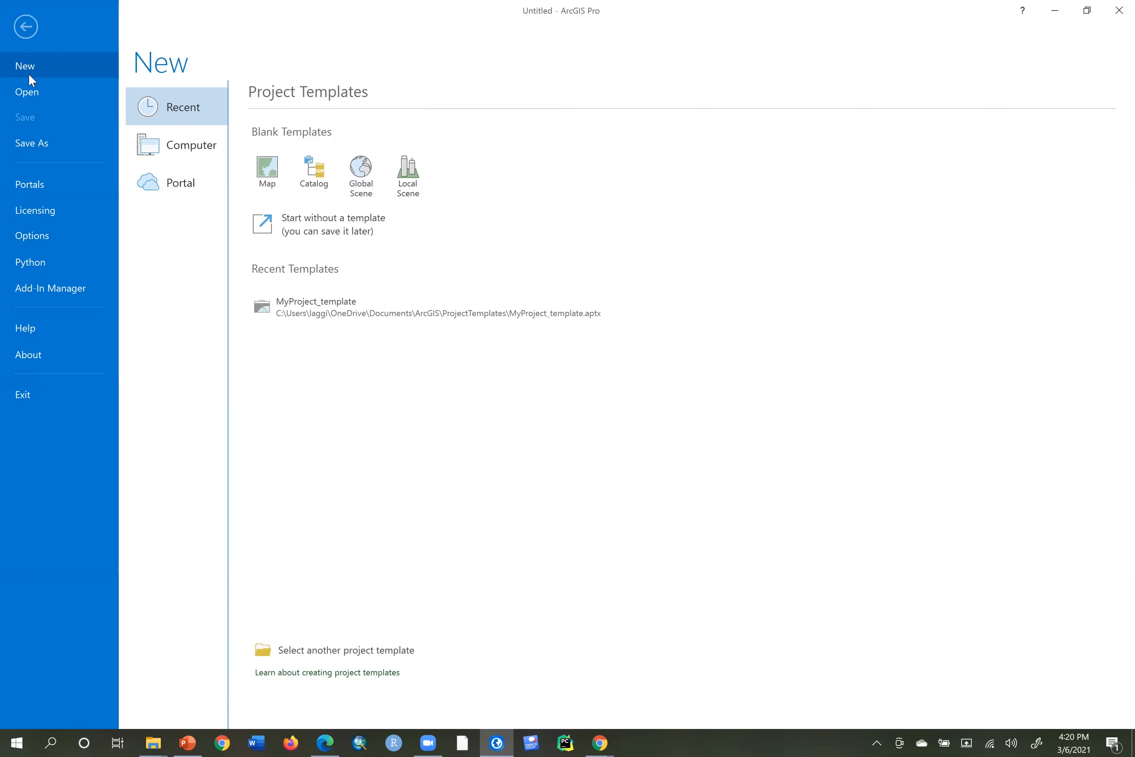
click(48, 271)
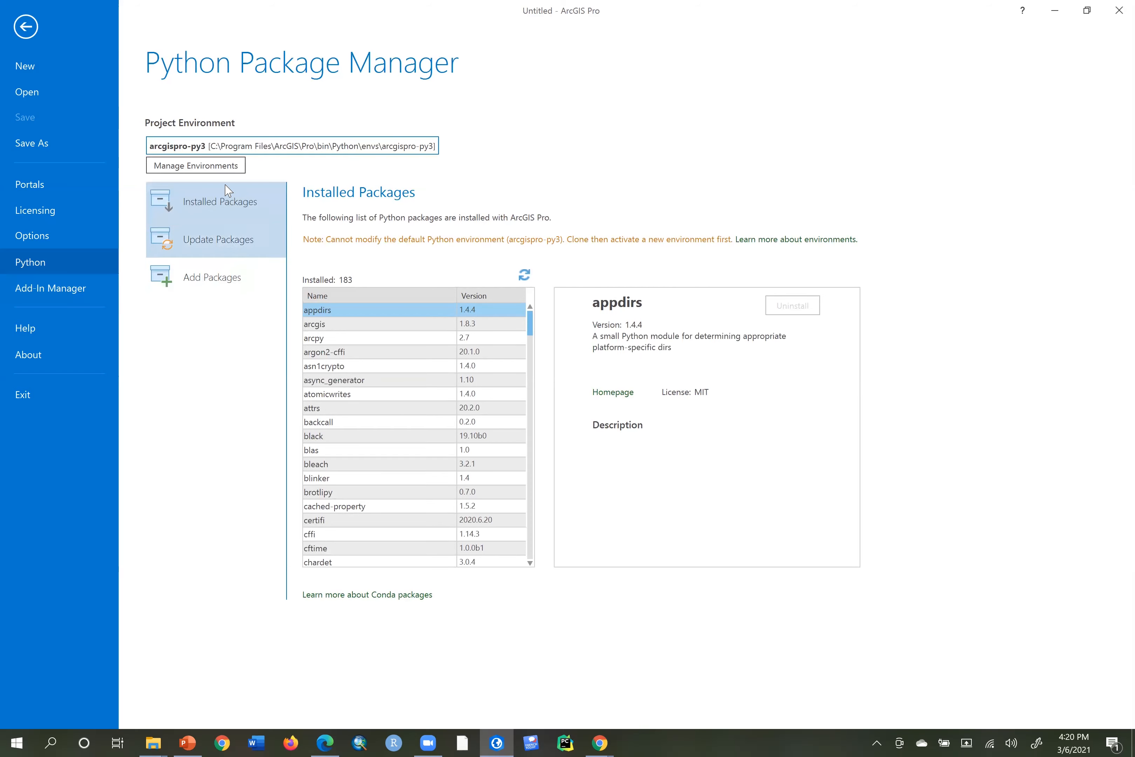
click(195, 166)
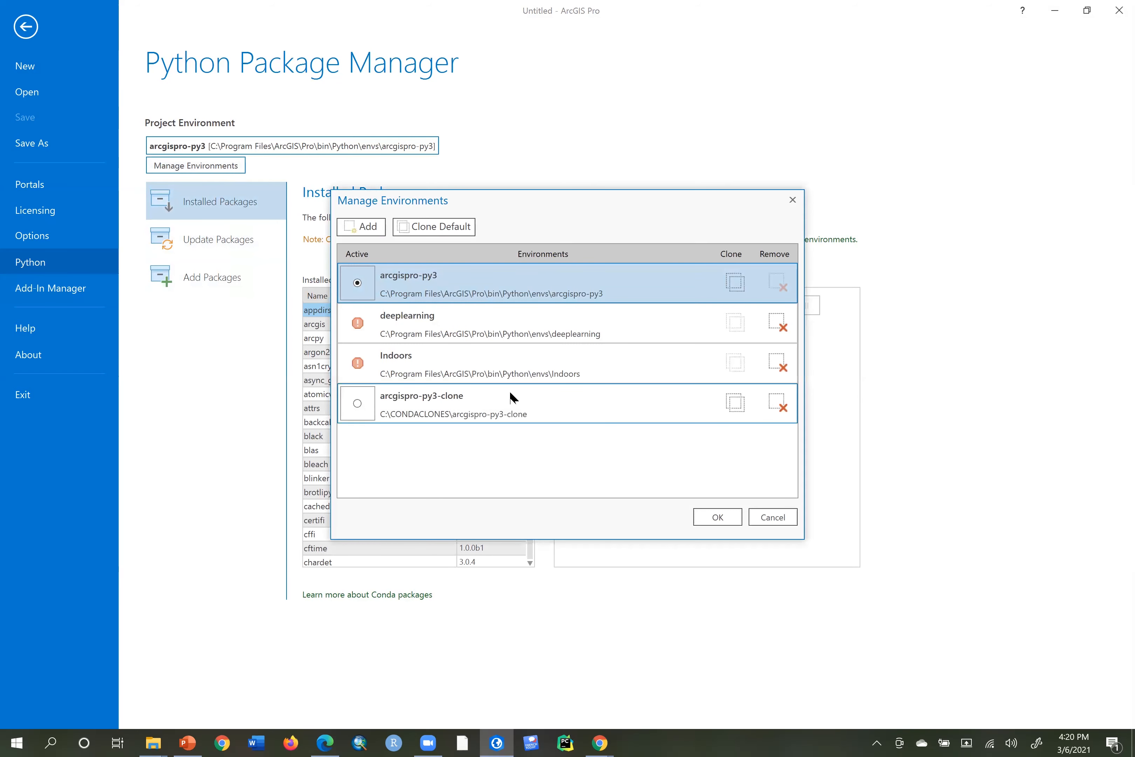
Delete the arcgispro-py3-clone environment, confirming the removal, and exit ArcGIS Pro.
click(777, 403)
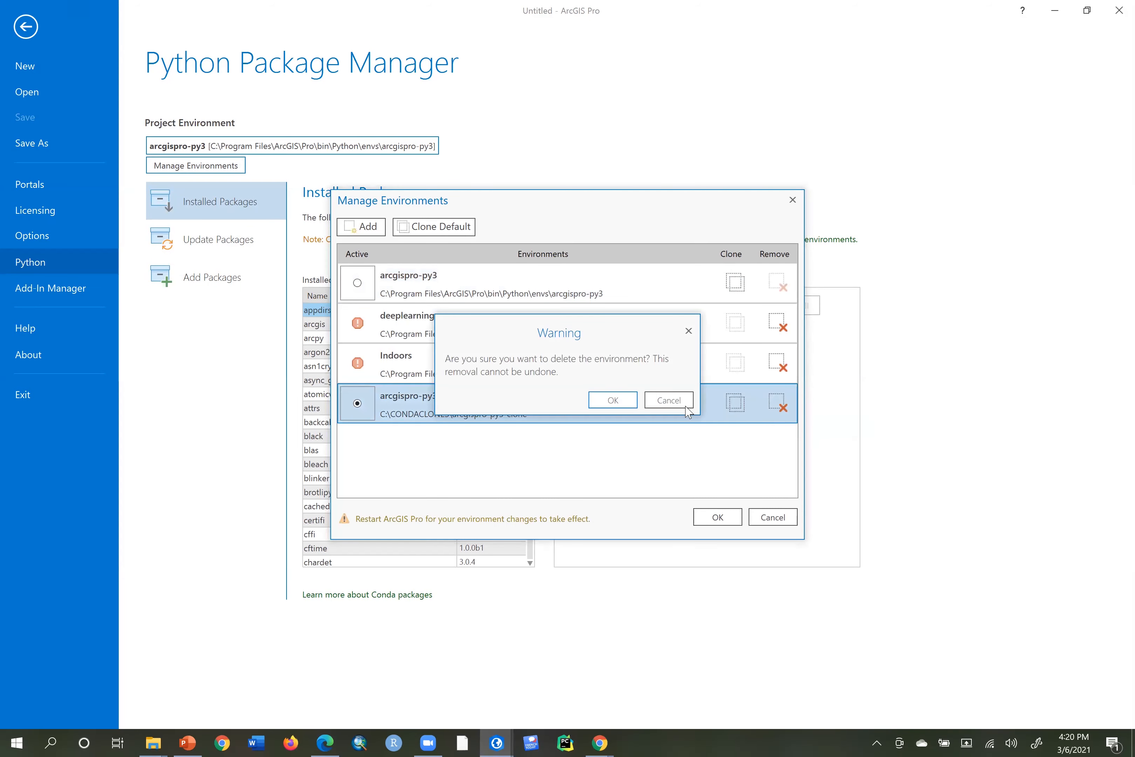
click(617, 400)
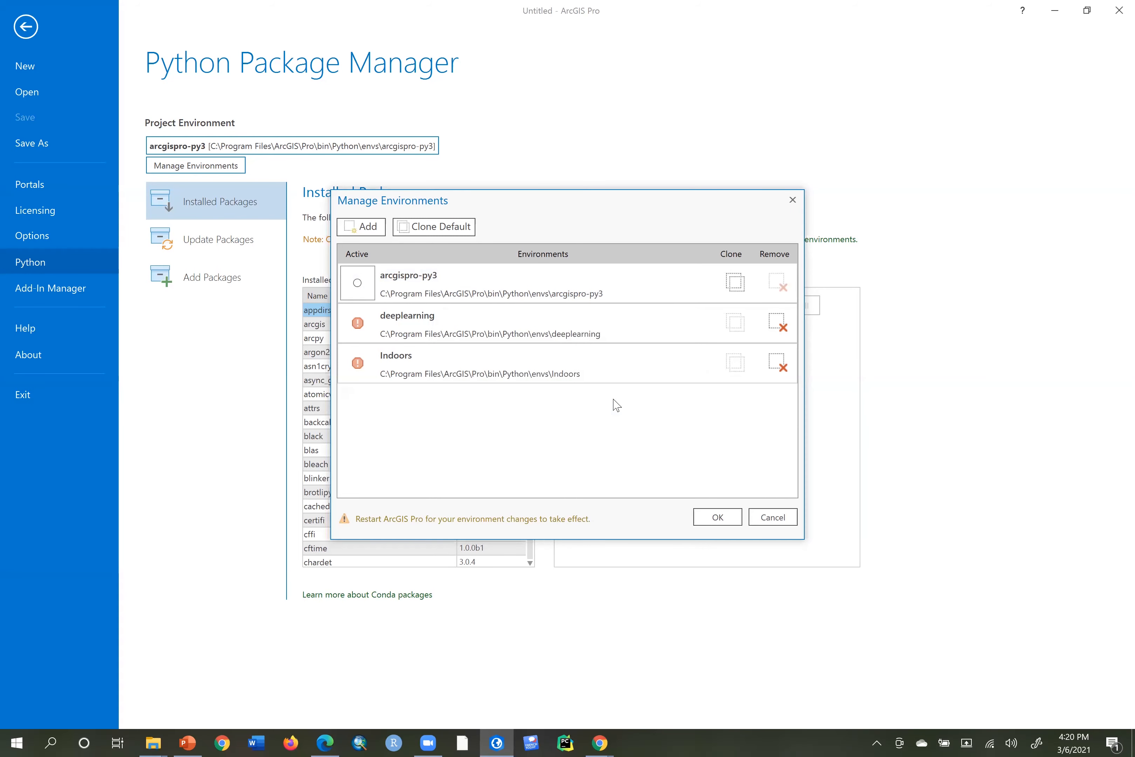
click(703, 520)
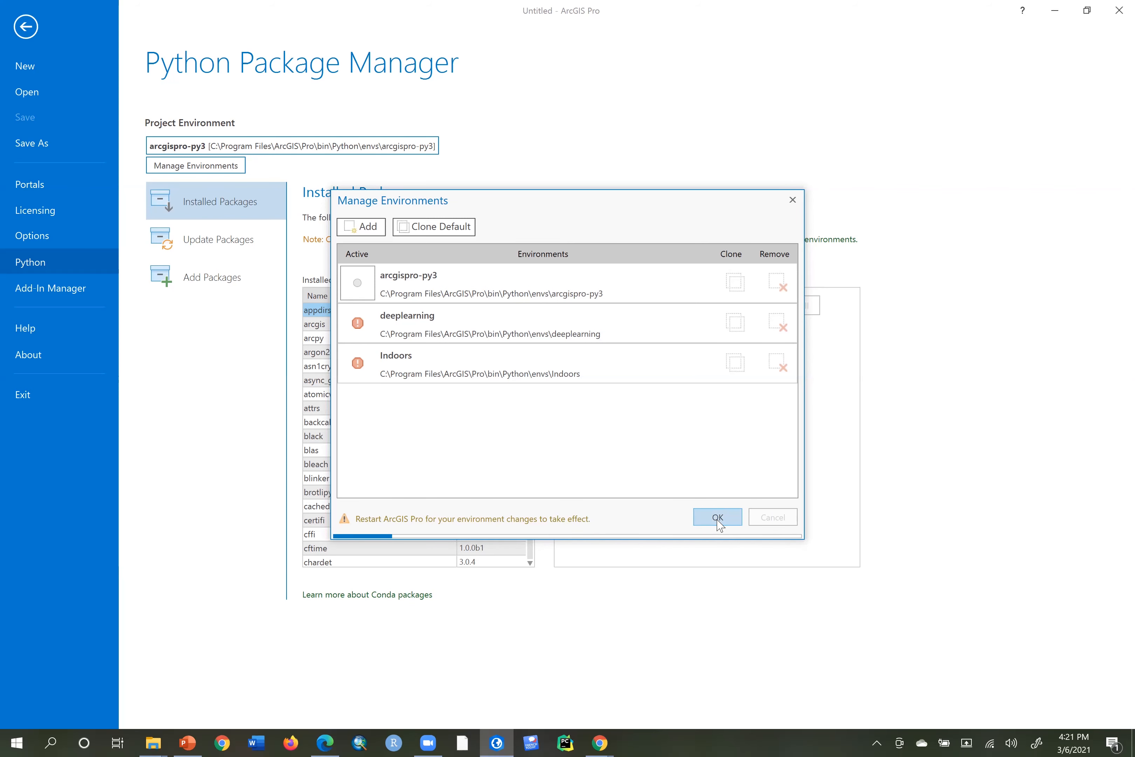
click(793, 199)
click(1119, 10)
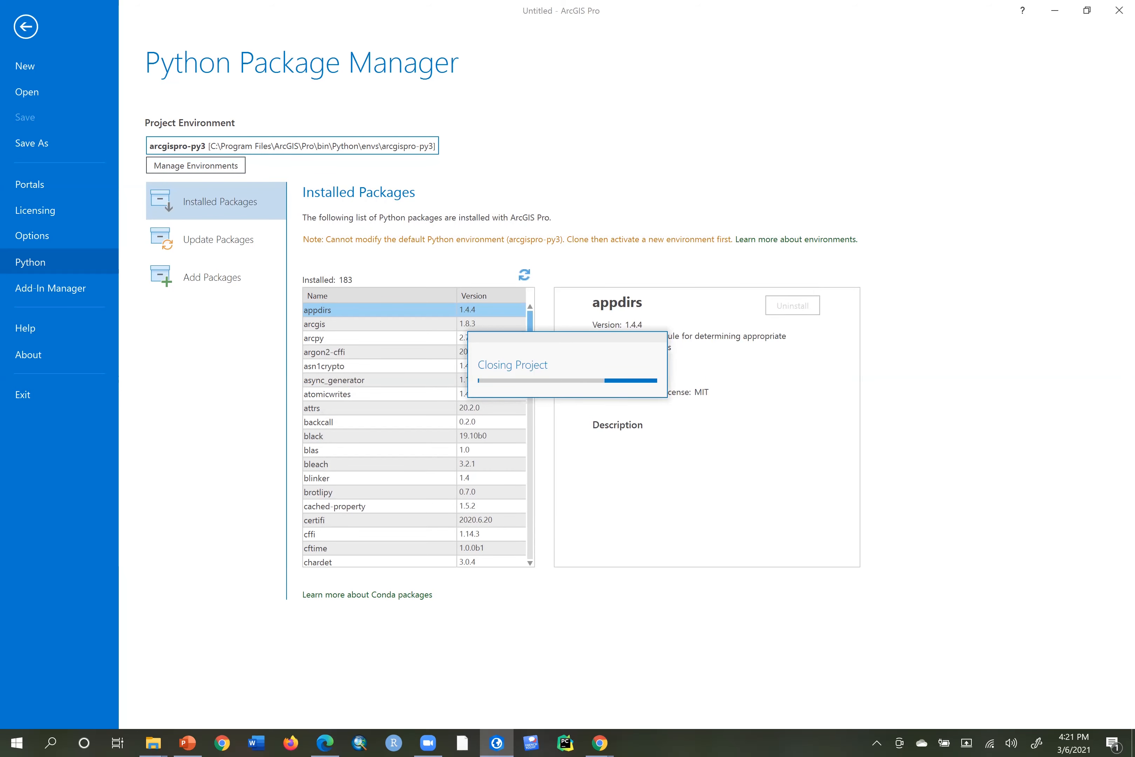
Check the environments listed in Manage Environments, cancel the dialog, and view the C:\CONDACLONES folder in File Explorer.
click(498, 740)
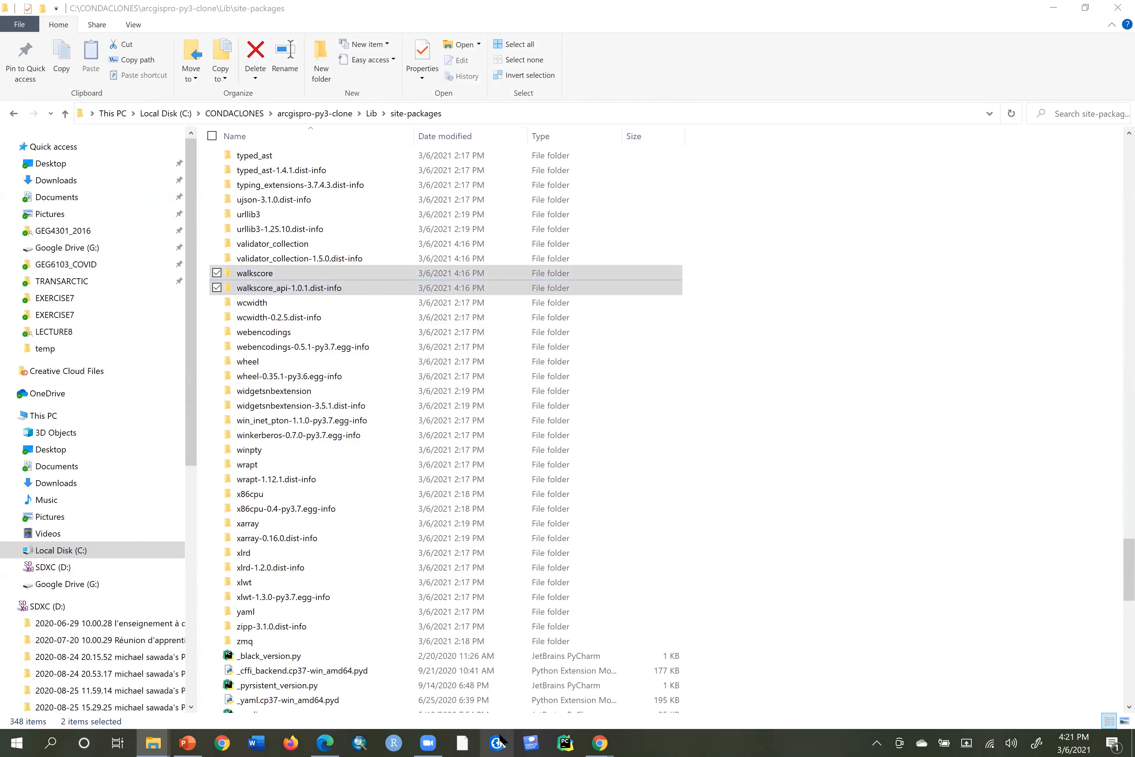
click(498, 741)
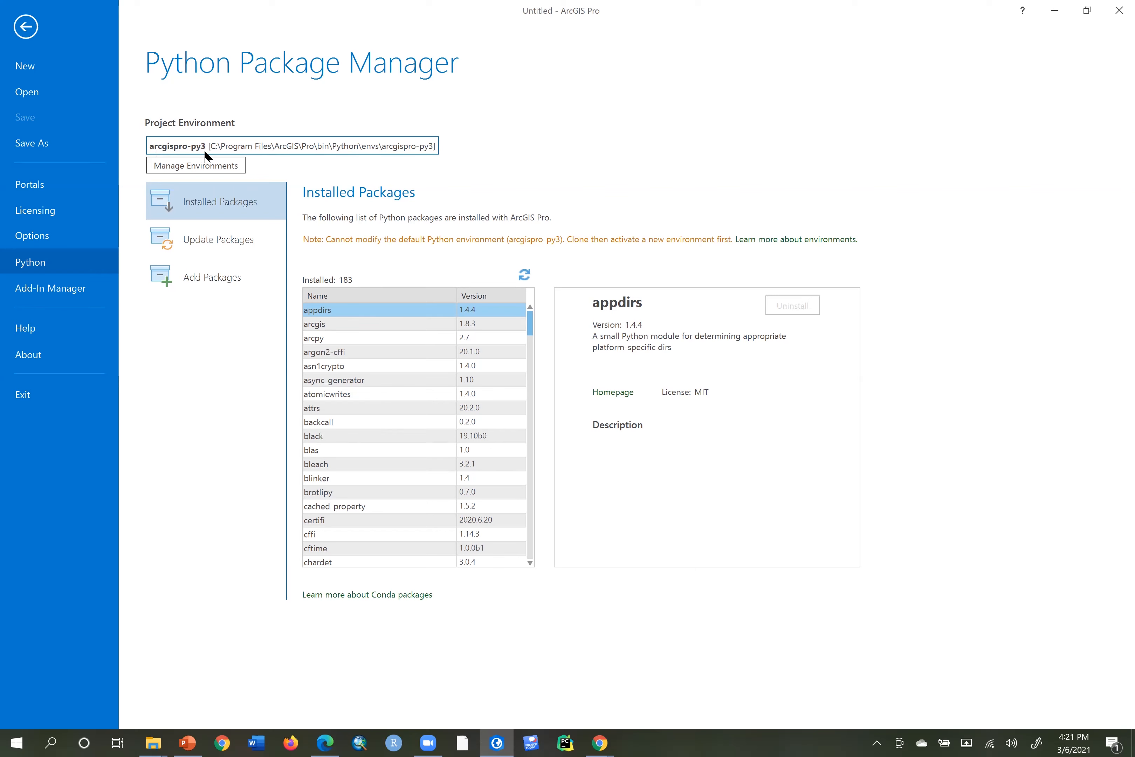
click(193, 168)
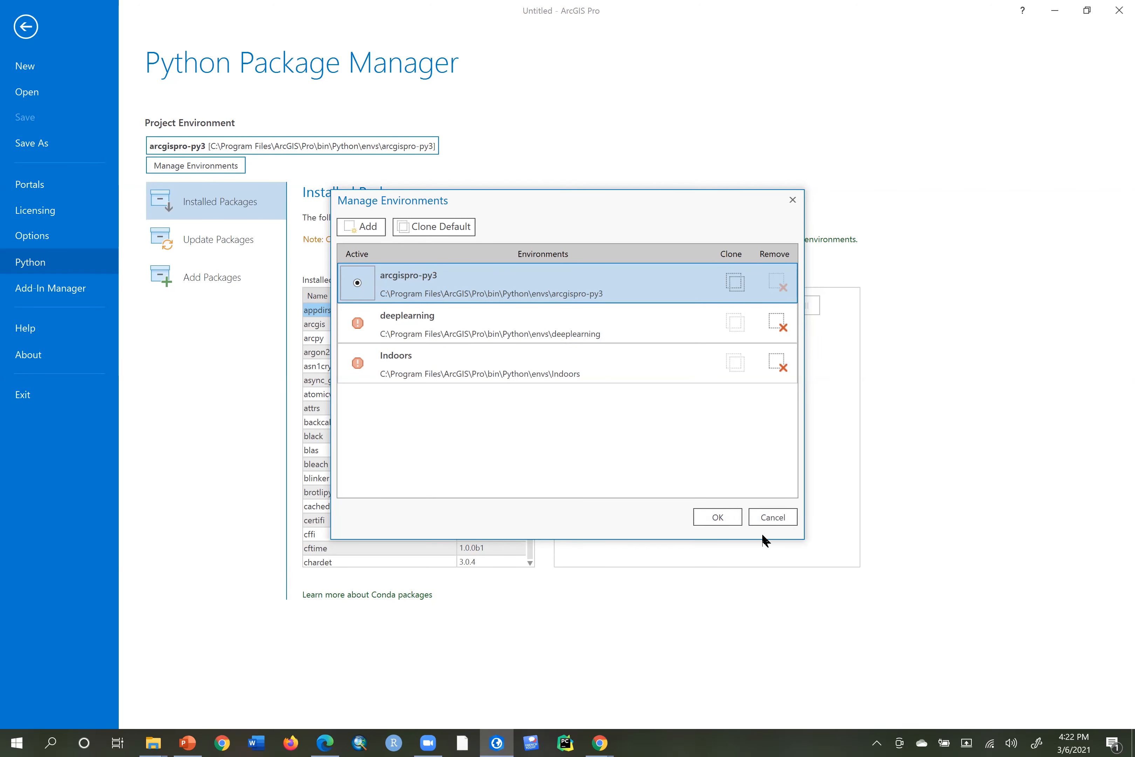
click(772, 517)
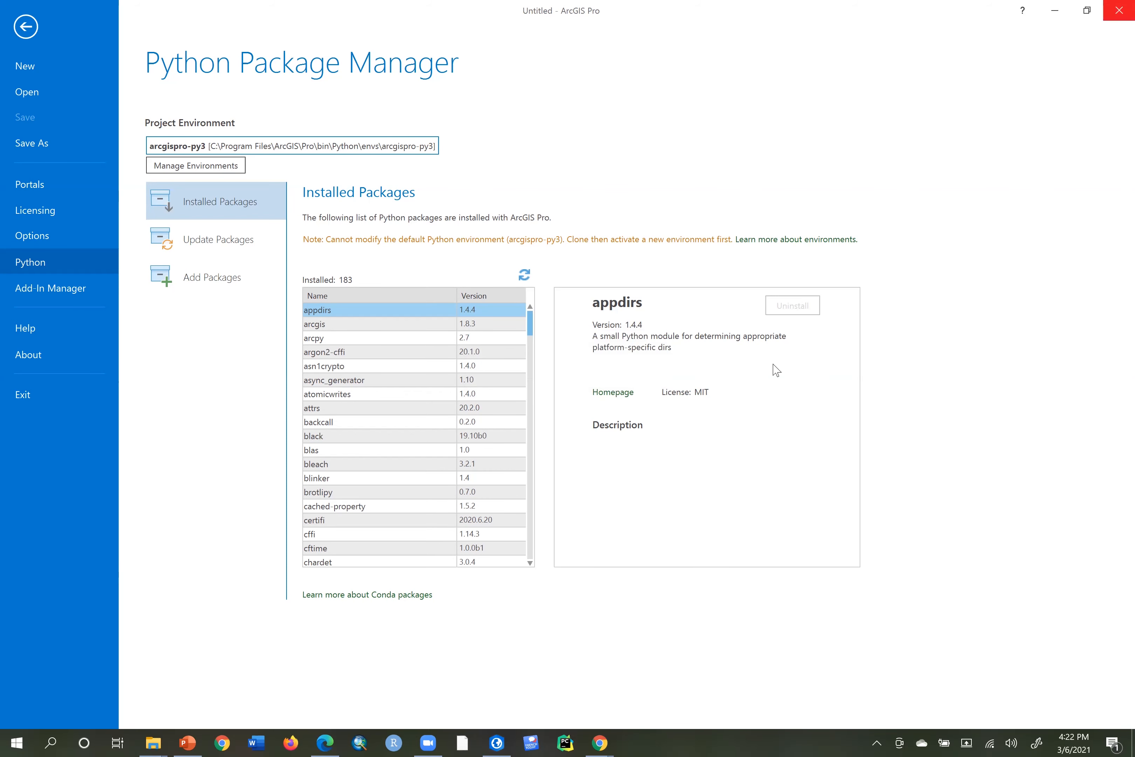
key(alt+Tab)
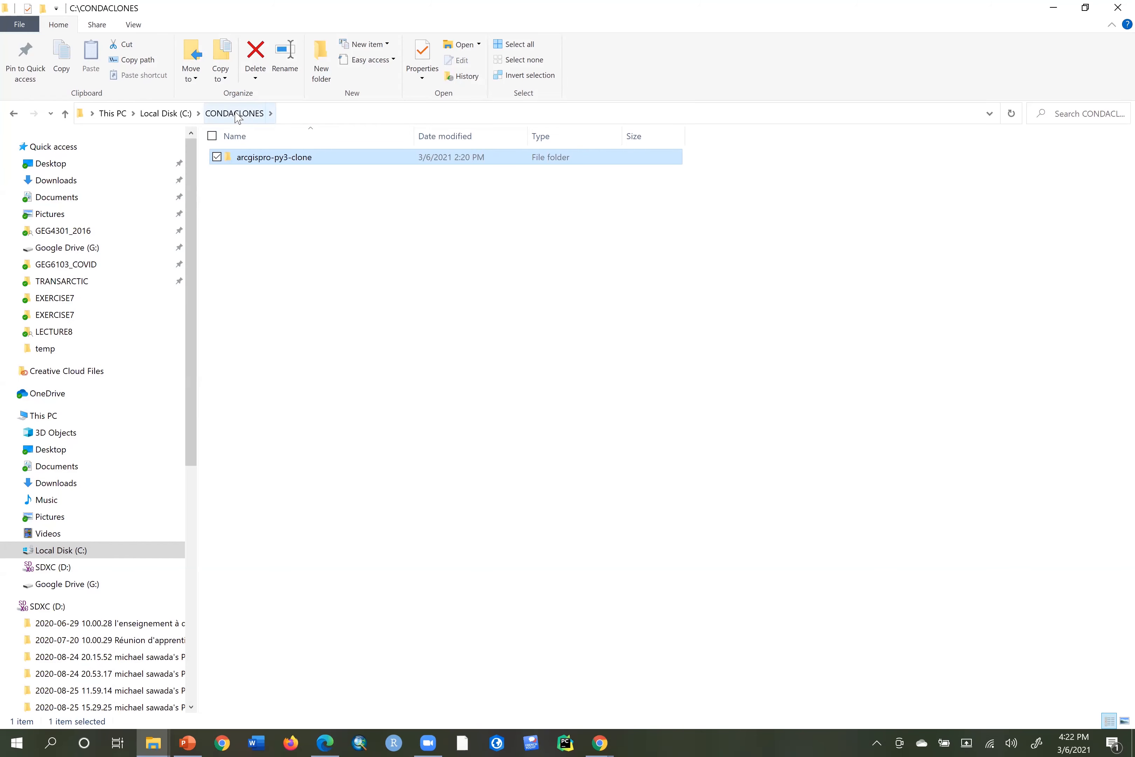
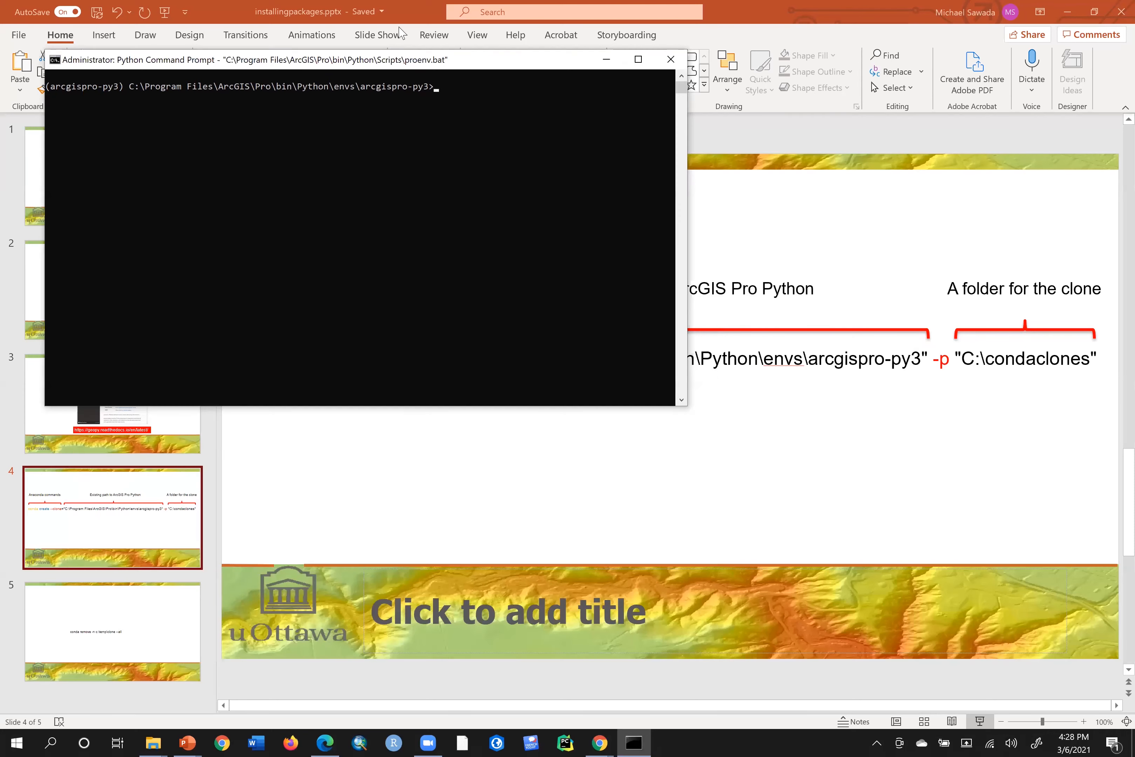
Move the Python Command Prompt below the slide's command line and enter "conda create --clone=" without running it.
drag(513, 54, 670, 402)
drag(722, 349, 803, 328)
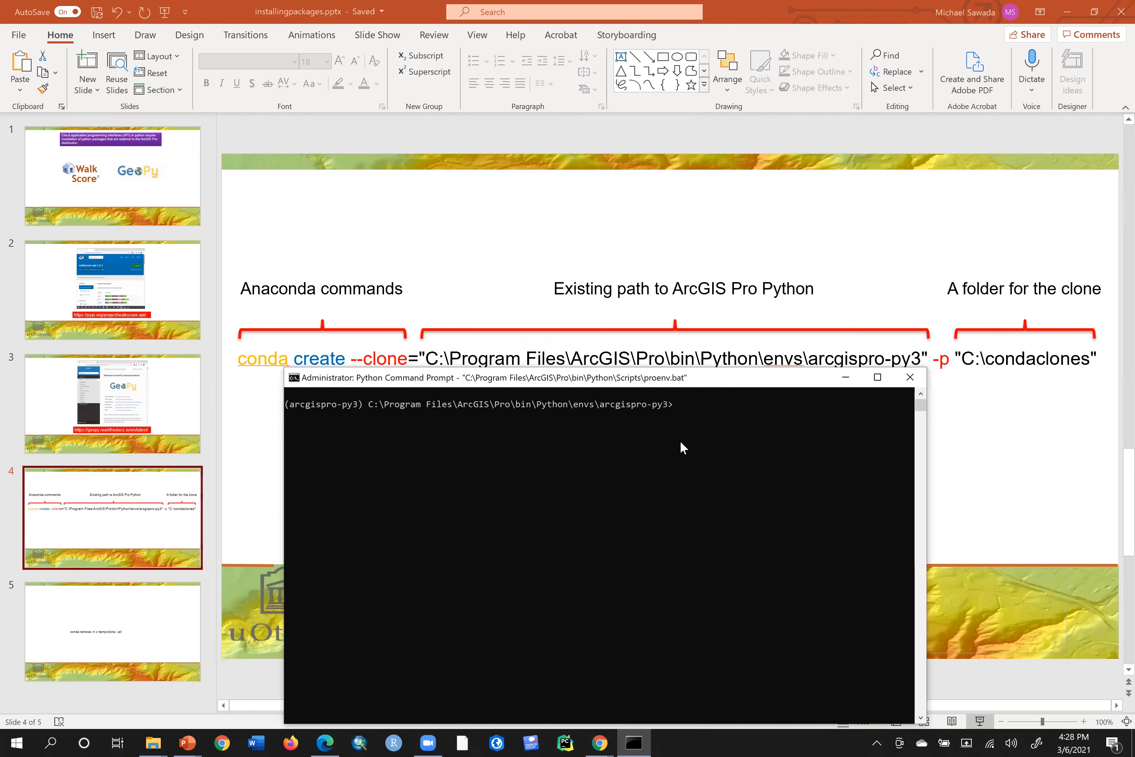
text(clone create--)
key(BackSpace)
key(BackSpace)
text(--dlone=)
key(BackSpace)
key(BackSpace)
key(BackSpace)
key(BackSpace)
key(BackSpace)
key(BackSpace)
text(clone)
In File Explorer, open the folder C:\Program Files\ArcGIS\Pro\bin\Python.
click(155, 741)
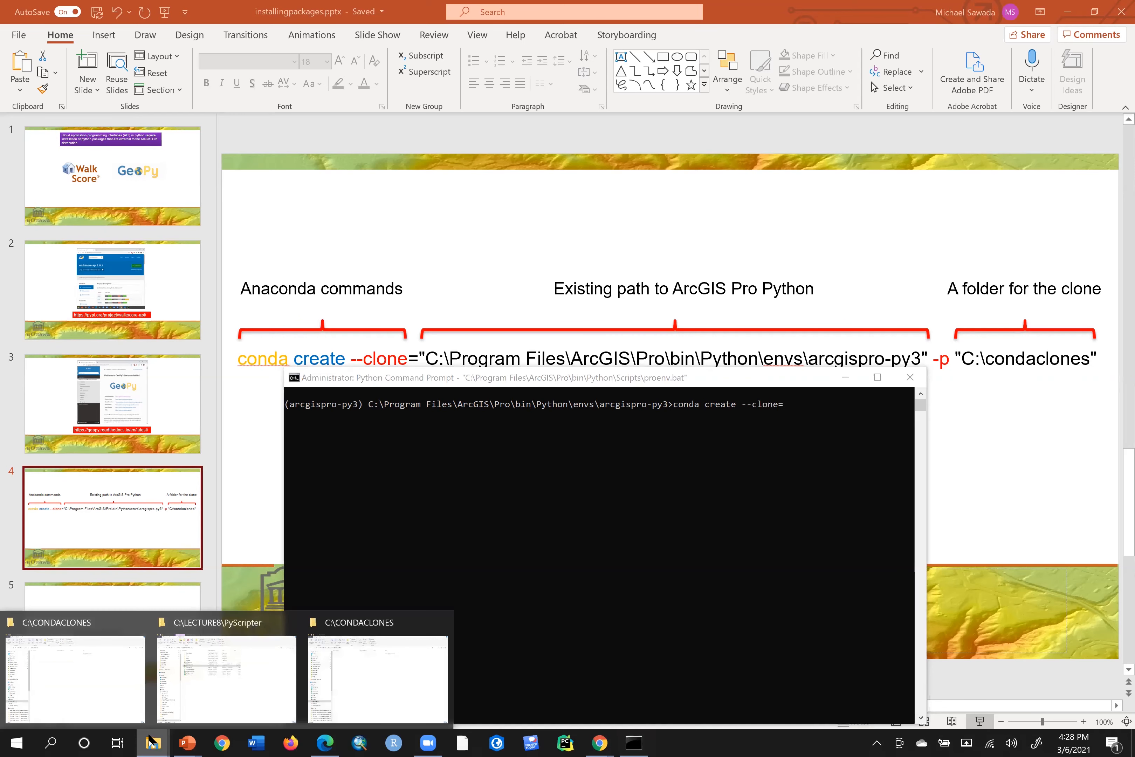
click(113, 716)
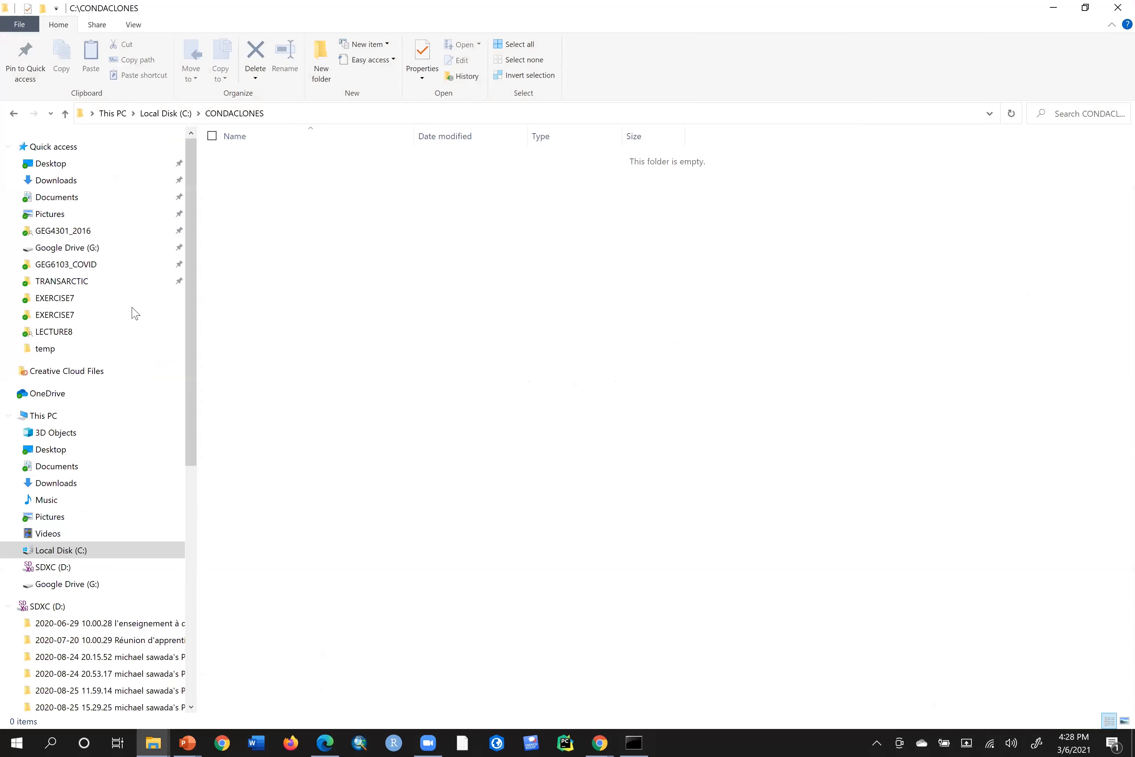
click(72, 552)
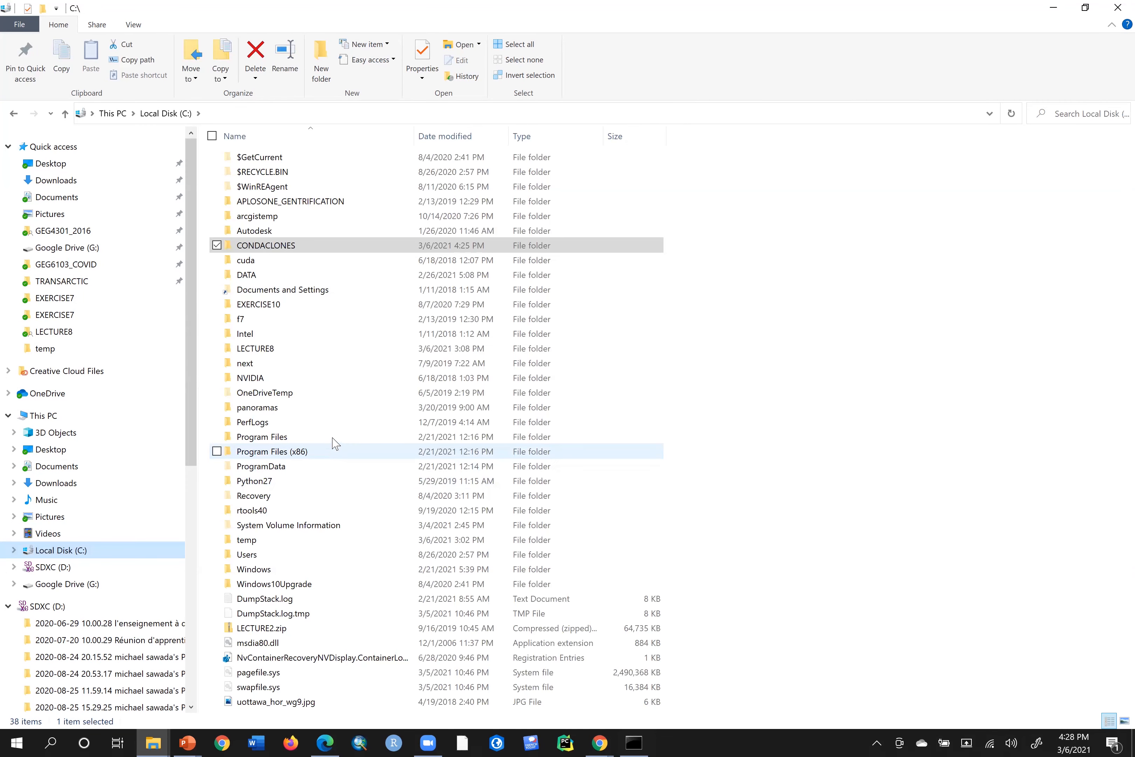
double_click(332, 437)
double_click(320, 188)
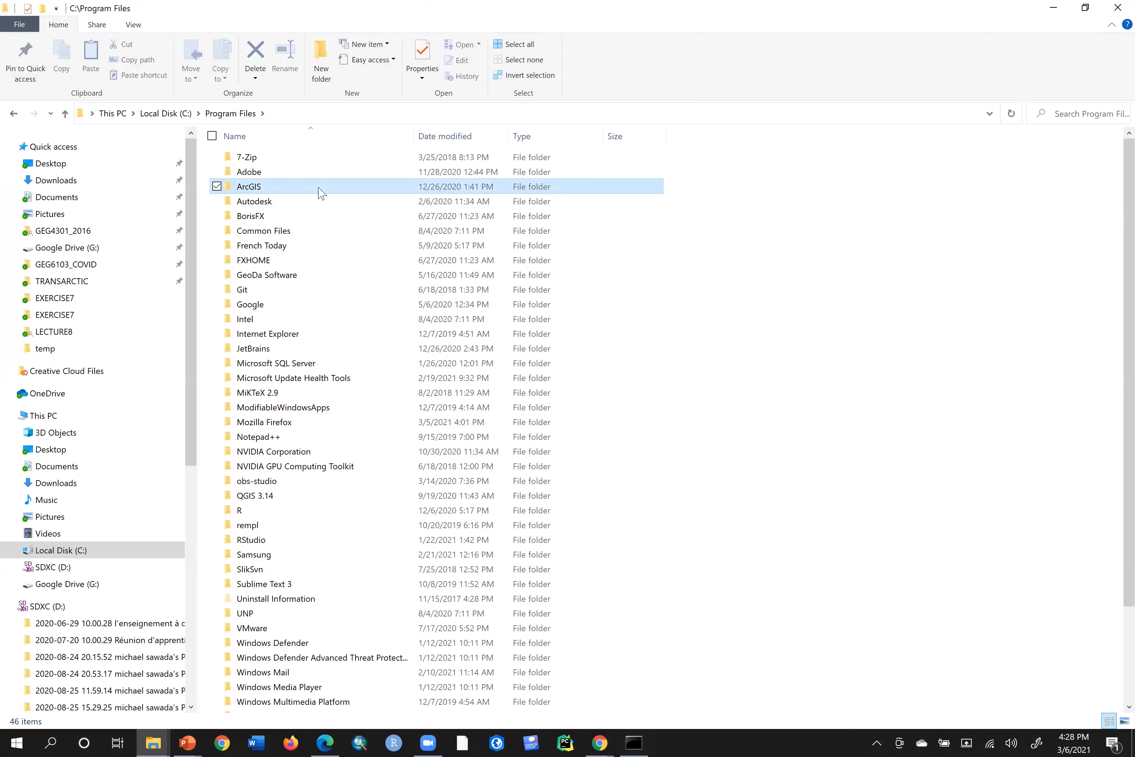
double_click(291, 177)
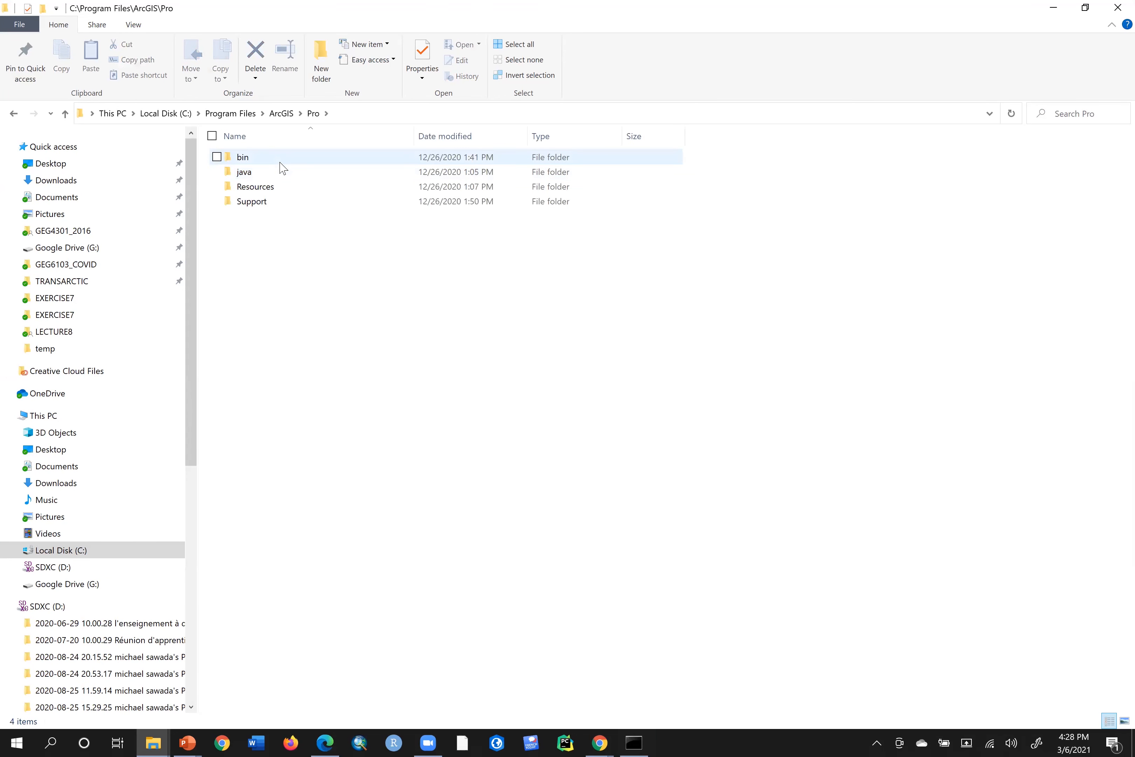
double_click(281, 165)
click(282, 264)
double_click(283, 266)
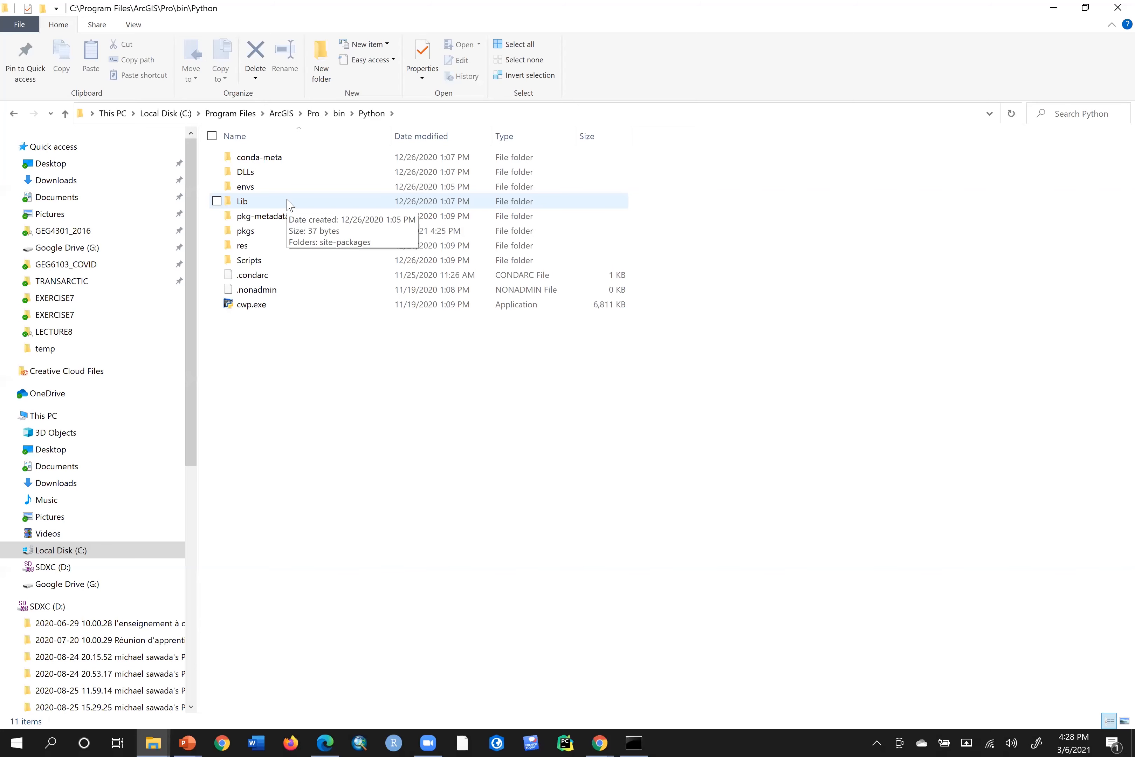
Open the arcgispro-py3 folder inside envs and copy its full path.
key(alt+Tab)
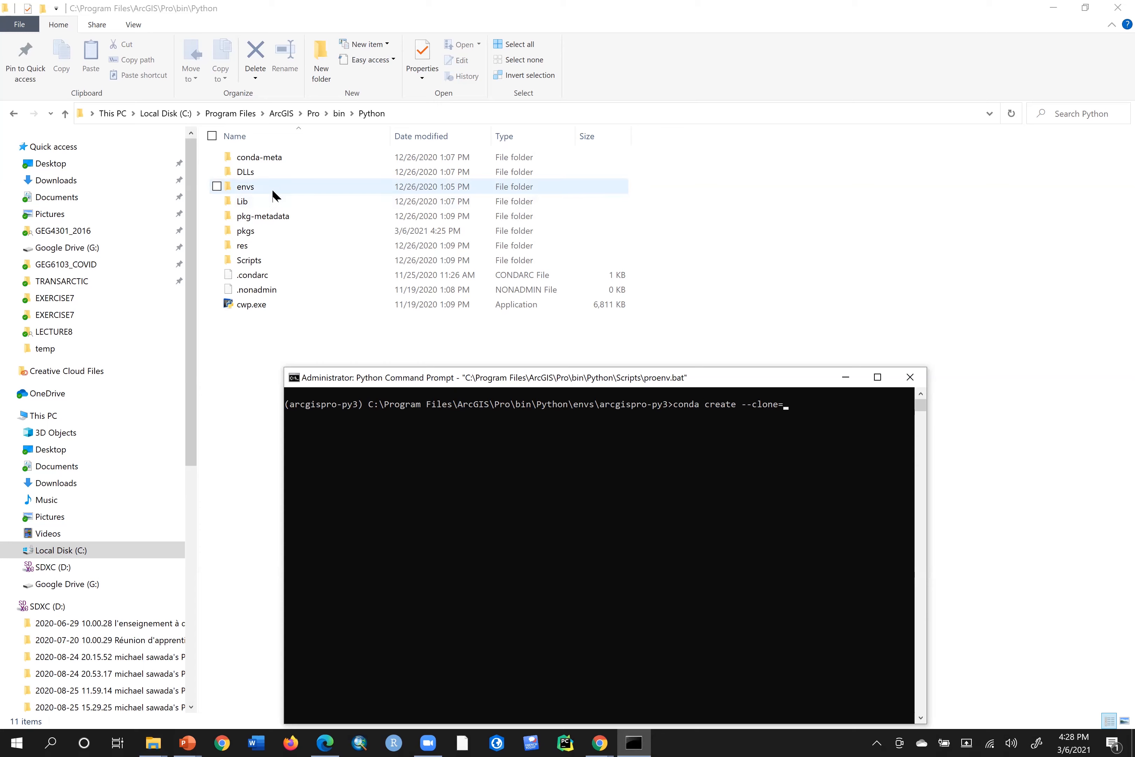
double_click(272, 189)
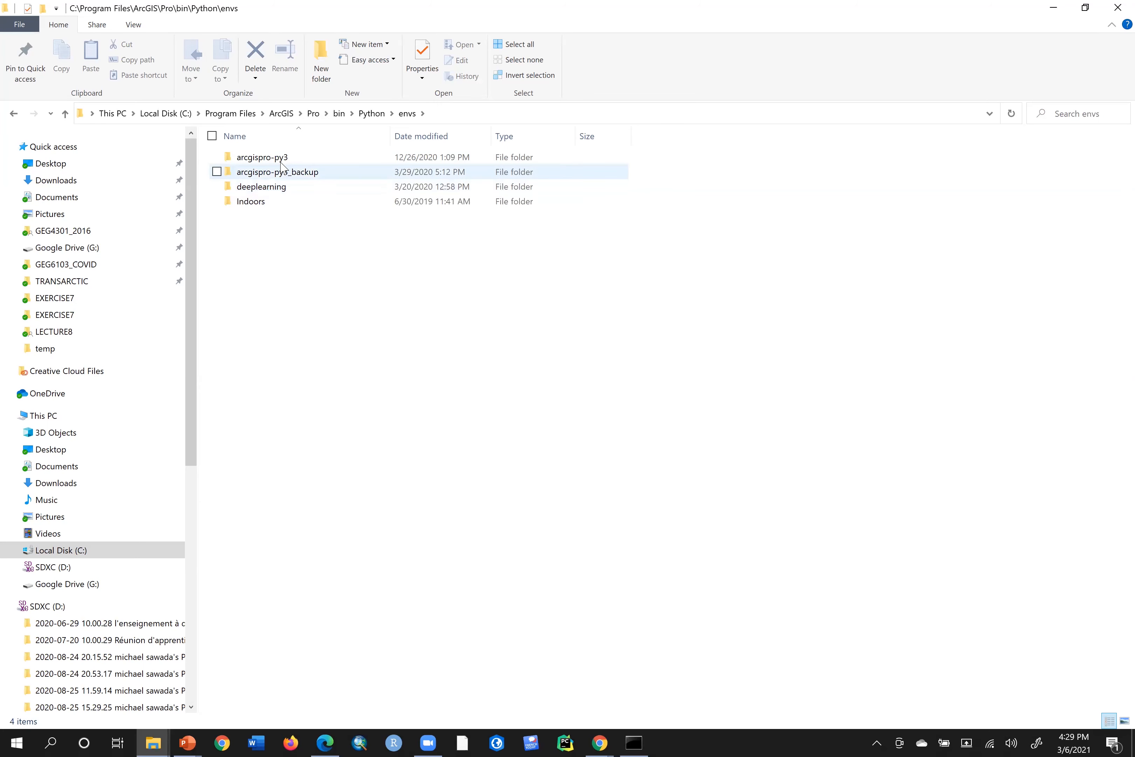
double_click(282, 161)
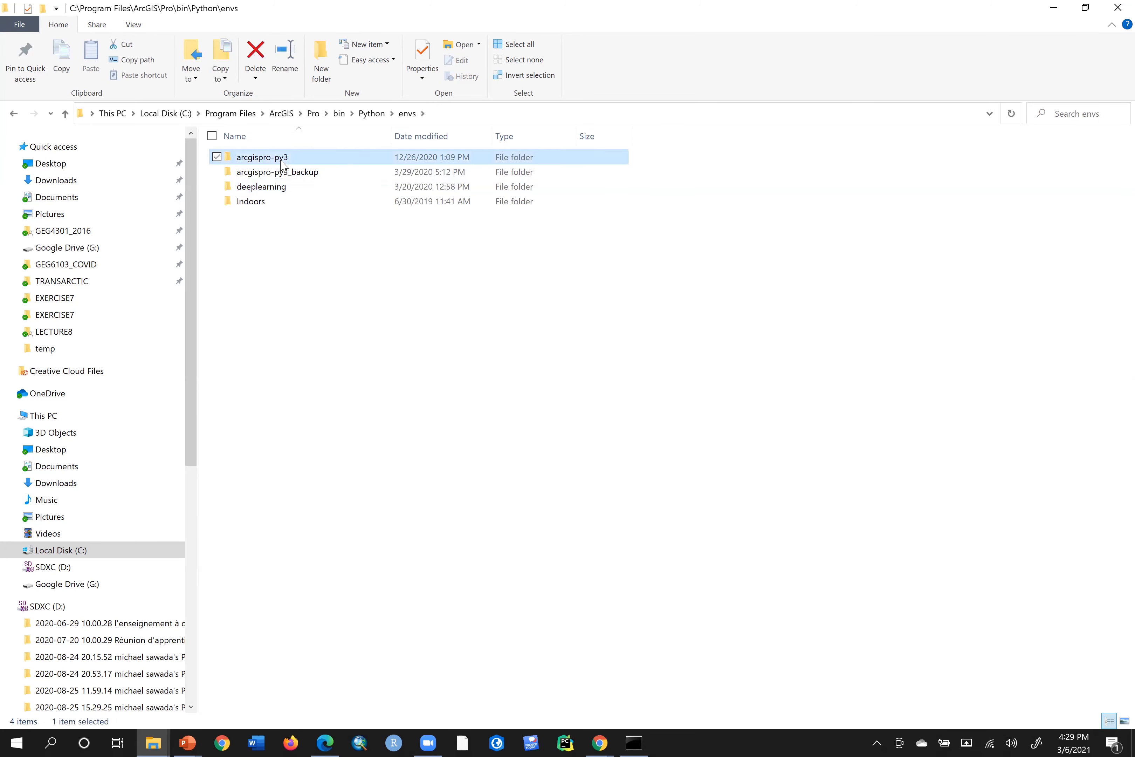
click(533, 115)
key(ctrl+c)
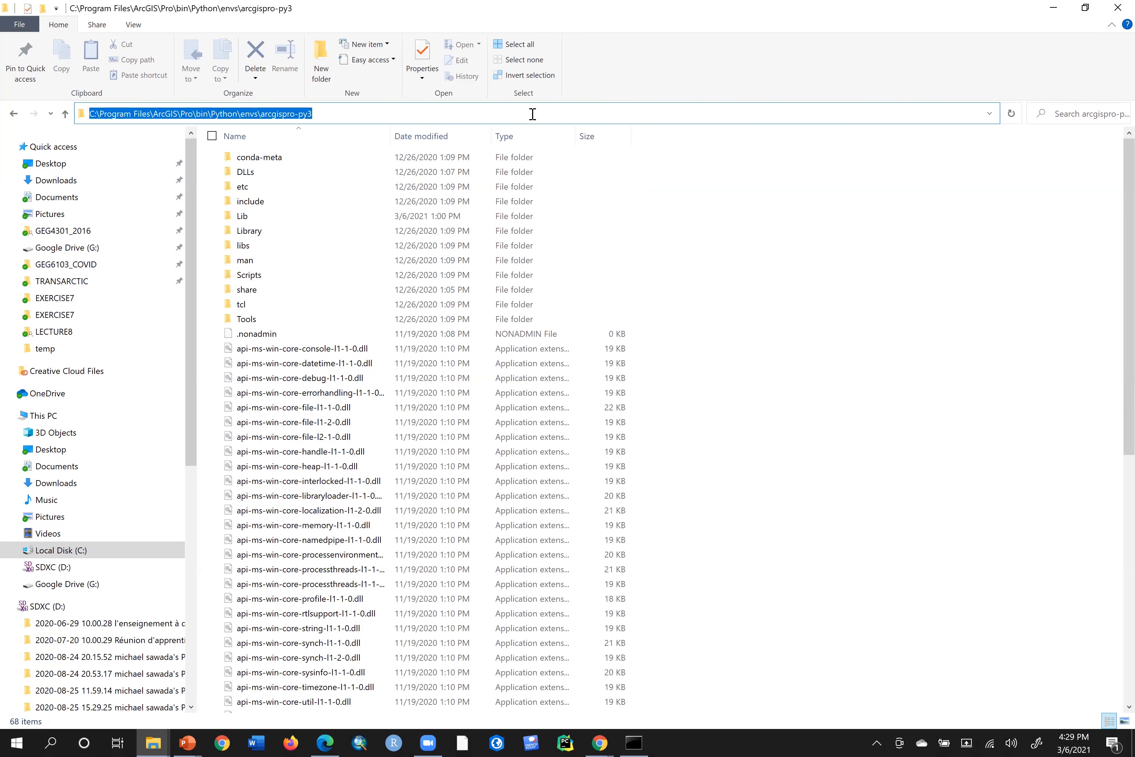
Complete the conda create command with the copied quoted path and -p "c:\condaclones", run it, and maximize the Python Command Prompt.
key(alt+Tab)
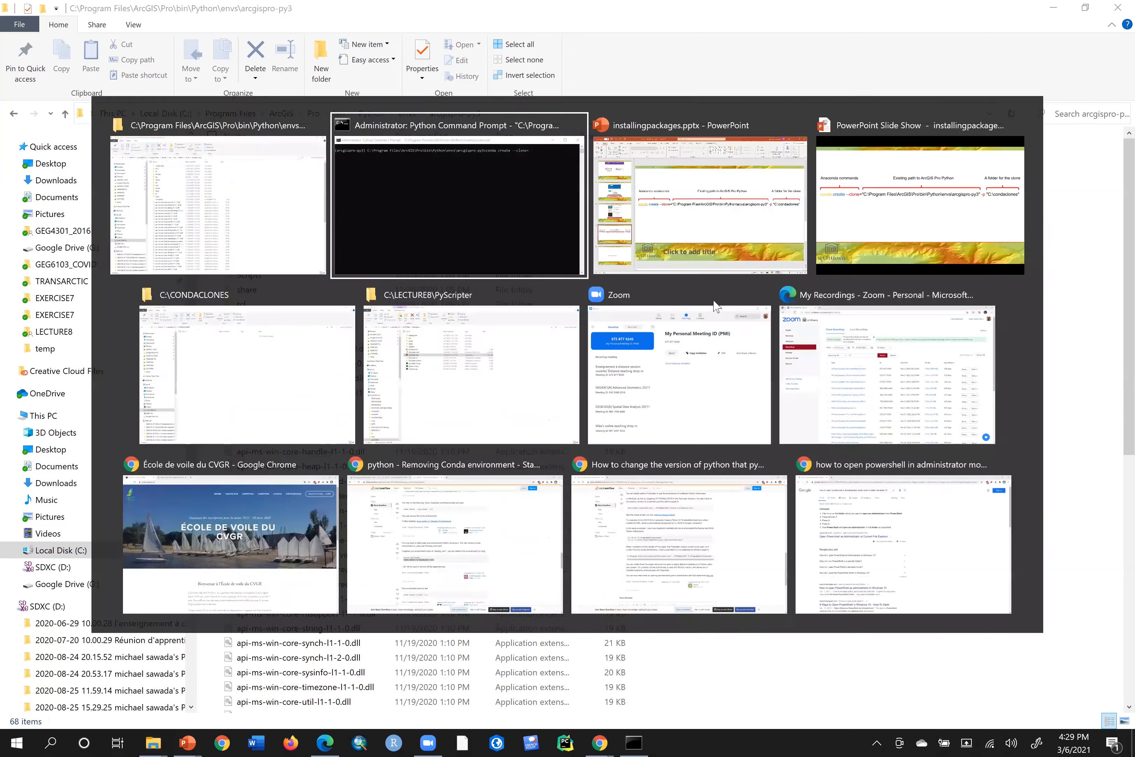
click(796, 398)
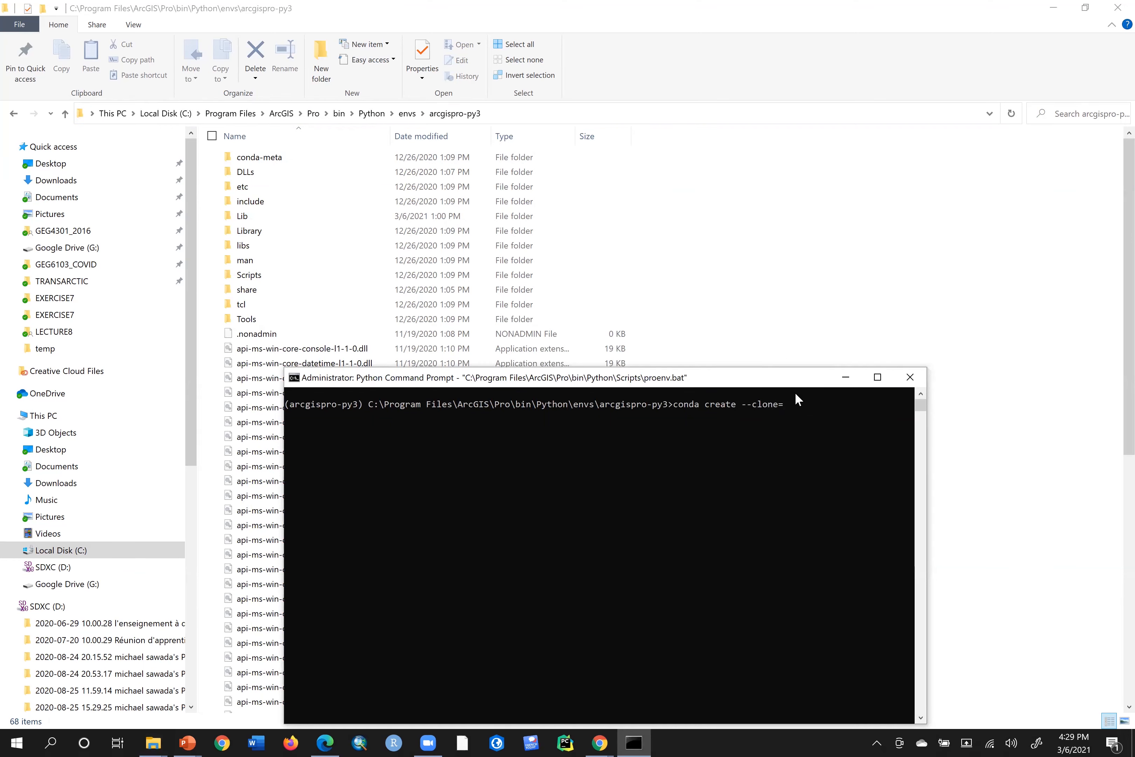
key(ctrl+v)
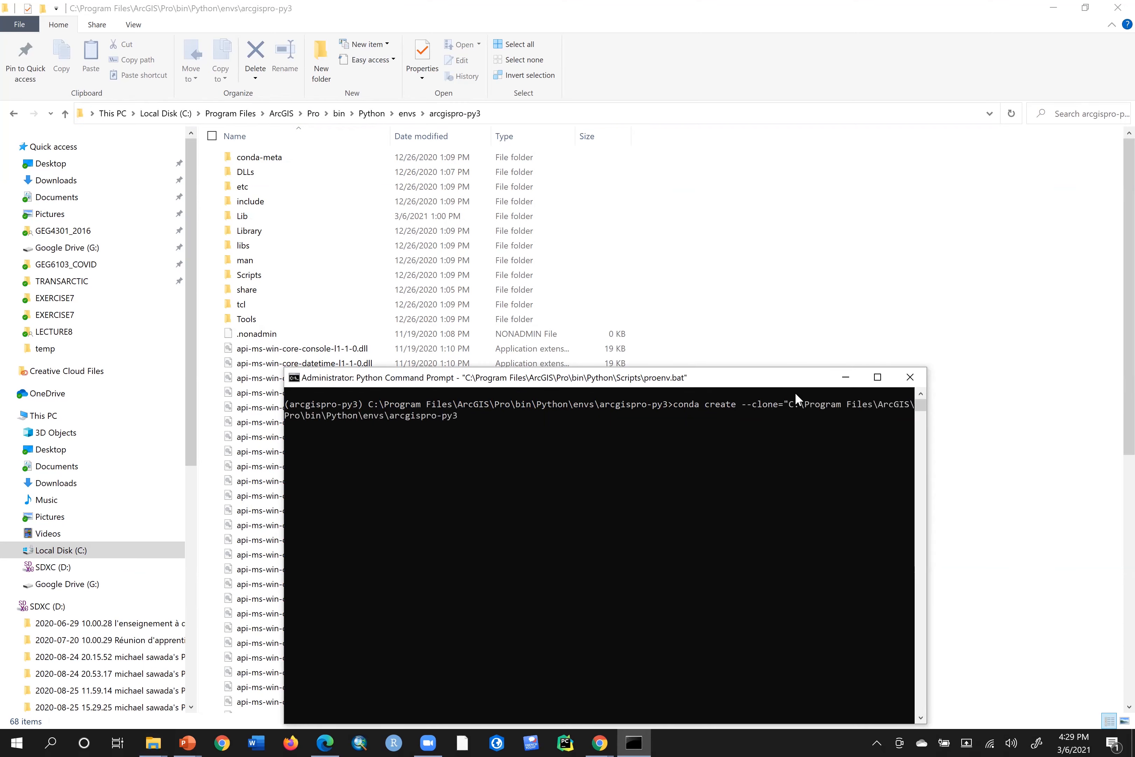
text(" -p "c:\condaclones)
text(")
key(Return)
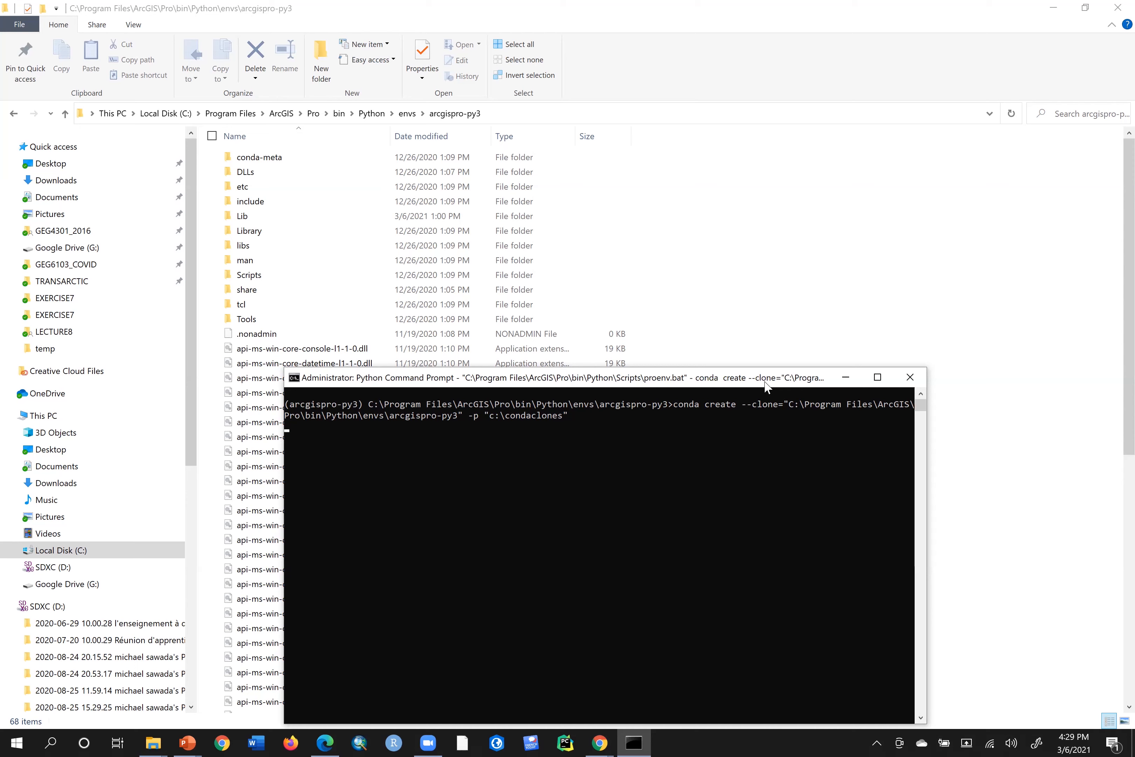
drag(751, 383, 663, 132)
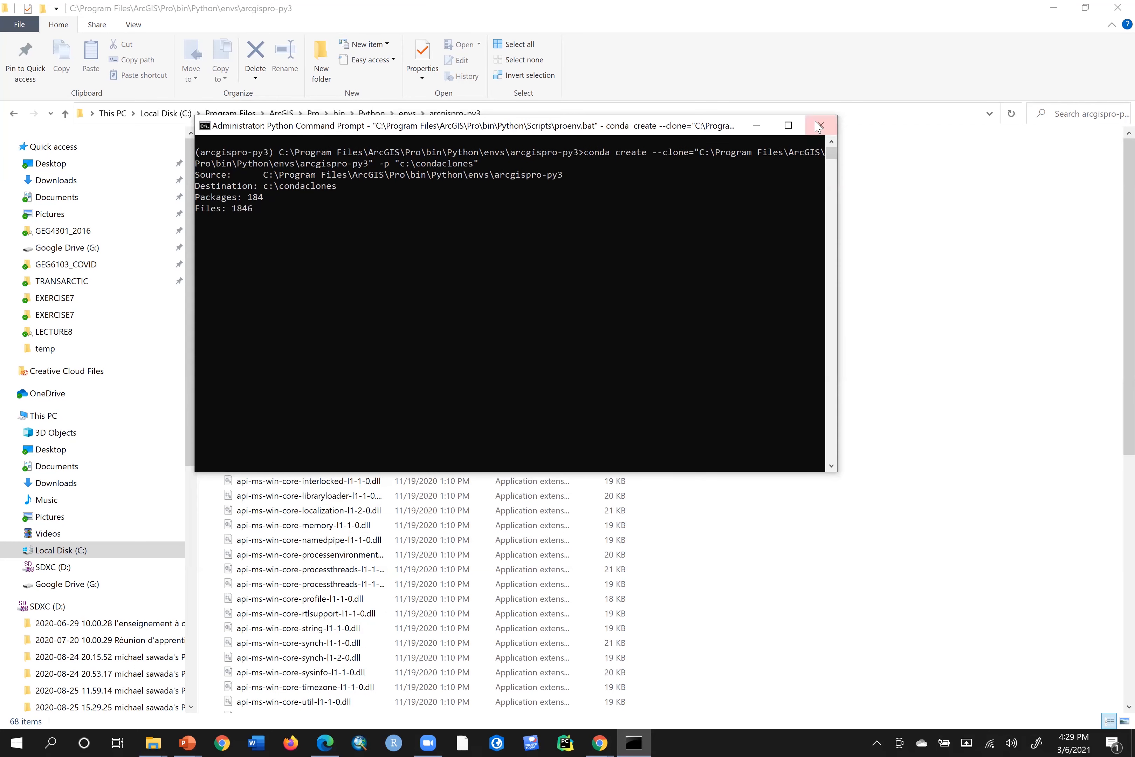
click(787, 125)
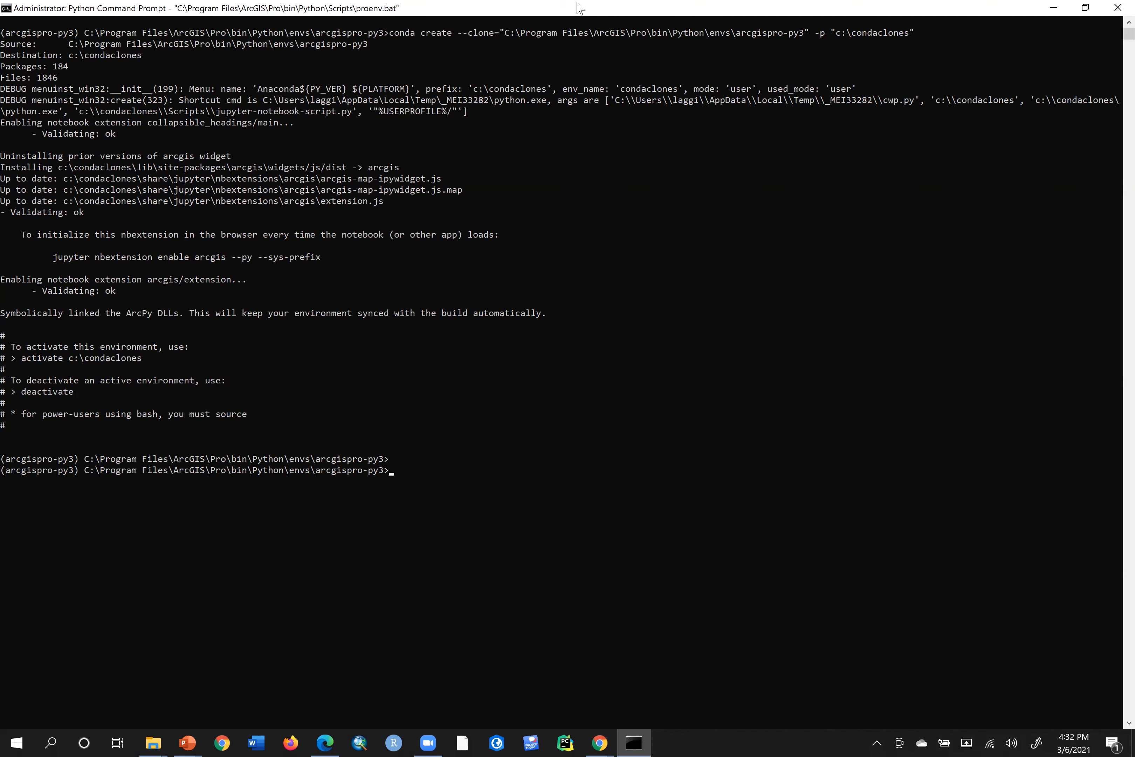
text(cd scripts)
key(Escape)
text(cd)
key(BackSpace)
key(BackSpace)
Close the Python Command Prompt and open a PowerShell window in C:\CONDACLONES\Scripts.
click(1117, 8)
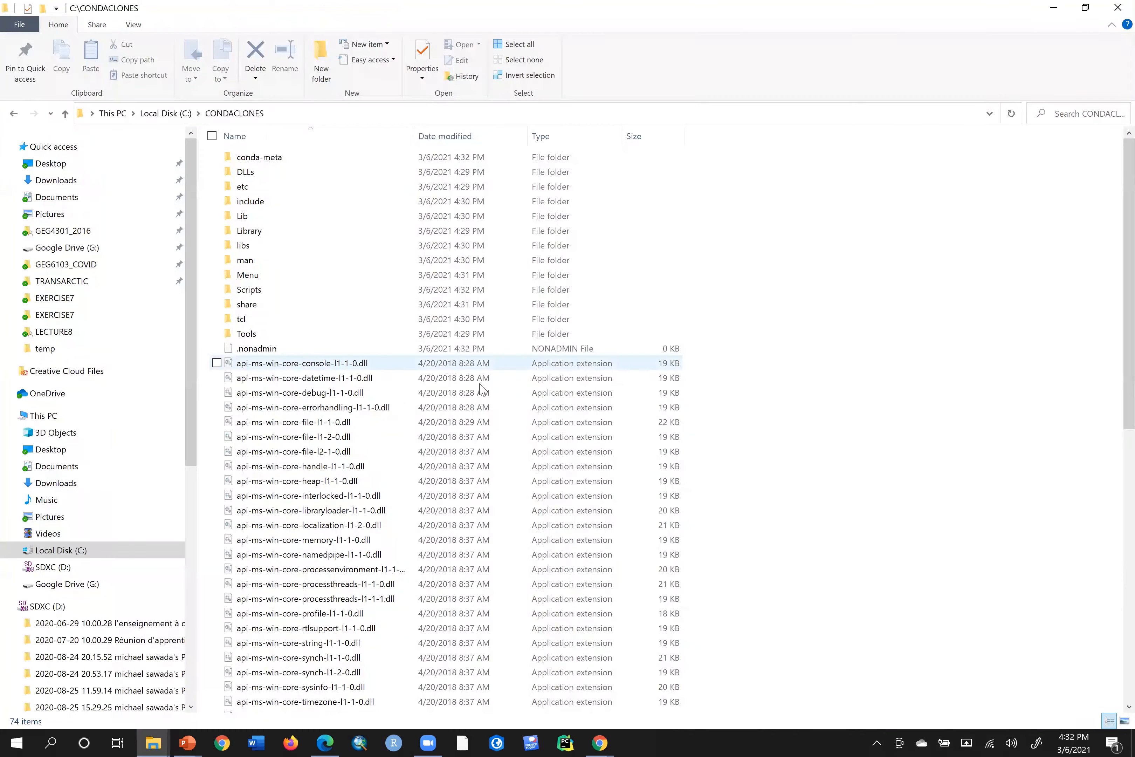
click(48, 556)
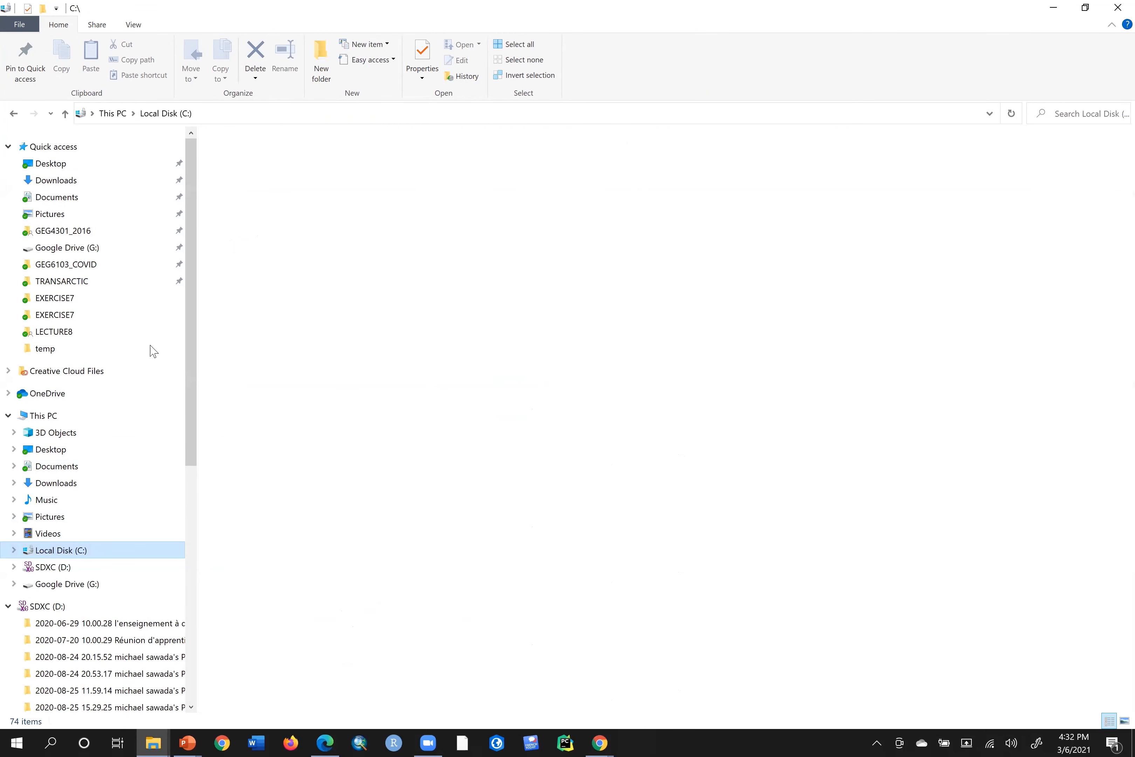
double_click(273, 250)
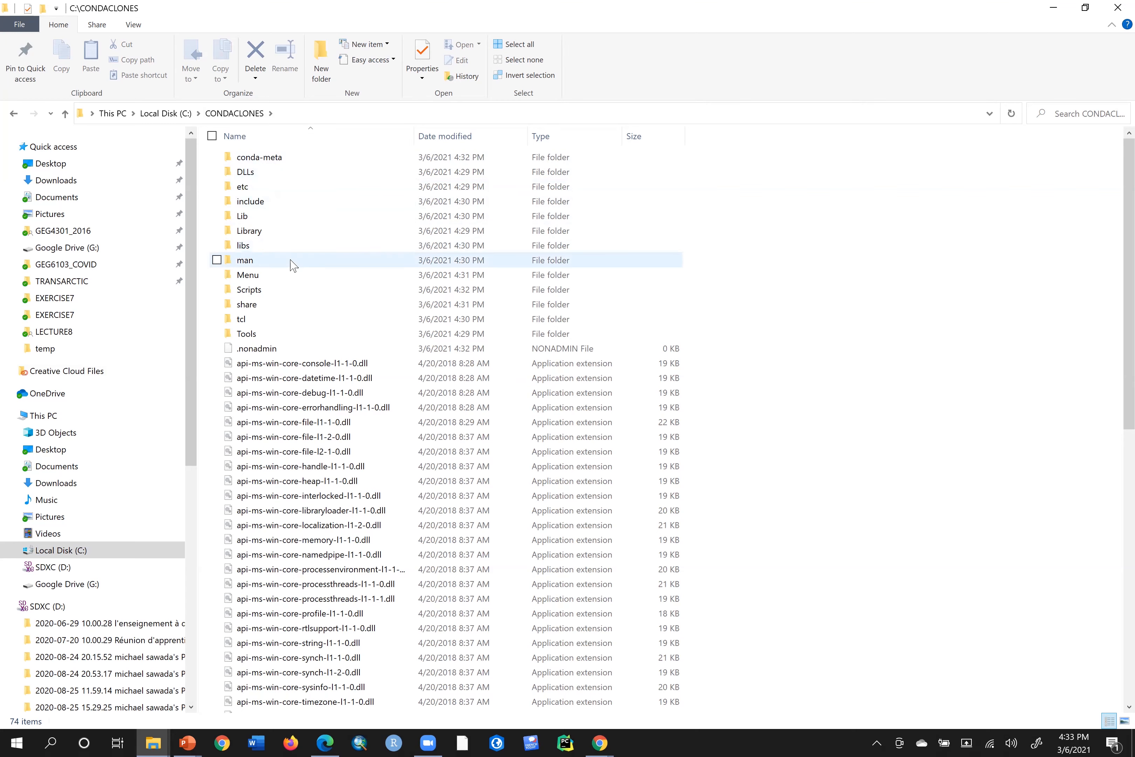
double_click(249, 290)
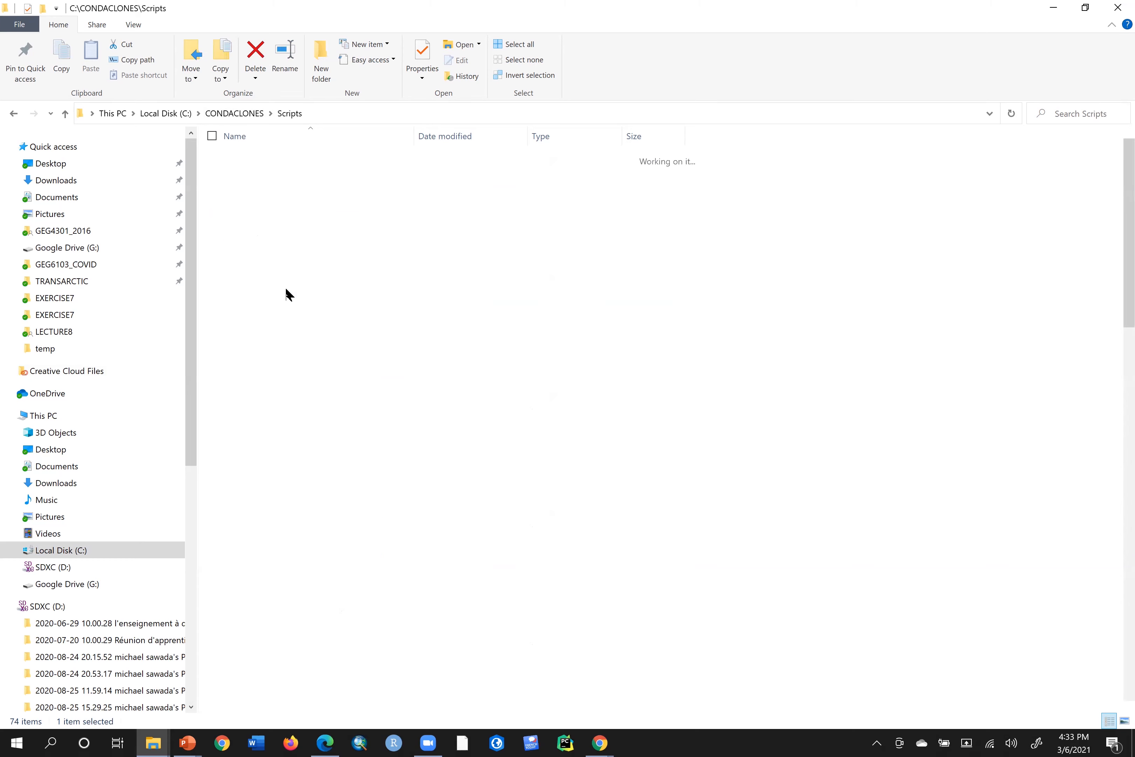
right_click(925, 308)
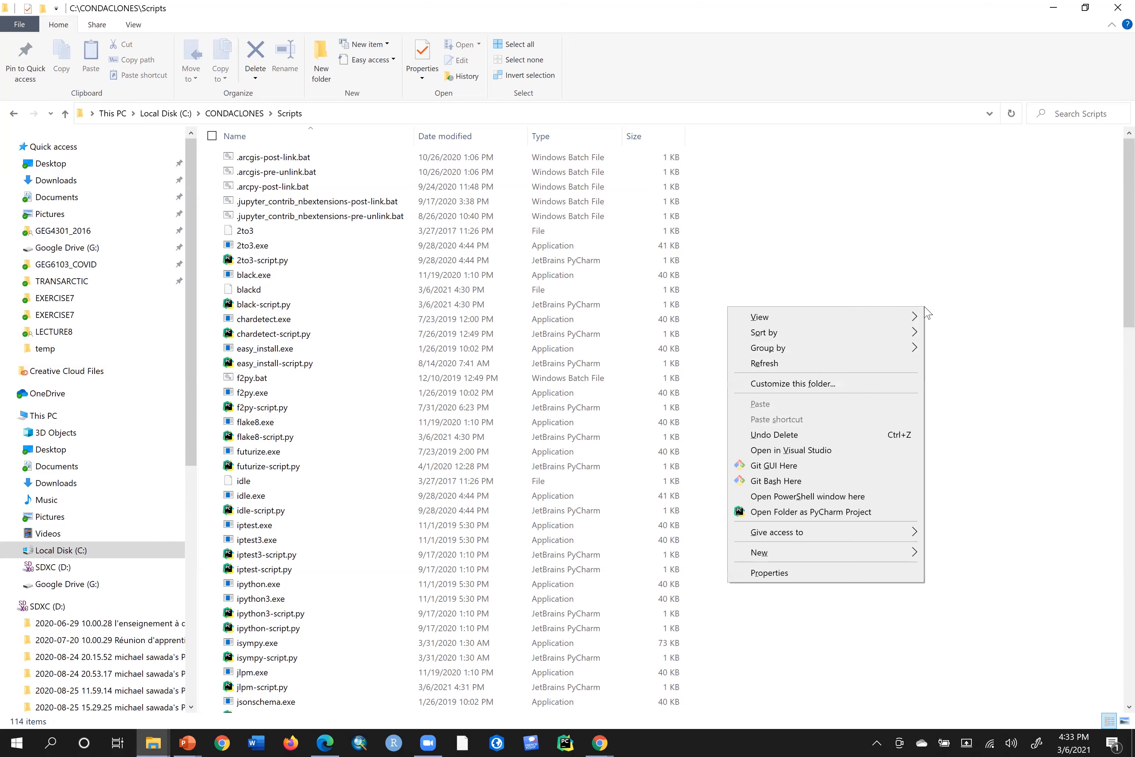
click(848, 496)
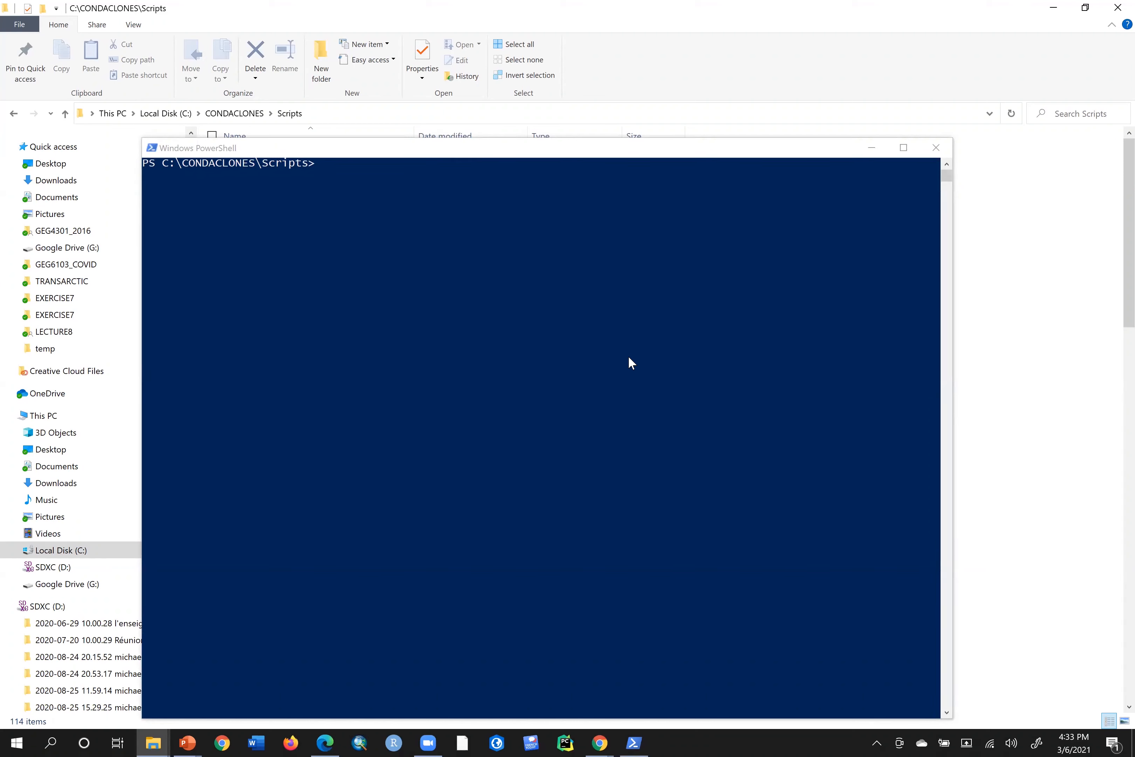
Install GeoPy in the cloned environment by running "./pip install geopy" in PowerShell.
click(482, 251)
text(py)
key(BackSpace)
key(BackSpace)
text(.)
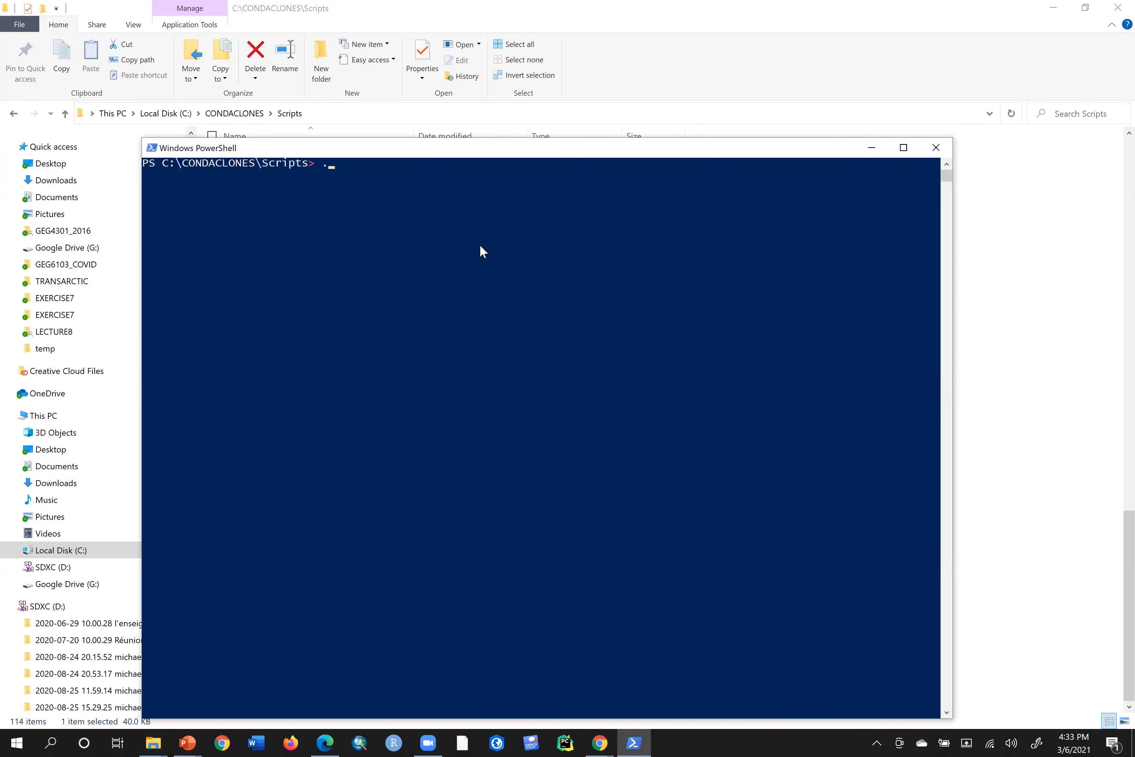
text(/pip install)
text(geopy)
key(Return)
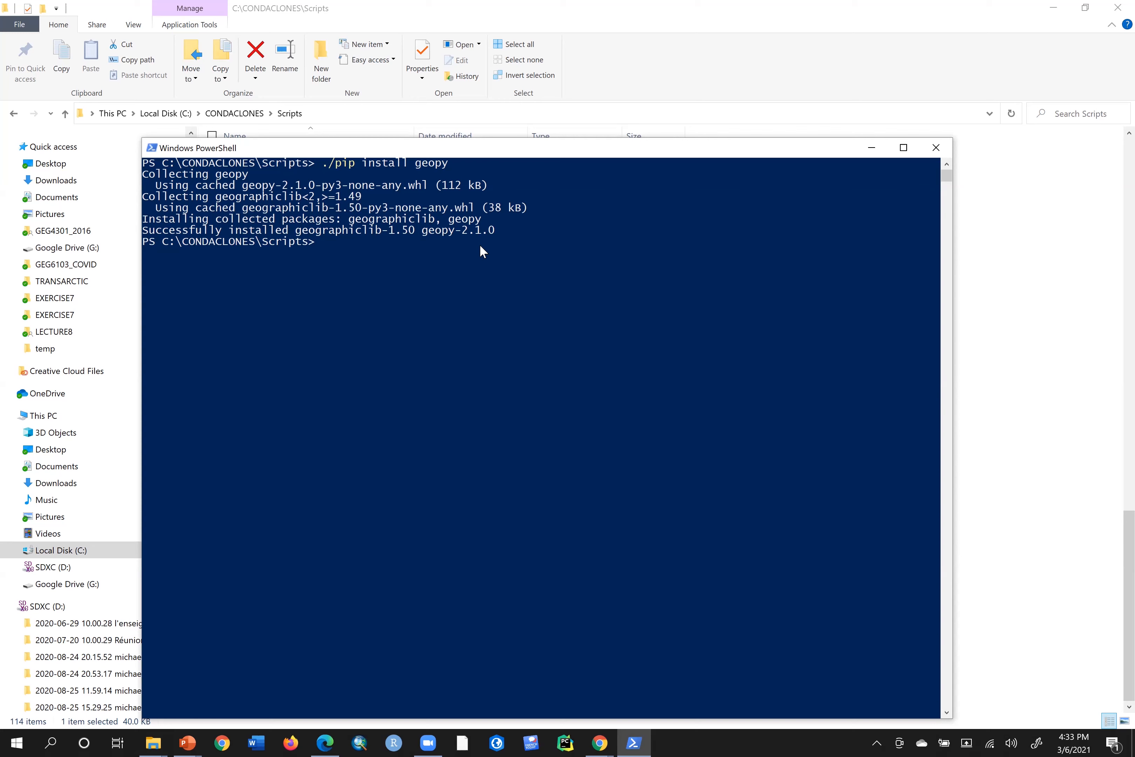
Install the Walk Score package by running "./pip install walkscore-api" and close the PowerShell window.
text(./pip install walkscore-api)
key(Return)
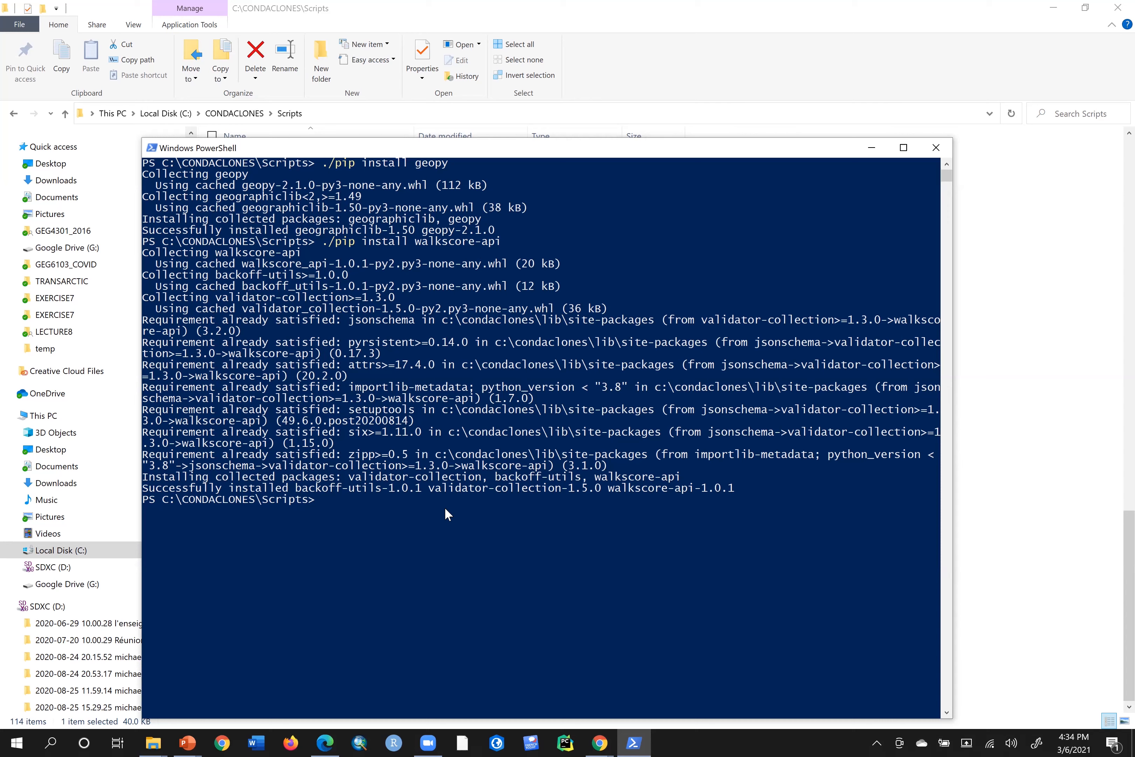
click(405, 511)
click(938, 154)
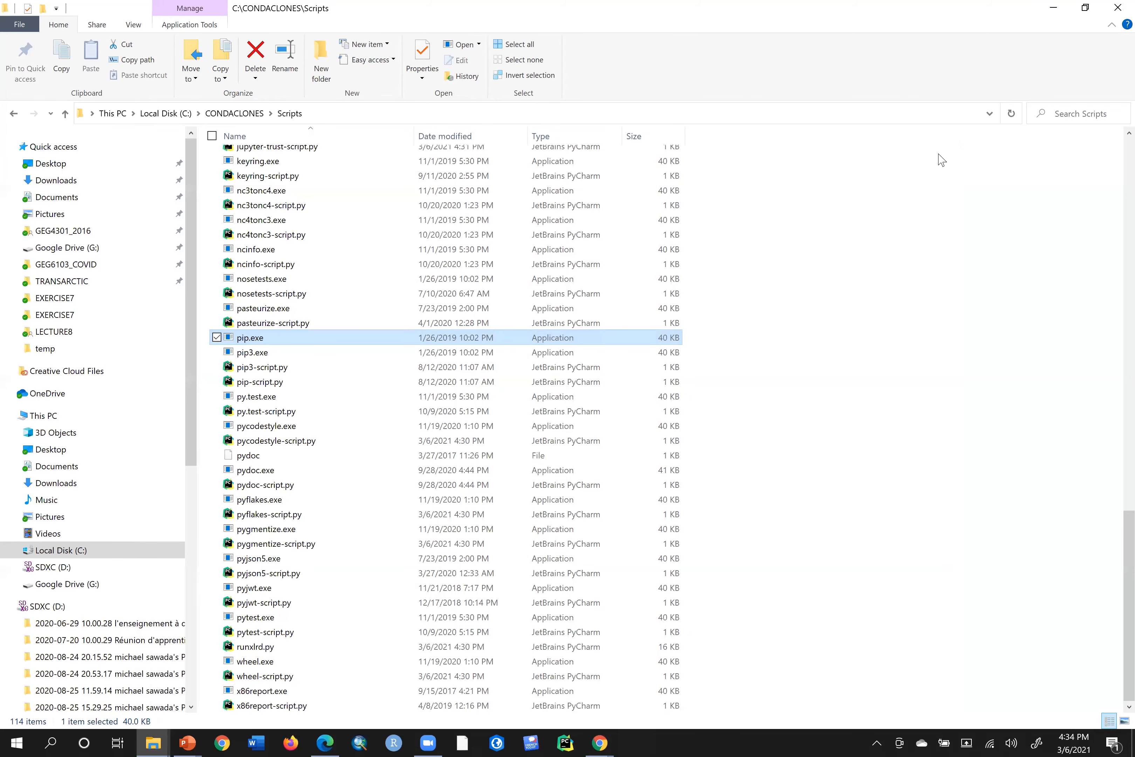
Go to C:\CONDACLONES\Lib\site-packages and locate the geopy package folder.
scroll(940, 159, up, 20)
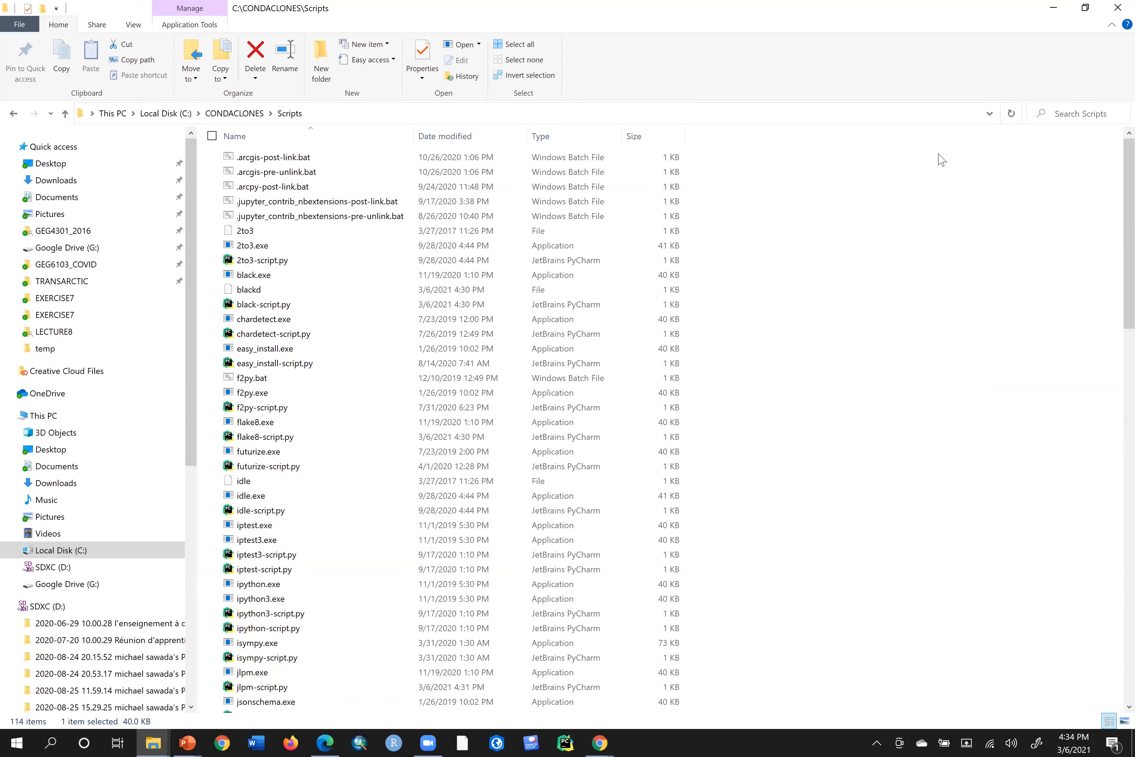
click(234, 114)
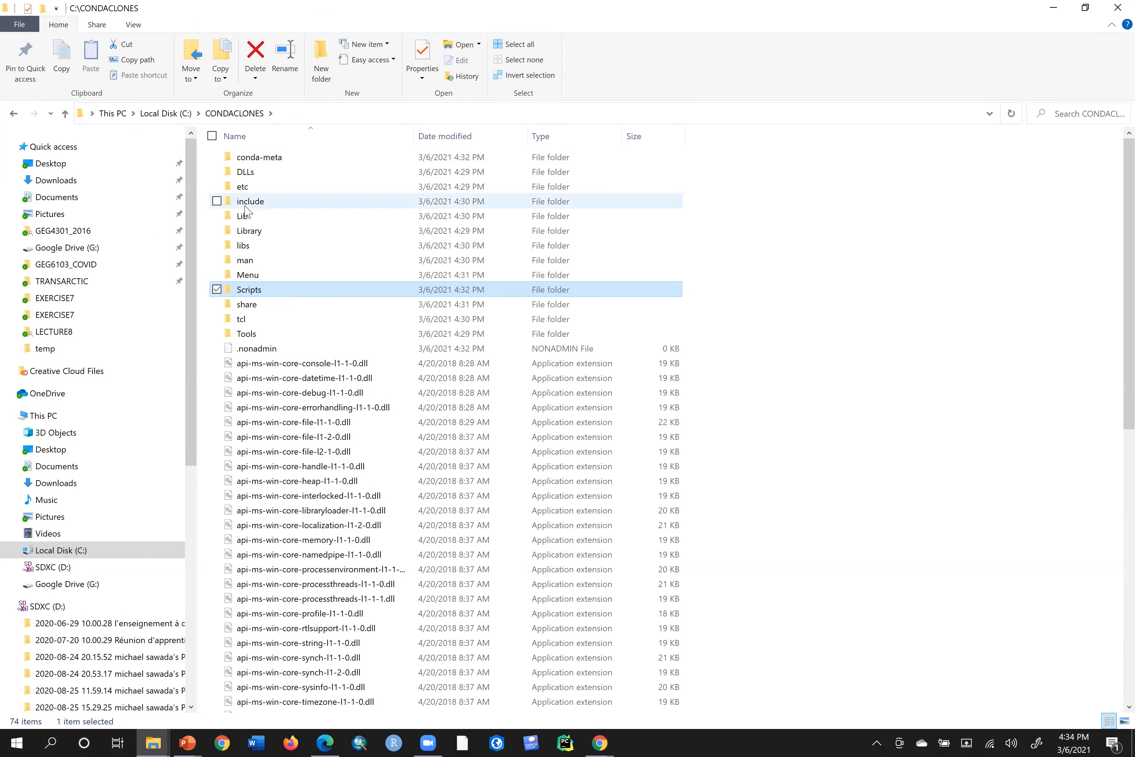
double_click(248, 216)
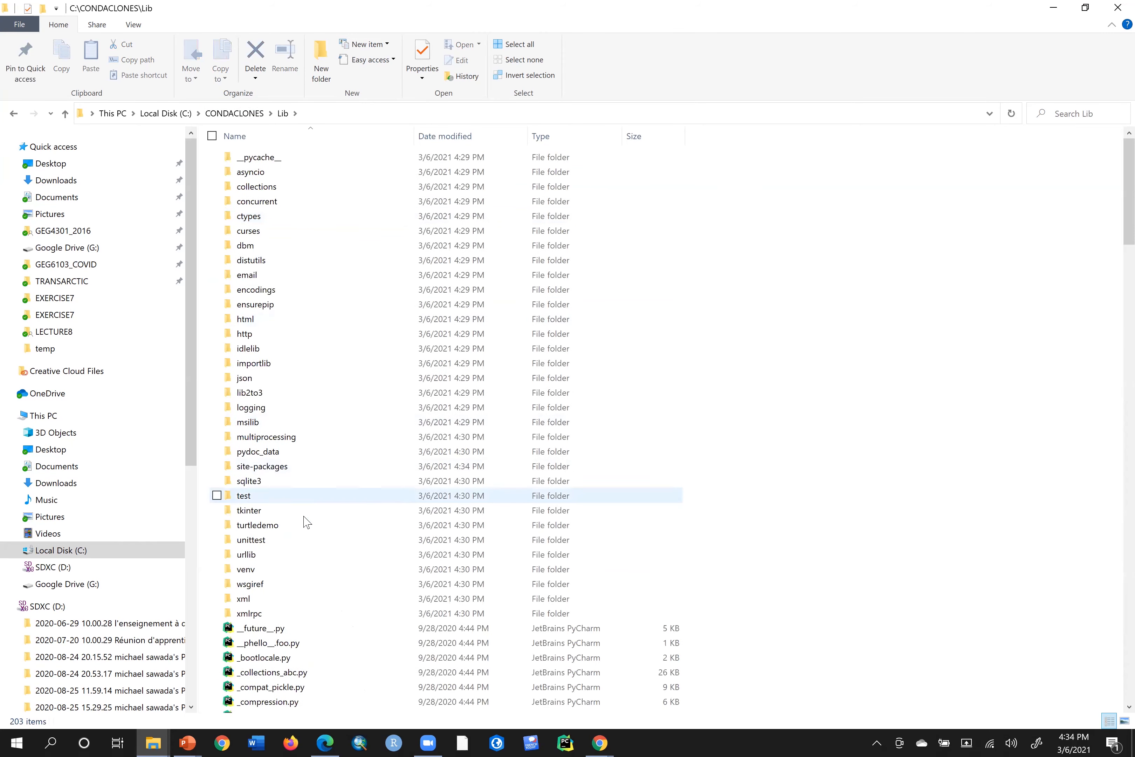
double_click(290, 466)
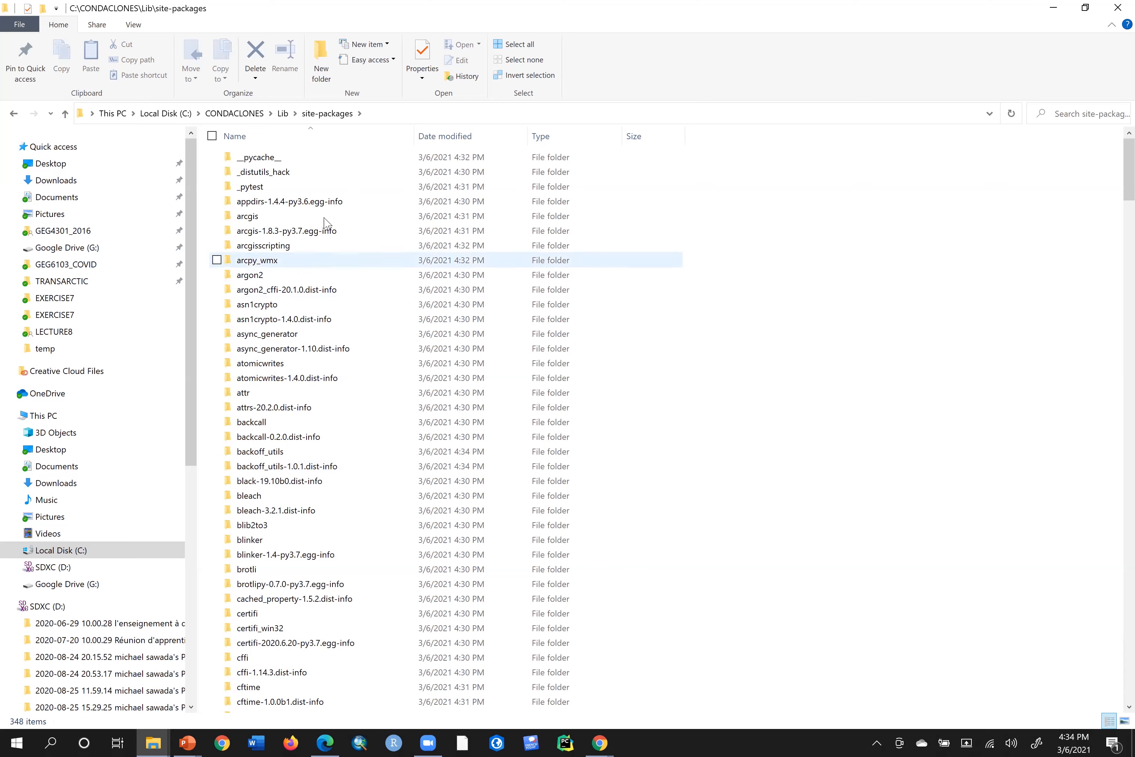
scroll(332, 496, down, 7)
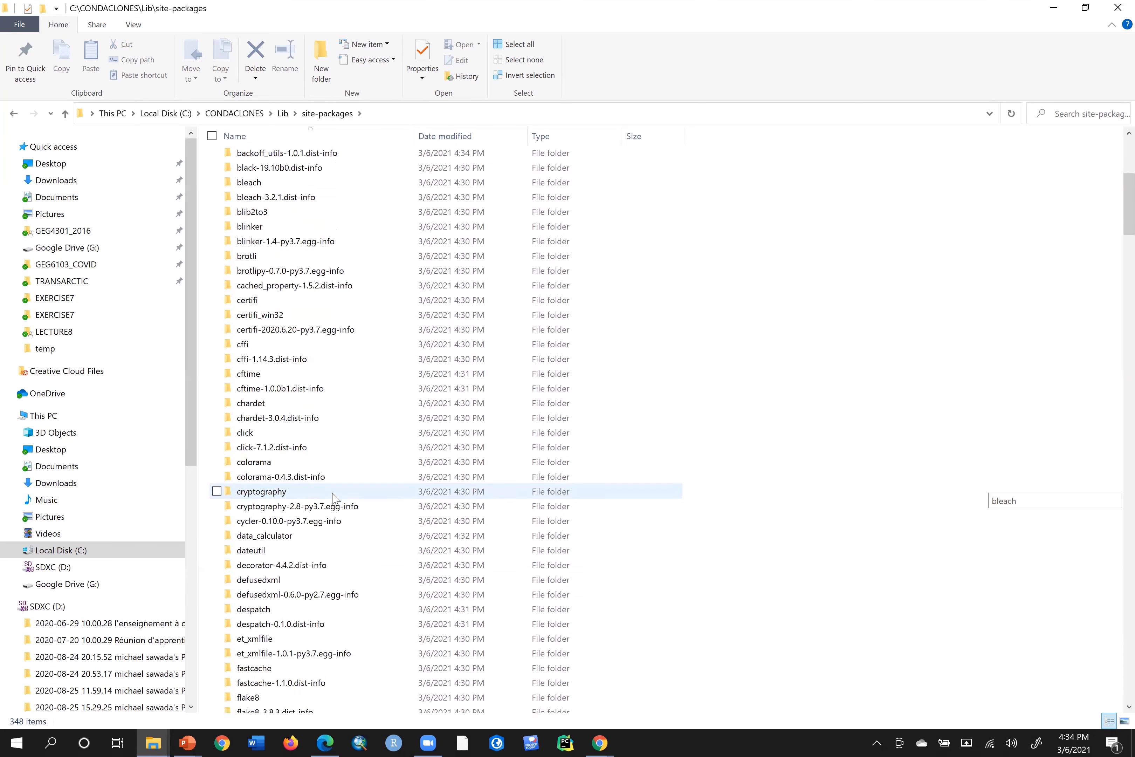
scroll(332, 496, down, 6)
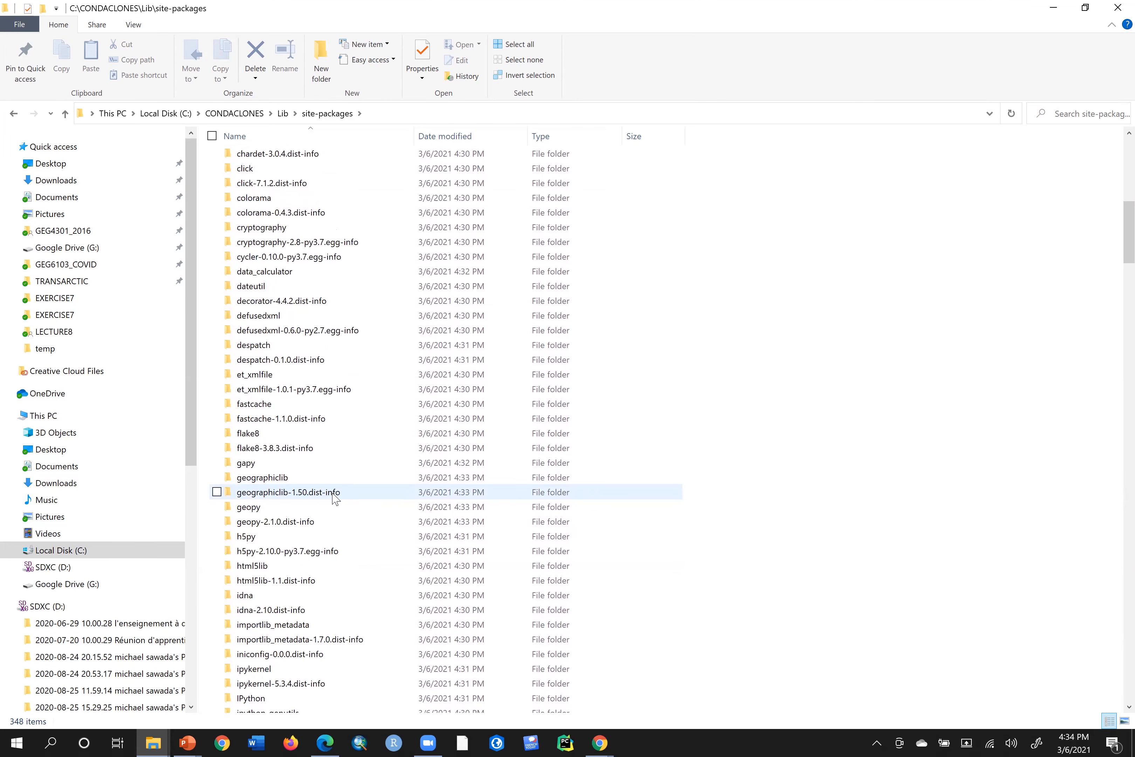
click(311, 509)
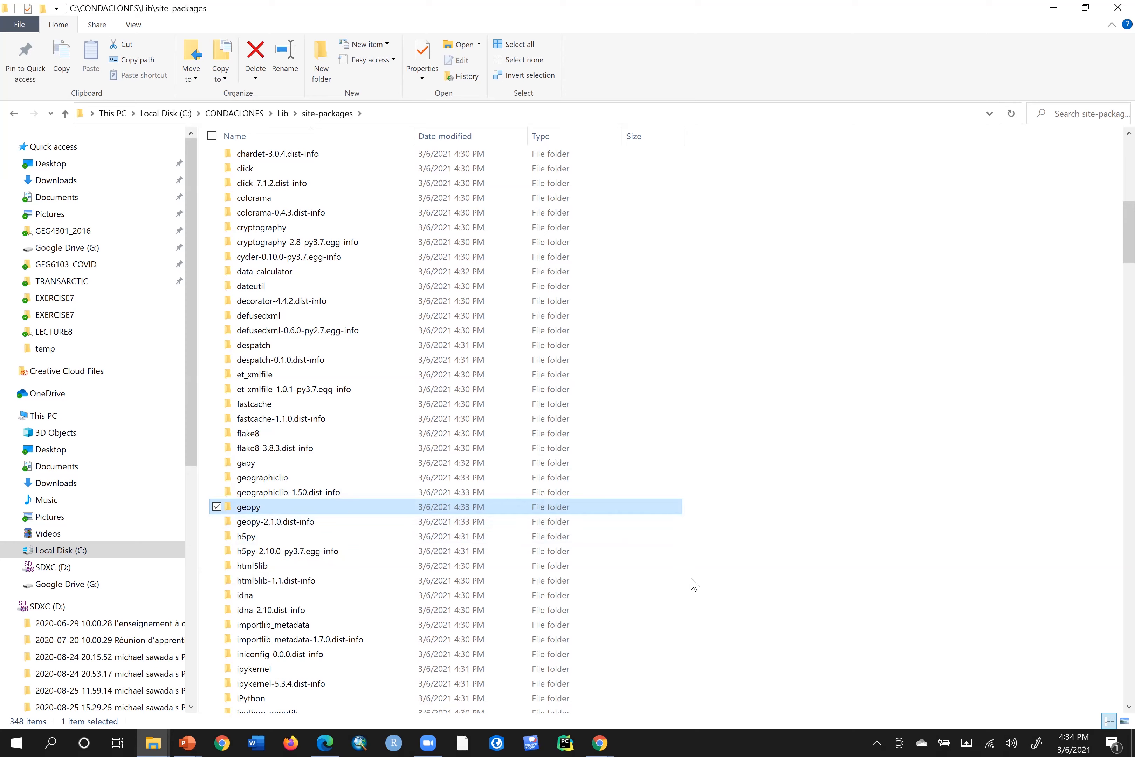
Find the walkscore package folder in the clone's site-packages.
scroll(694, 584, down, 2)
scroll(694, 584, down, 20)
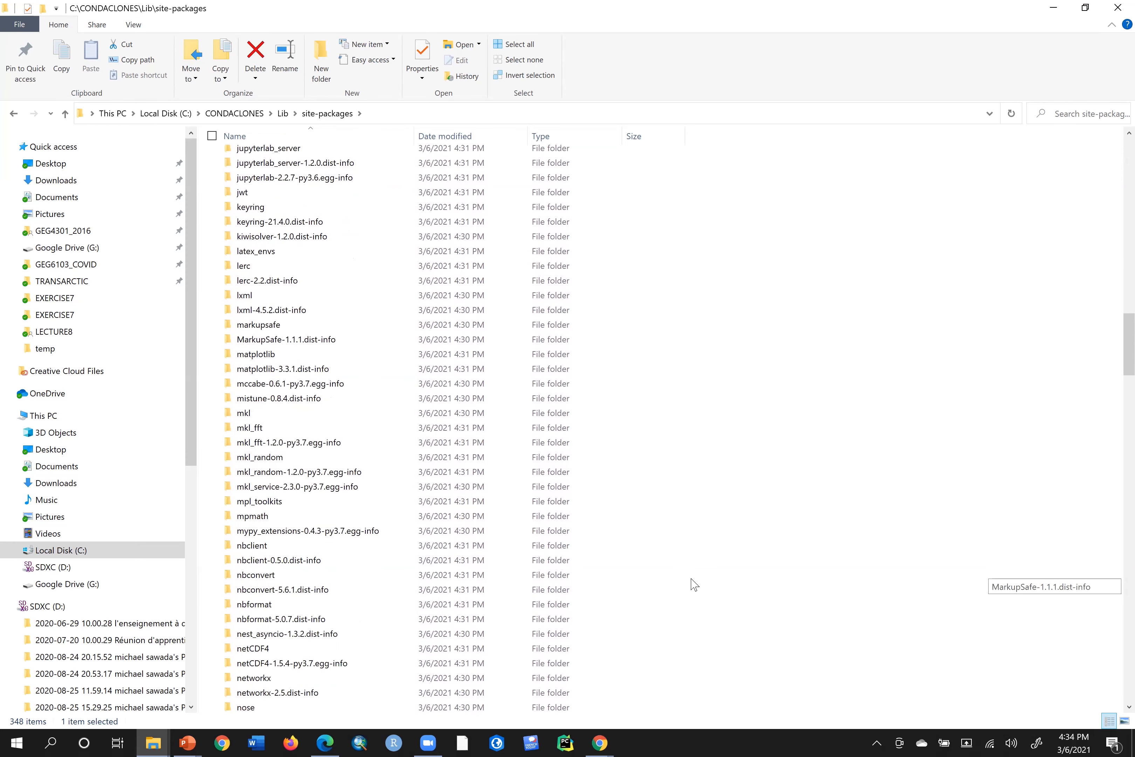
scroll(694, 585, down, 4)
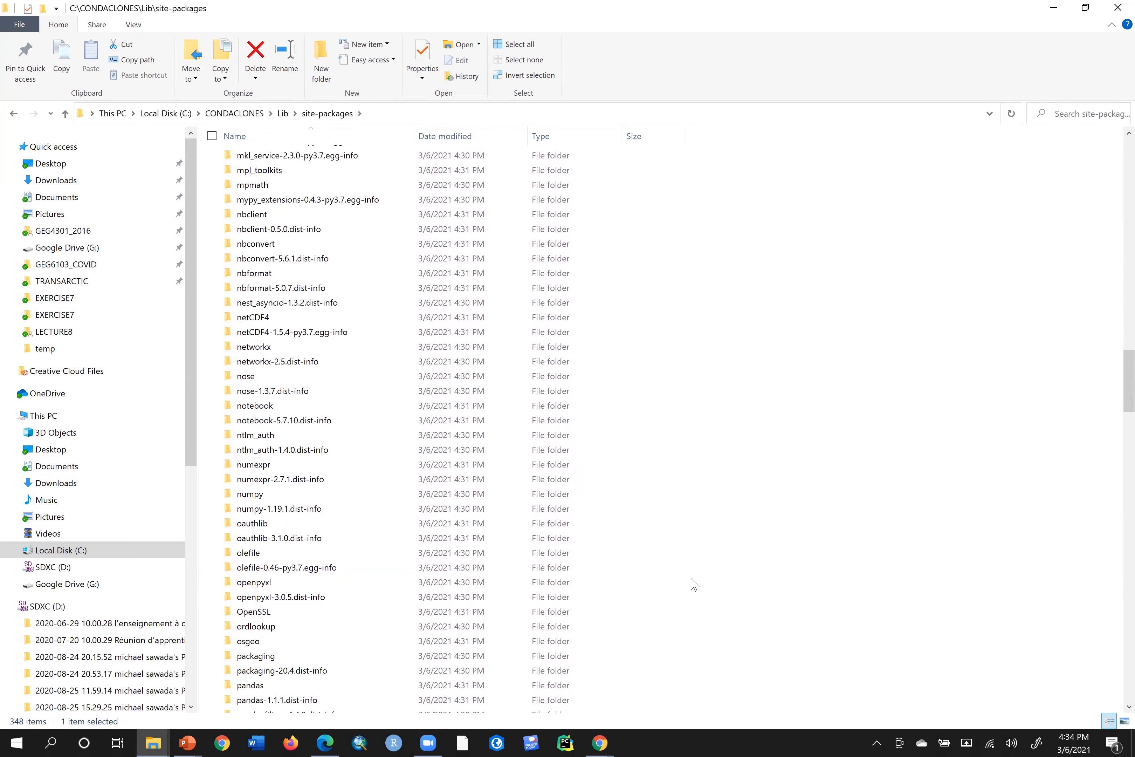
scroll(694, 584, down, 8)
scroll(693, 584, down, 18)
scroll(693, 584, down, 11)
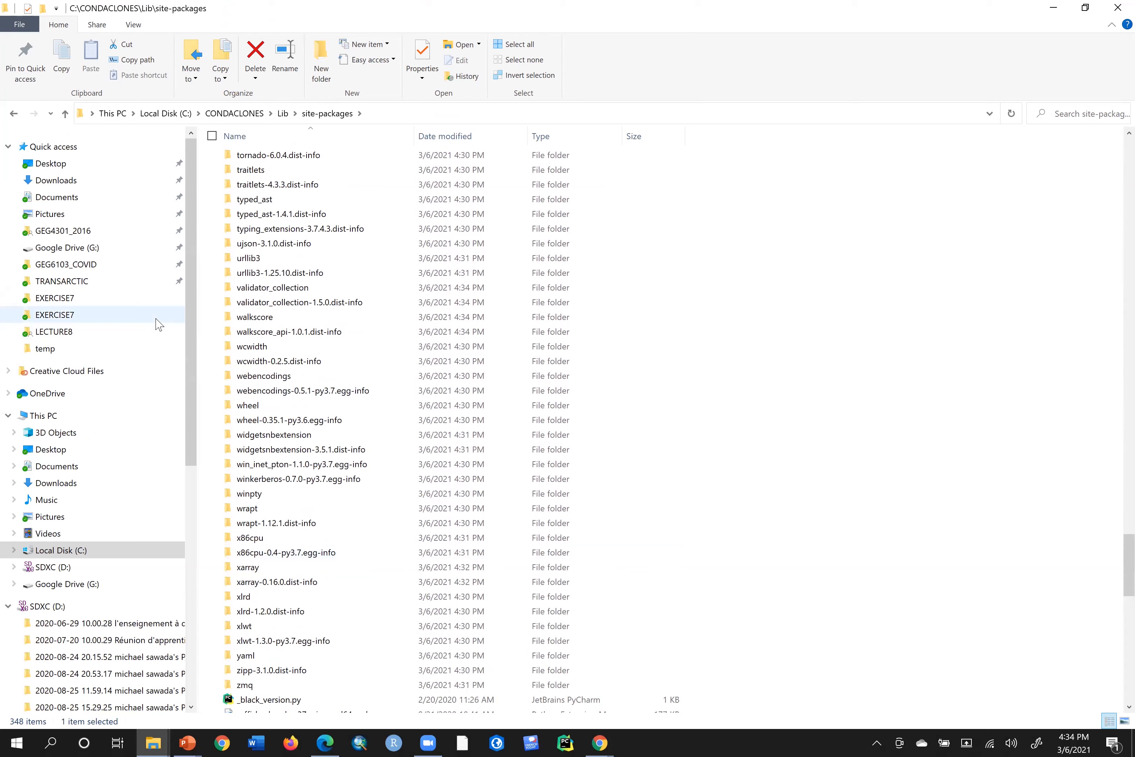
click(277, 316)
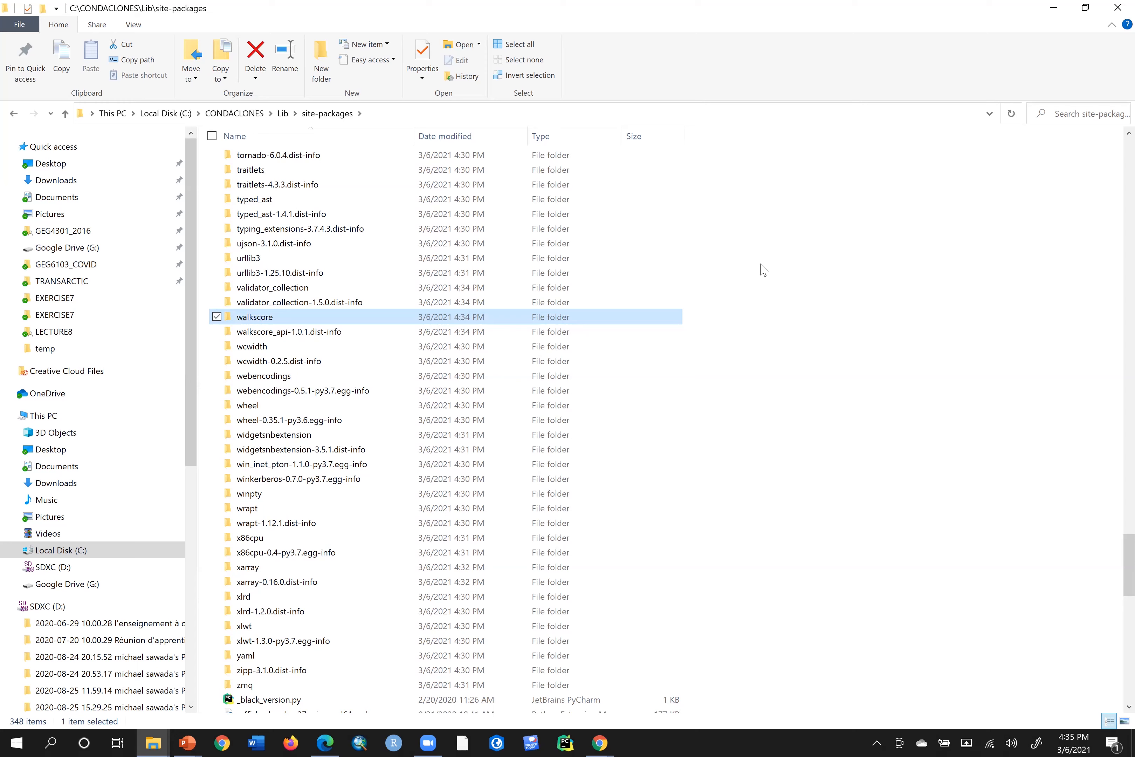
Switch to ArcGIS Pro, start without a template, and open the Python Package Manager.
click(500, 736)
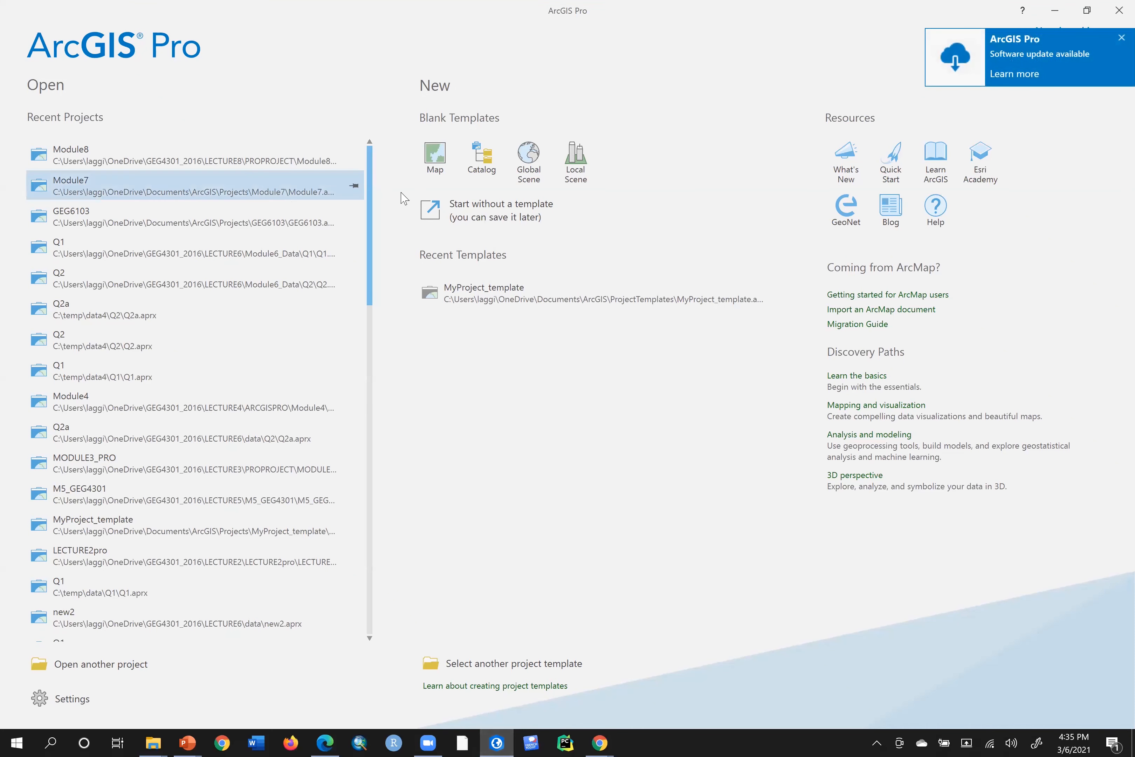
click(483, 205)
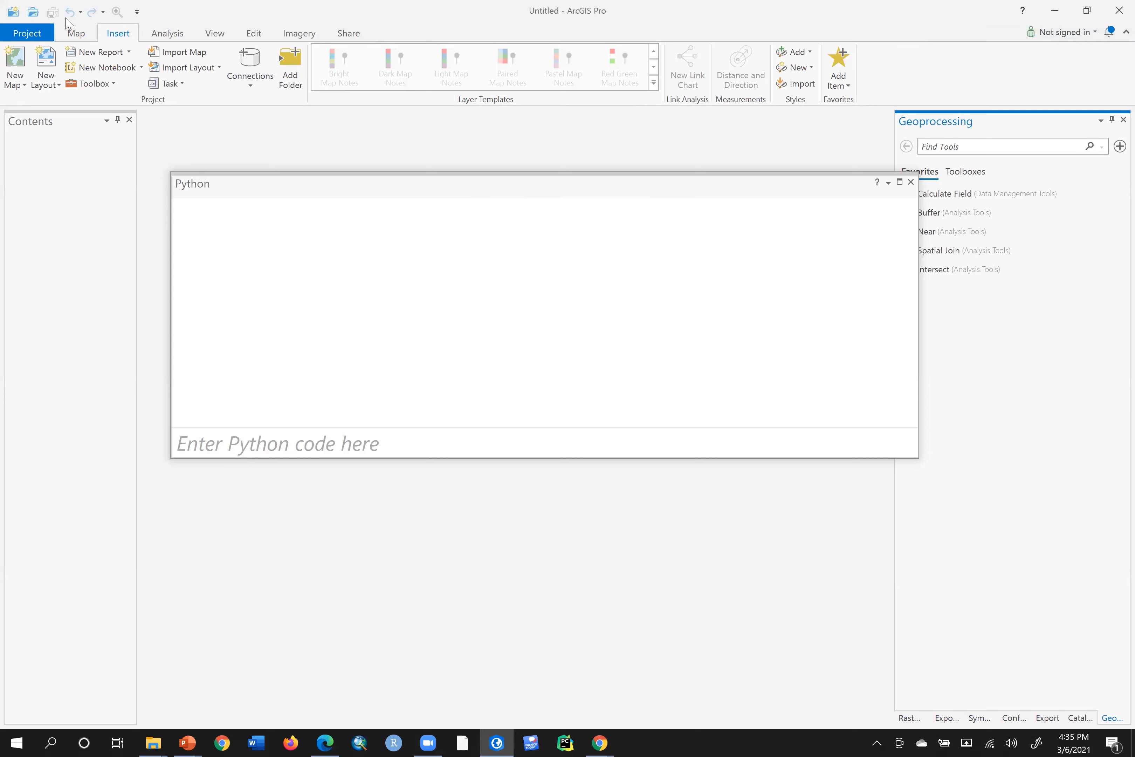
click(26, 34)
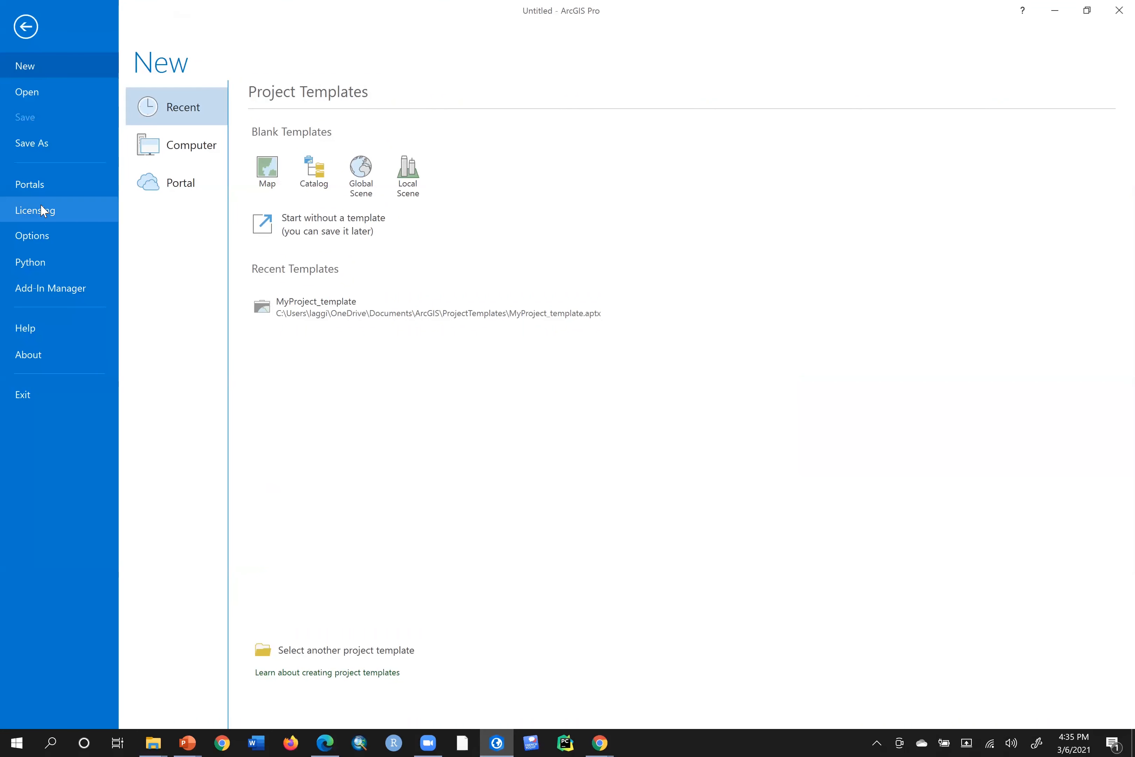
click(43, 261)
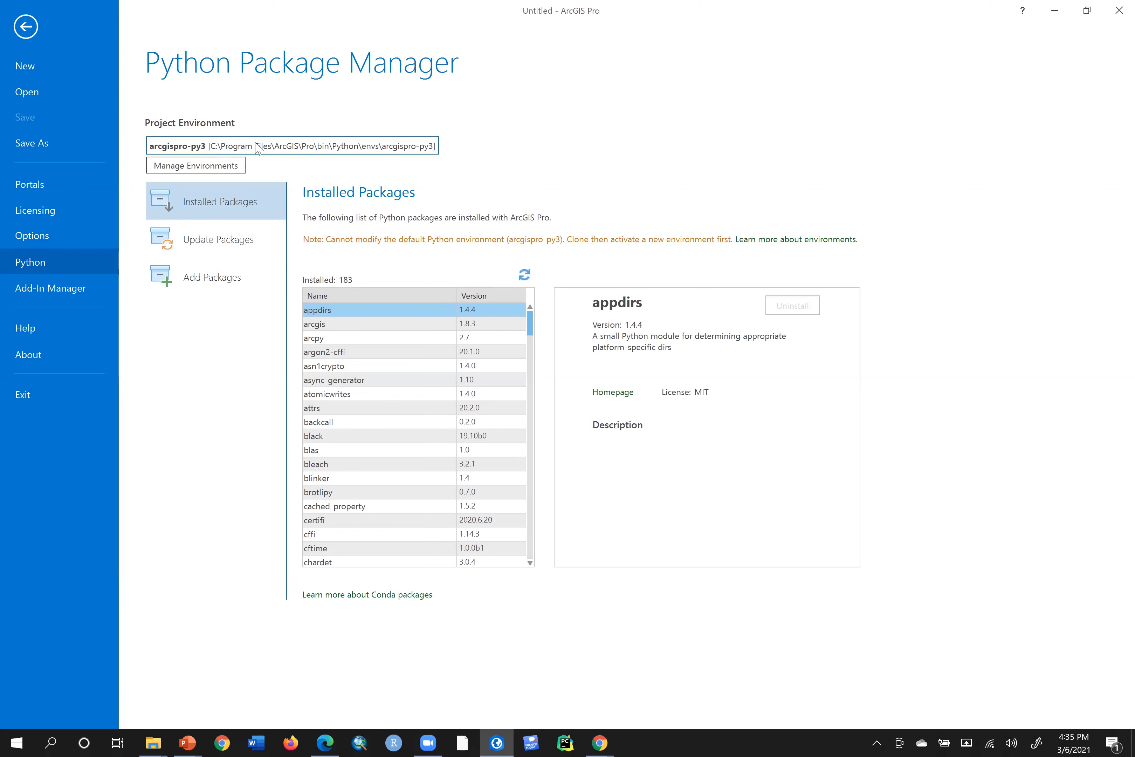
Add C:\CONDACLONES to the managed Python environments, make it the active environment, and close ArcGIS Pro.
click(217, 168)
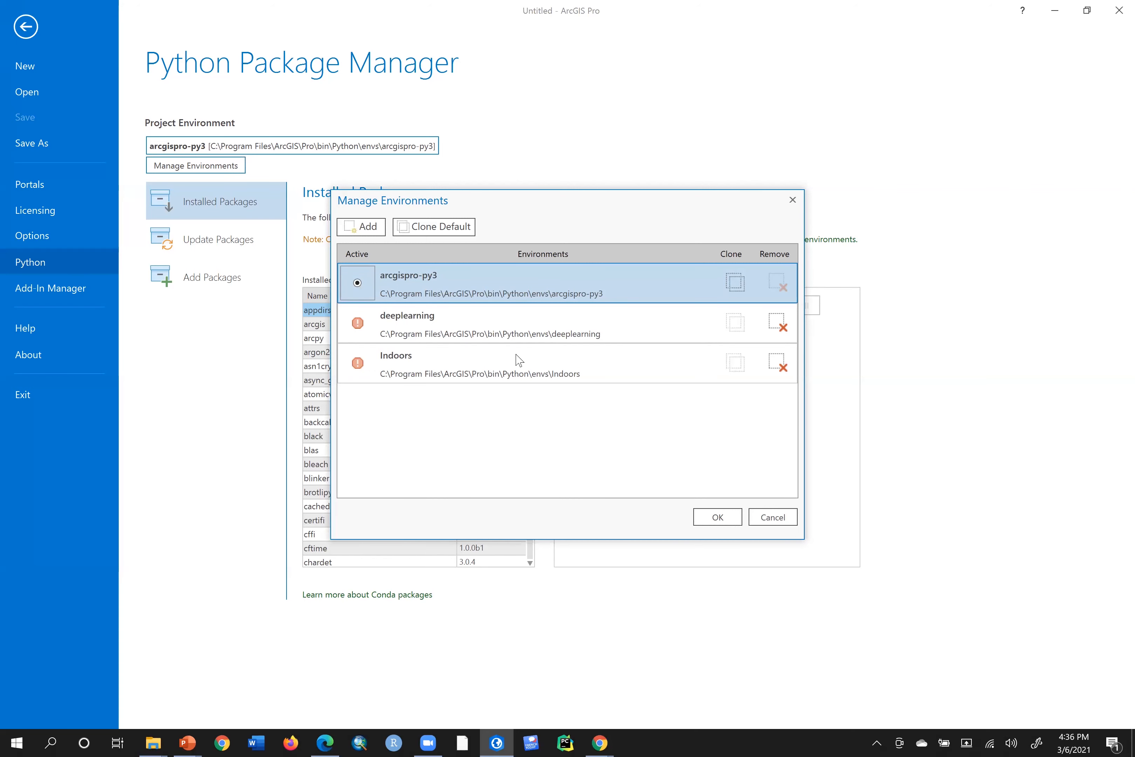
click(354, 229)
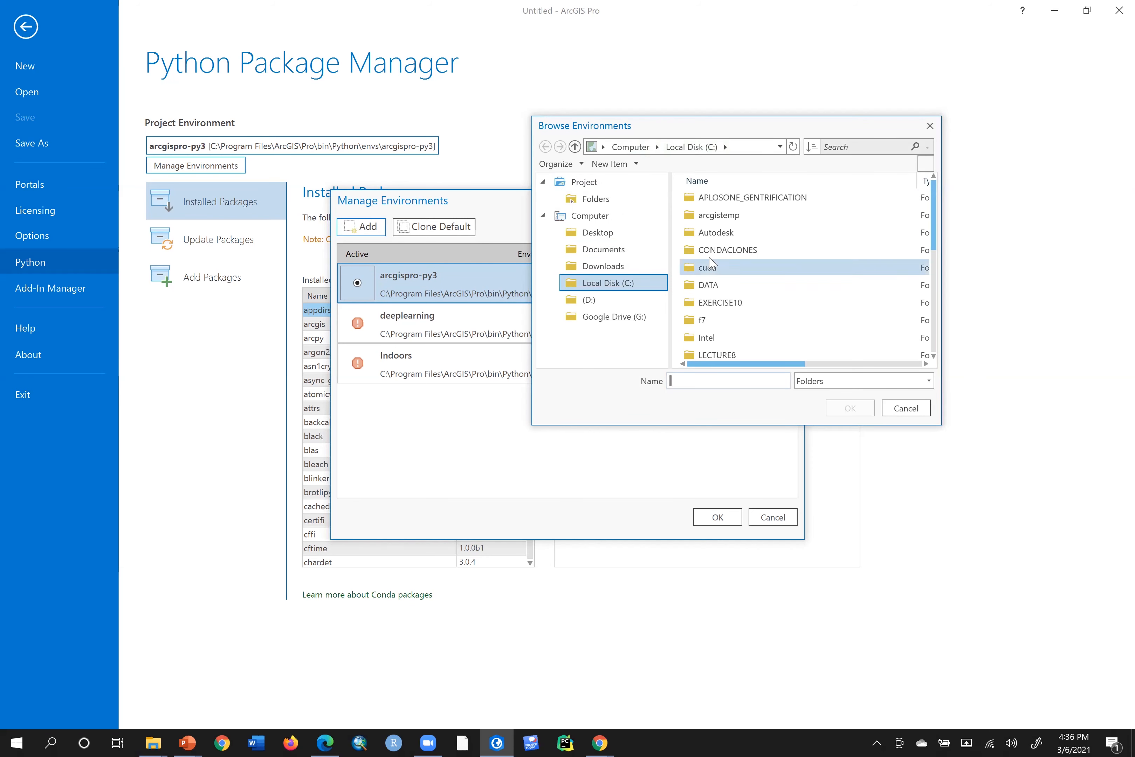
click(716, 249)
click(857, 411)
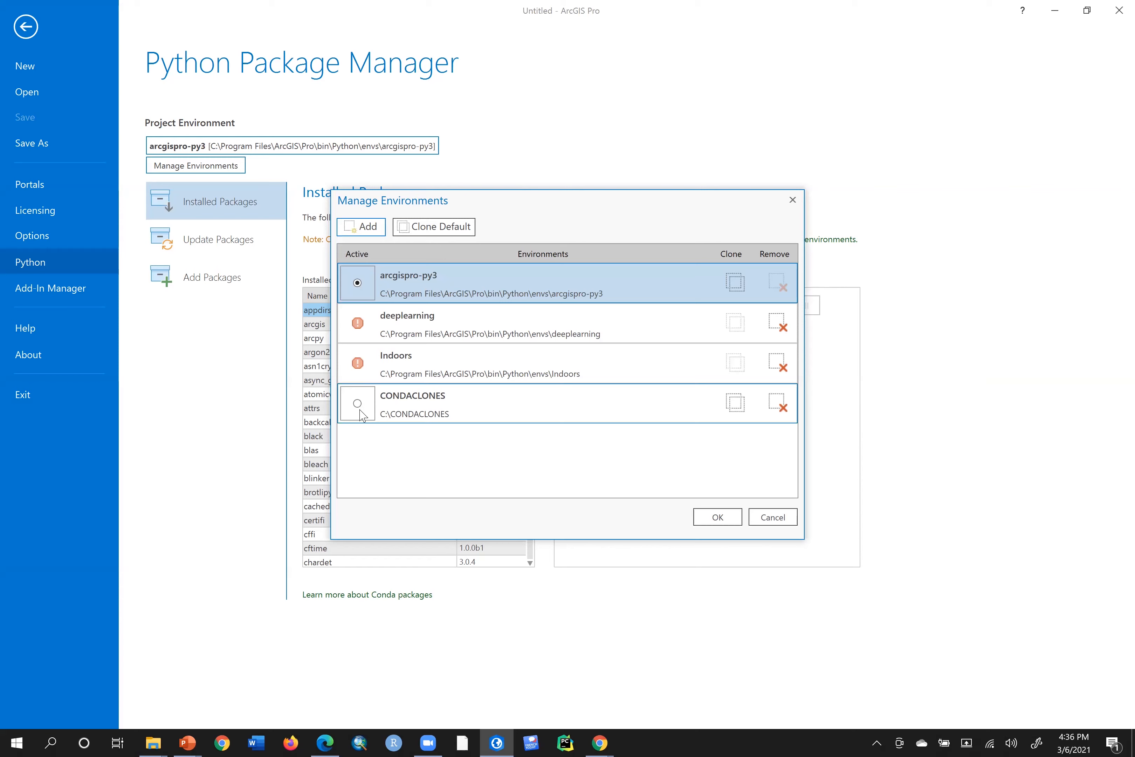
click(355, 408)
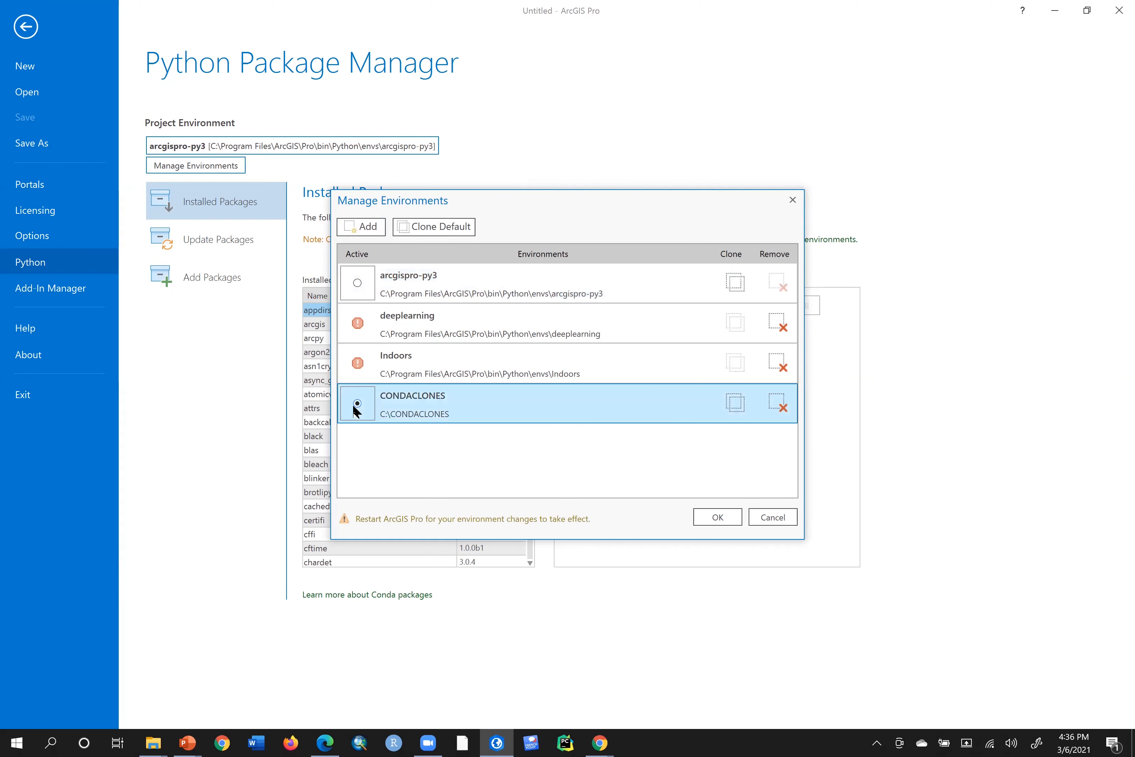
click(725, 521)
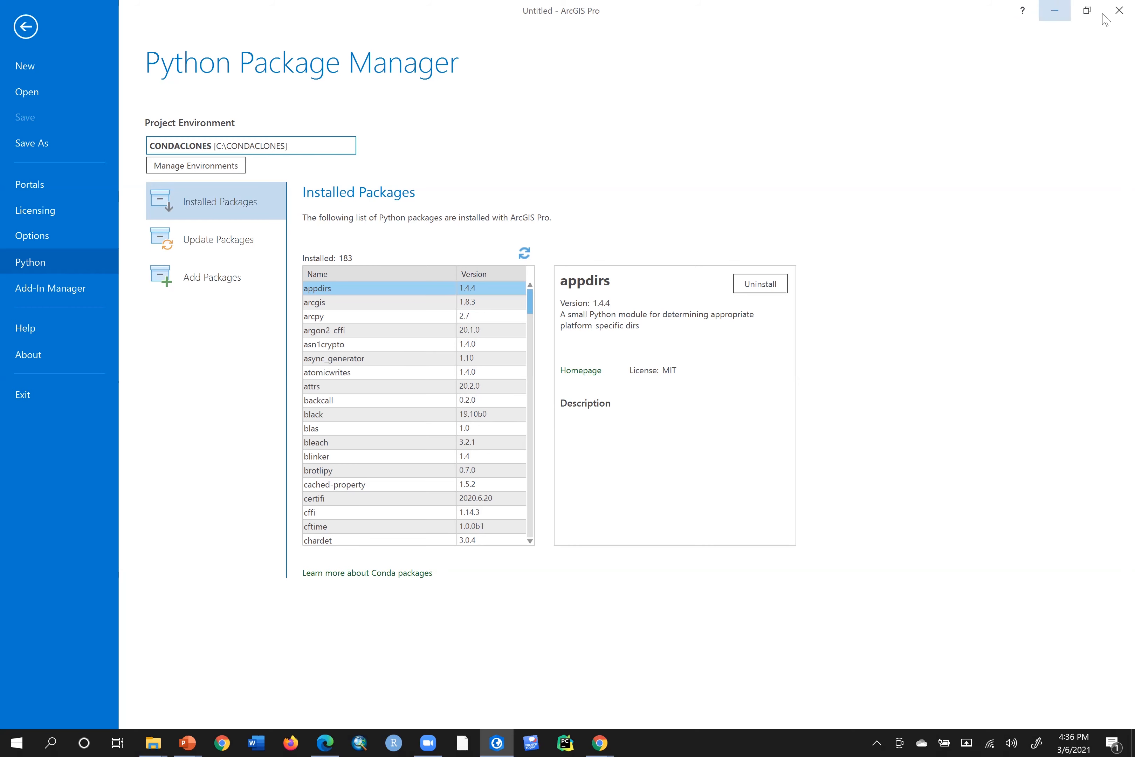
click(1119, 10)
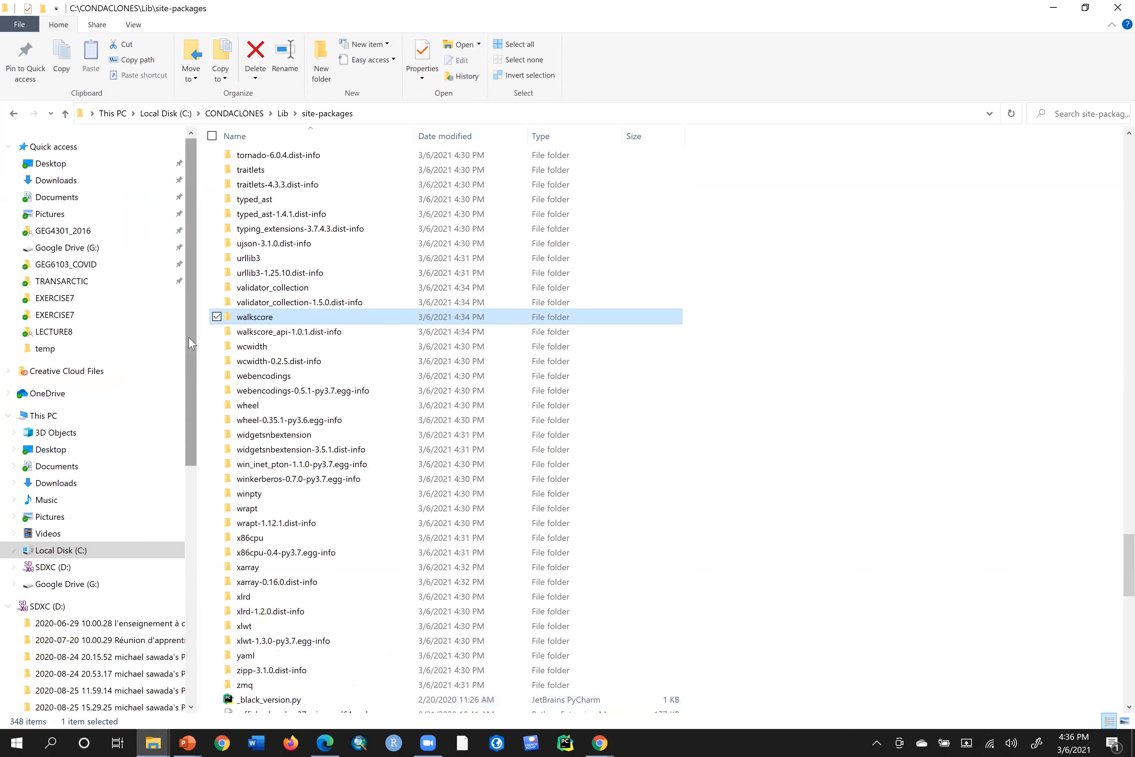
Rename the PyScripter folder in C:\LECTURE8 as PyScripterold.
scroll(190, 344, down, 5)
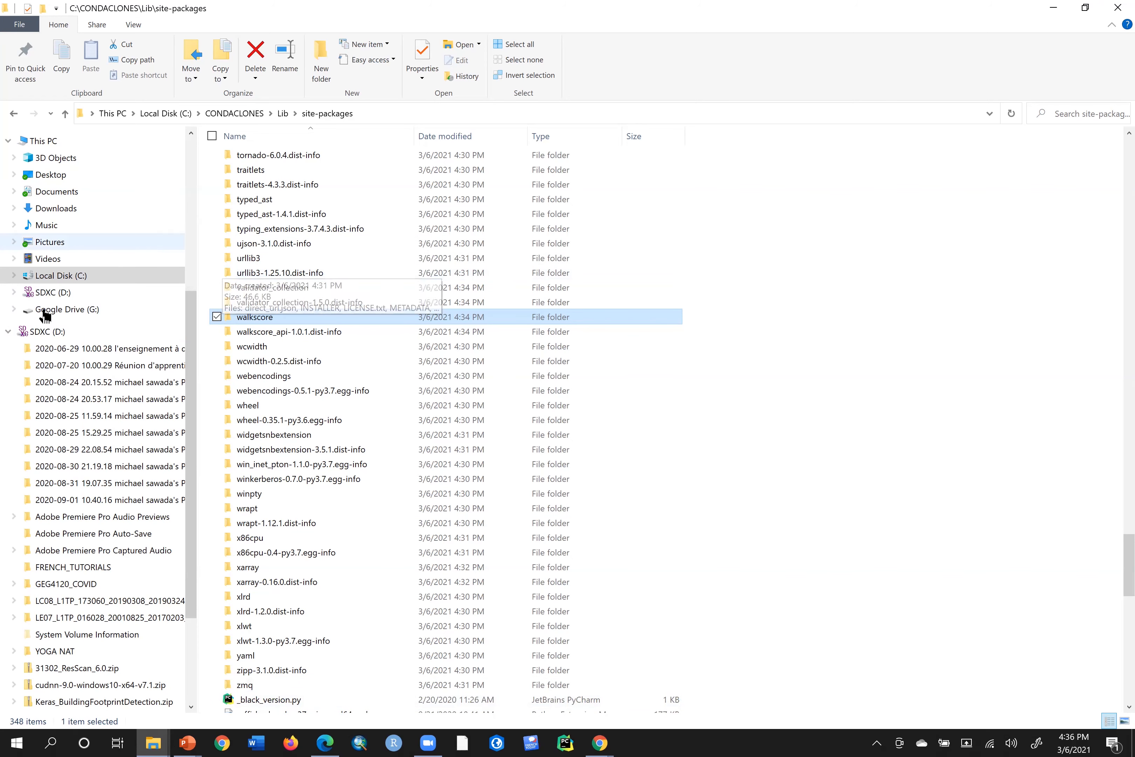
click(115, 280)
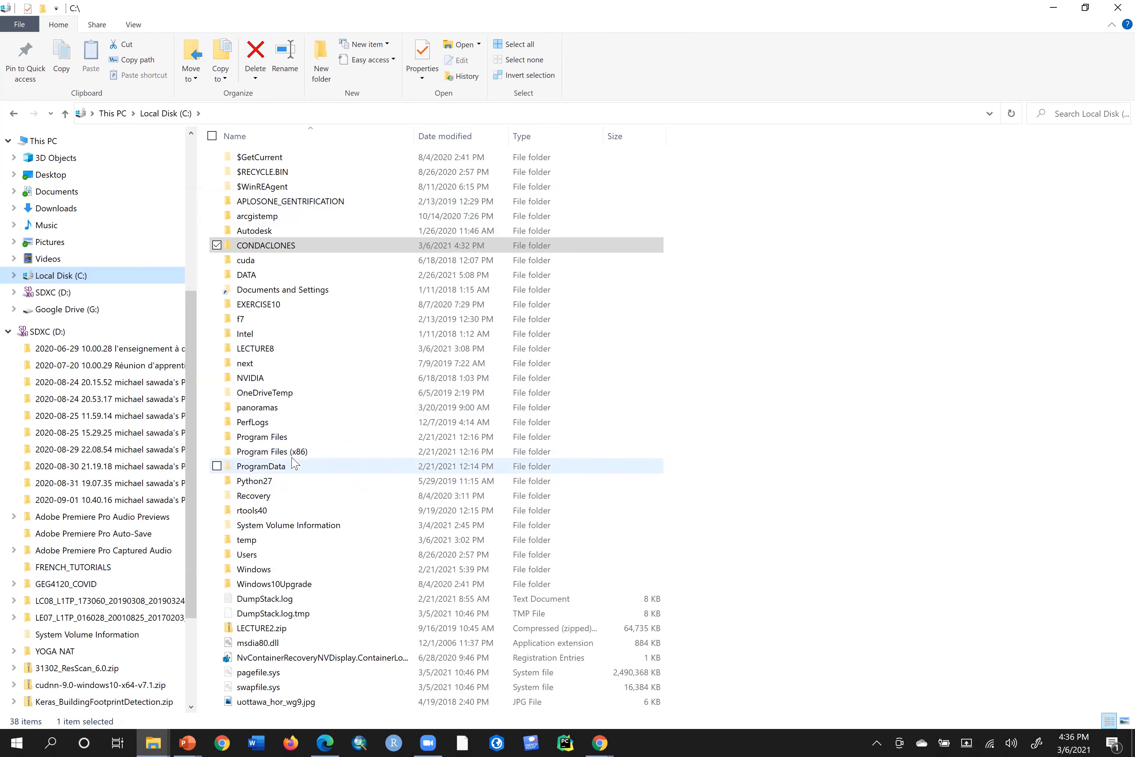
double_click(307, 349)
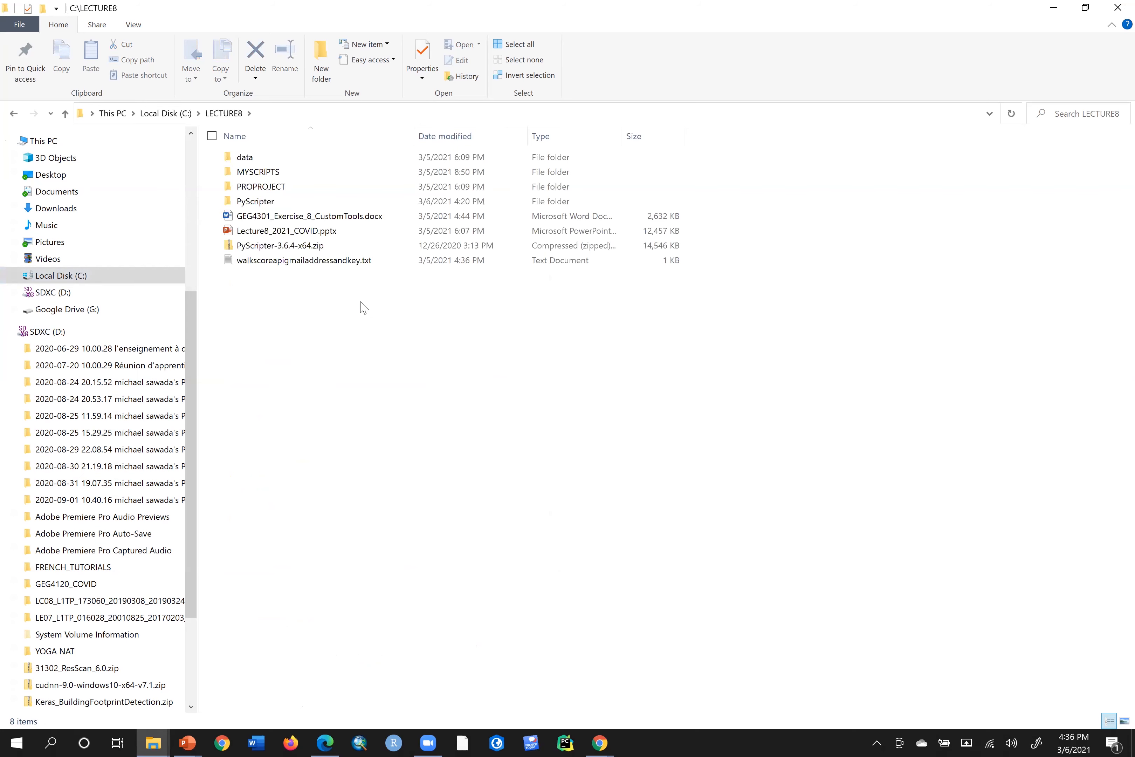
click(259, 202)
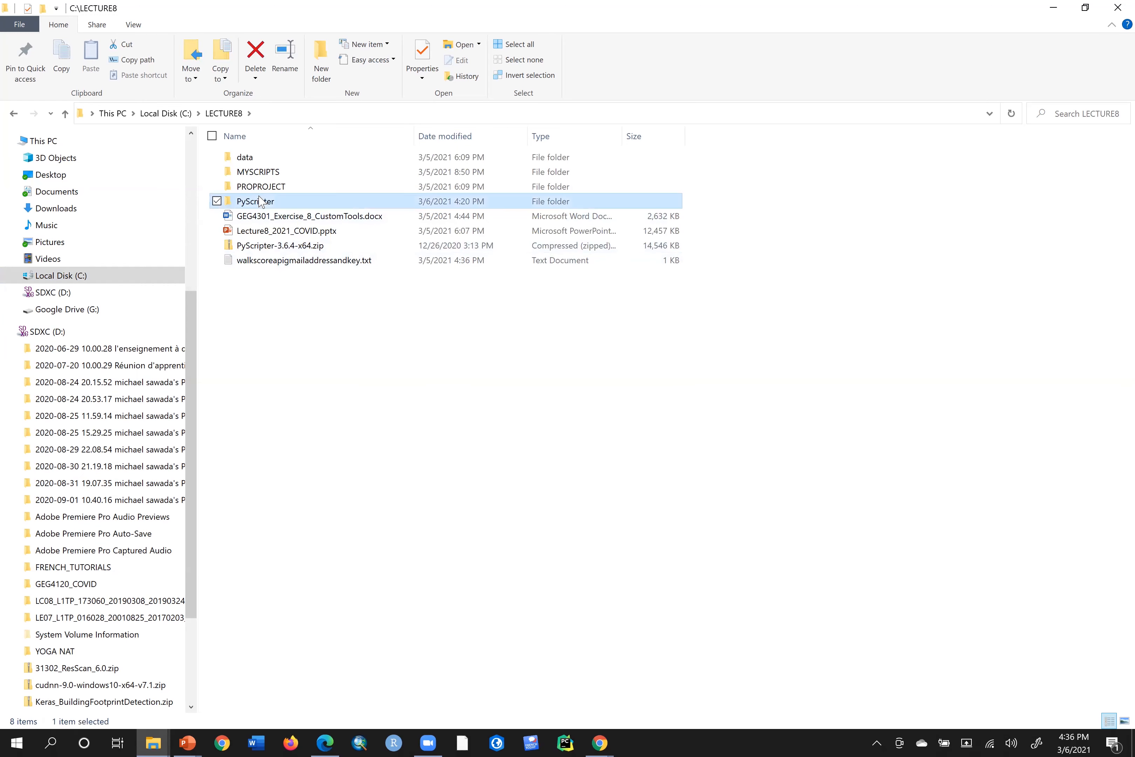
click(274, 204)
click(282, 202)
text(old)
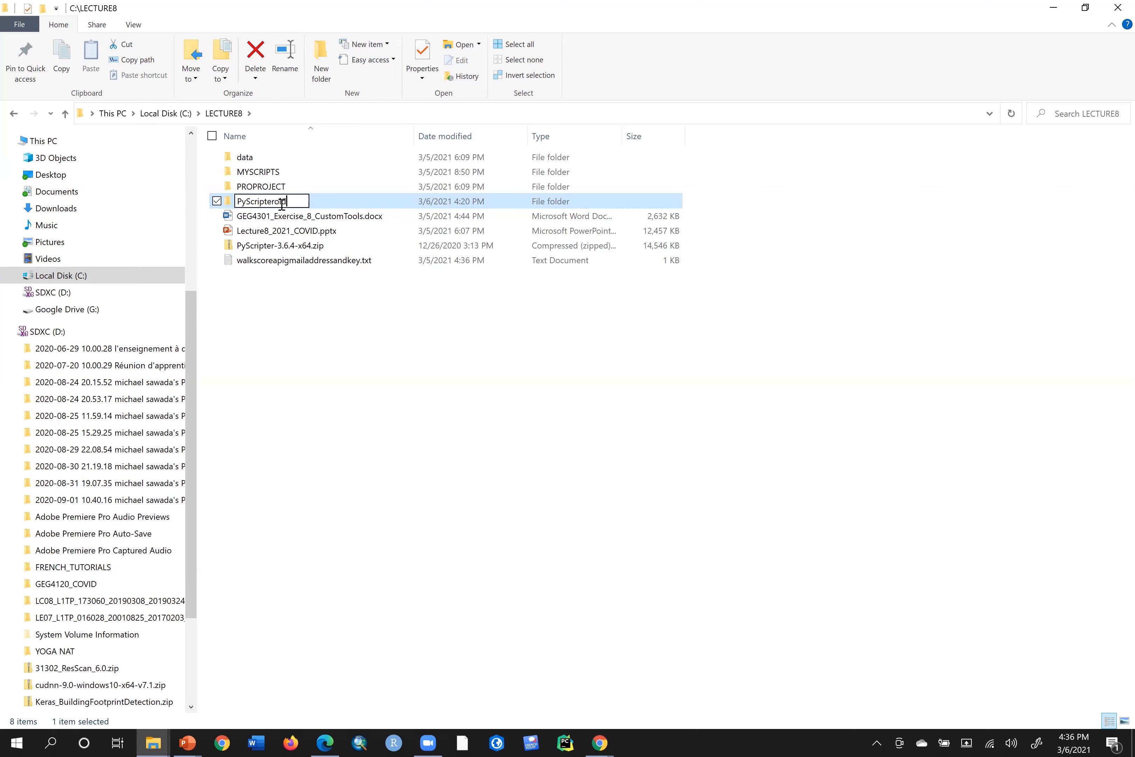
key(Return)
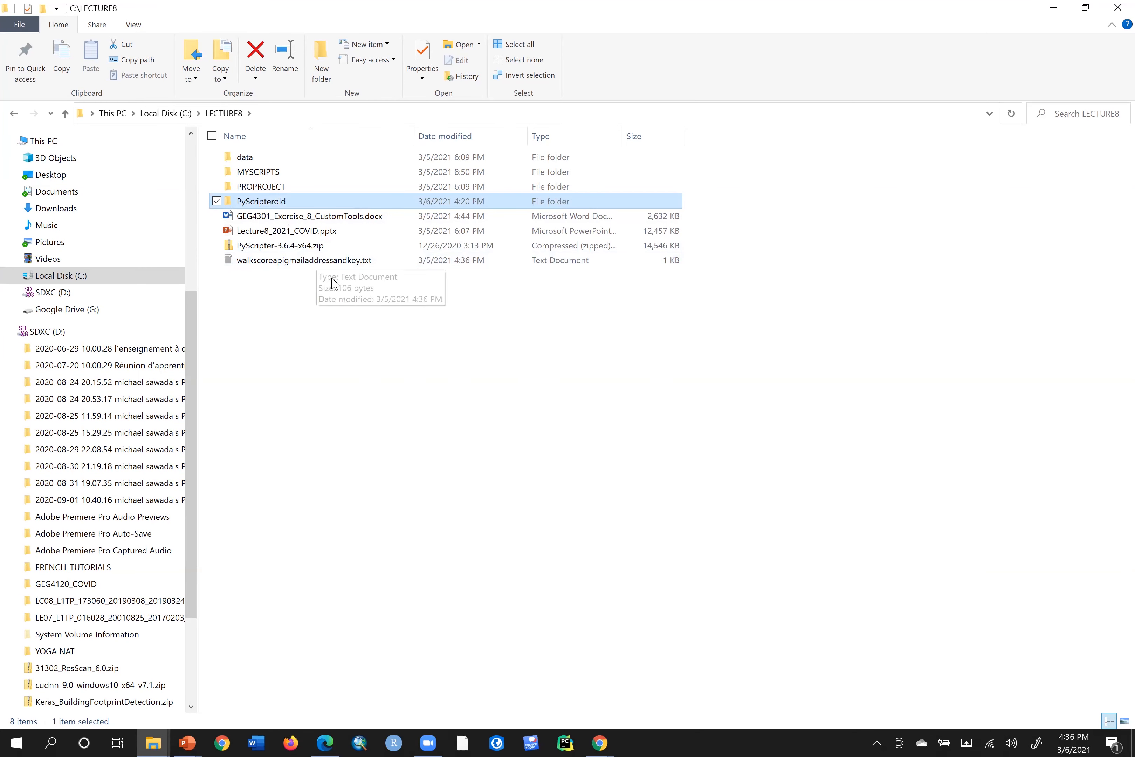
Extract PyScripter-3.6.4-x64.zip directly into C:\LECTURE8 with 7-Zip.
click(302, 249)
right_click(302, 249)
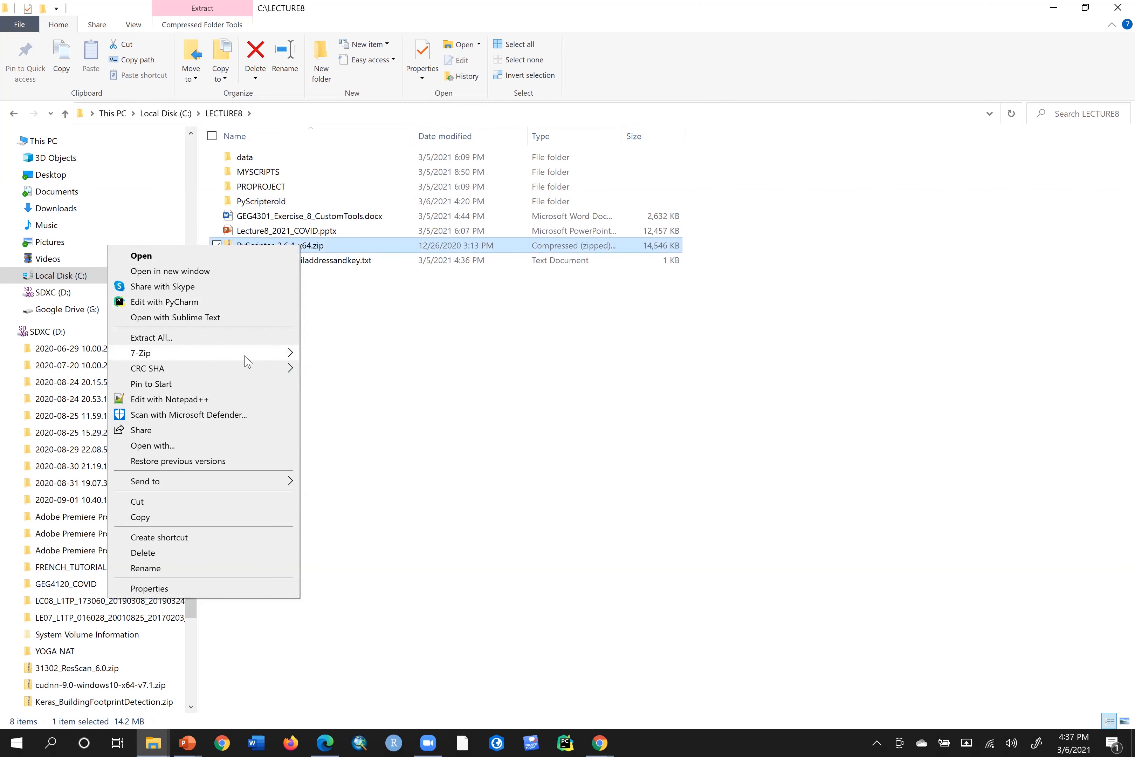
mouse_move(247, 360)
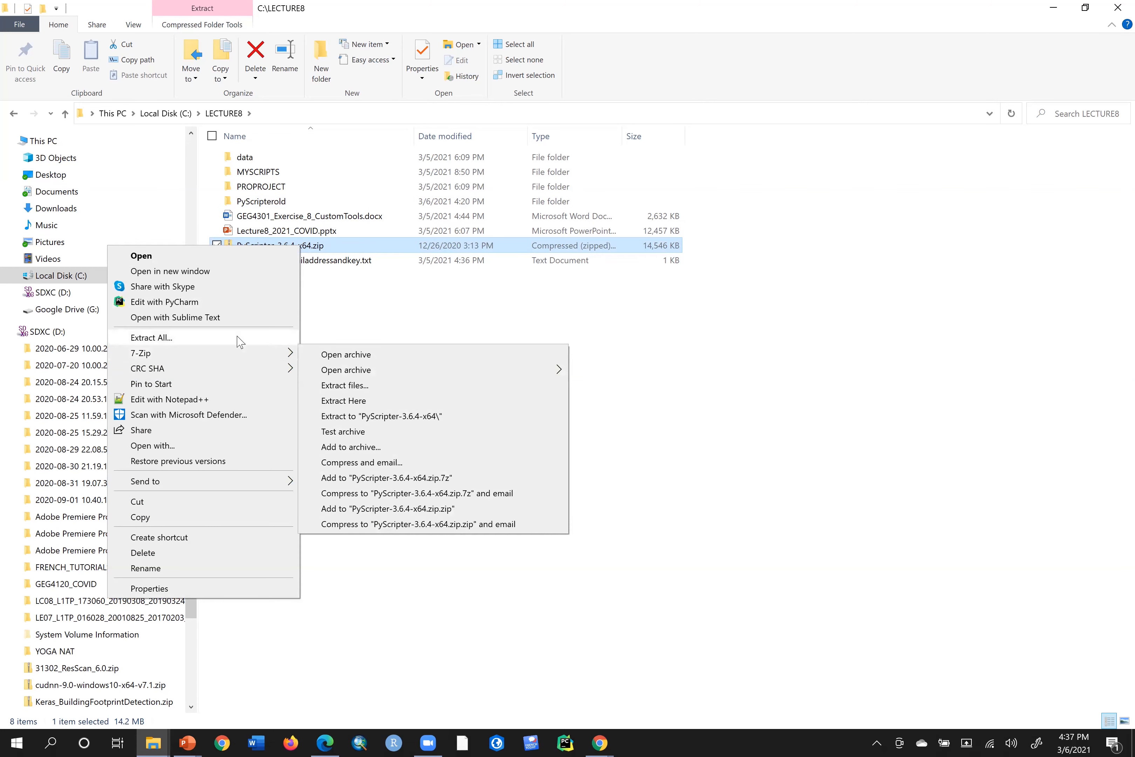
mouse_move(237, 359)
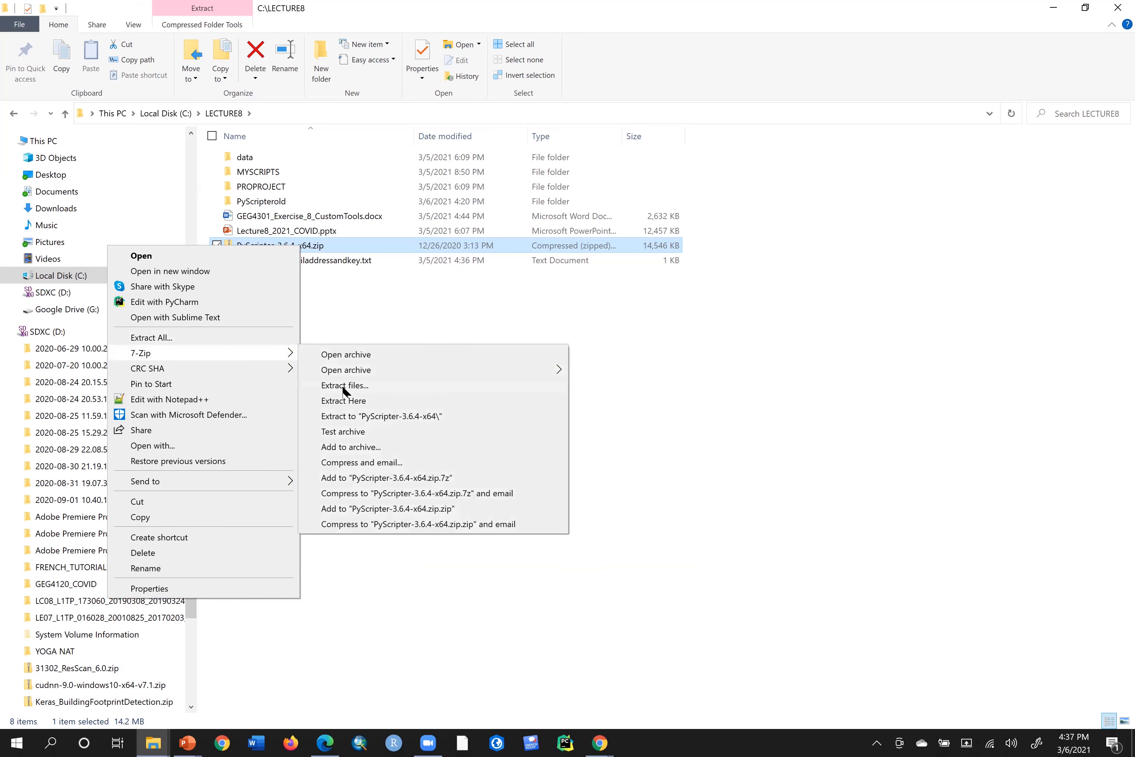
click(360, 406)
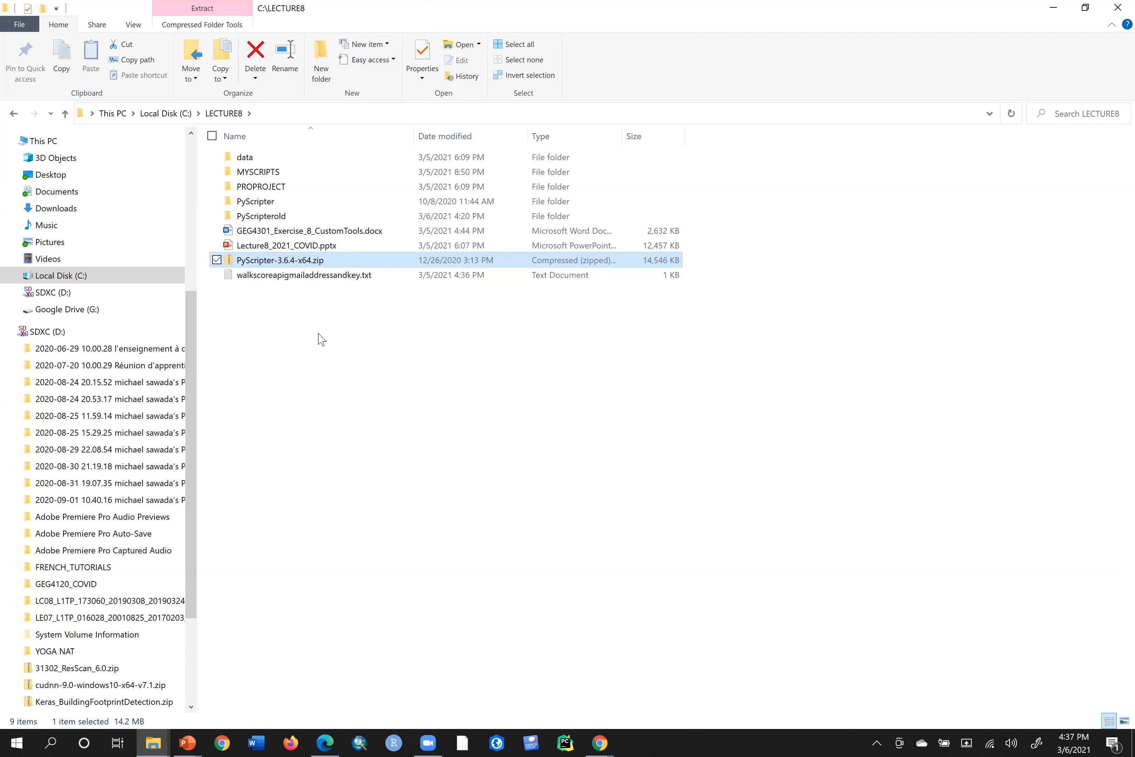
Launch PyScripter.exe from the extracted C:\LECTURE8\PyScripter folder.
click(266, 205)
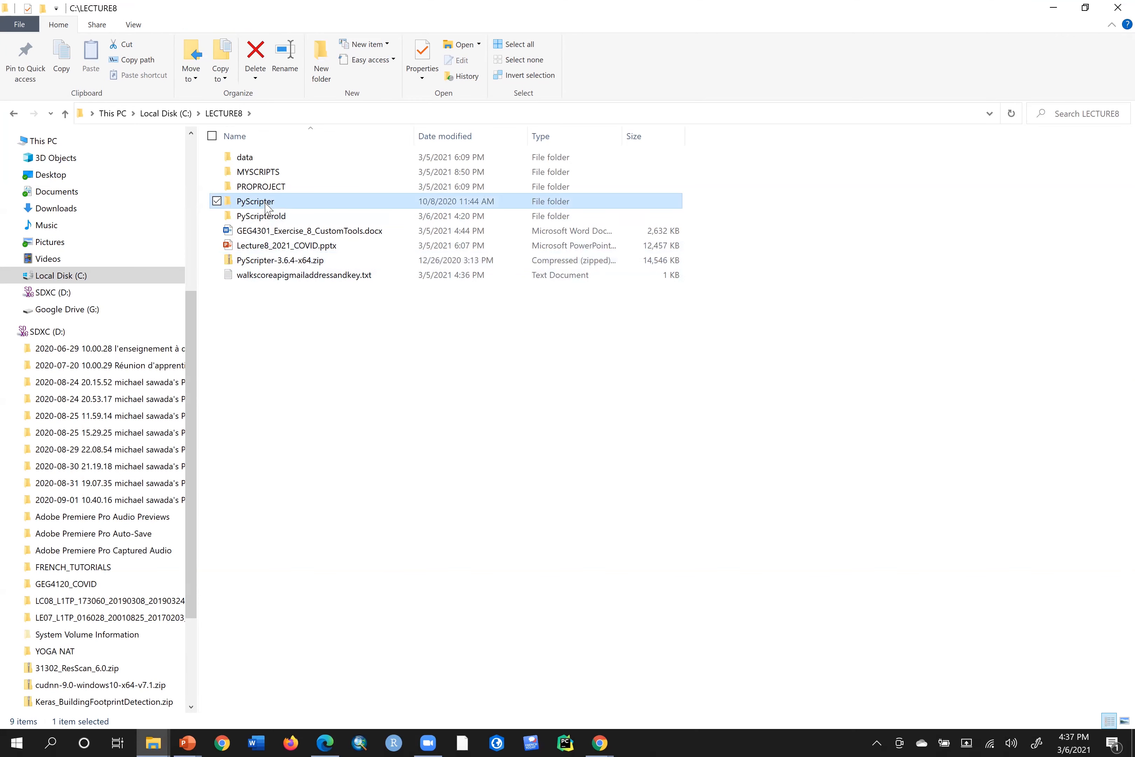
double_click(266, 205)
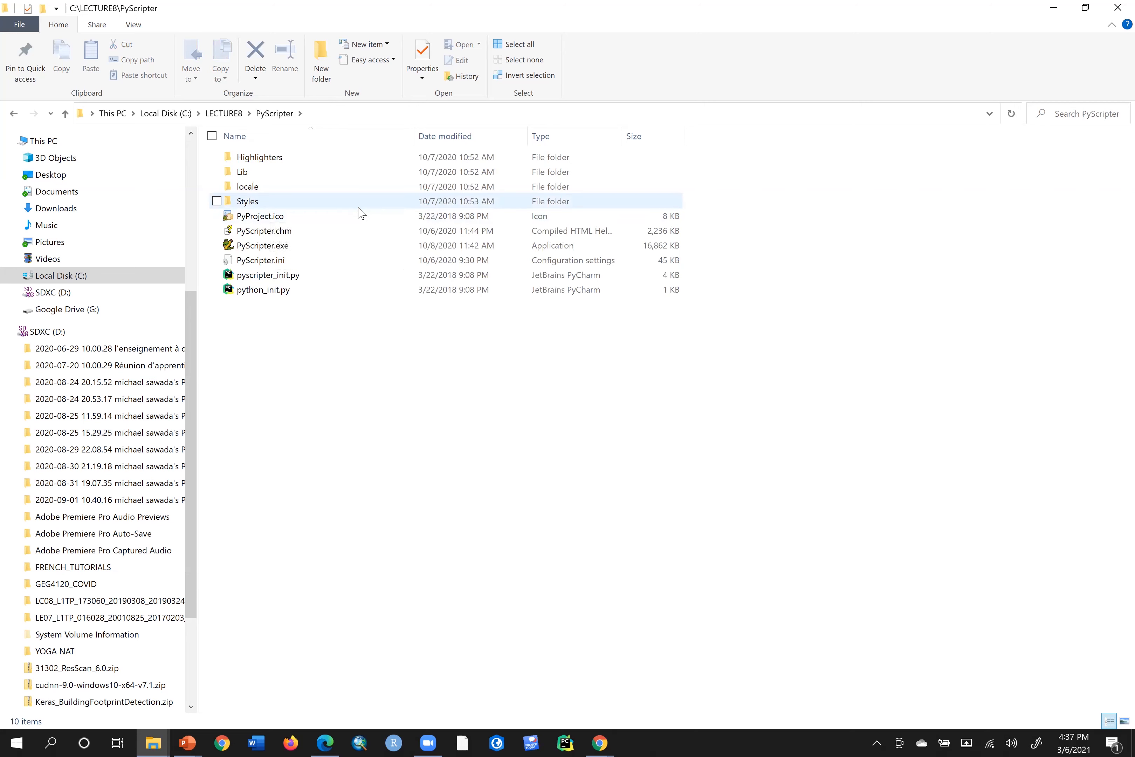
double_click(336, 248)
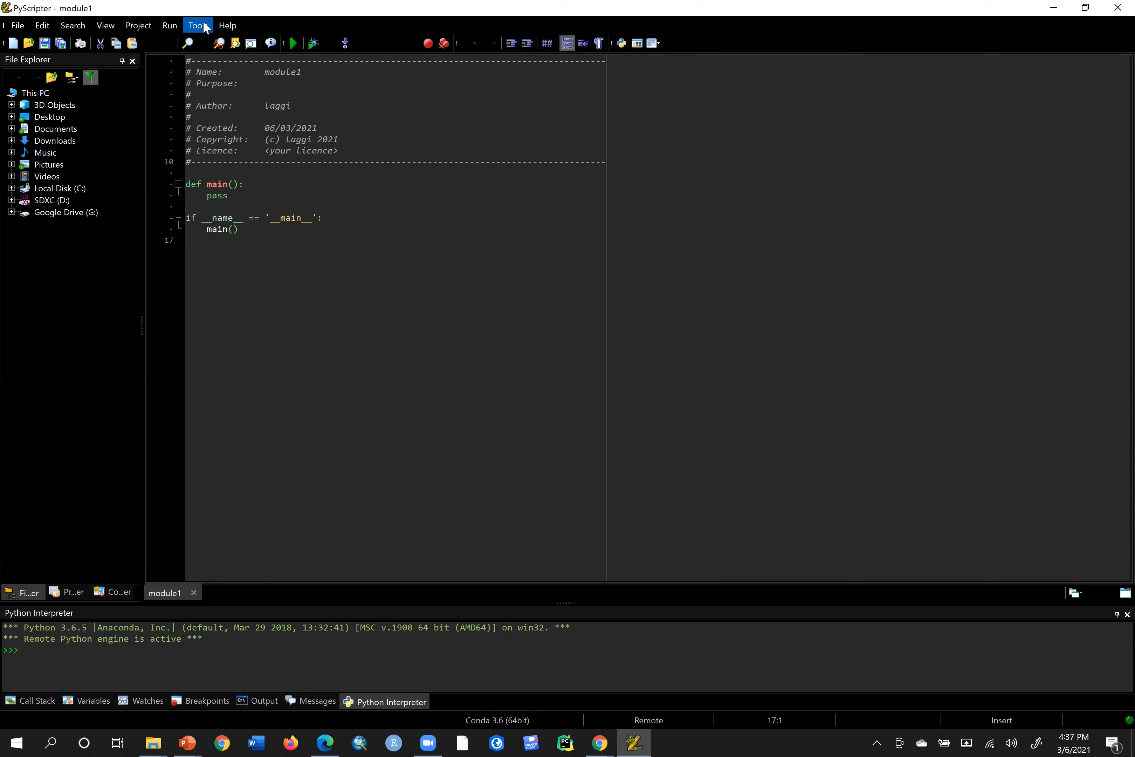
Set the editor font to Consolas Regular size 20 and enlarge the Python Interpreter pane.
click(198, 25)
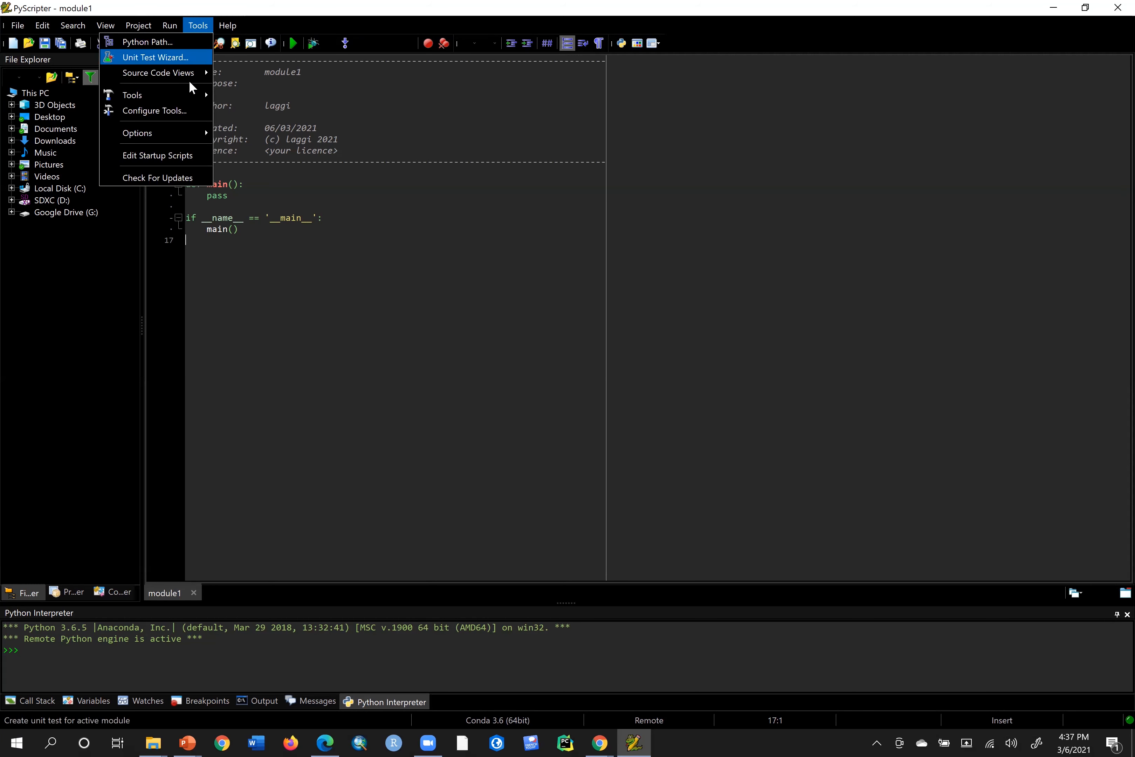
mouse_move(188, 93)
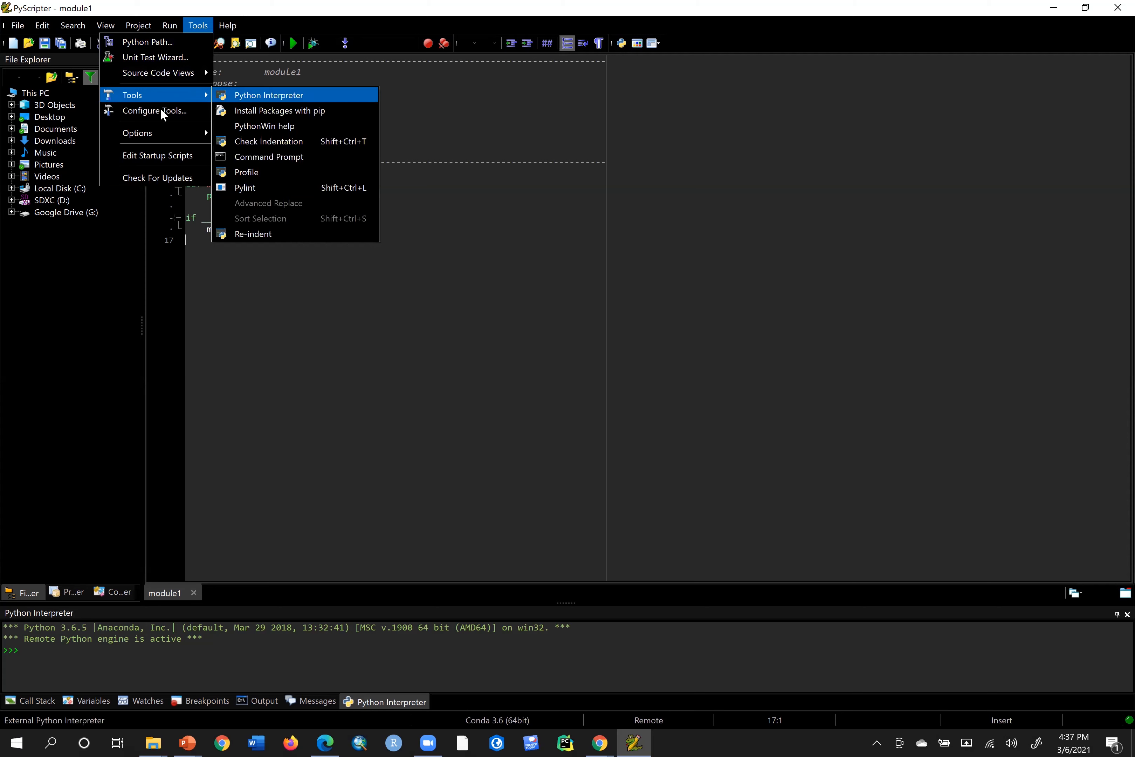
mouse_move(166, 139)
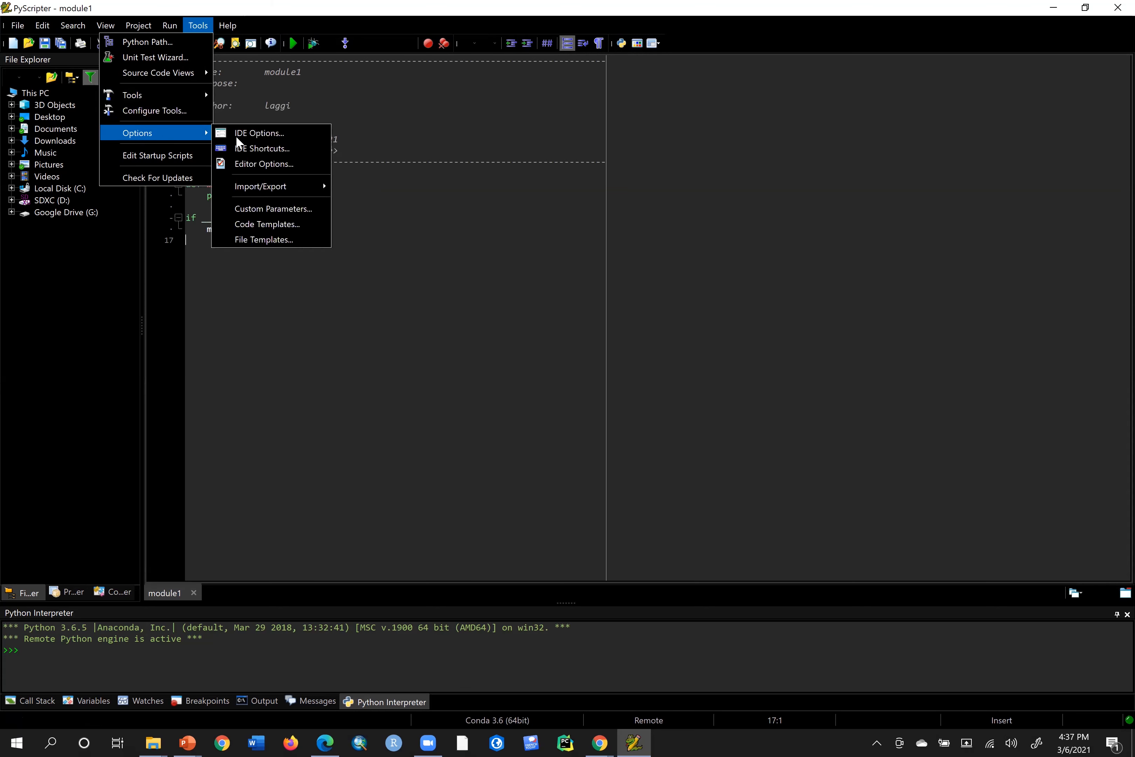
click(280, 164)
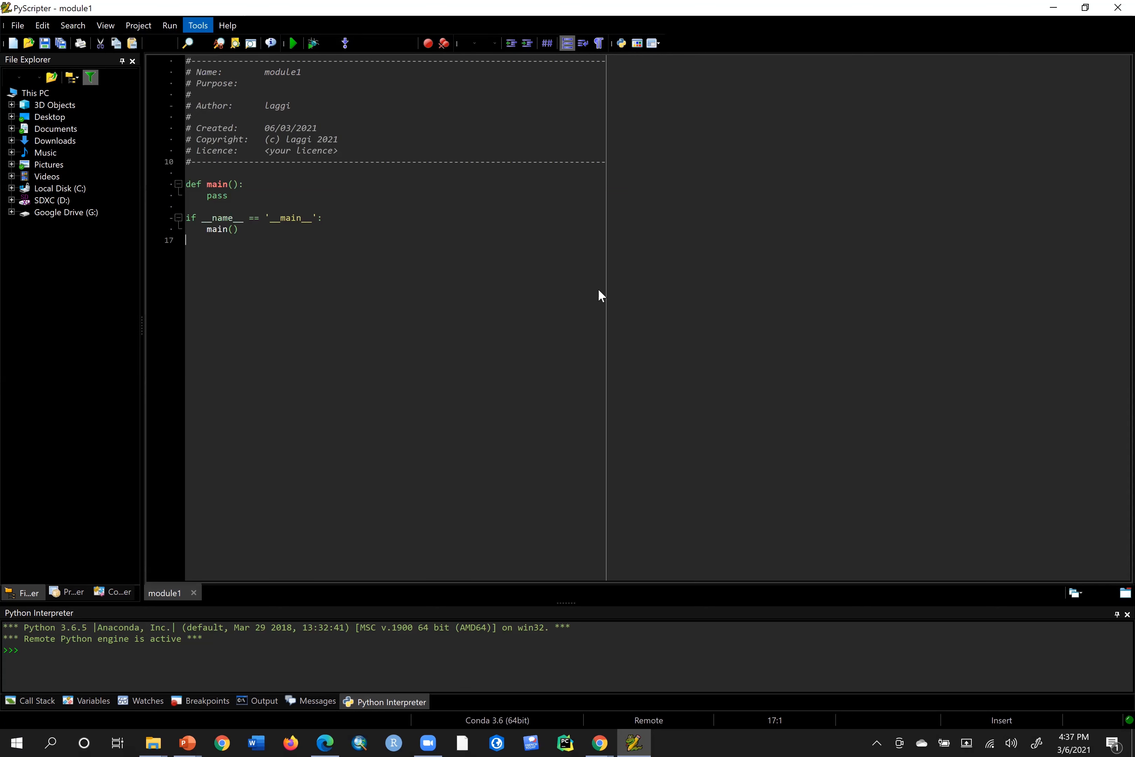
click(461, 301)
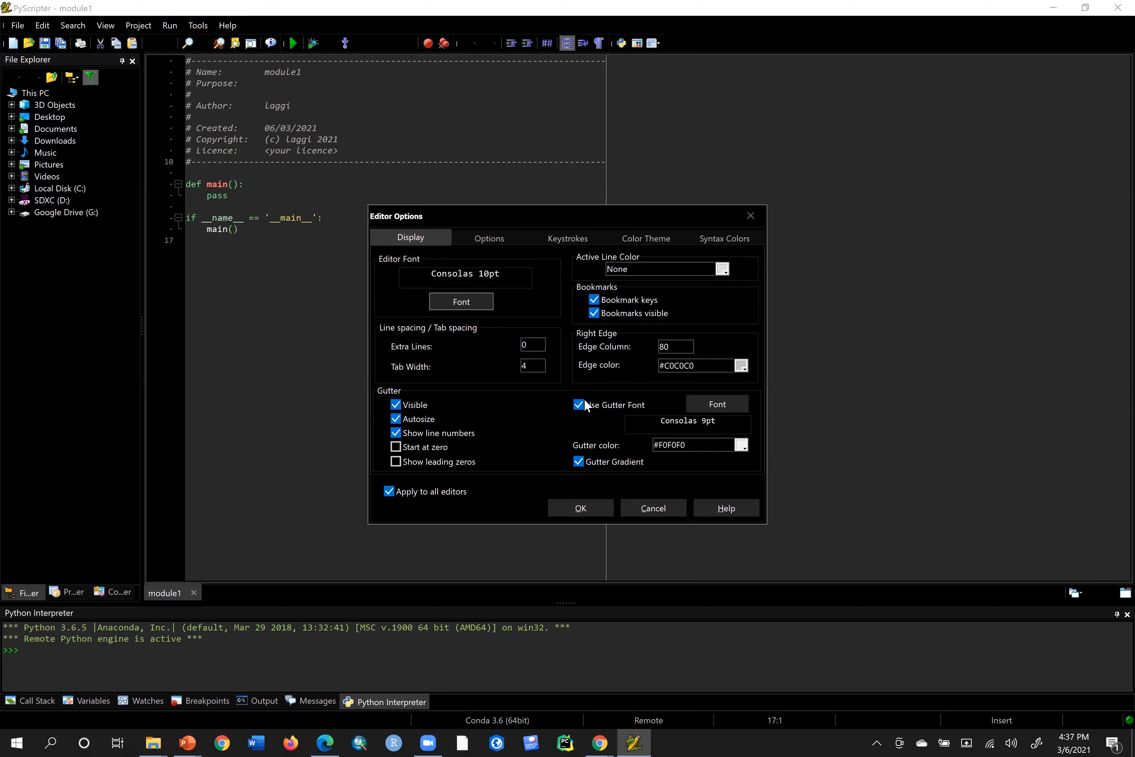
click(622, 277)
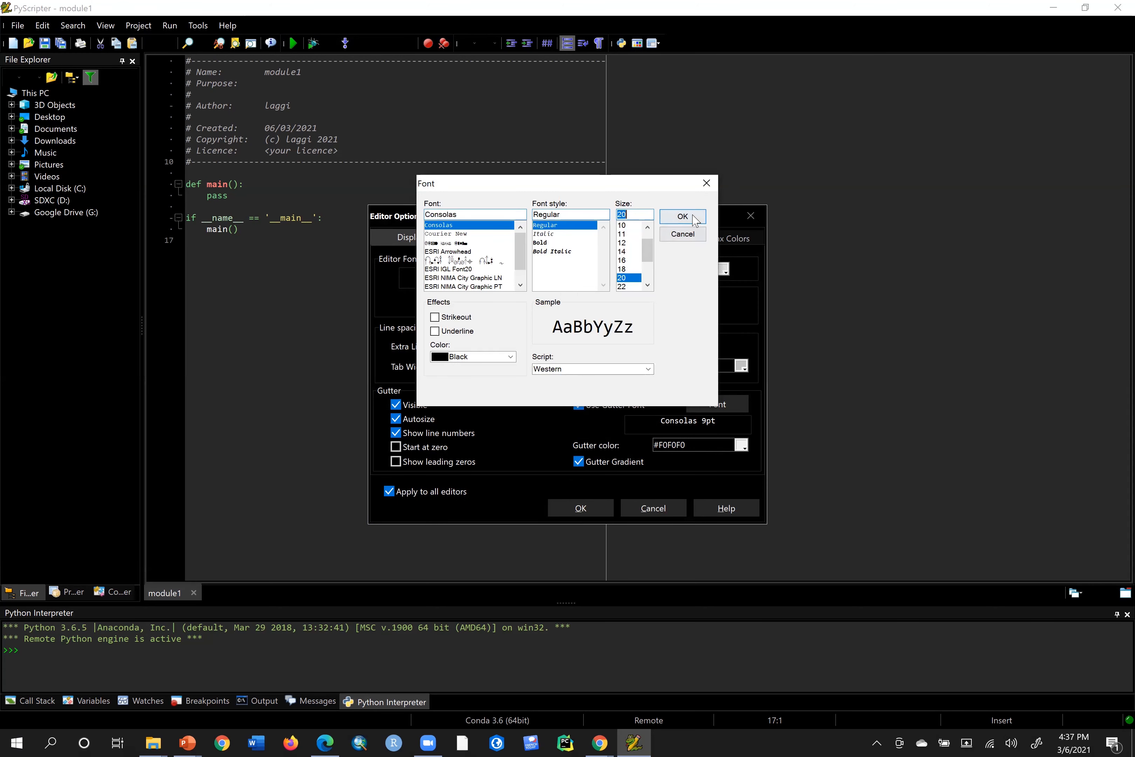
click(683, 216)
click(580, 507)
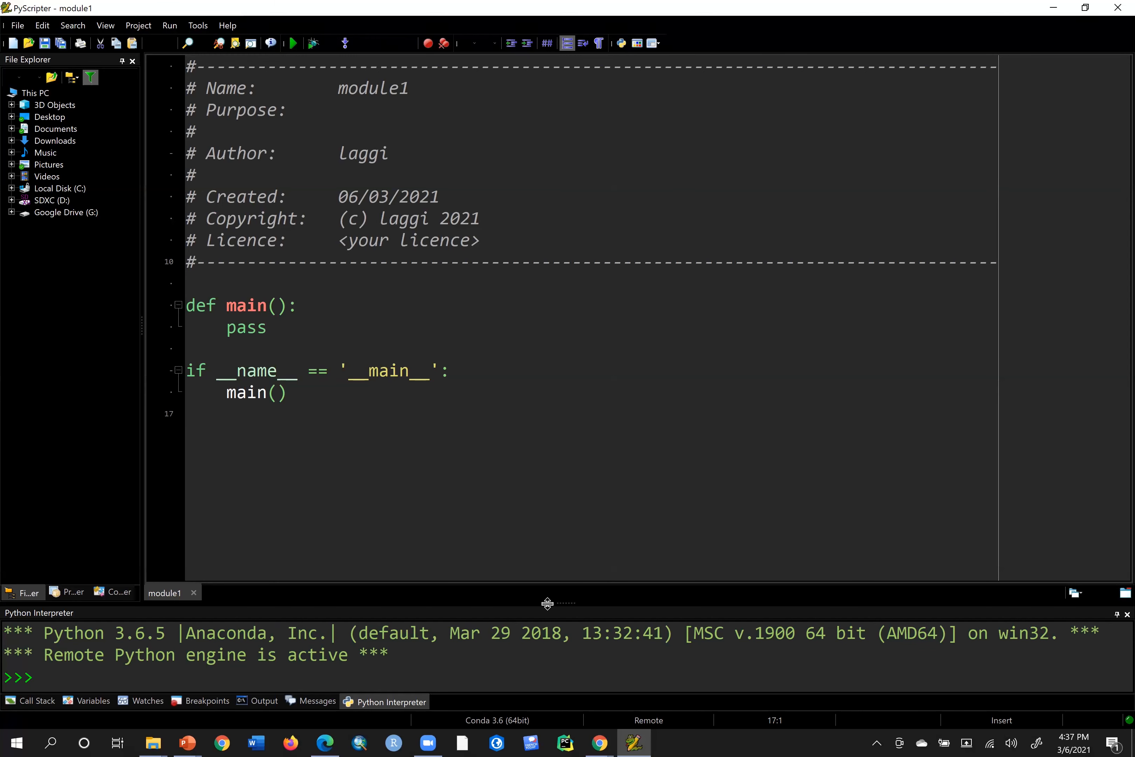
drag(567, 601, 576, 471)
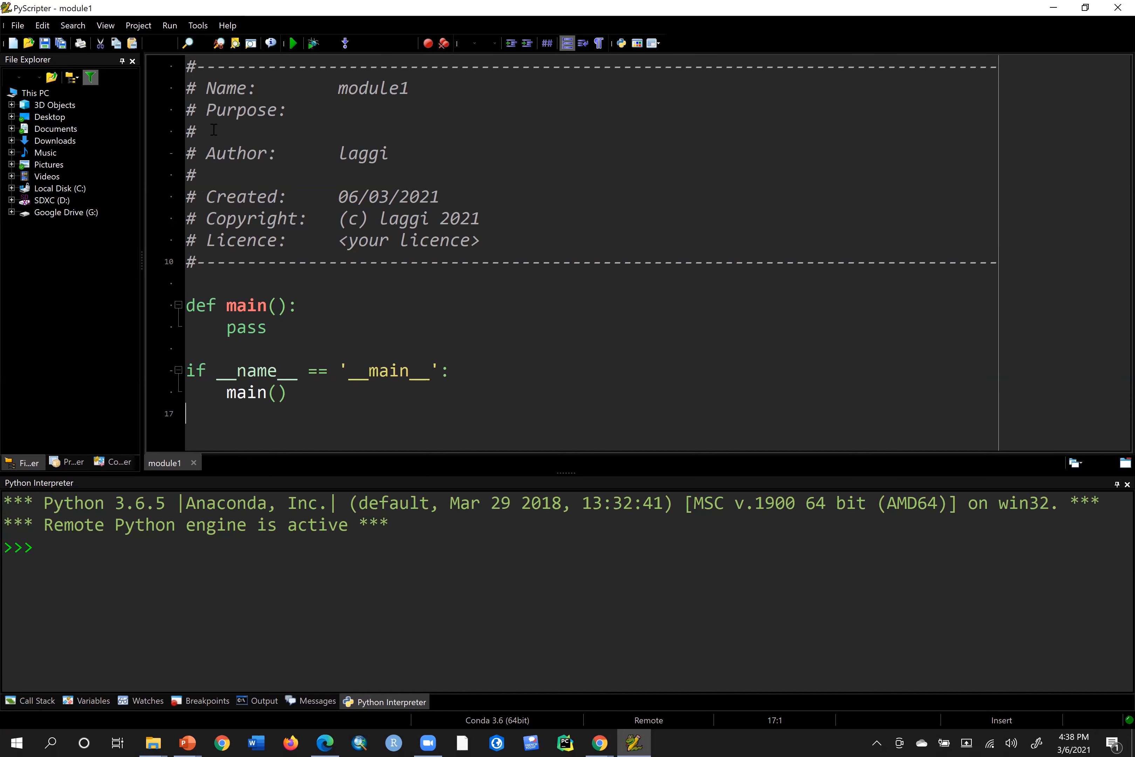
In the IDE options for code completion, add arcpy to the special packages so the entry reads os,arcpy.
click(195, 24)
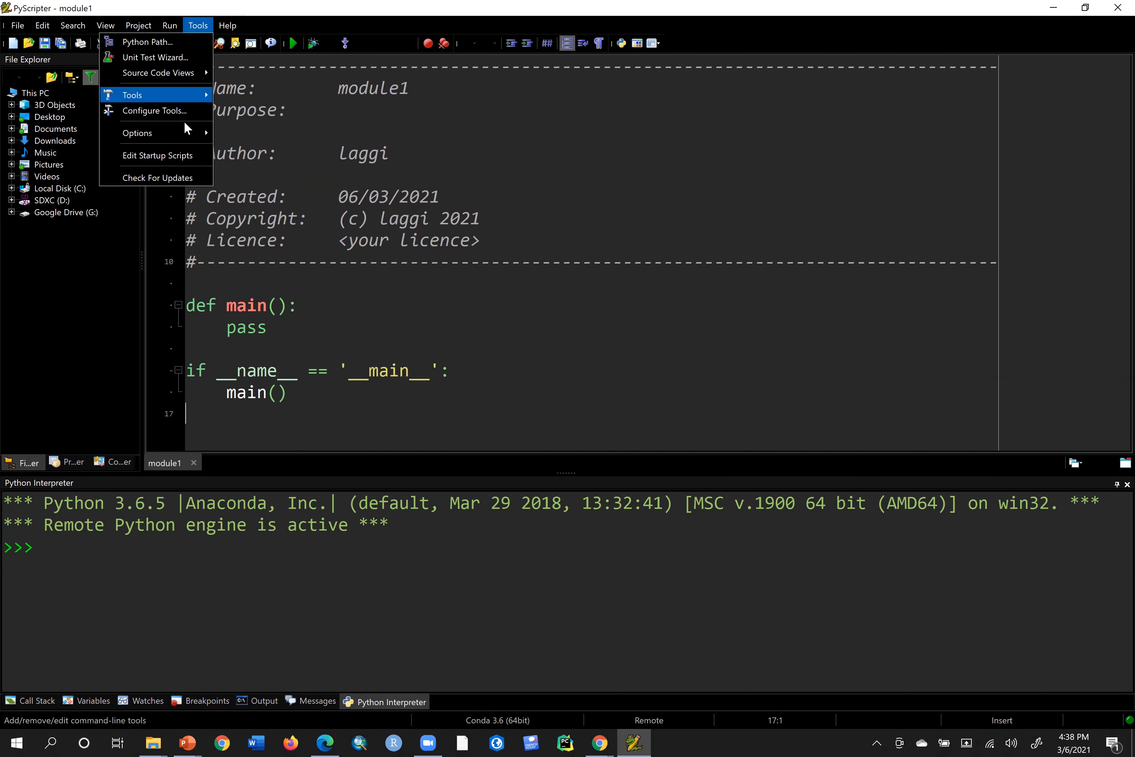
mouse_move(186, 134)
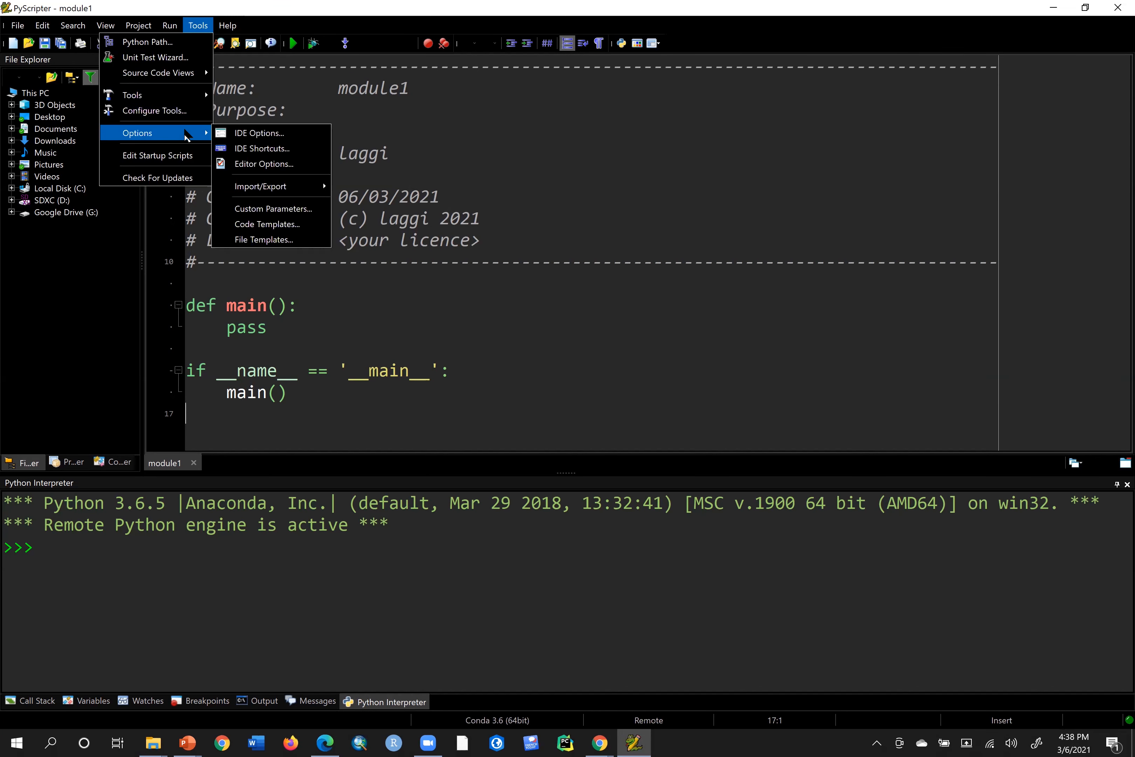
click(247, 135)
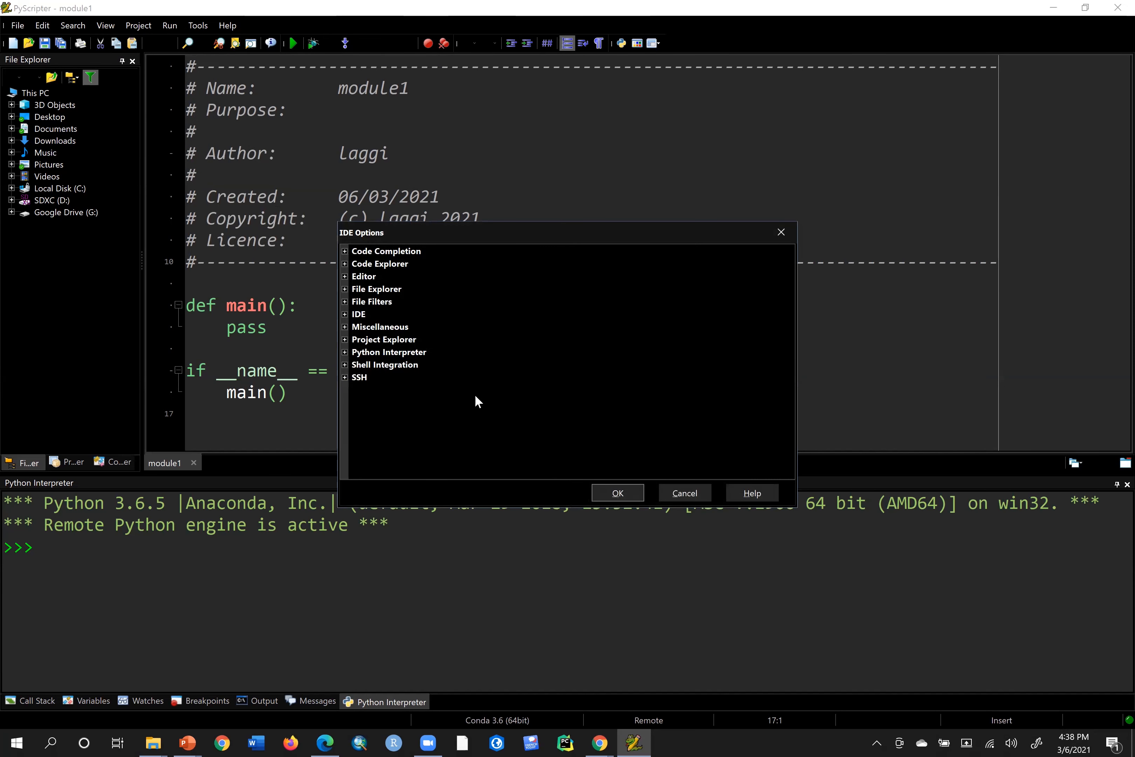
click(344, 251)
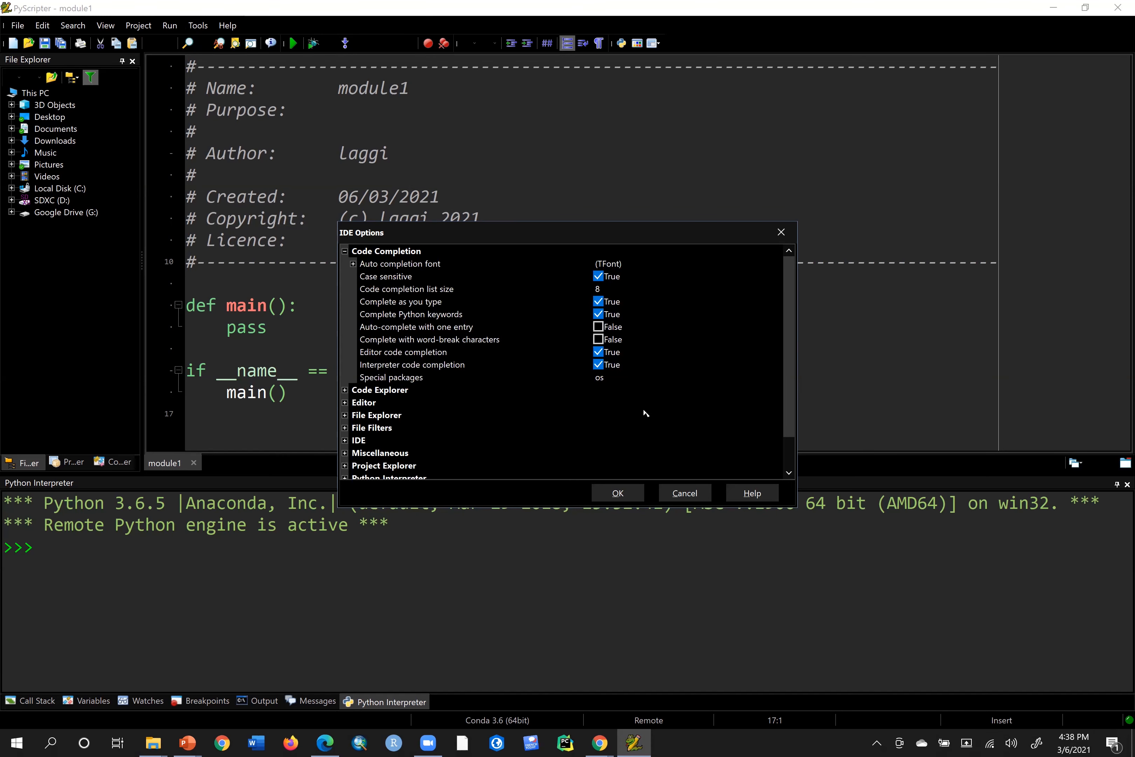
click(613, 378)
text(,arcpy)
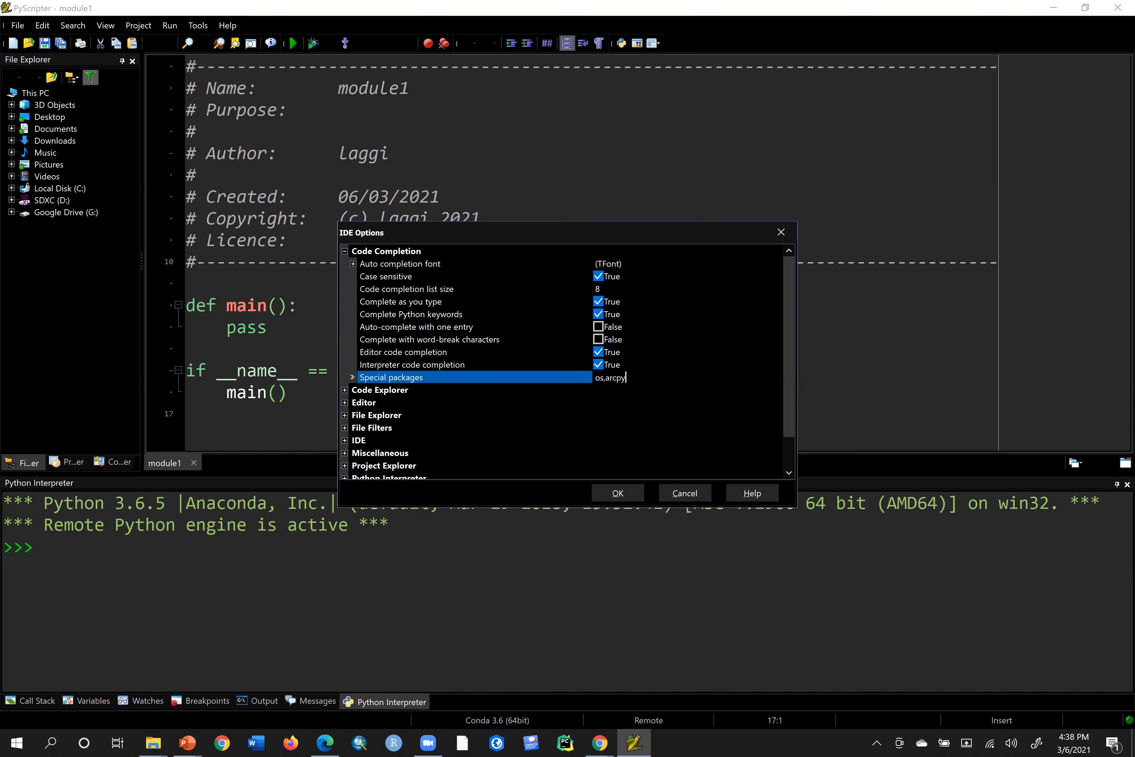
key(ctrl+a)
Disable Reinitialize before run in the Python Interpreter settings and apply the IDE options.
scroll(788, 307, down, 1)
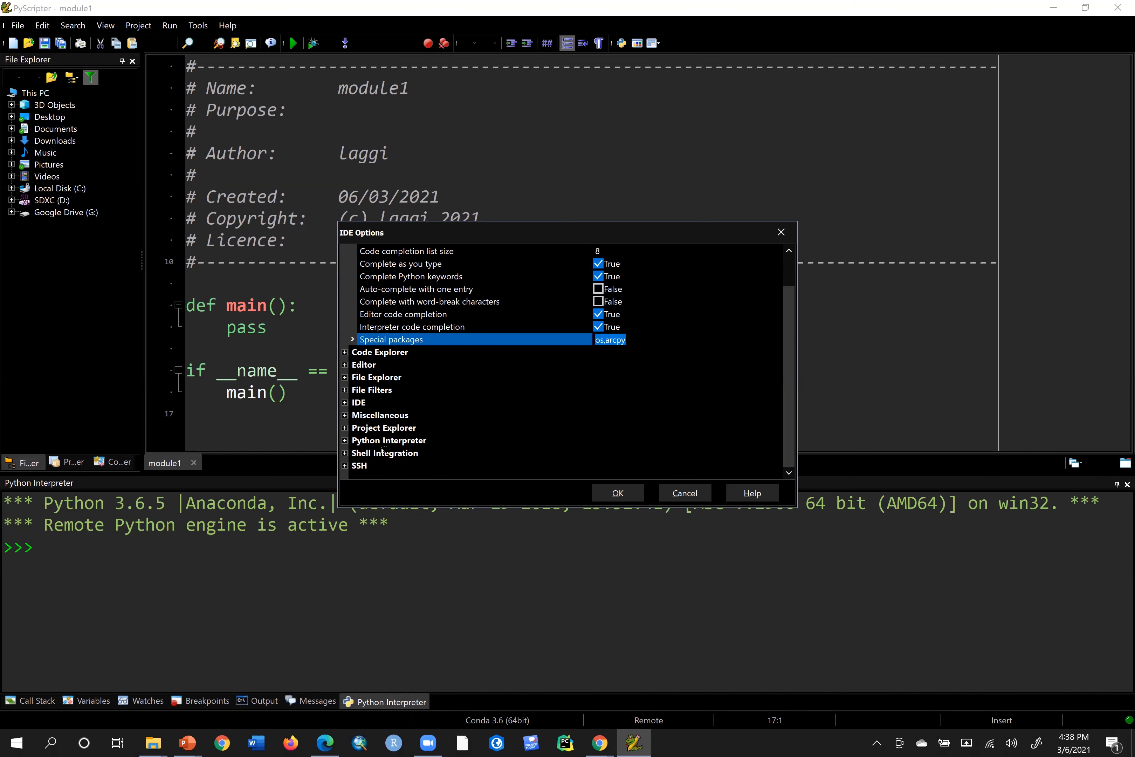
click(344, 440)
scroll(592, 390, down, 5)
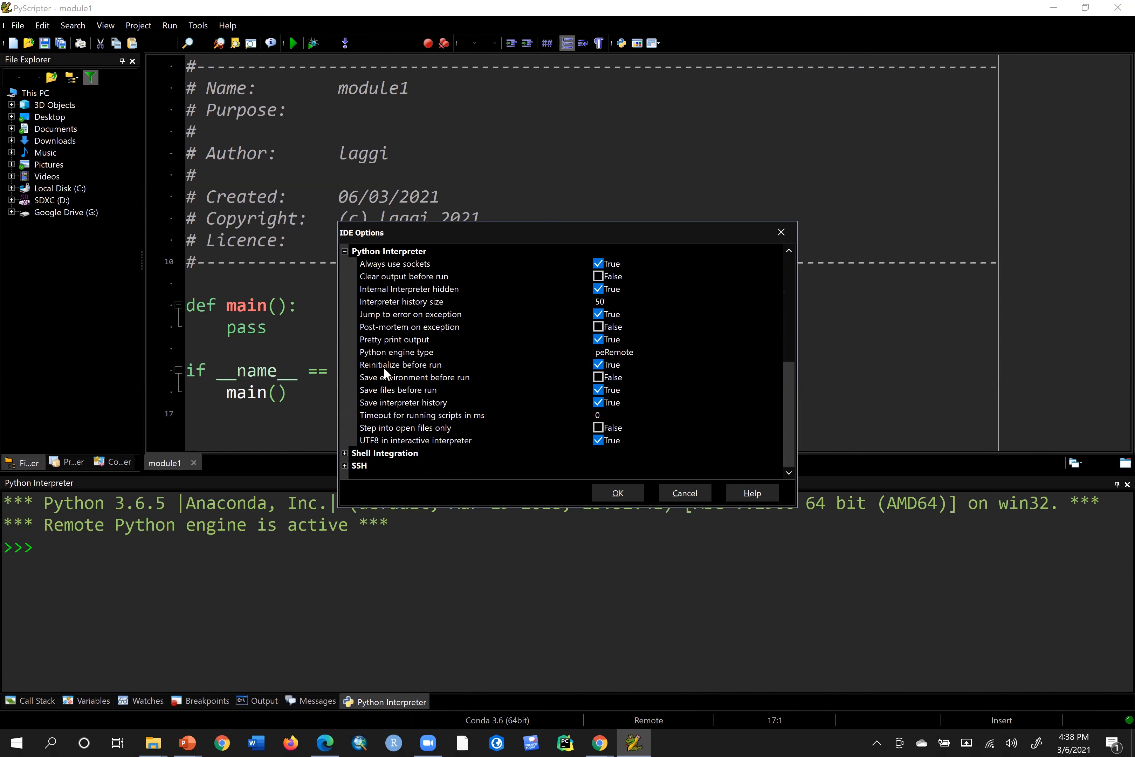
click(379, 365)
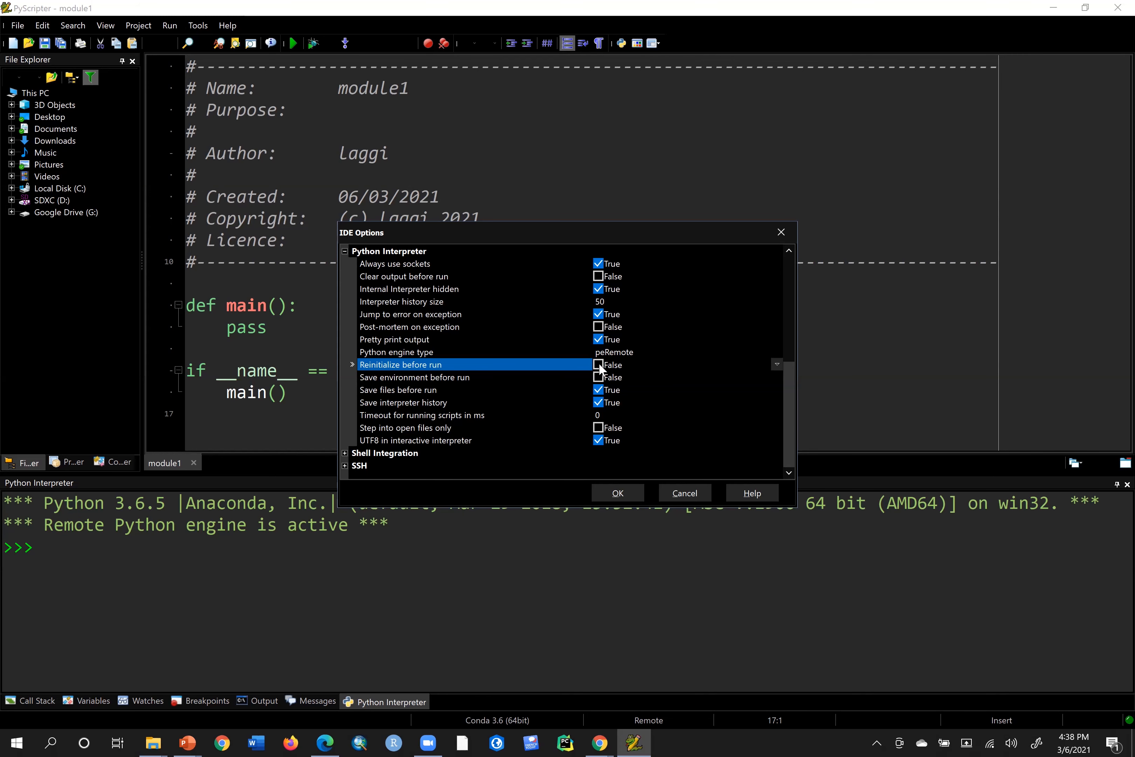
click(617, 493)
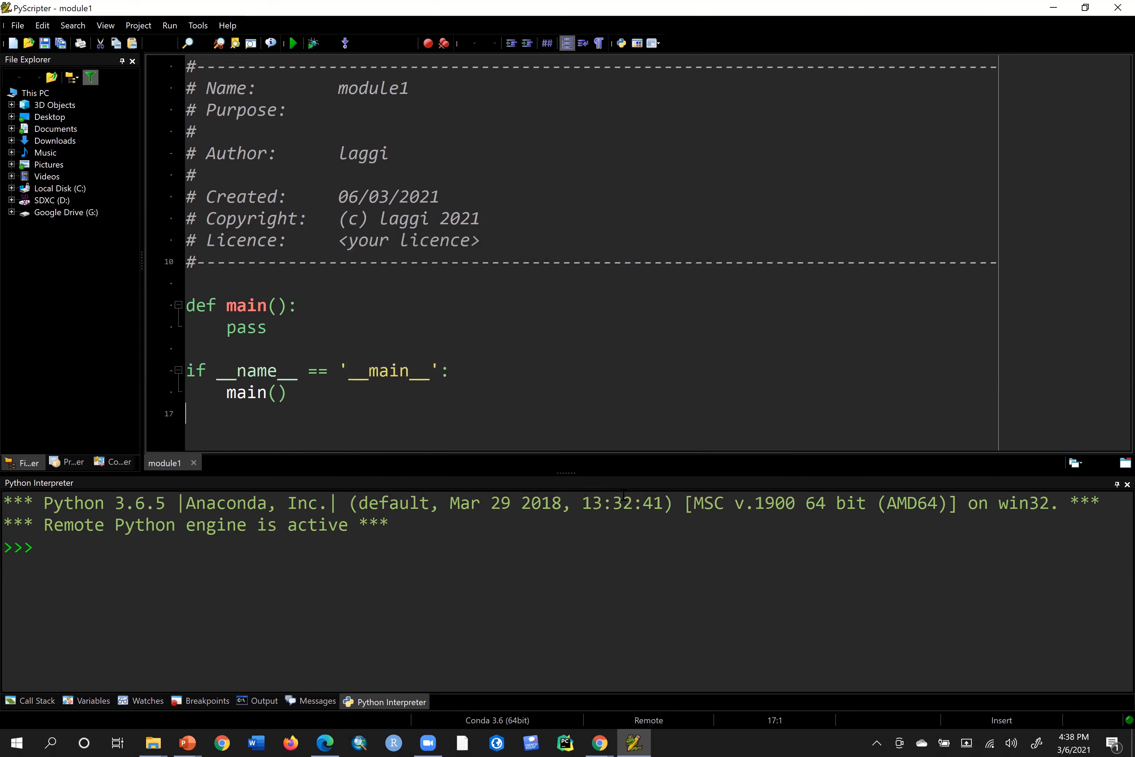
Review the ordered list of file paths in the Python Path settings and close it without changes.
click(415, 557)
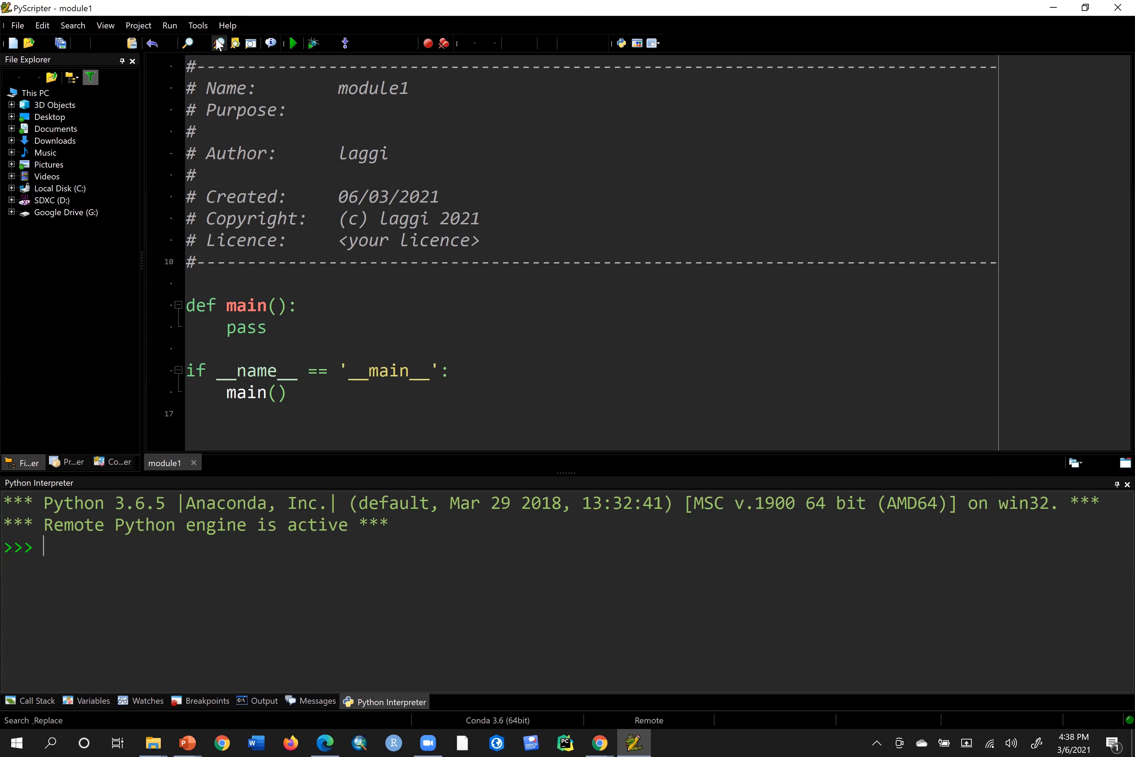
click(198, 25)
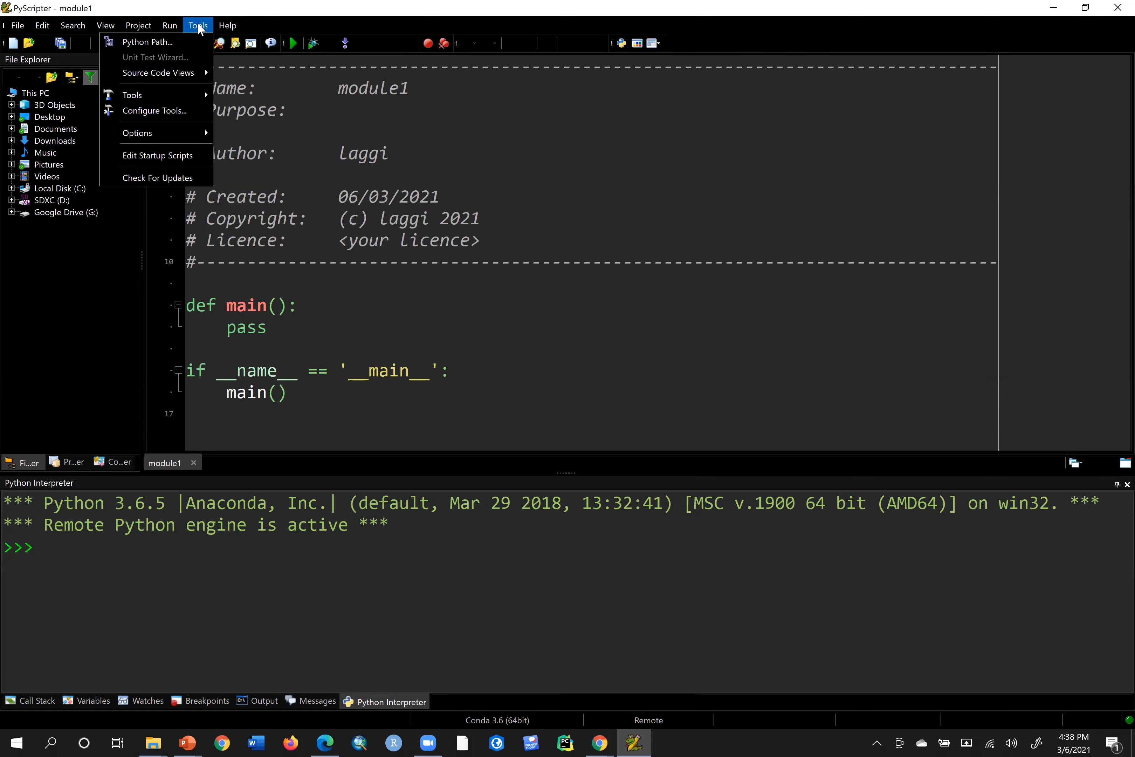
click(184, 45)
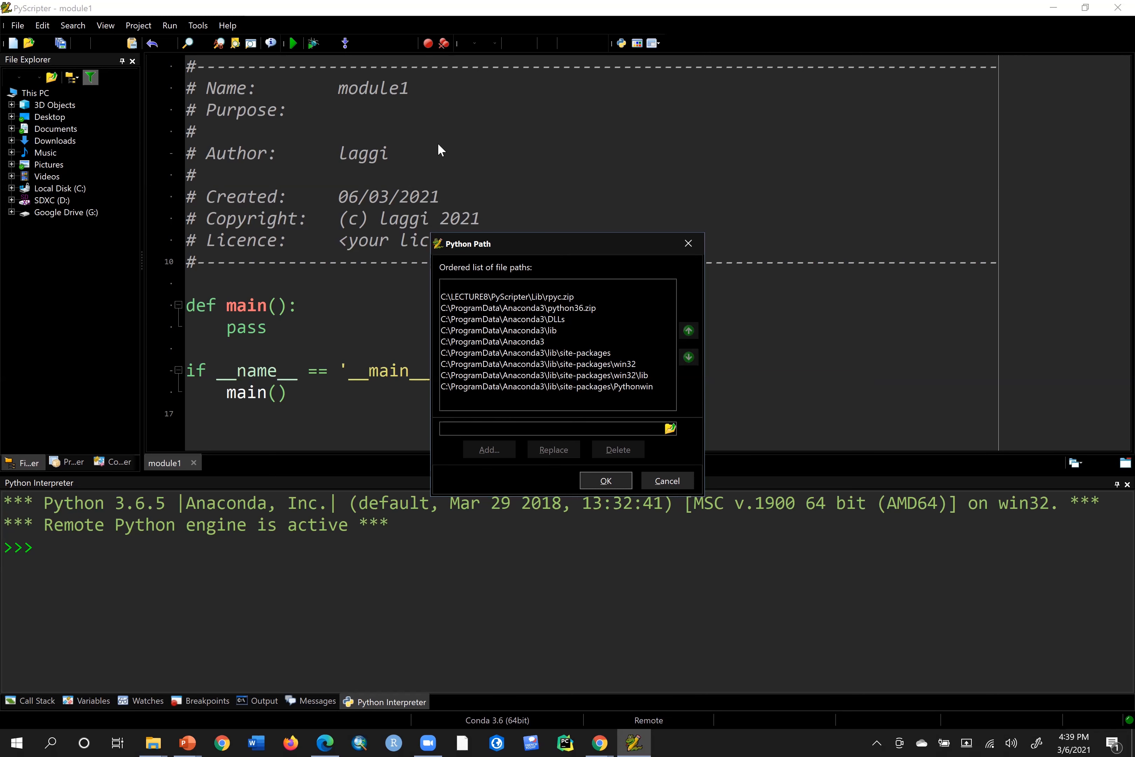
click(660, 483)
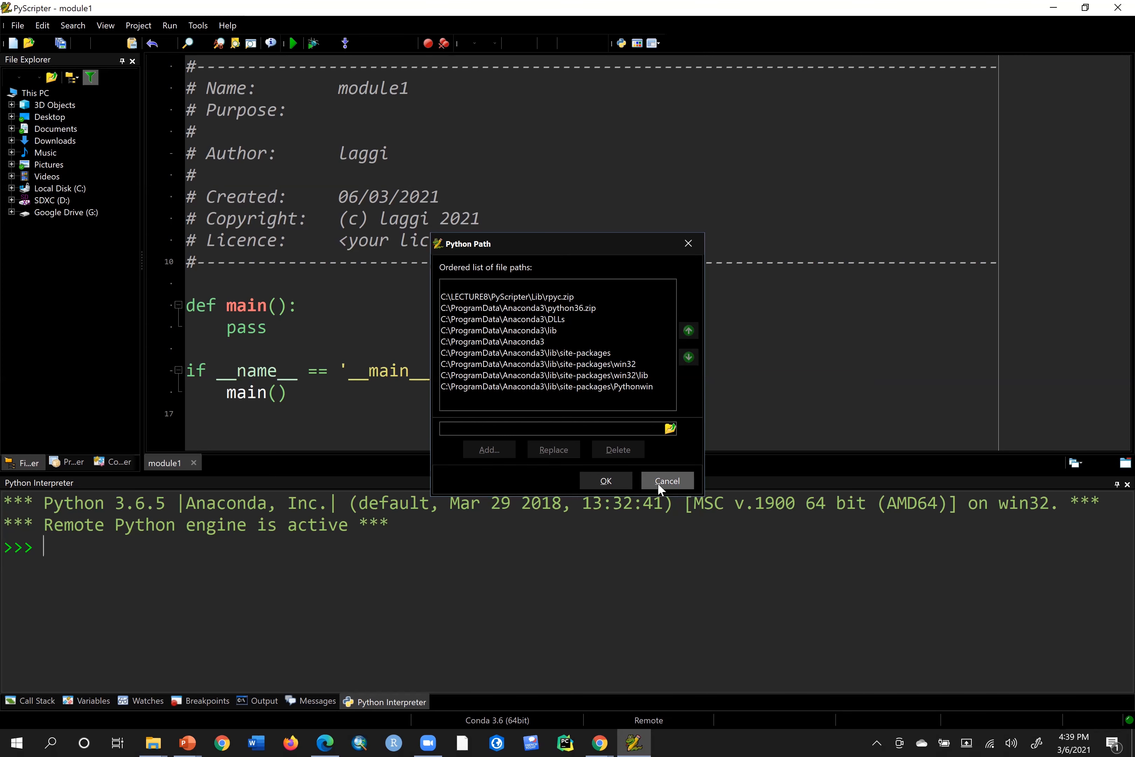
Add C:\CONDACLONES as a new Python version in the Python Versions setup.
click(166, 26)
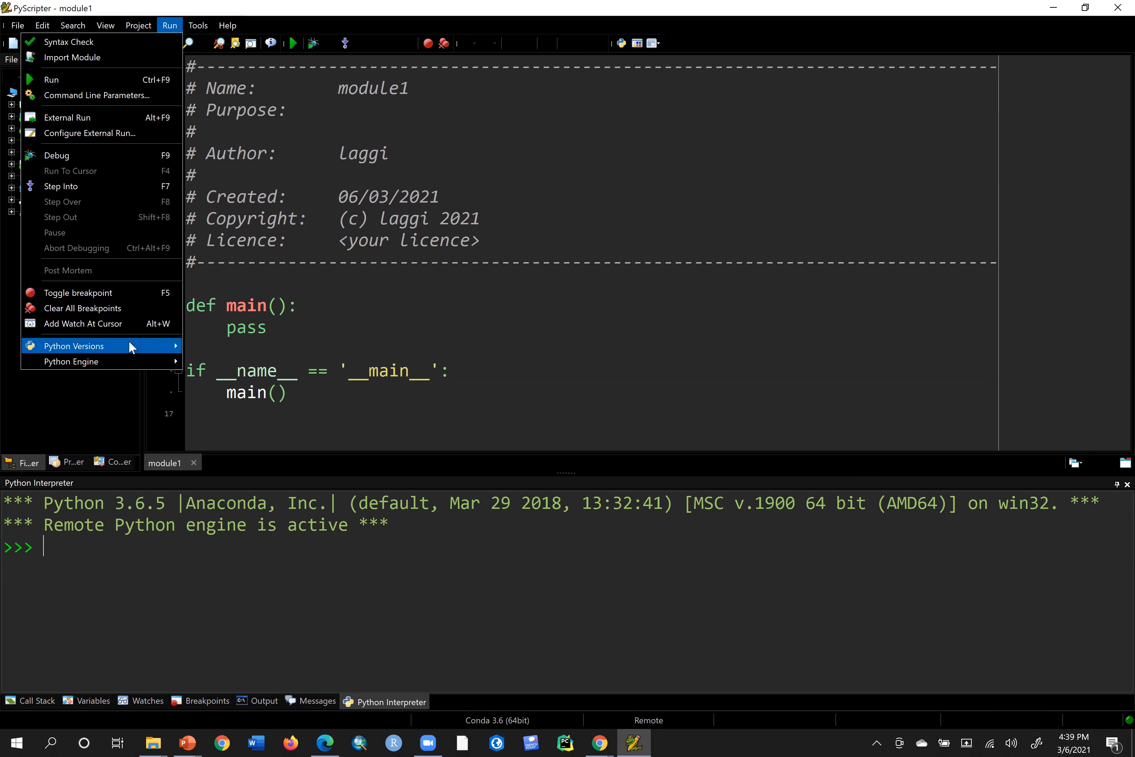
mouse_move(130, 345)
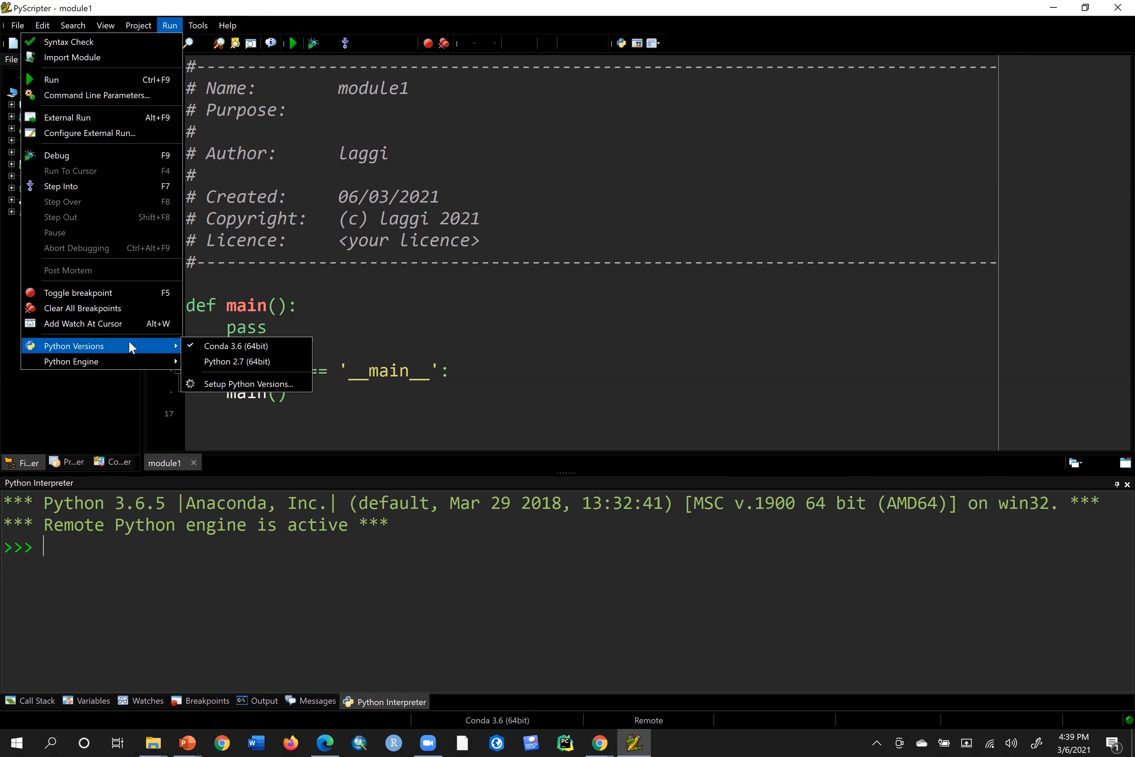
click(239, 384)
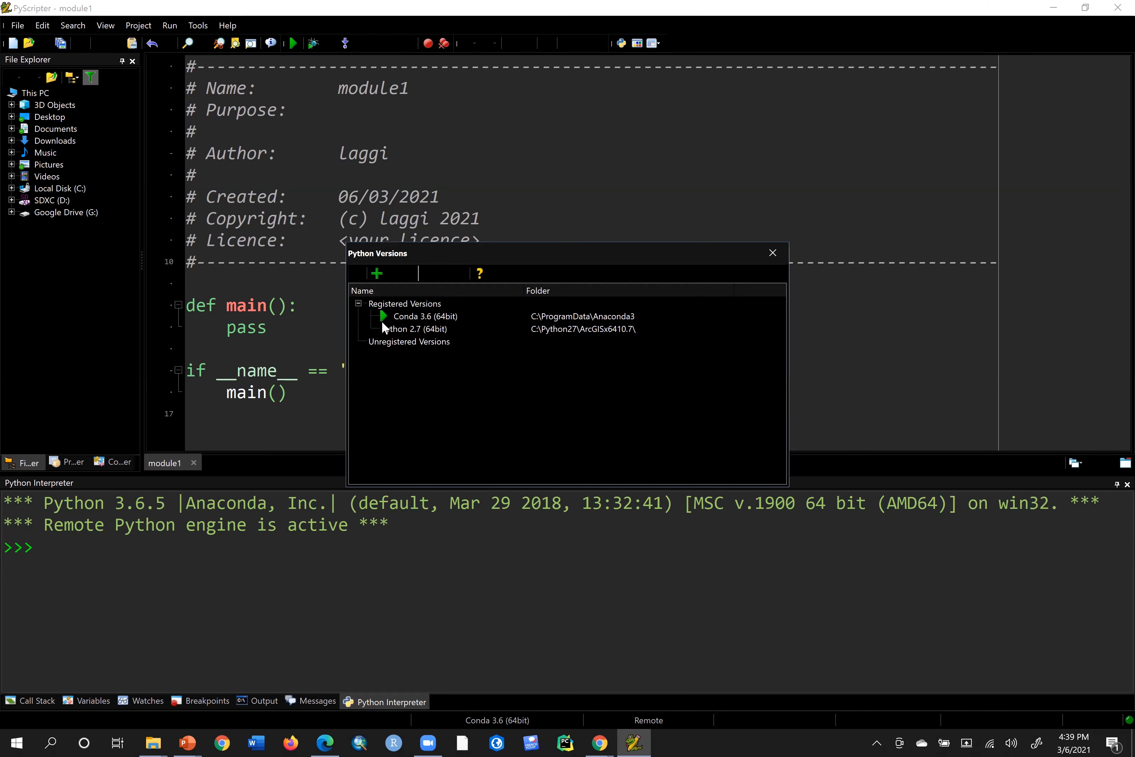
click(377, 273)
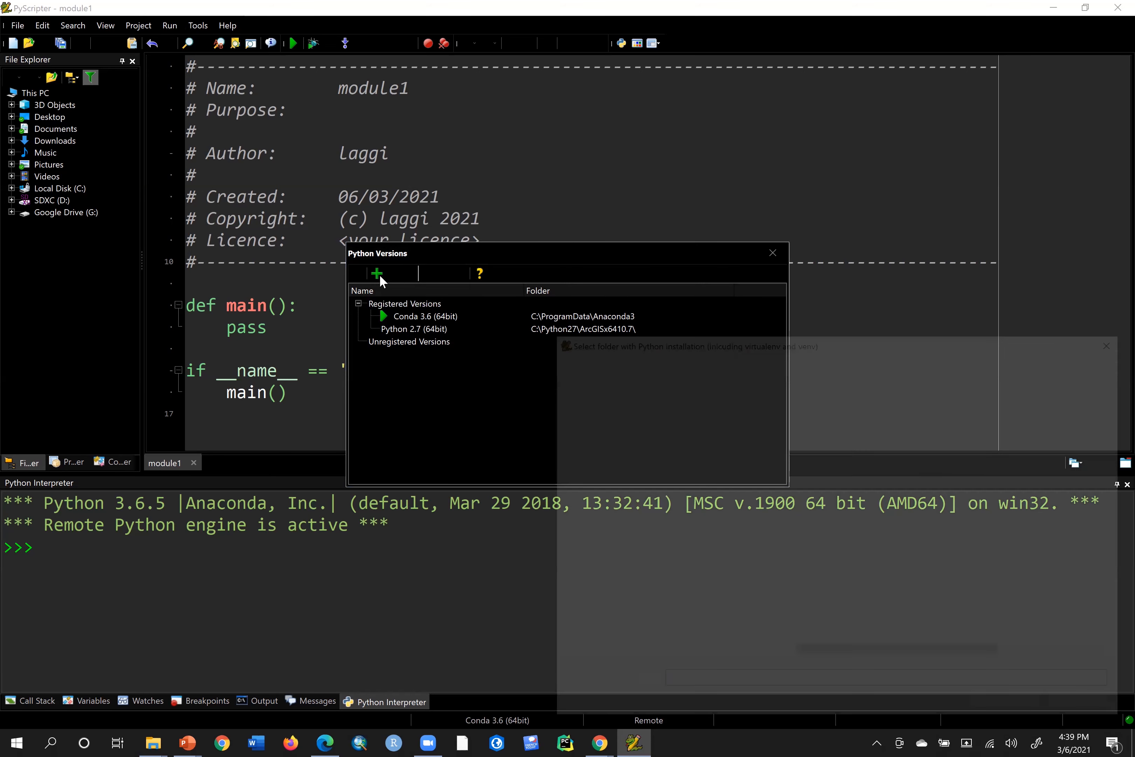
click(630, 523)
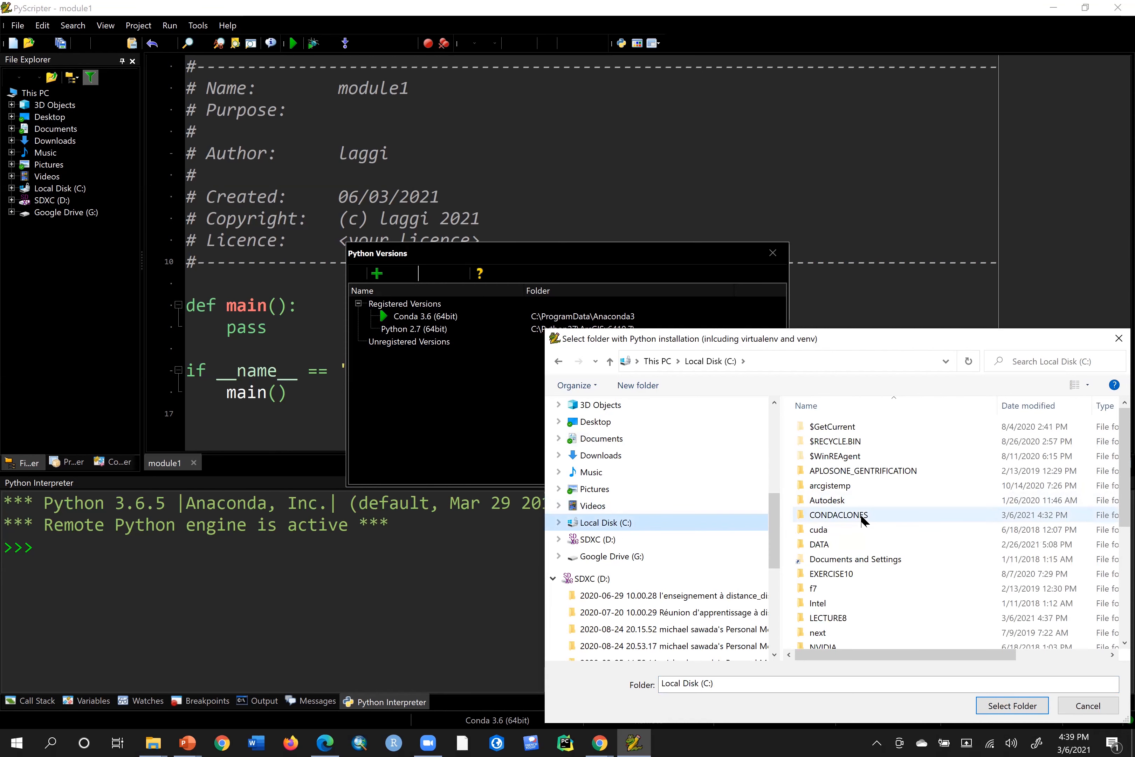
click(863, 516)
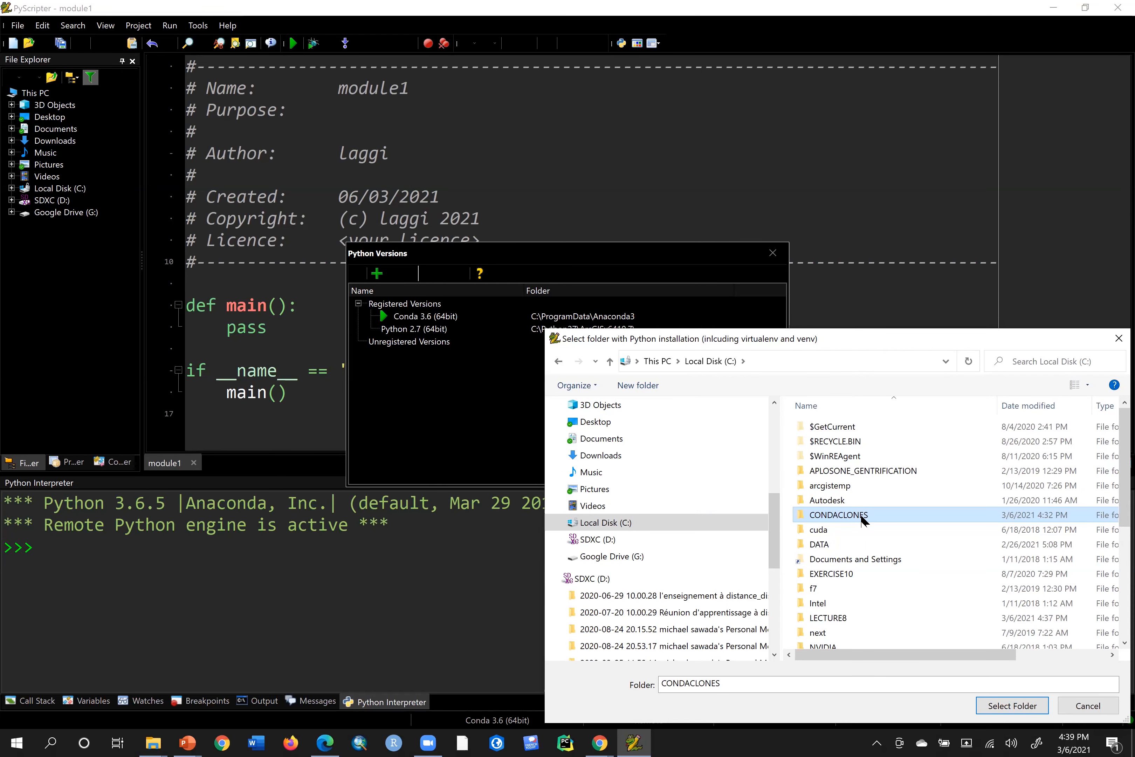
click(1020, 710)
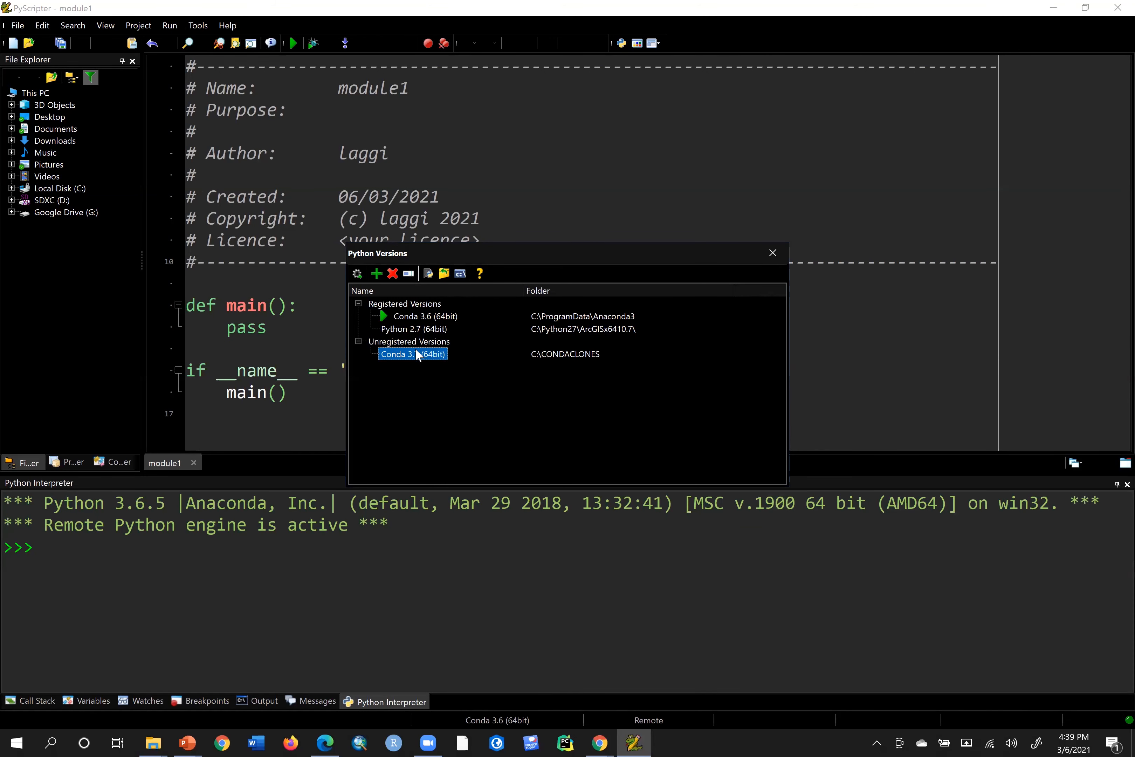
Activate the C:\CONDACLONES Python version, allow Python through the firewall on private networks, and return to the module1 editor.
click(359, 275)
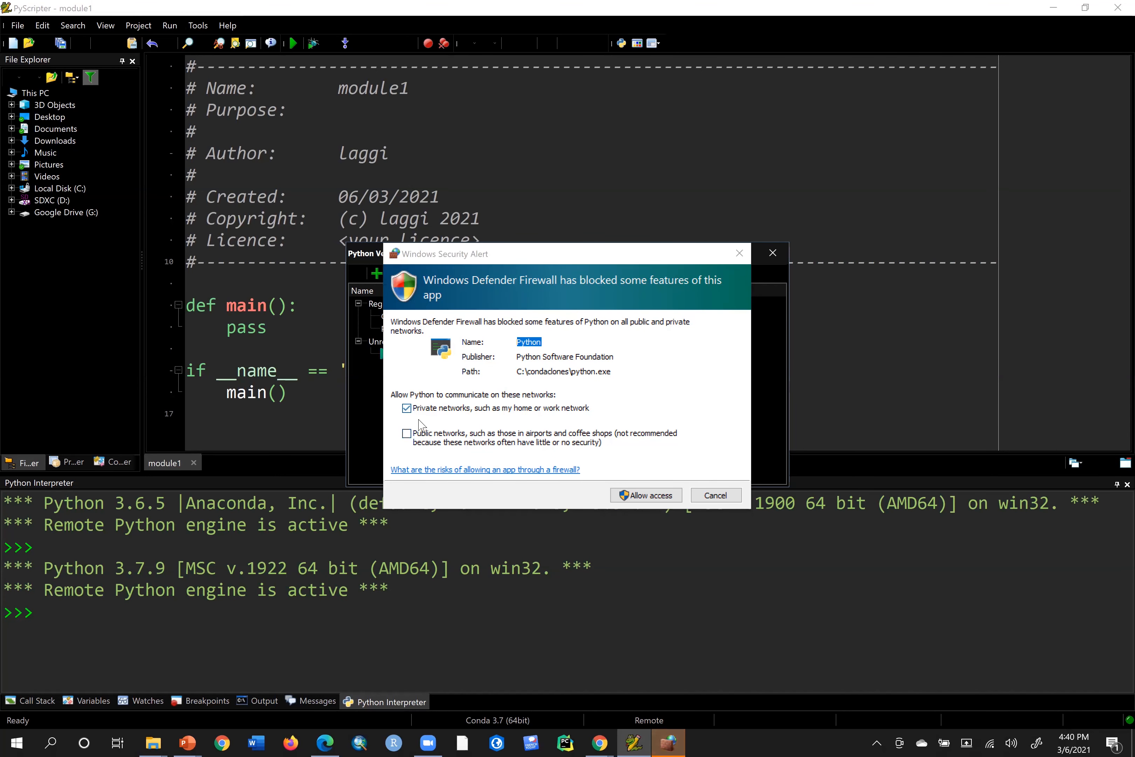
click(652, 492)
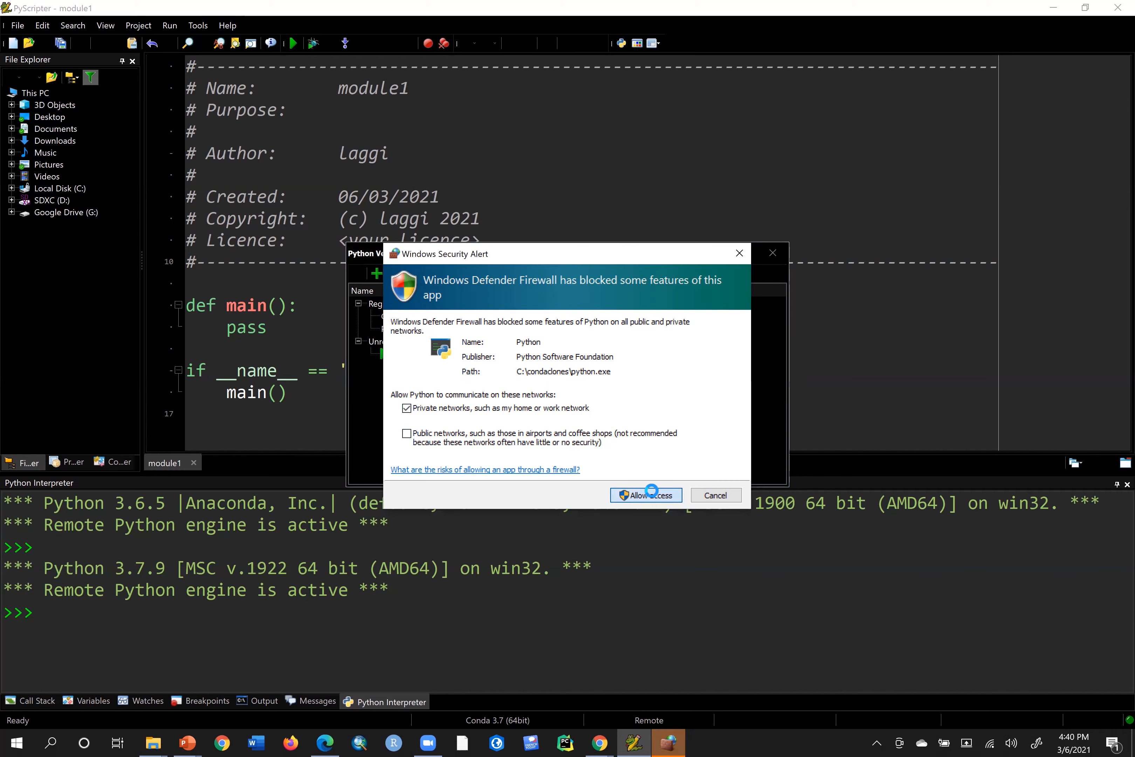
click(654, 495)
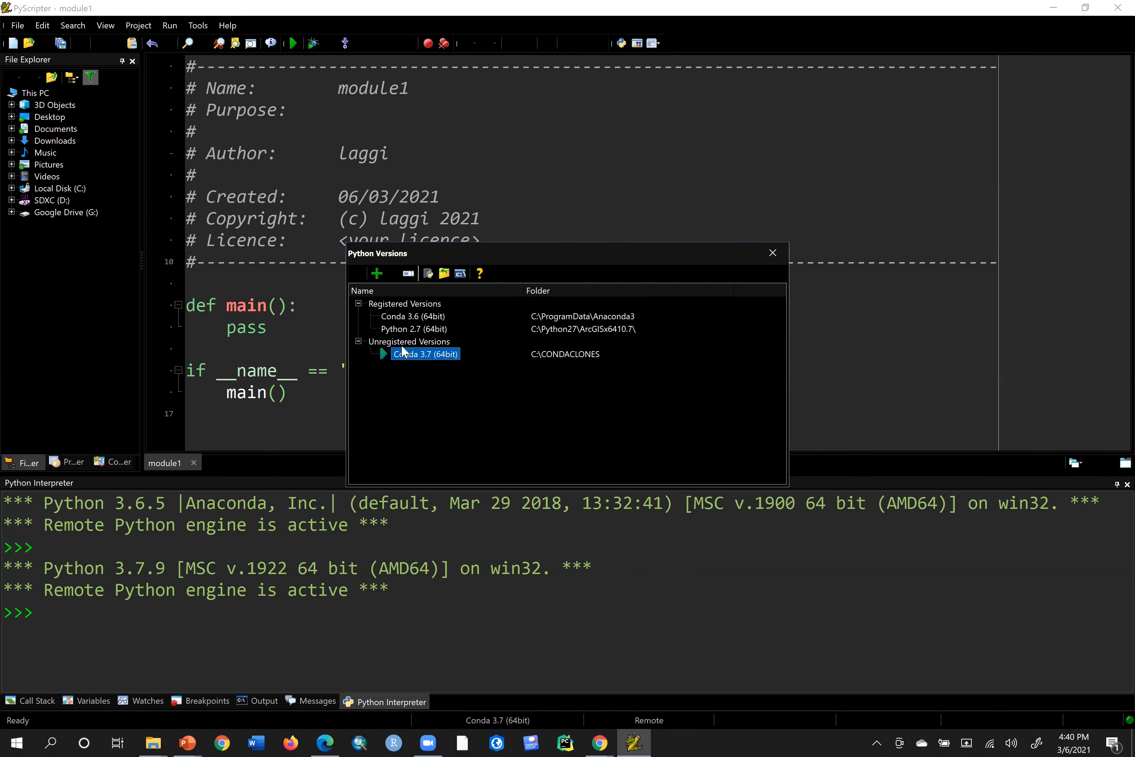
click(770, 253)
click(289, 415)
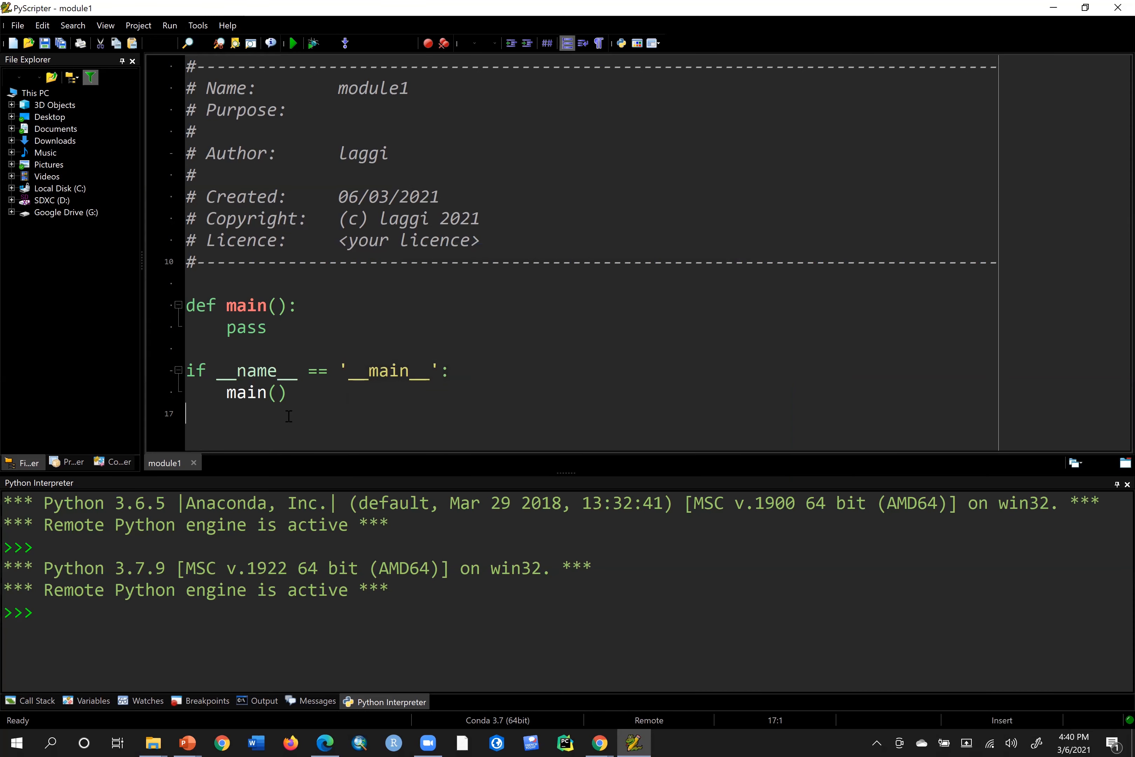
Replace all the template code in module1 with the line "import arcpy".
key(ctrl+a)
key(Delete)
text(imoprt)
key(BackSpace)
key(BackSpace)
key(BackSpace)
key(BackSpace)
key(BackSpace)
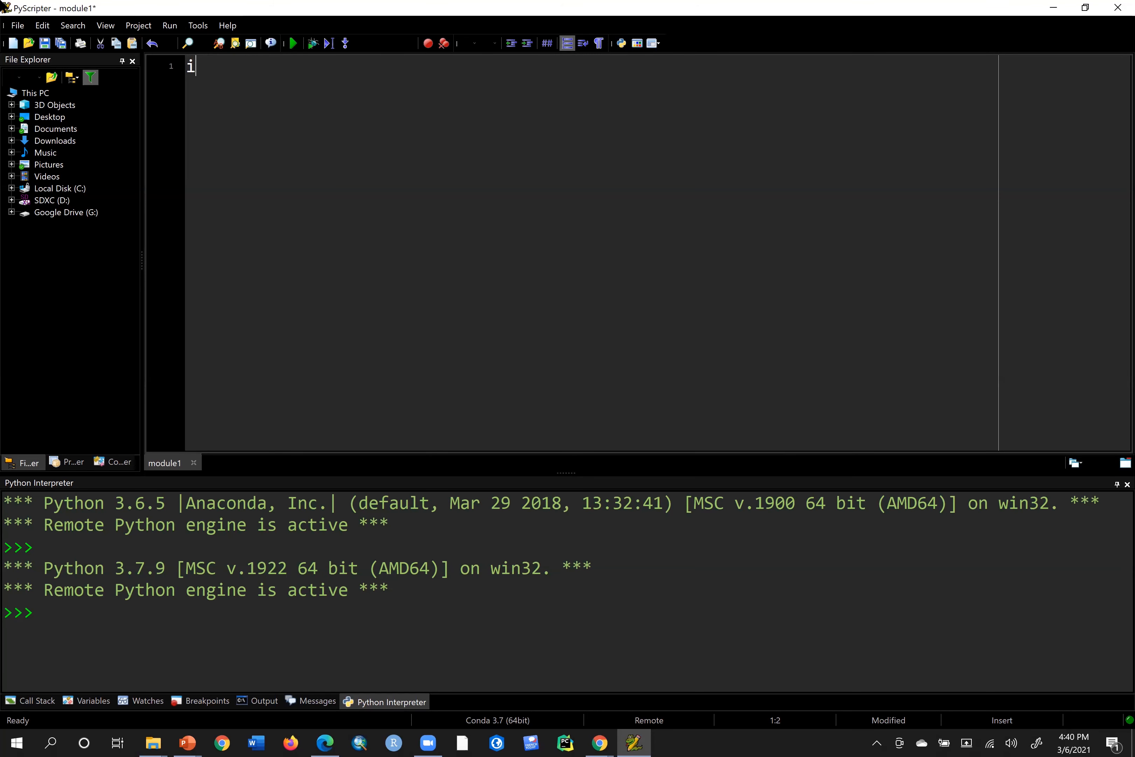
text(mport arc)
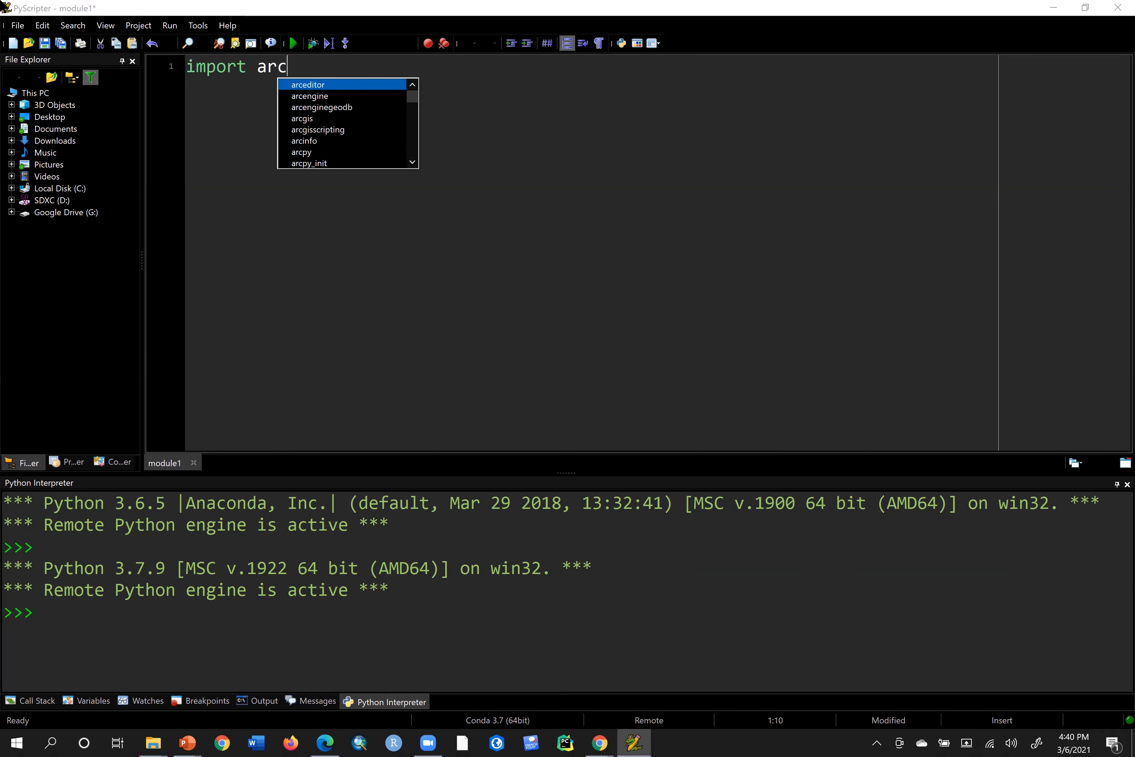
text(py)
key(Return)
key(Return)
Add import lines for walkscore and geopy below the arcpy import and run the script.
text(import w)
text(walks)
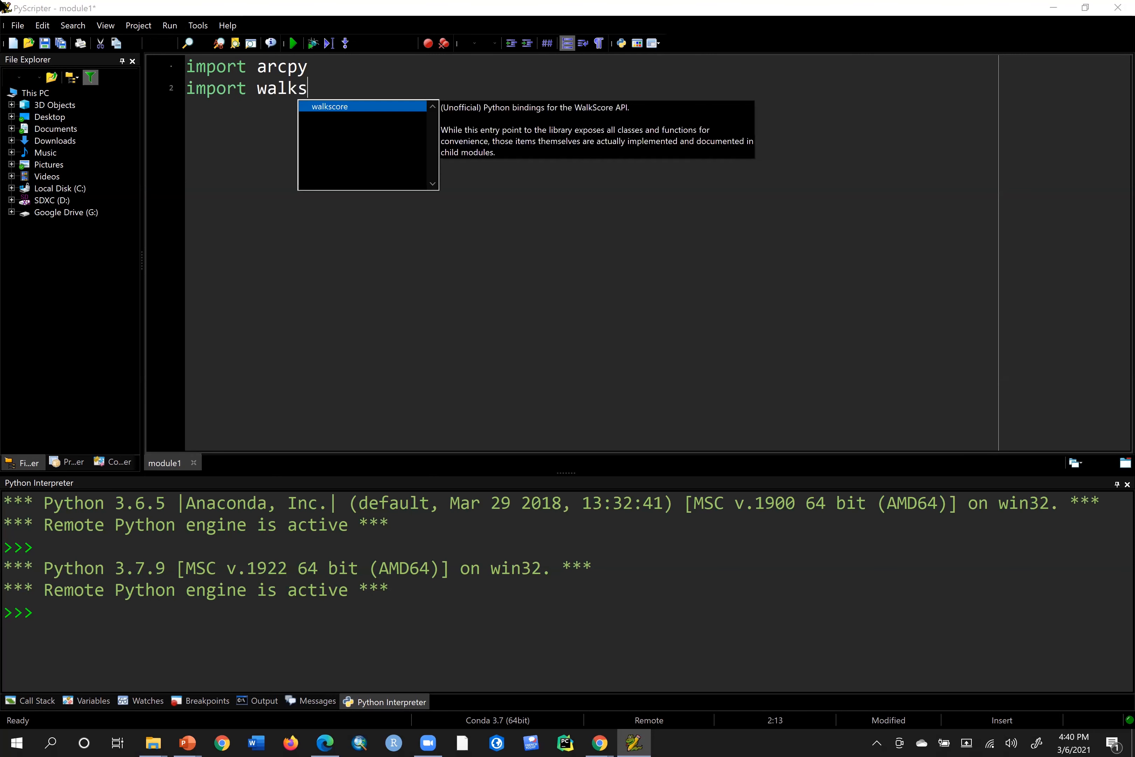
key(Return)
key(Return)
text(impor)
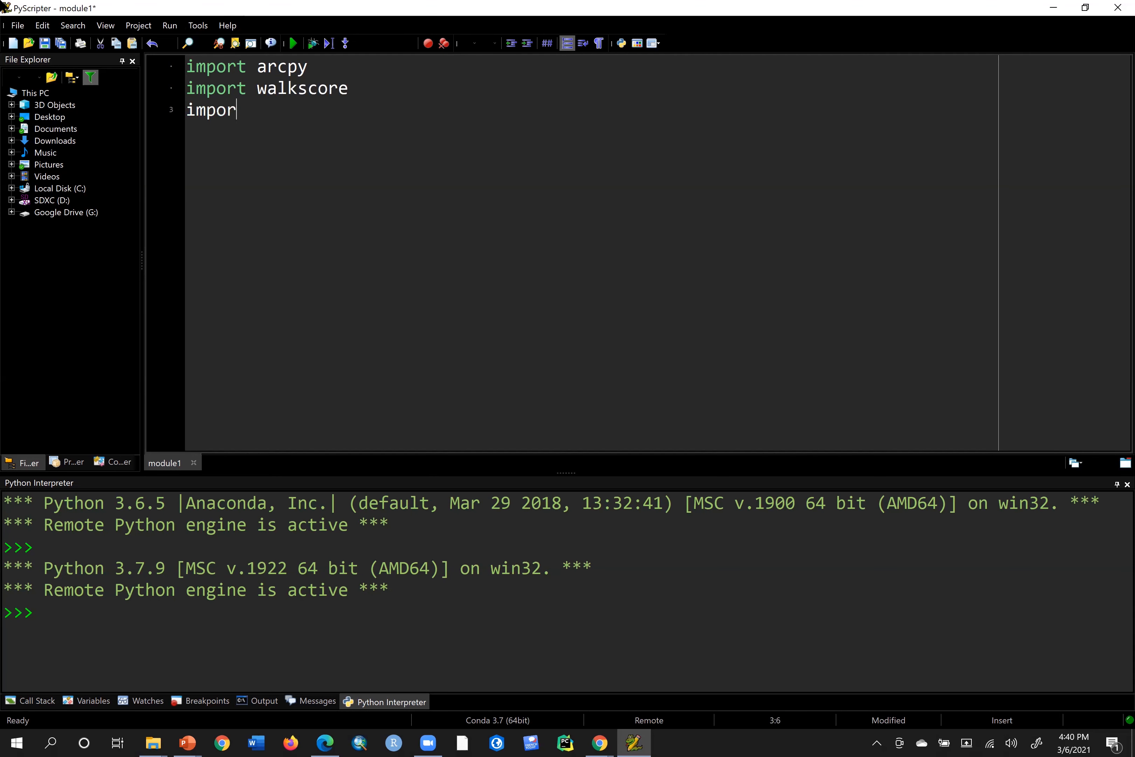
text(t geop)
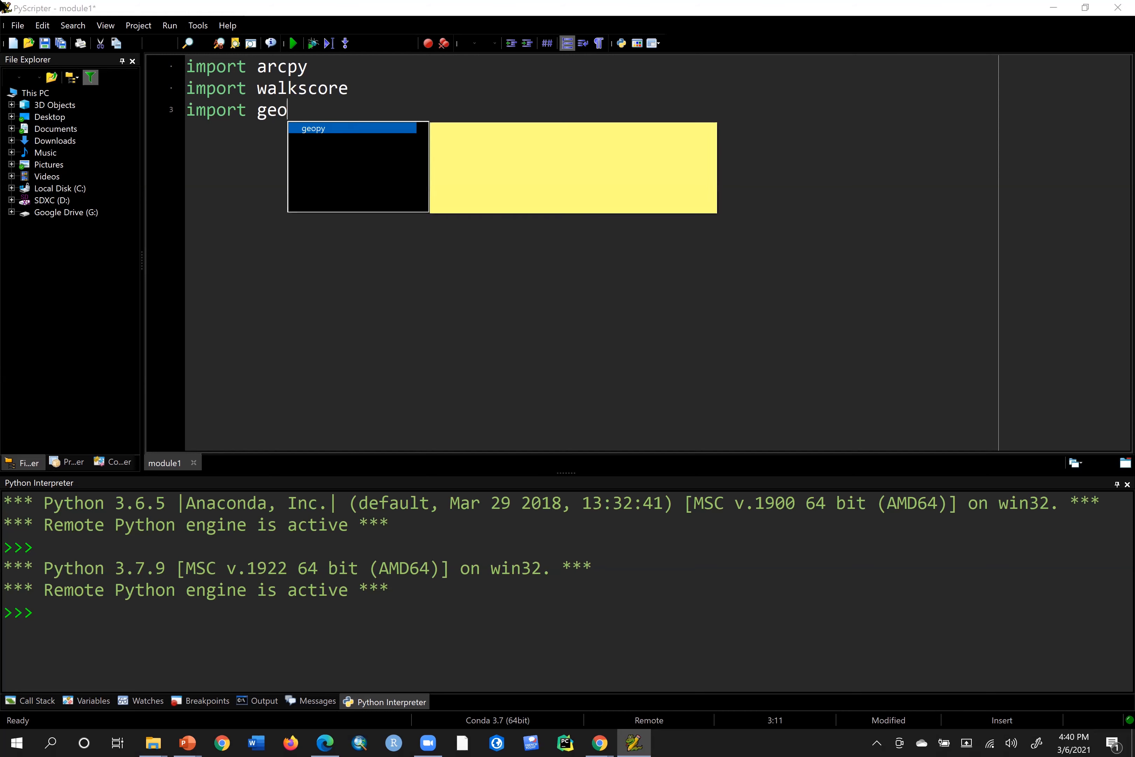
key(Return)
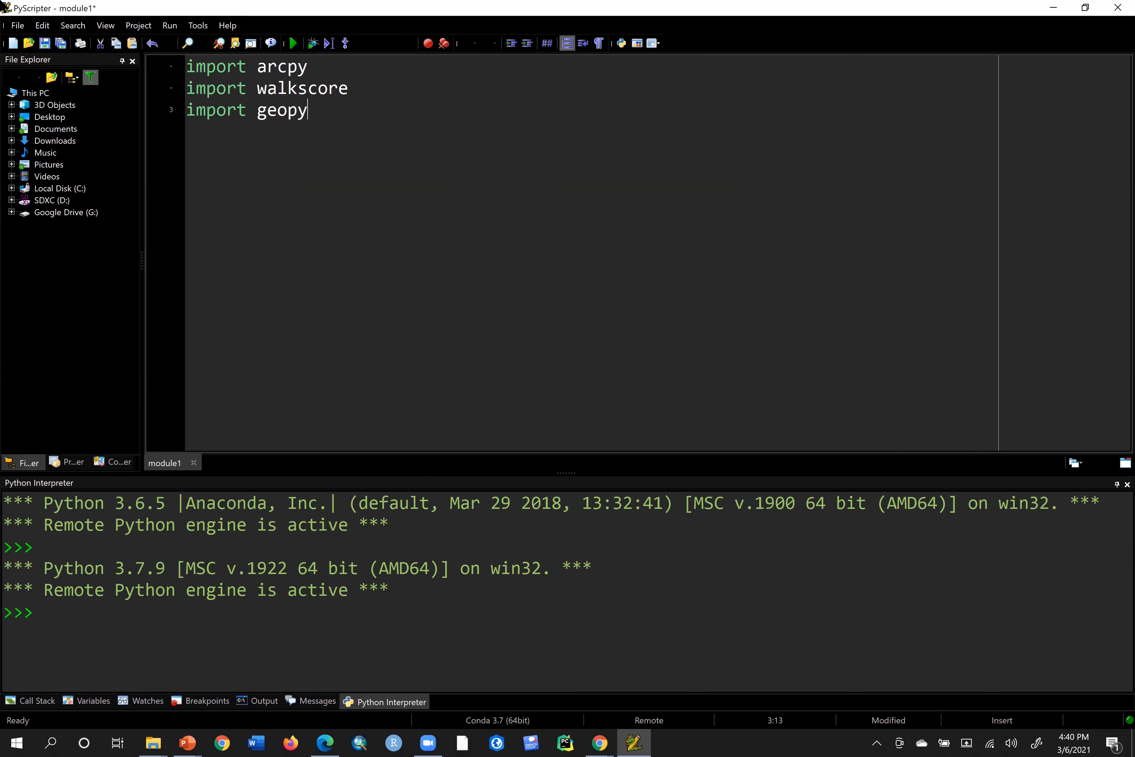
click(292, 44)
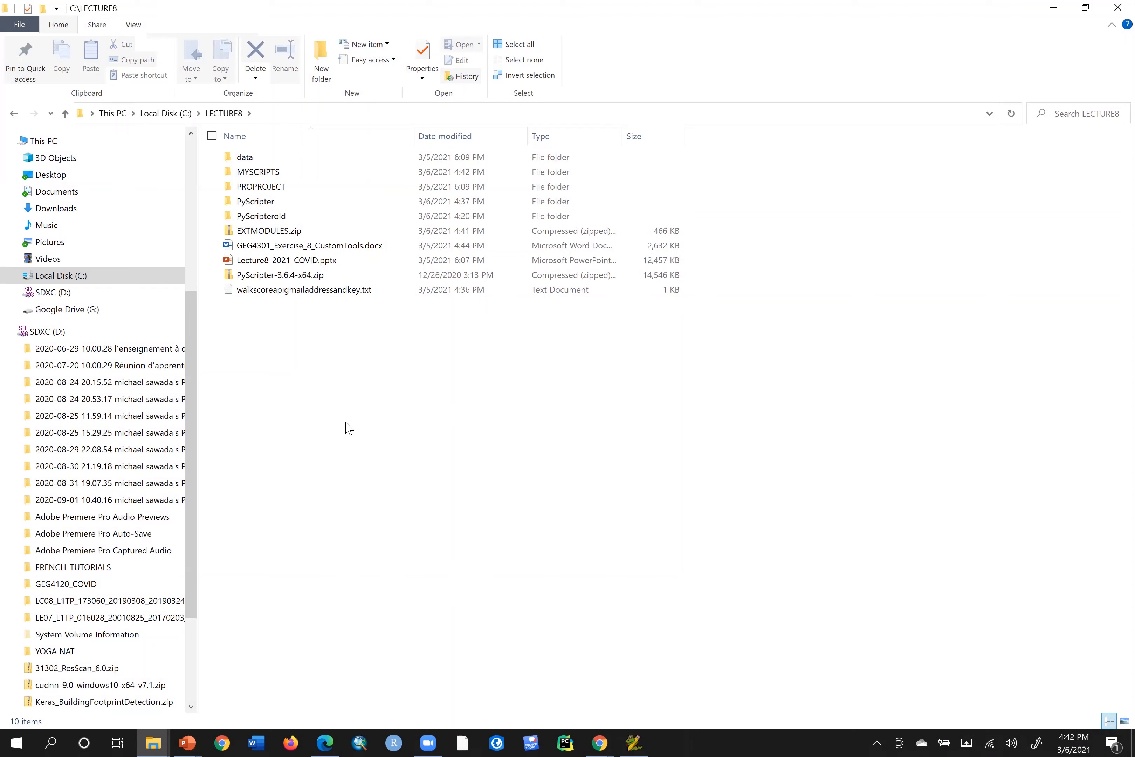
In File Explorer, extract EXTMODULES.zip within C:\LECTURE8 using 7-Zip.
click(249, 231)
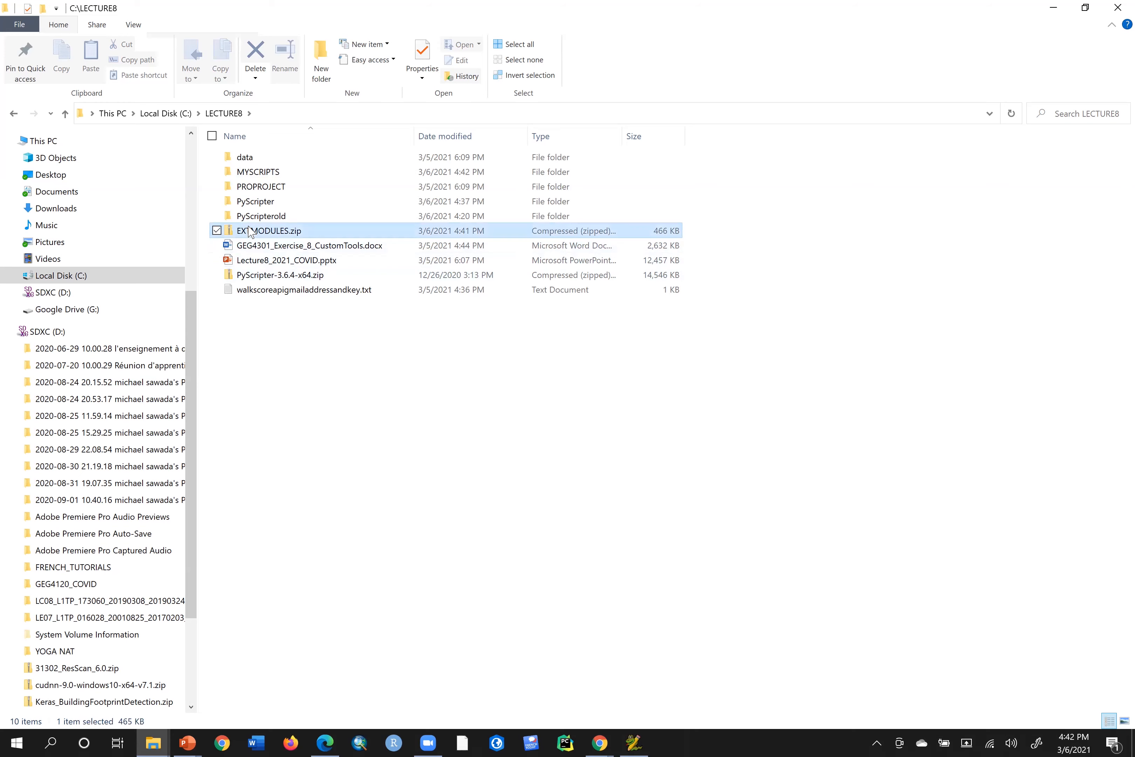
right_click(281, 234)
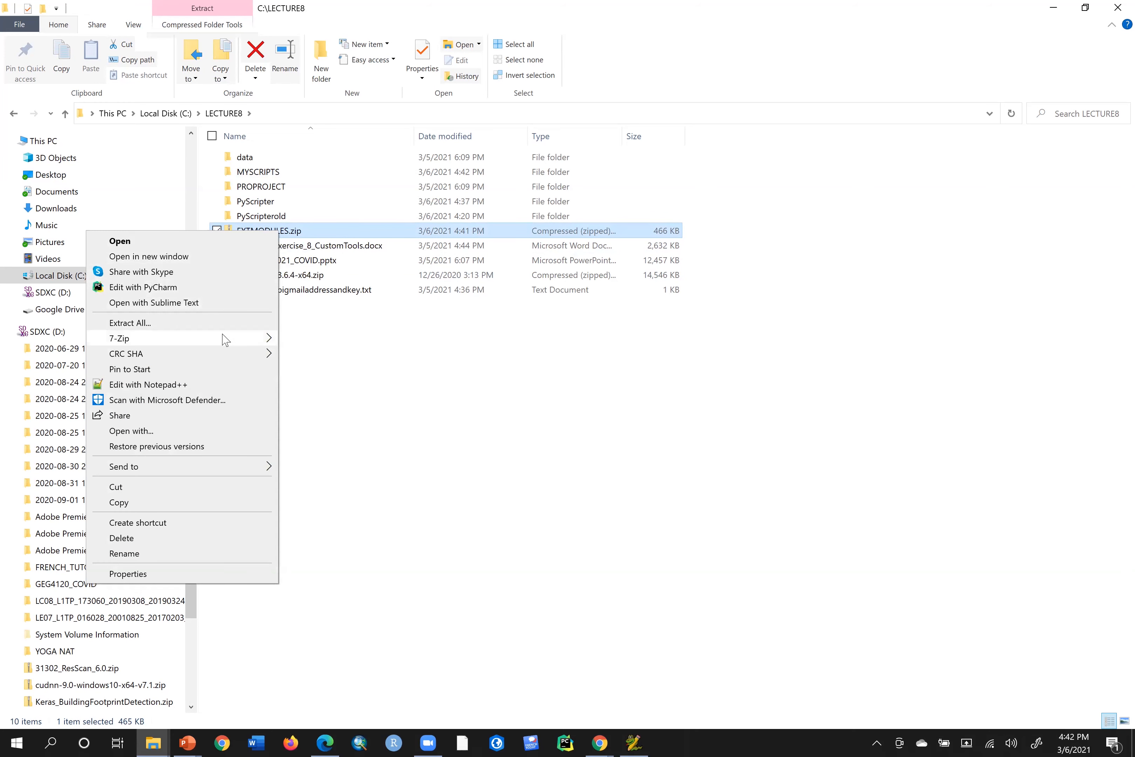
mouse_move(244, 338)
click(356, 401)
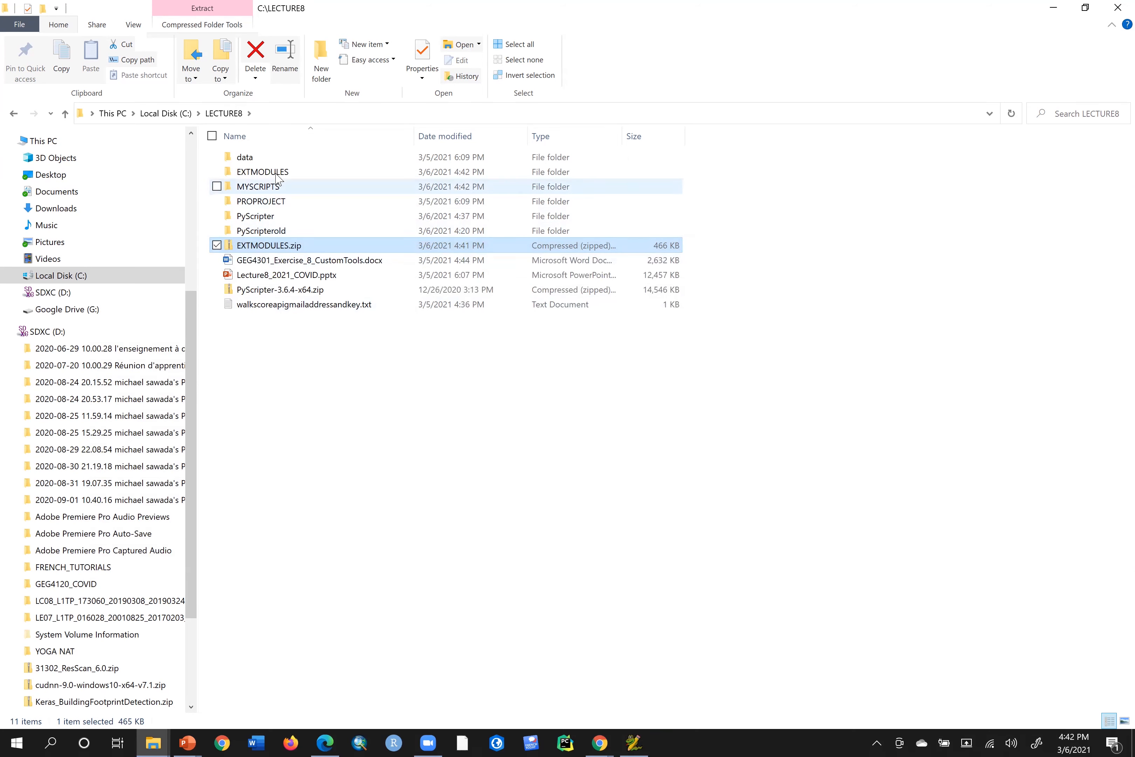
Copy all the module folders inside the extracted EXTMODULES folder.
double_click(271, 172)
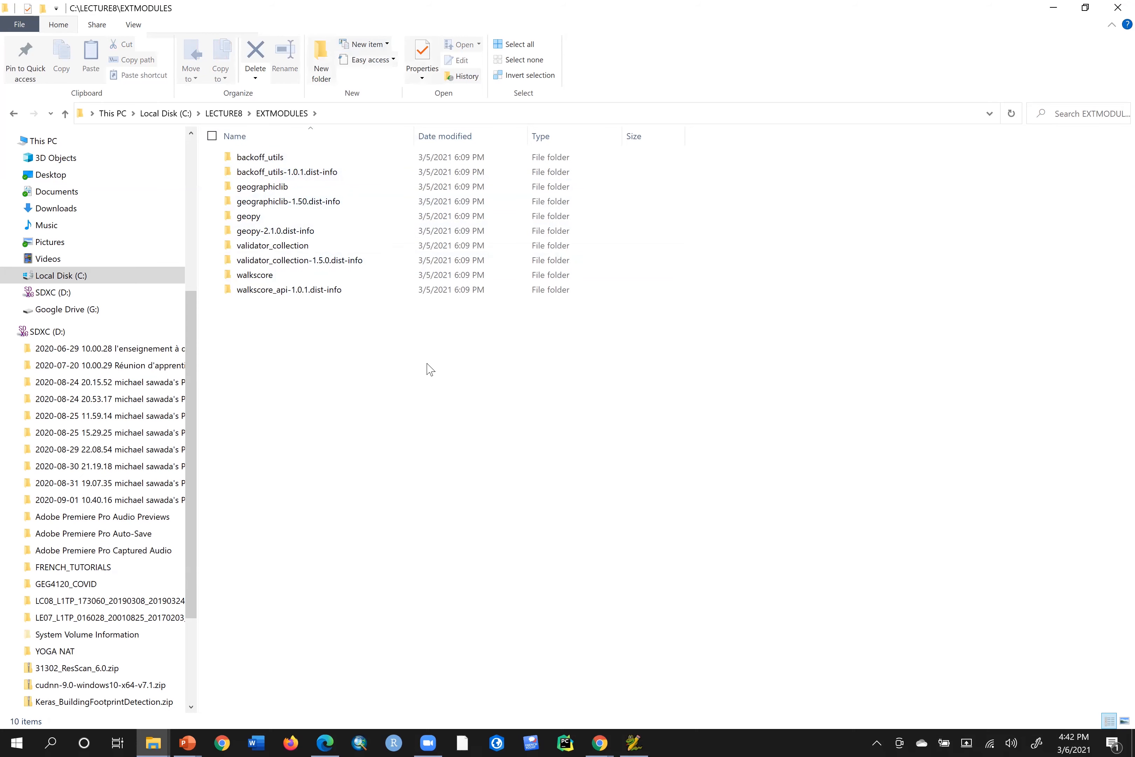
drag(441, 362, 235, 145)
key(ctrl+c)
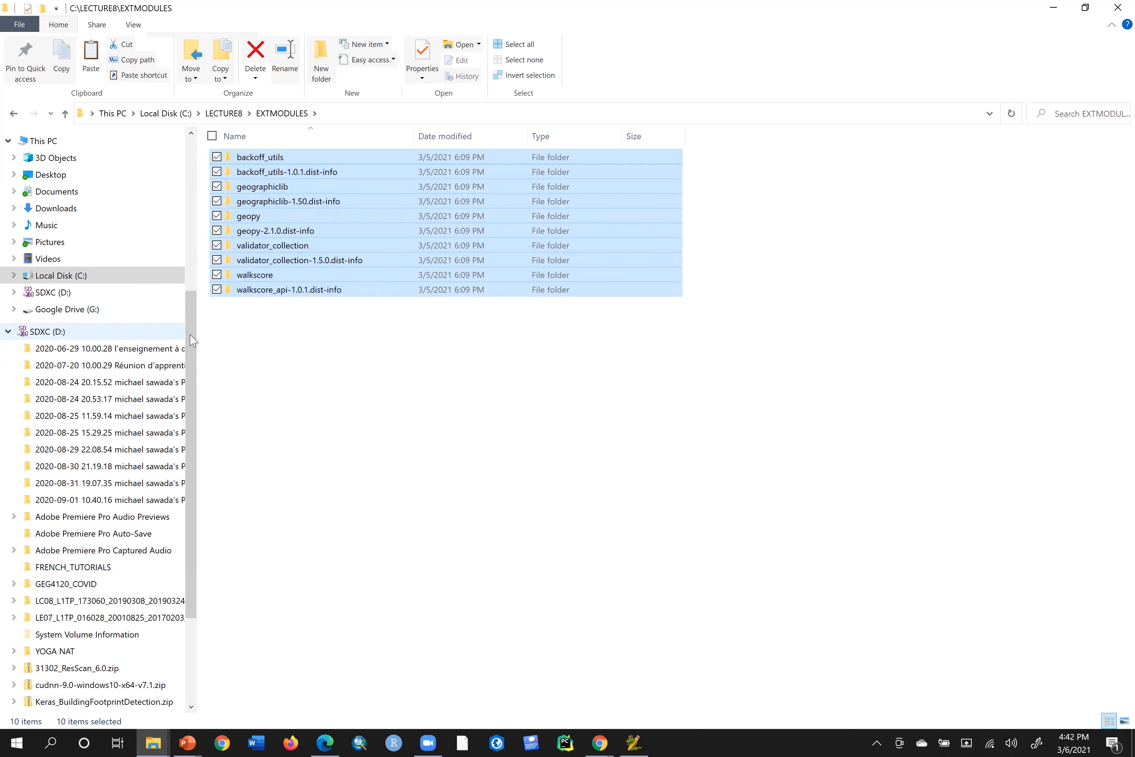
Browse to the folder C:\Program Files\ArcGIS\Pro\bin\Python\envs.
scroll(205, 186, up, 5)
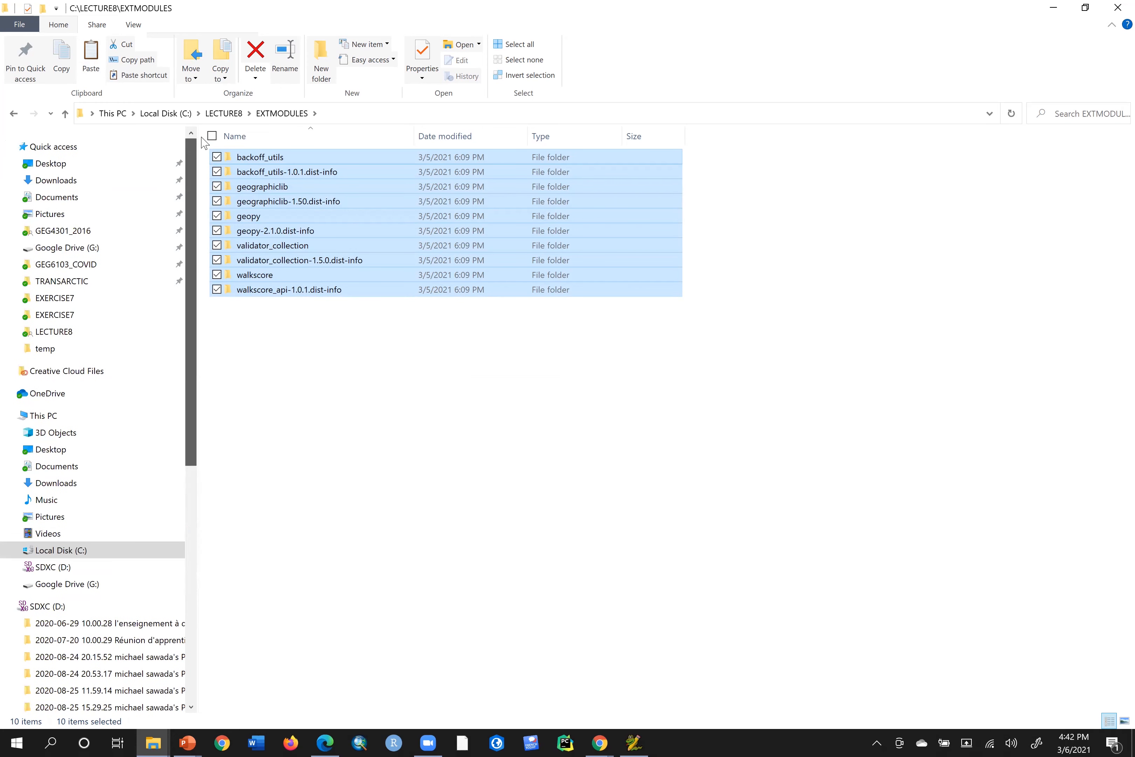
scroll(175, 301, down, 5)
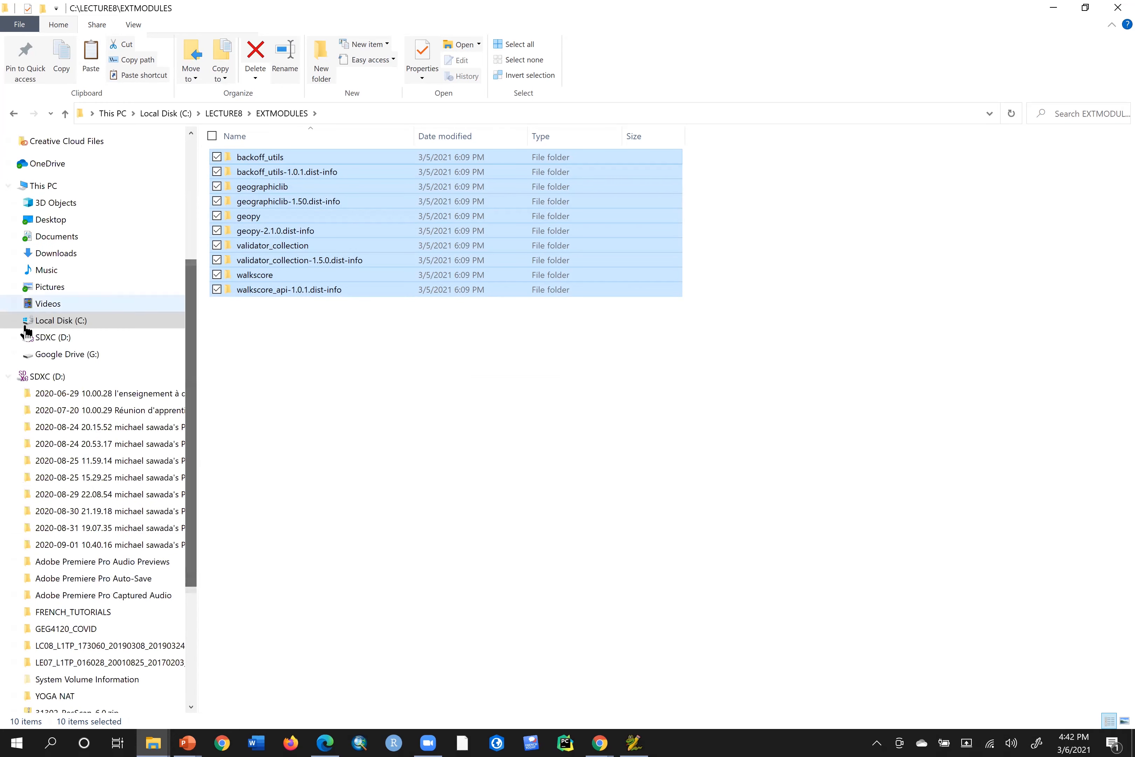
click(14, 320)
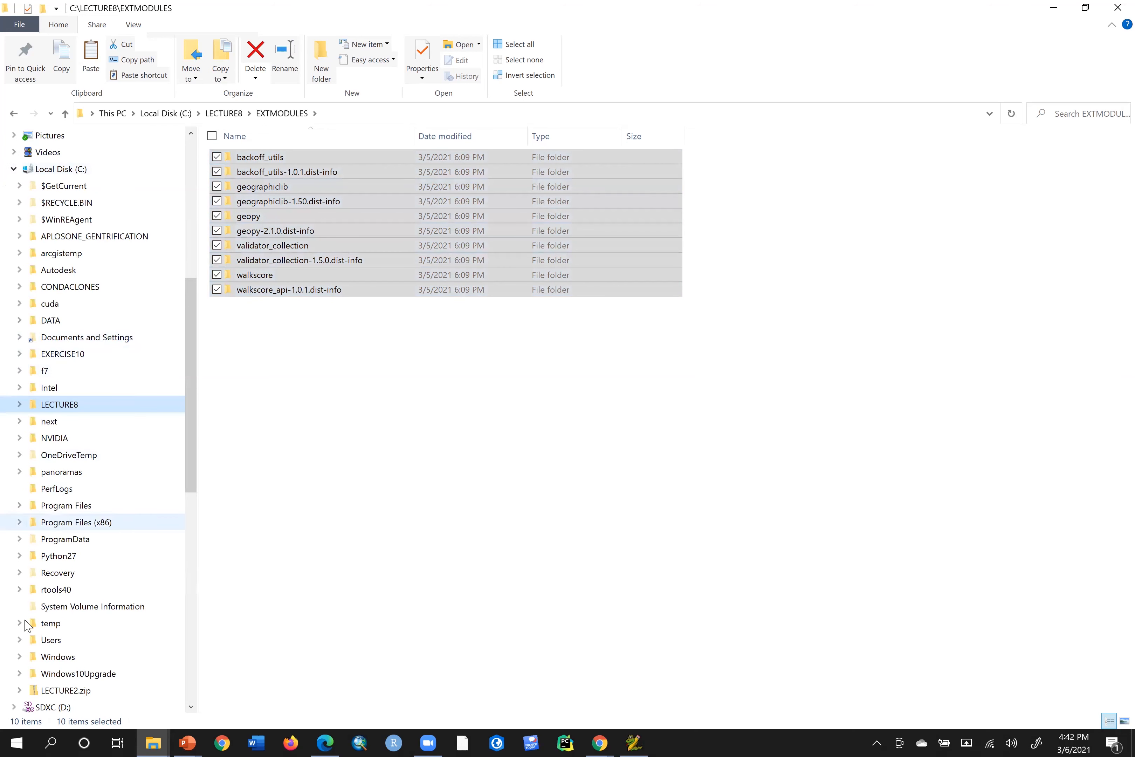
click(20, 505)
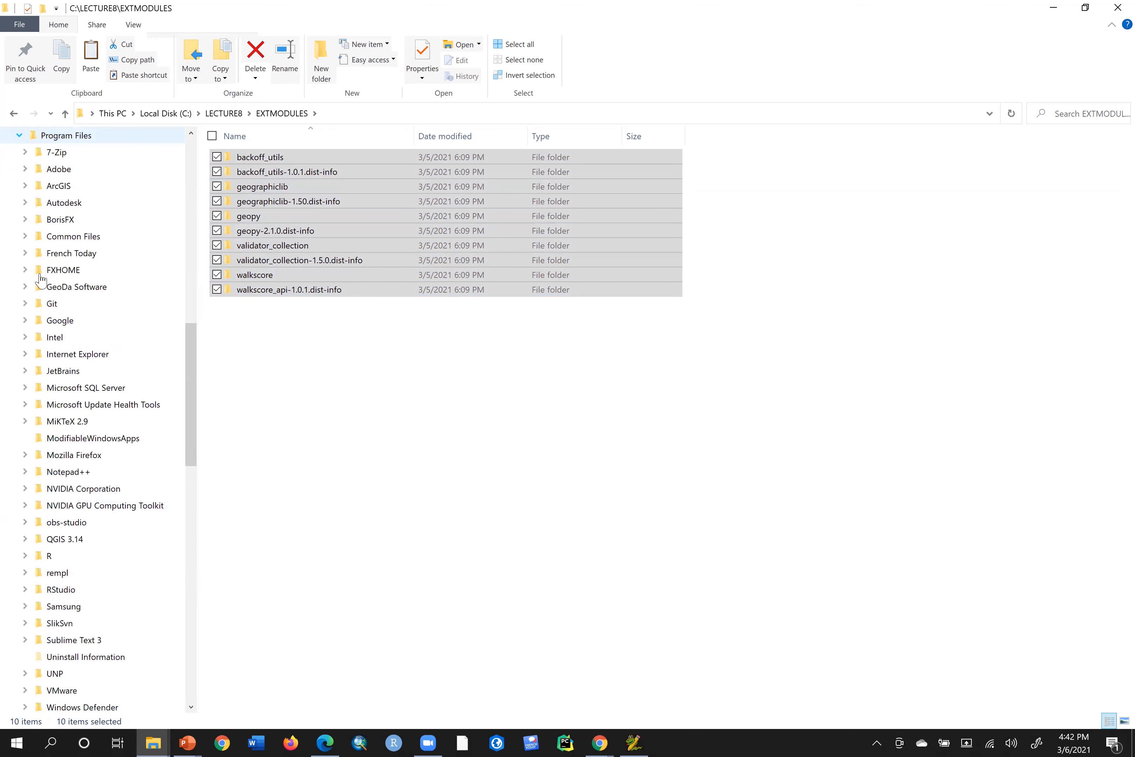
click(25, 185)
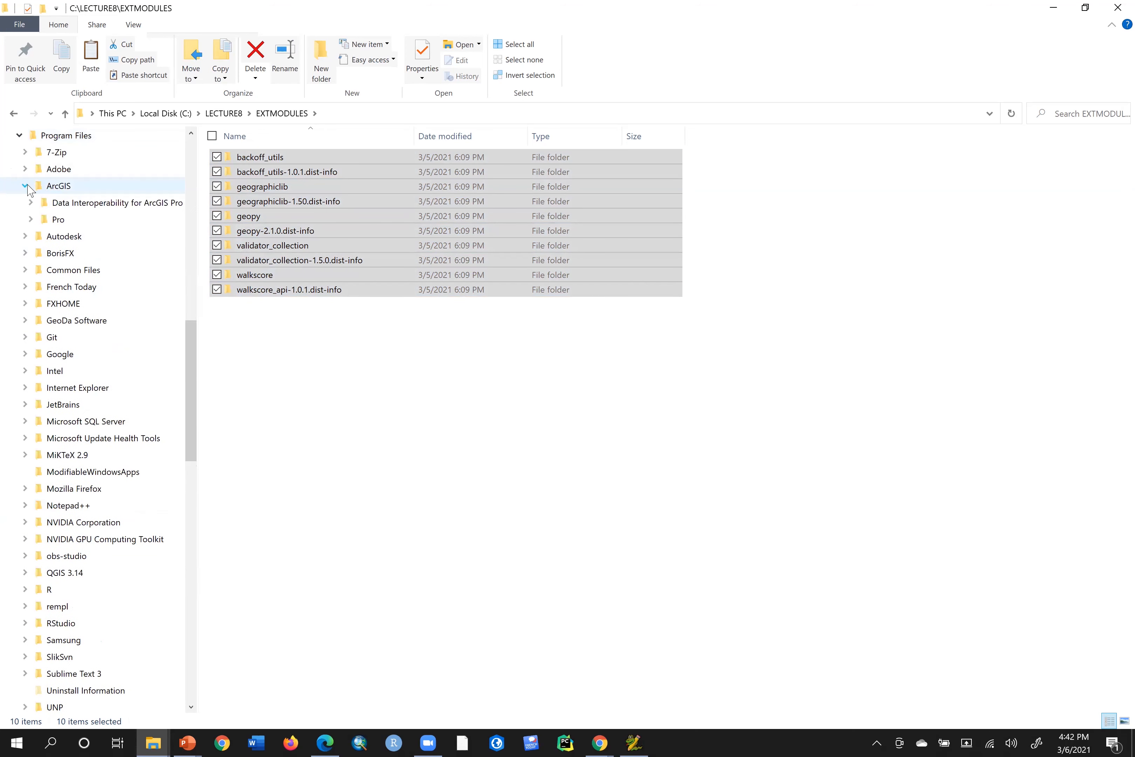
click(31, 219)
click(36, 236)
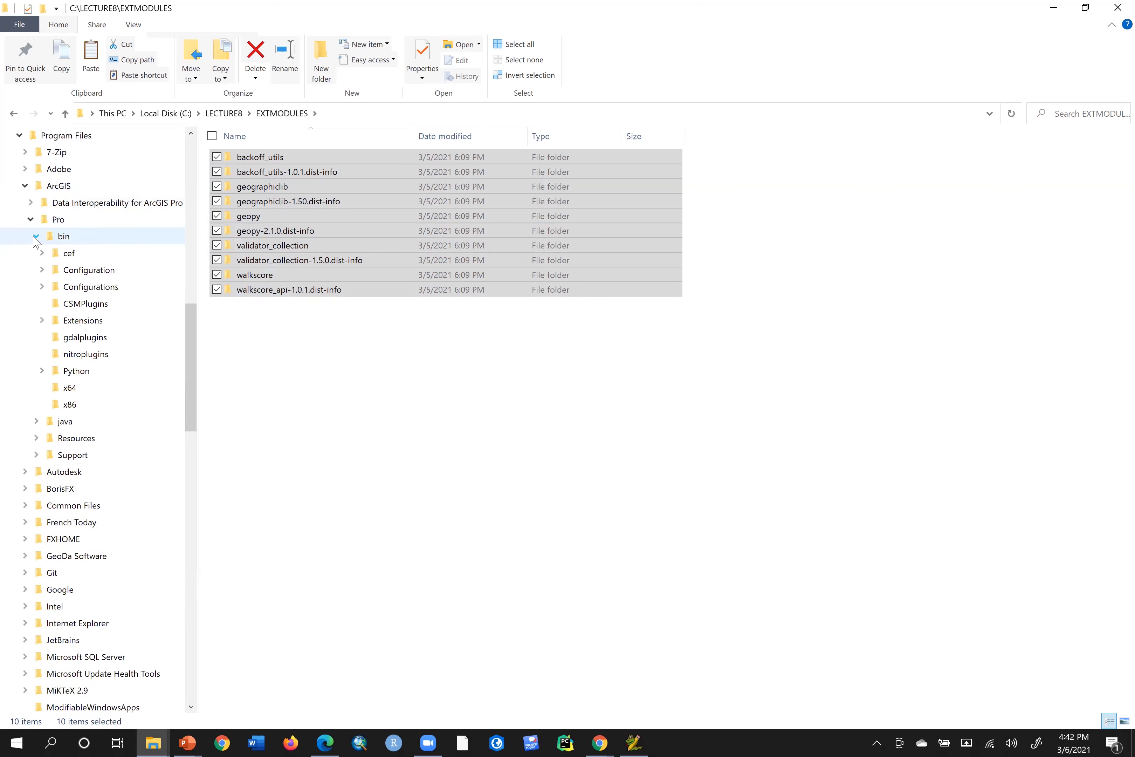
click(43, 371)
click(62, 423)
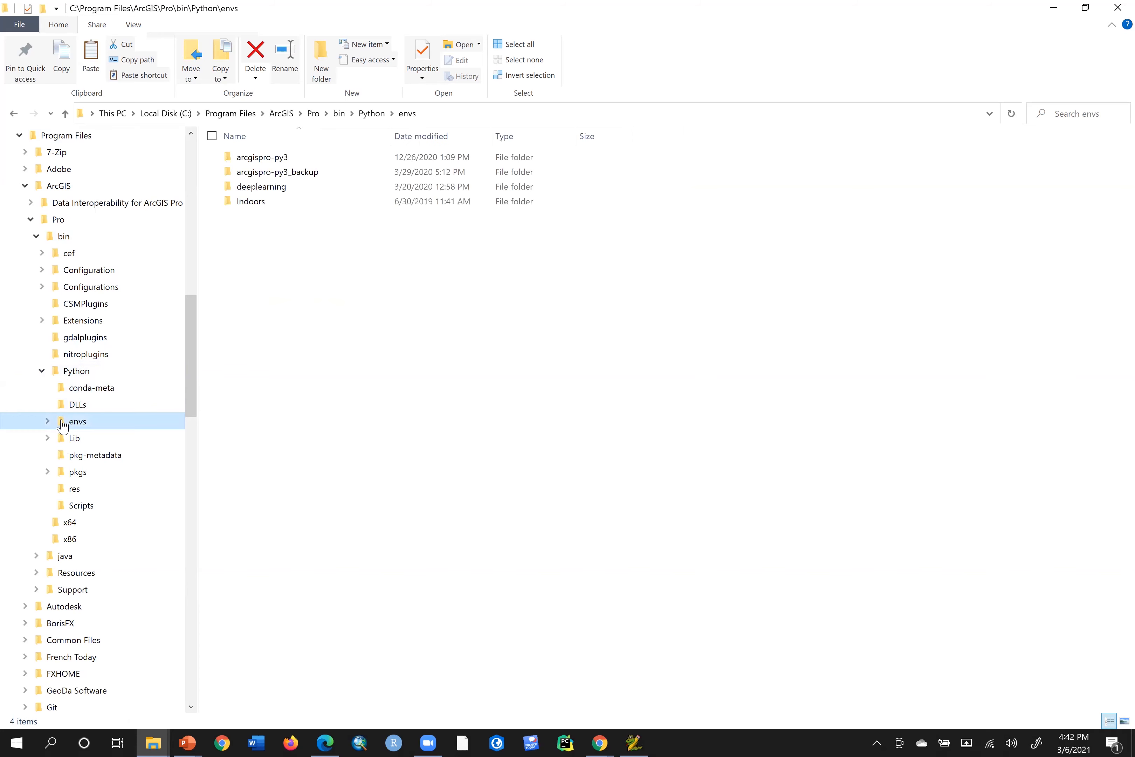
Try to paste the copied module folders into arcgispro-py3\Lib\site-packages, and dismiss the administrator permission request.
double_click(287, 157)
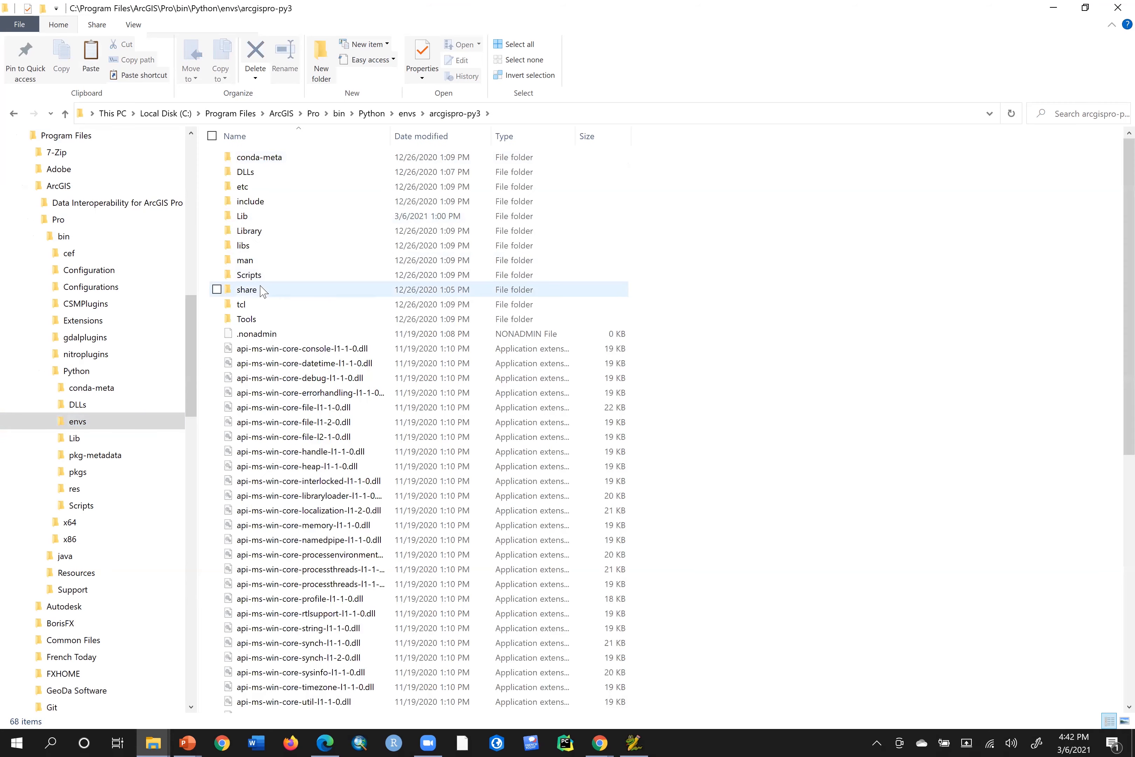
click(272, 220)
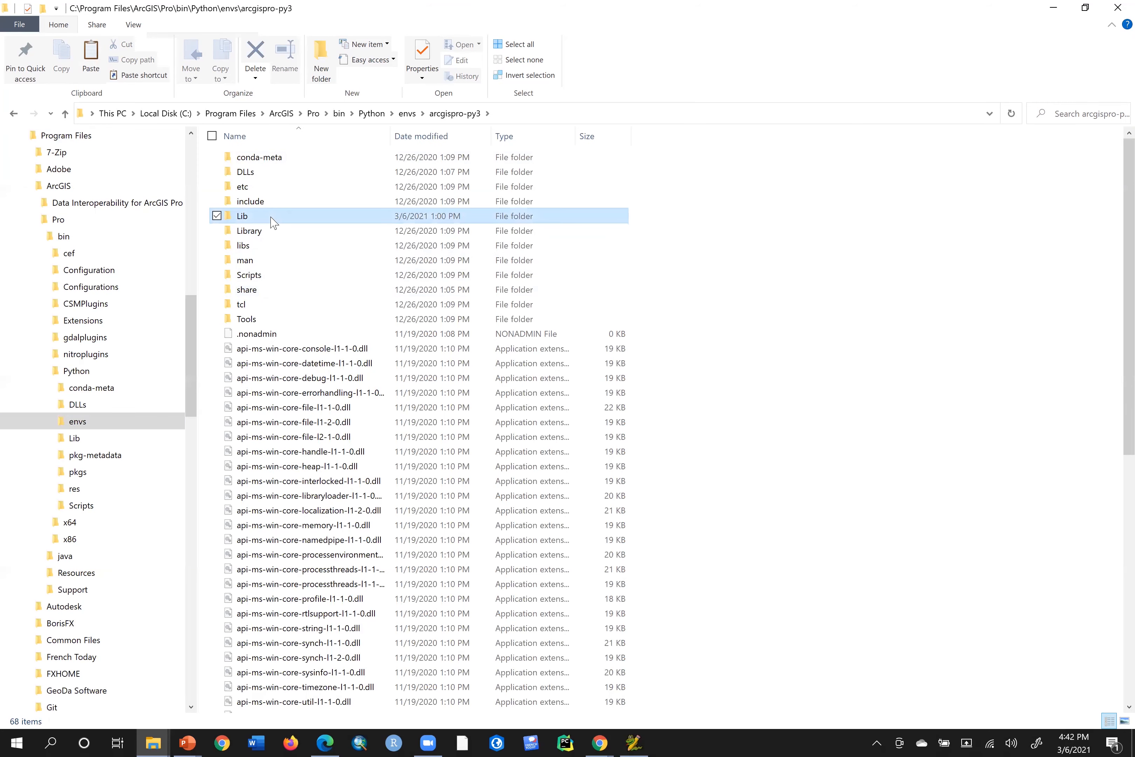
double_click(272, 220)
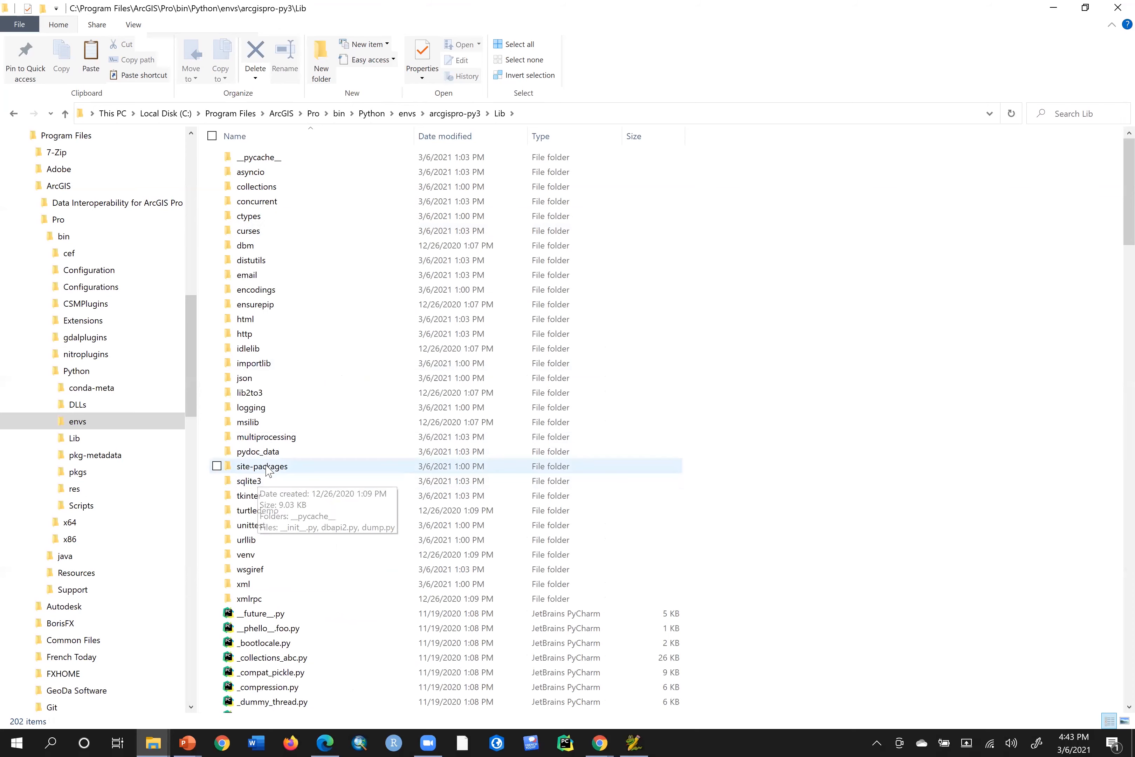
double_click(267, 467)
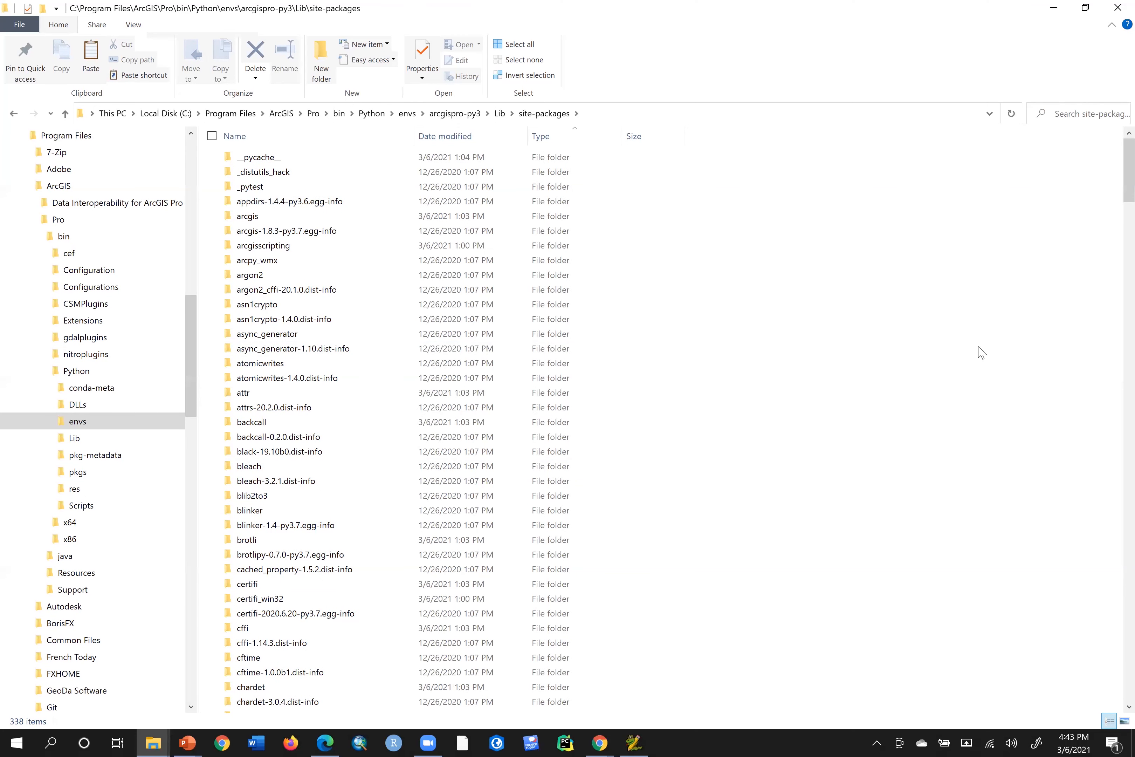
key(ctrl+v)
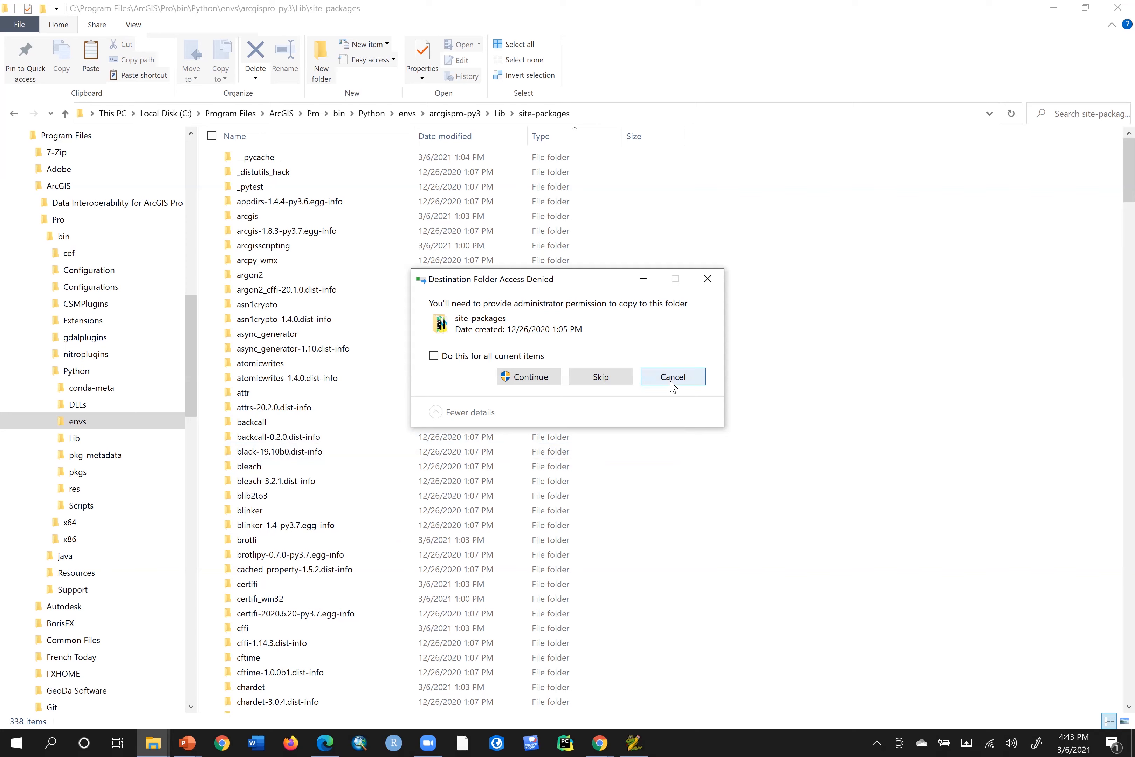
click(709, 279)
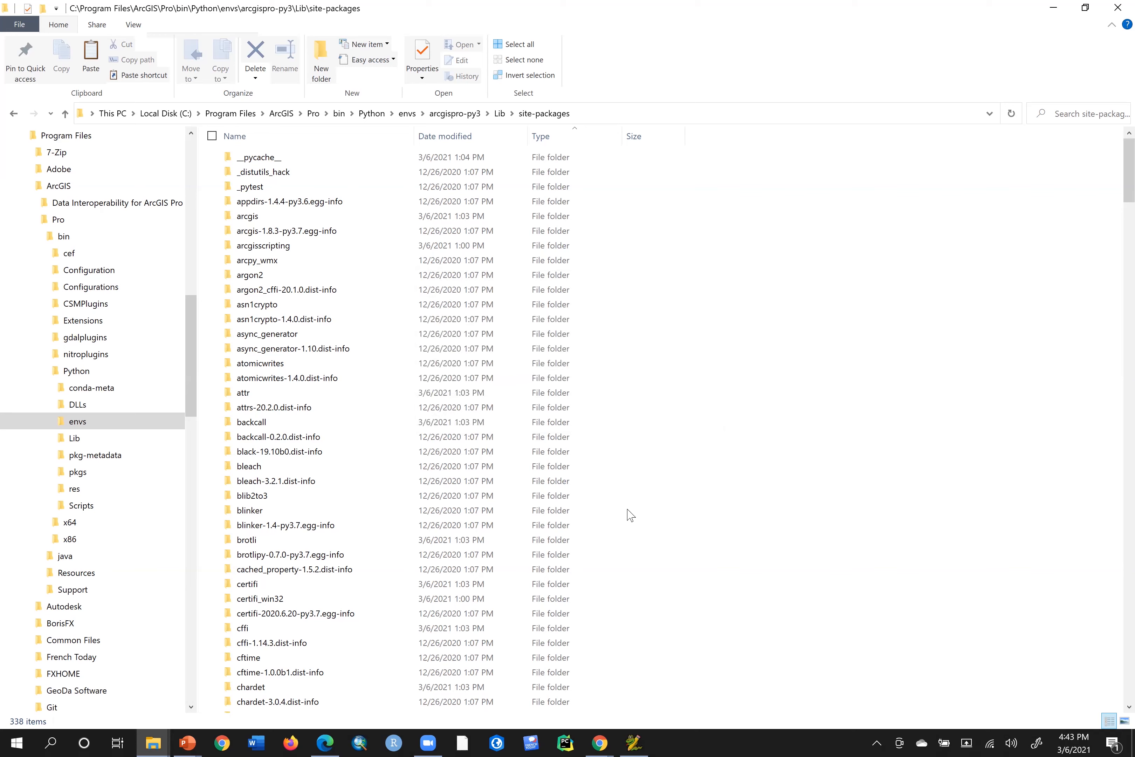
Launch ArcGIS Pro and start a session without a template.
click(497, 742)
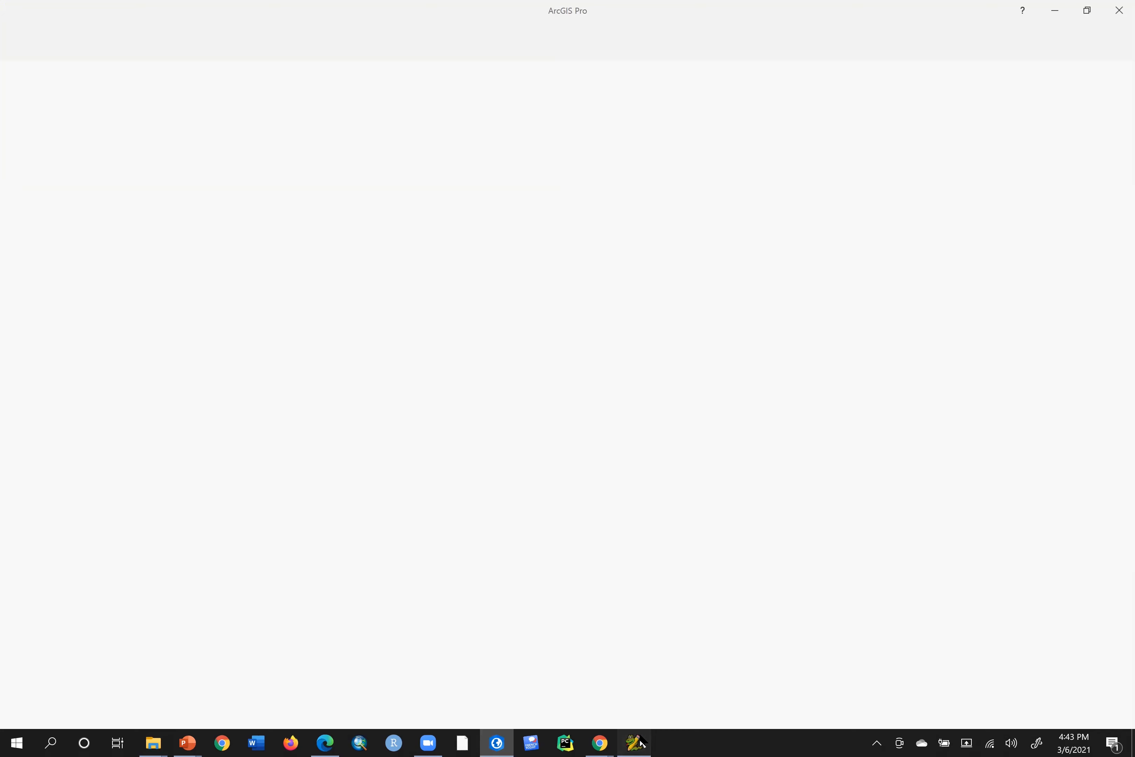
key(alt+Tab)
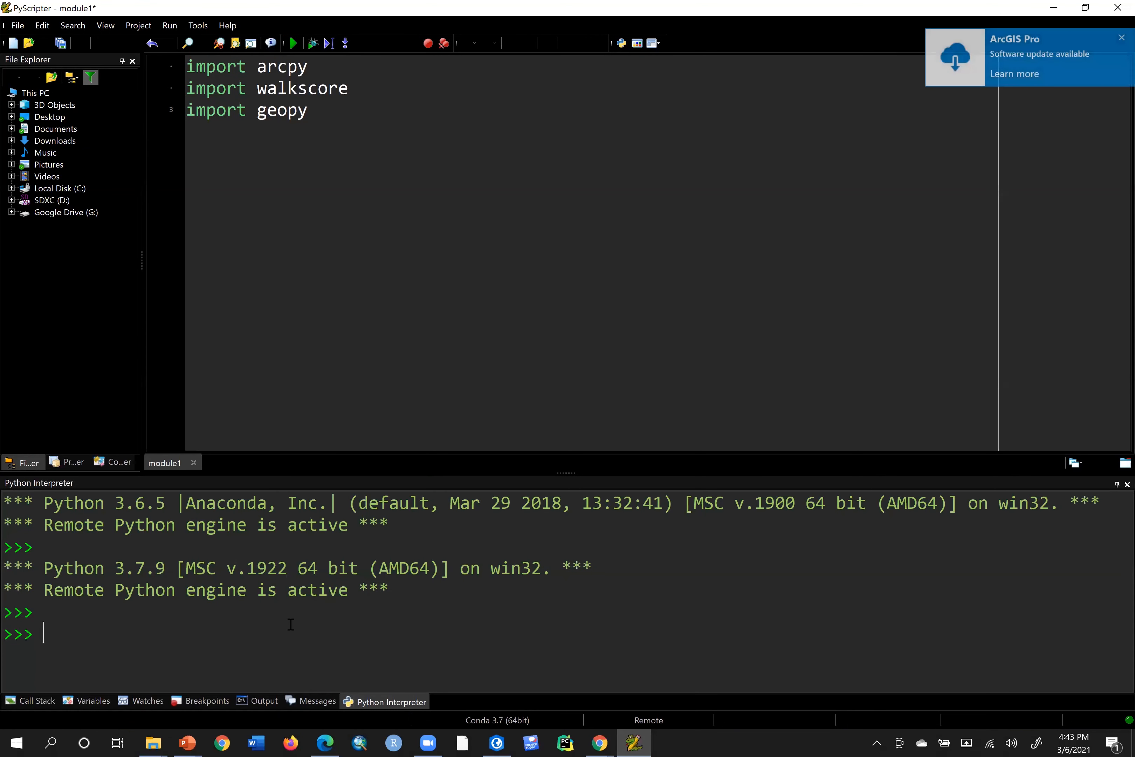
click(499, 737)
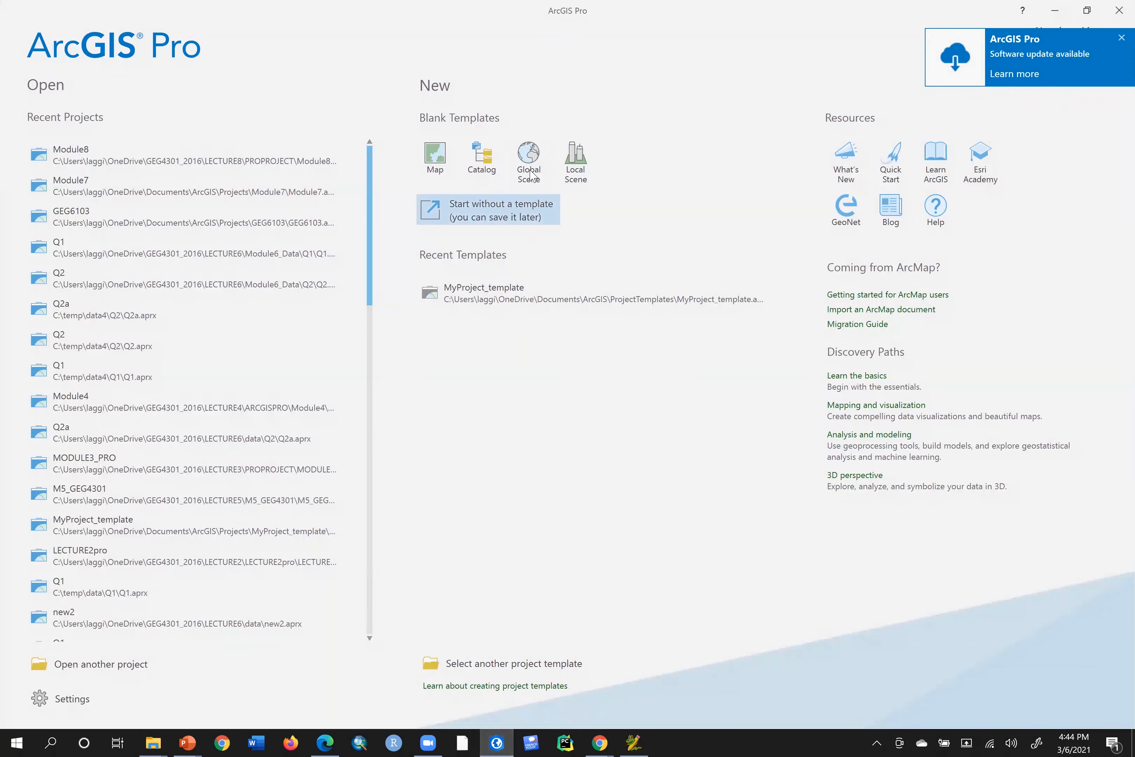
click(511, 218)
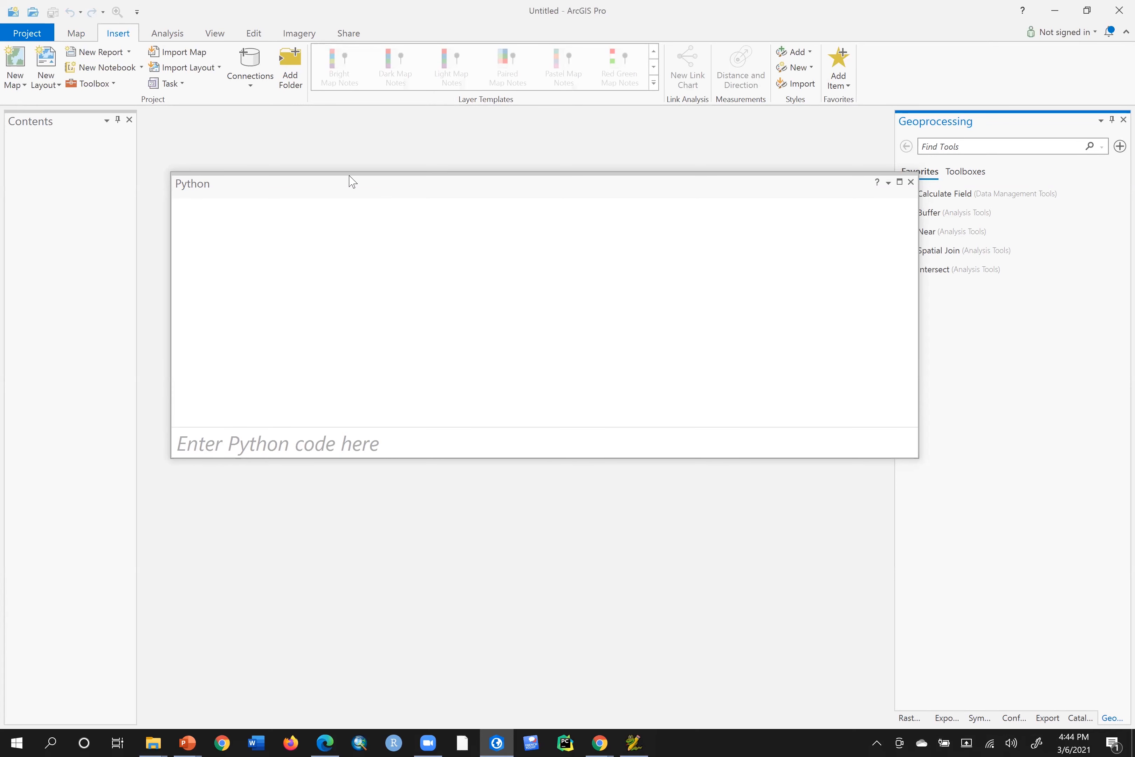
Import walkscore and geopy in the ArcGIS Pro Python window.
click(236, 361)
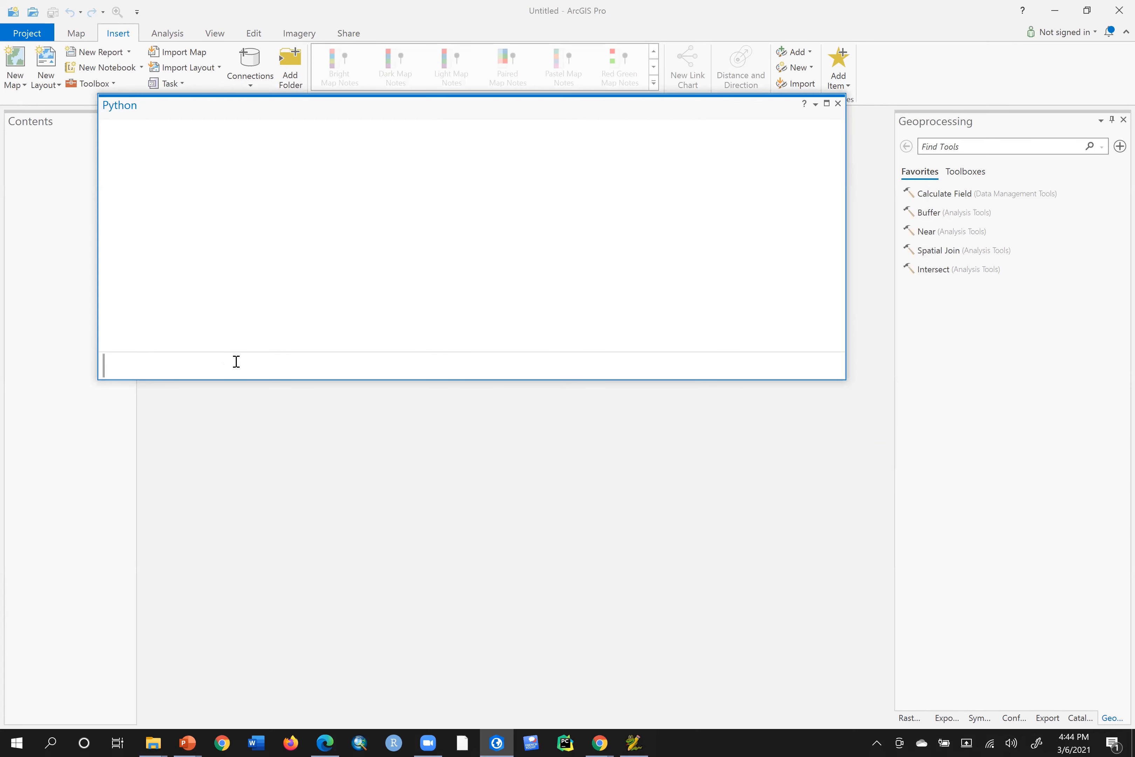
text(import walkscore)
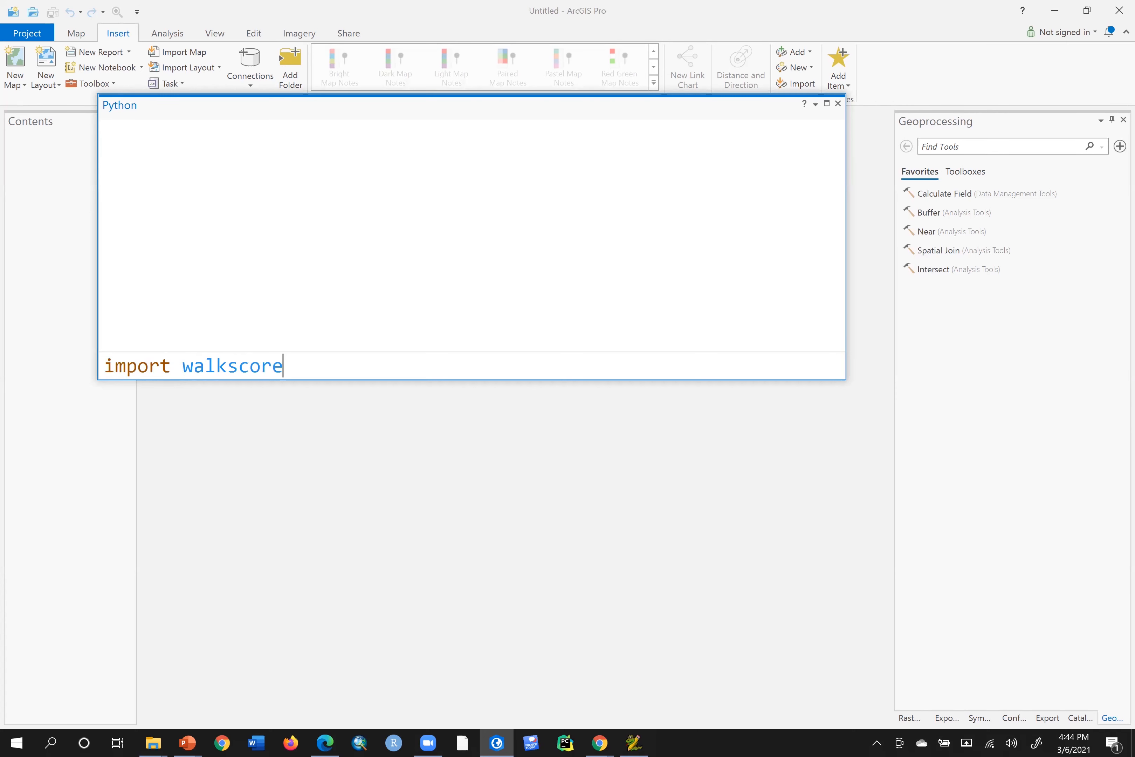
key(Return)
text(i)
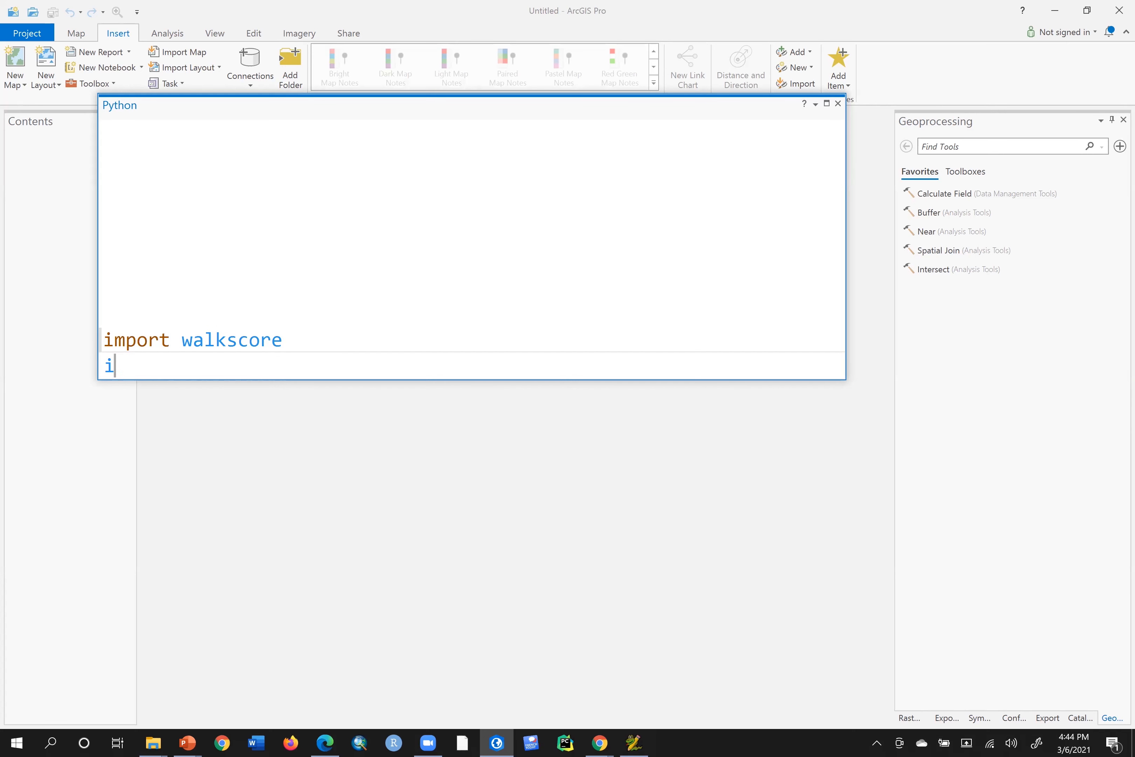
text(mport geopy)
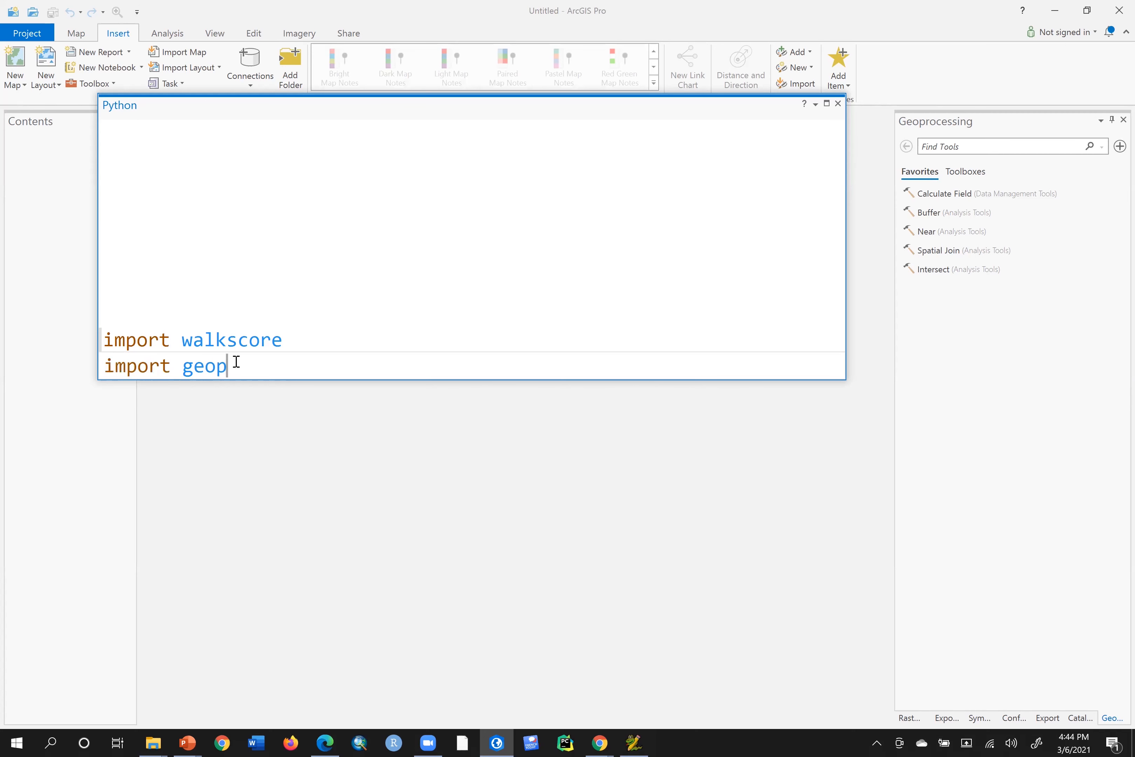
key(Return)
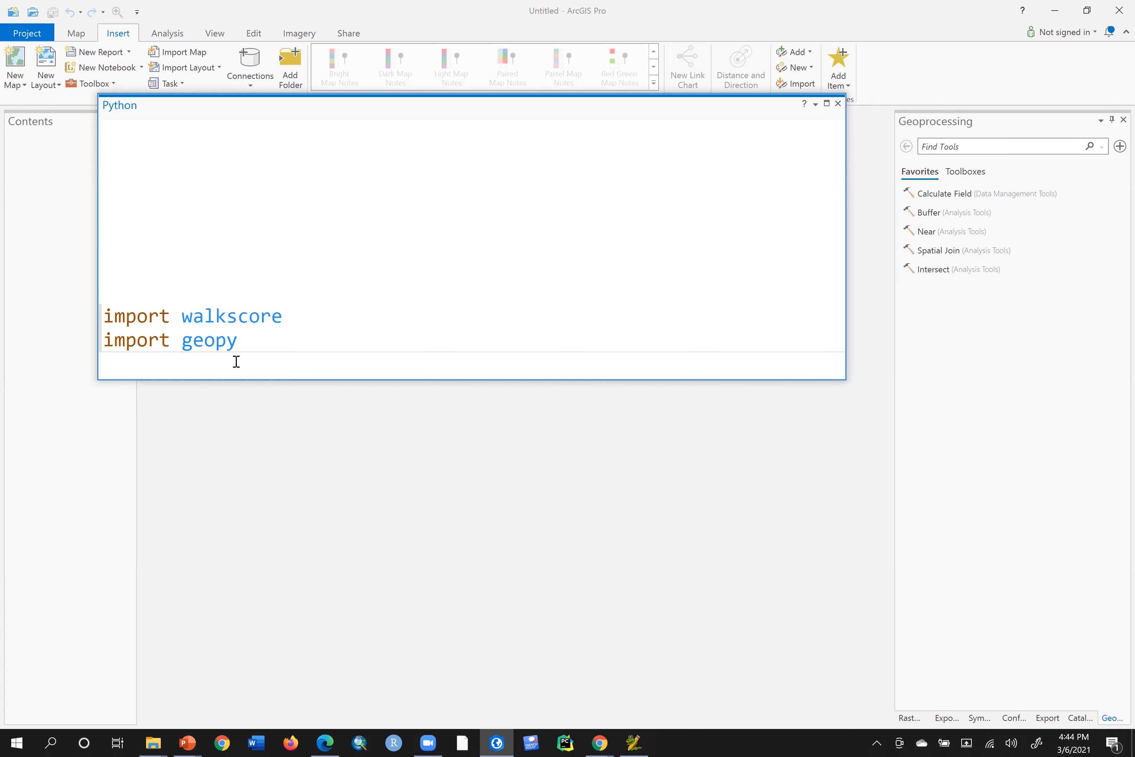
Examine the members that code completion offers for geopy, and clear the unfinished line.
text(ge)
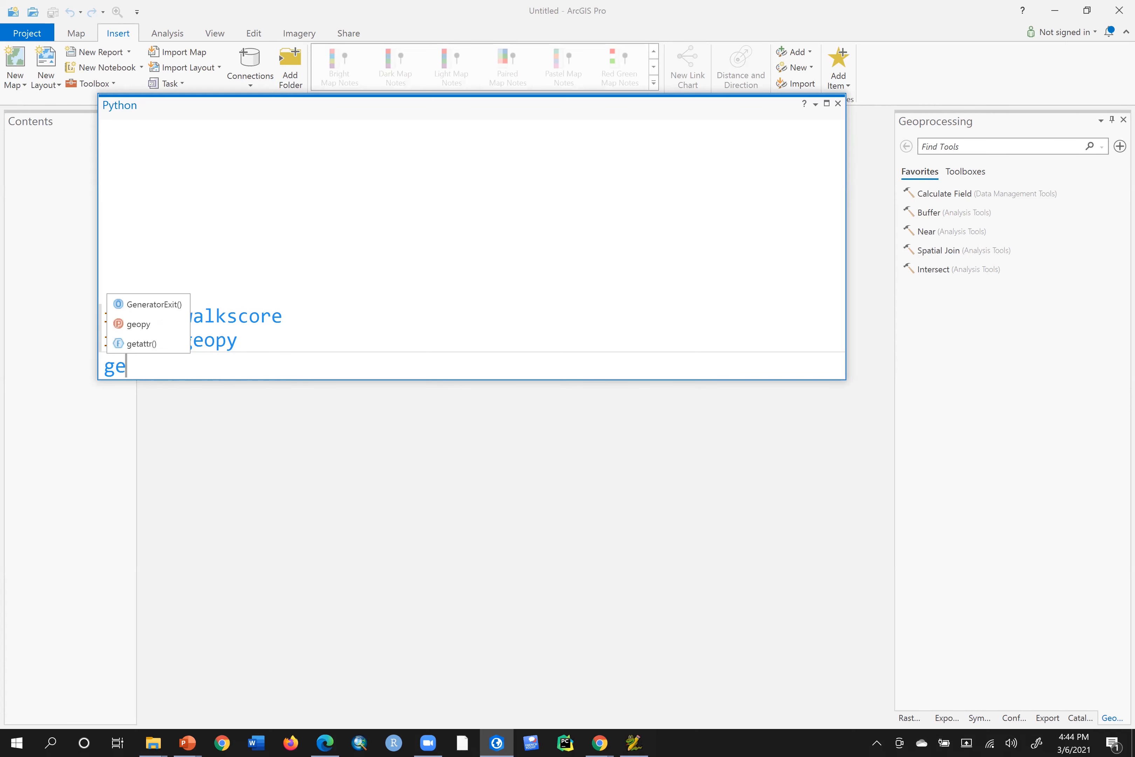
text(opy.)
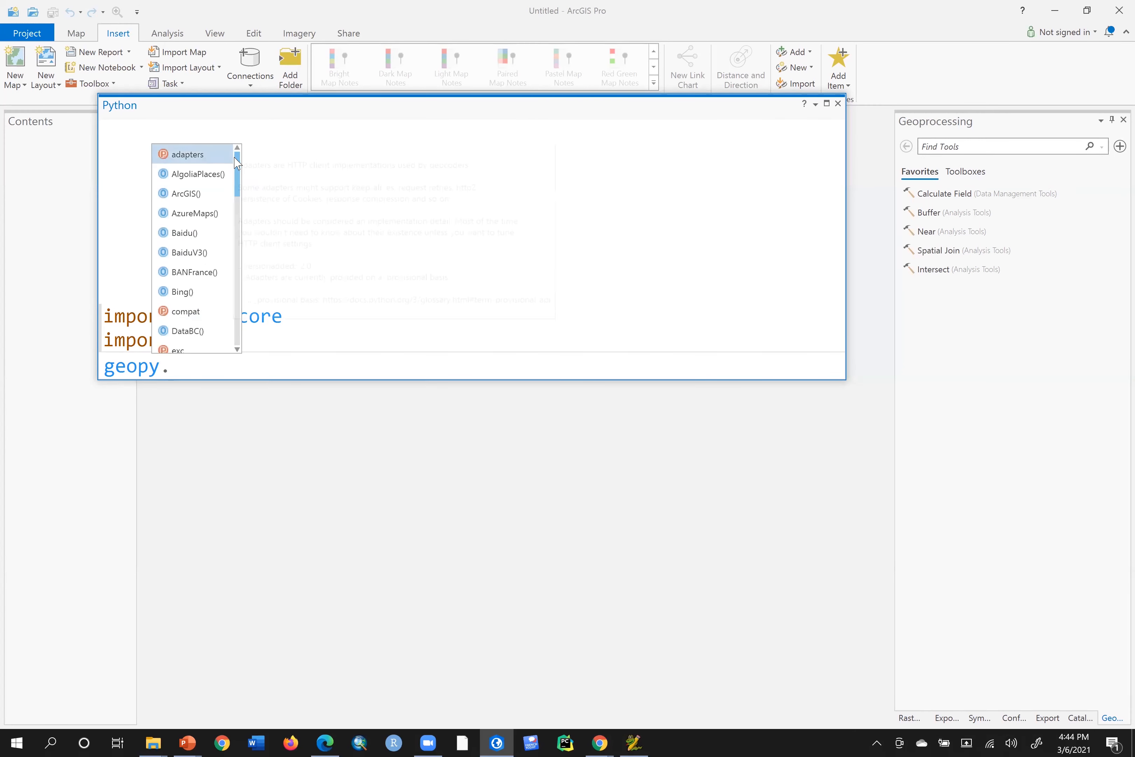
drag(237, 162, 229, 324)
scroll(241, 259, up, 6)
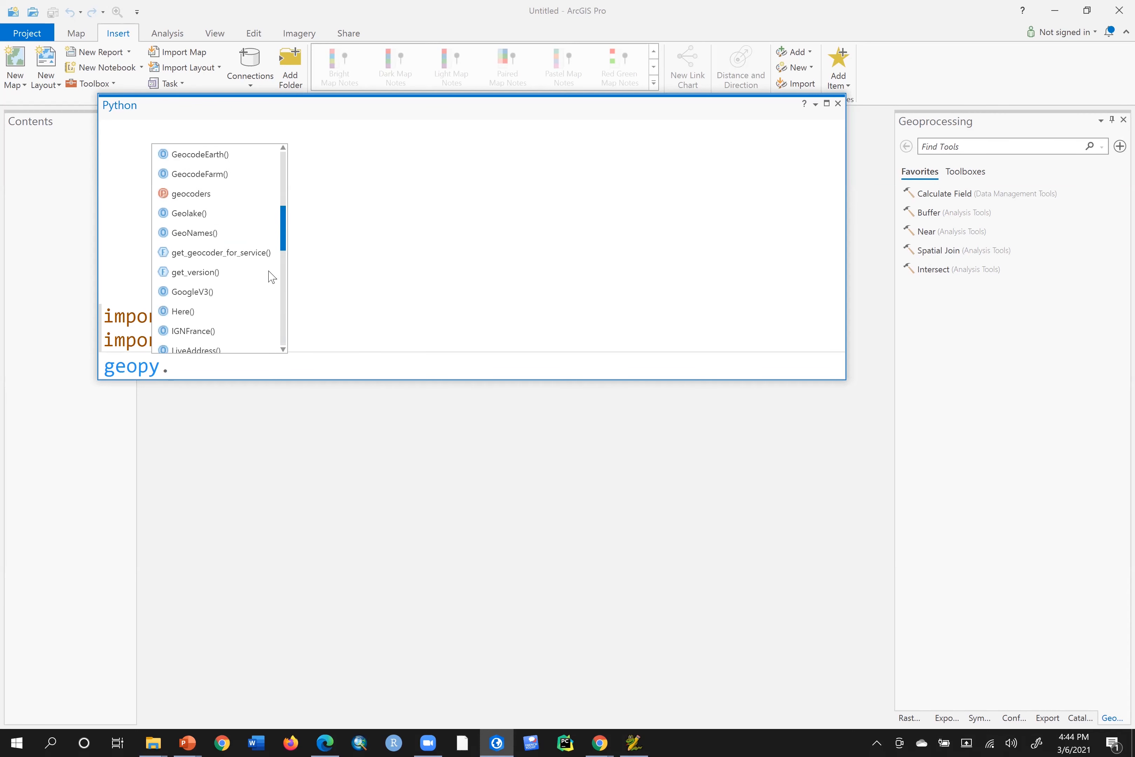
click(395, 321)
drag(199, 371, 45, 372)
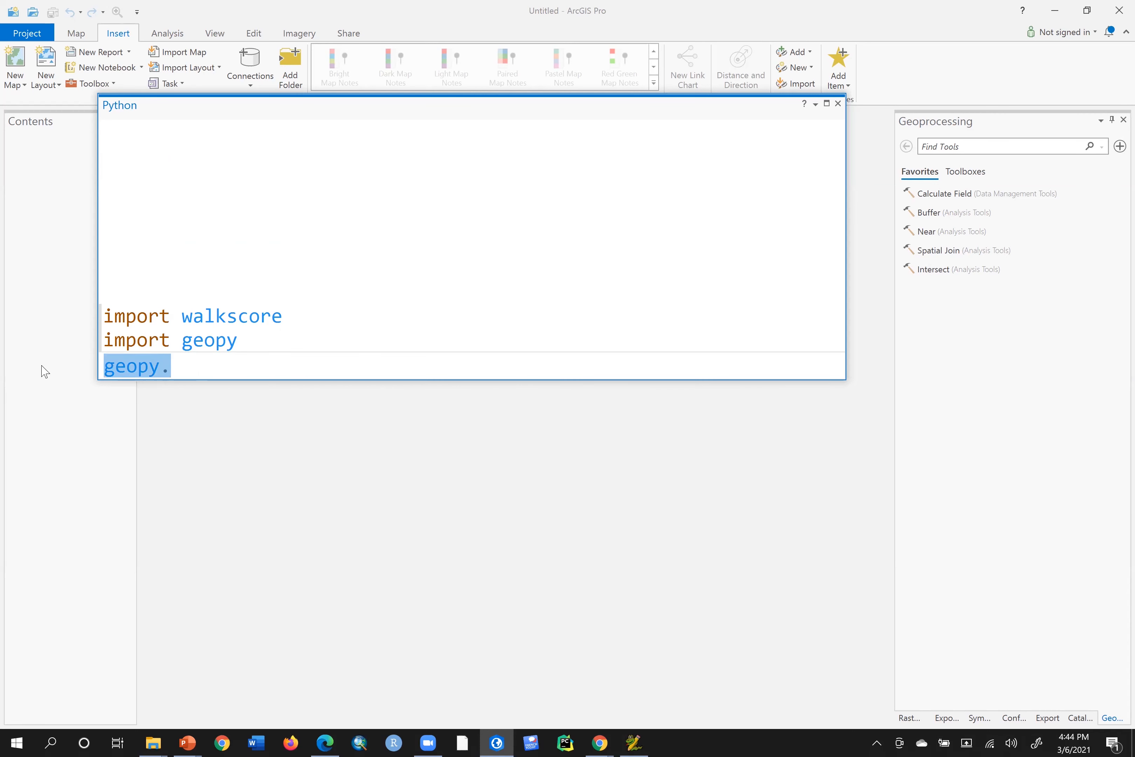
key(BackSpace)
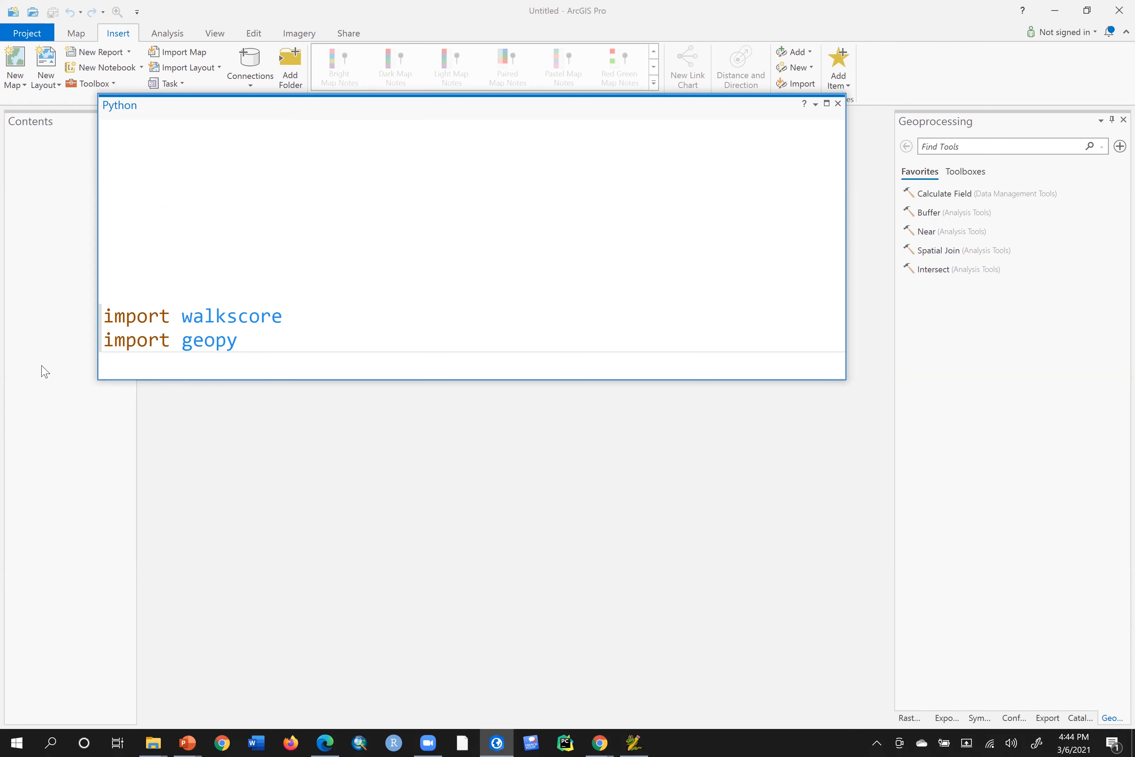